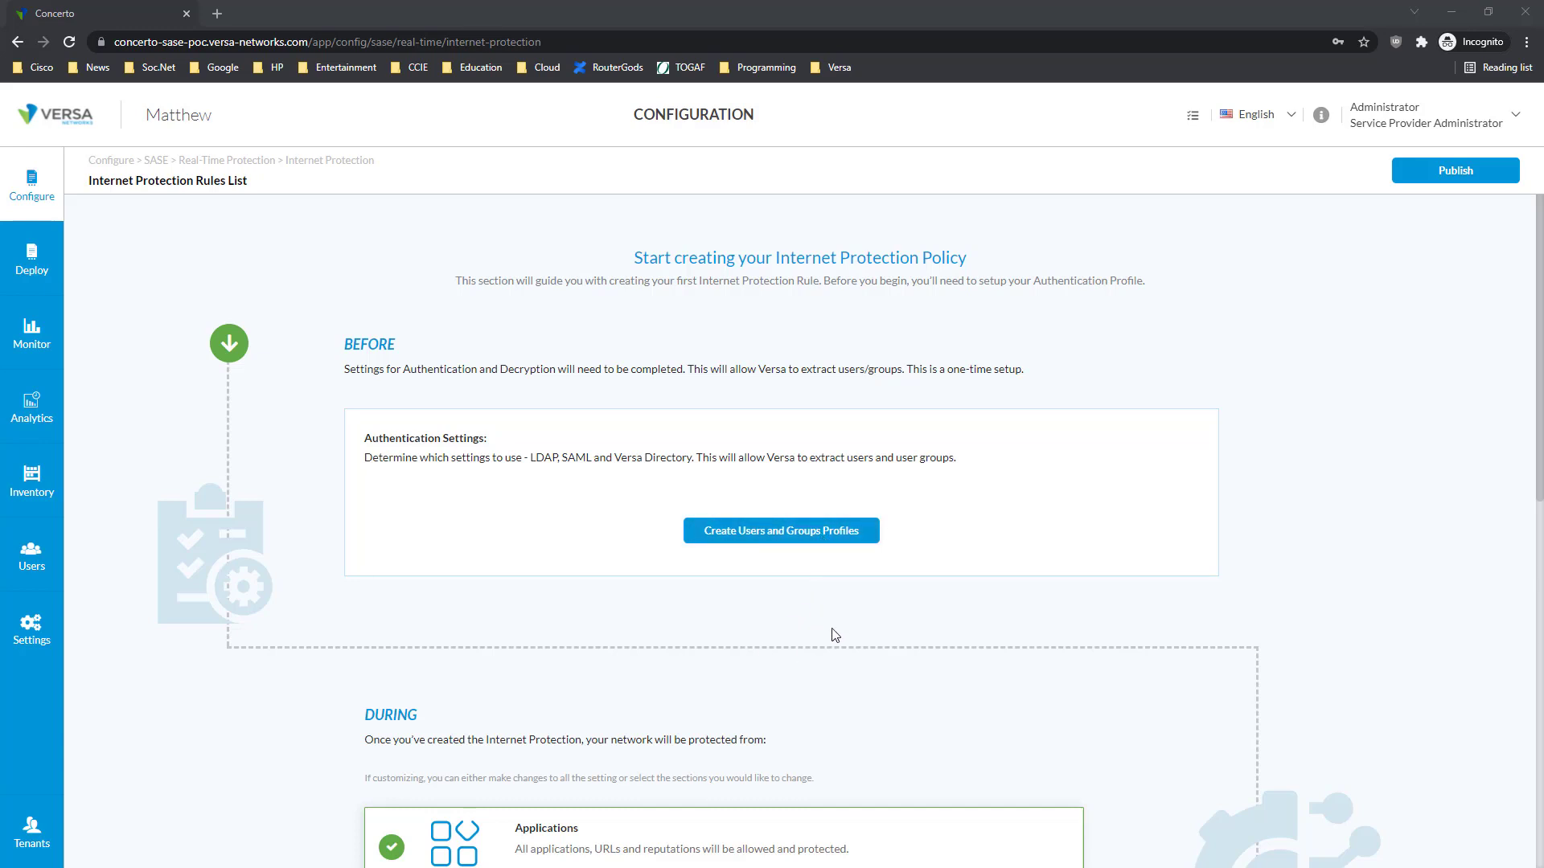
Start creating a users and groups profile and proceed with LDAP as the authentication type
left_click(31, 193)
left_click(789, 545)
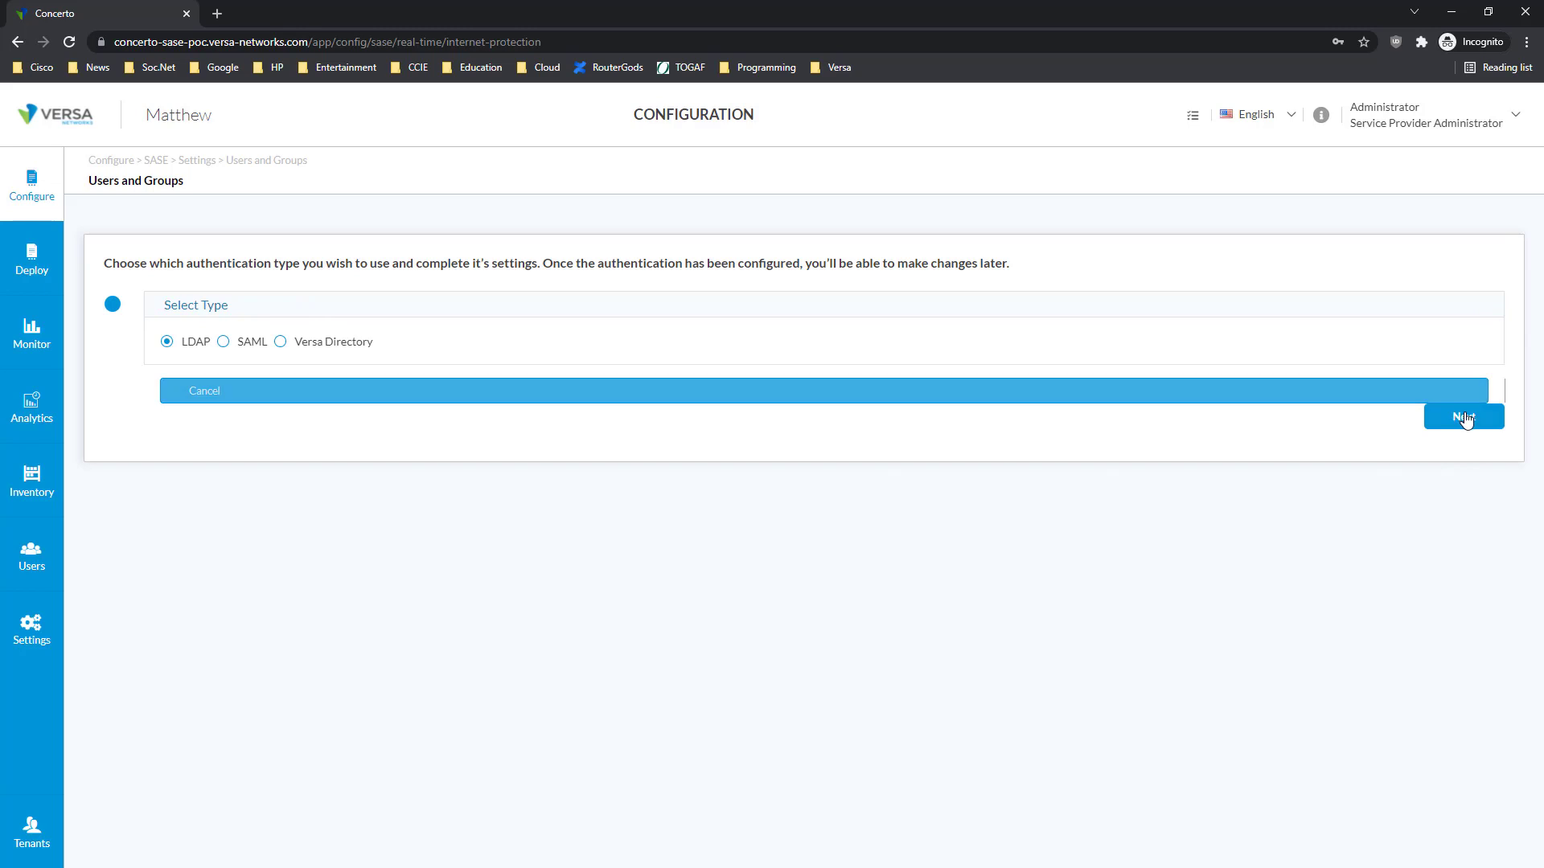
left_click(1463, 416)
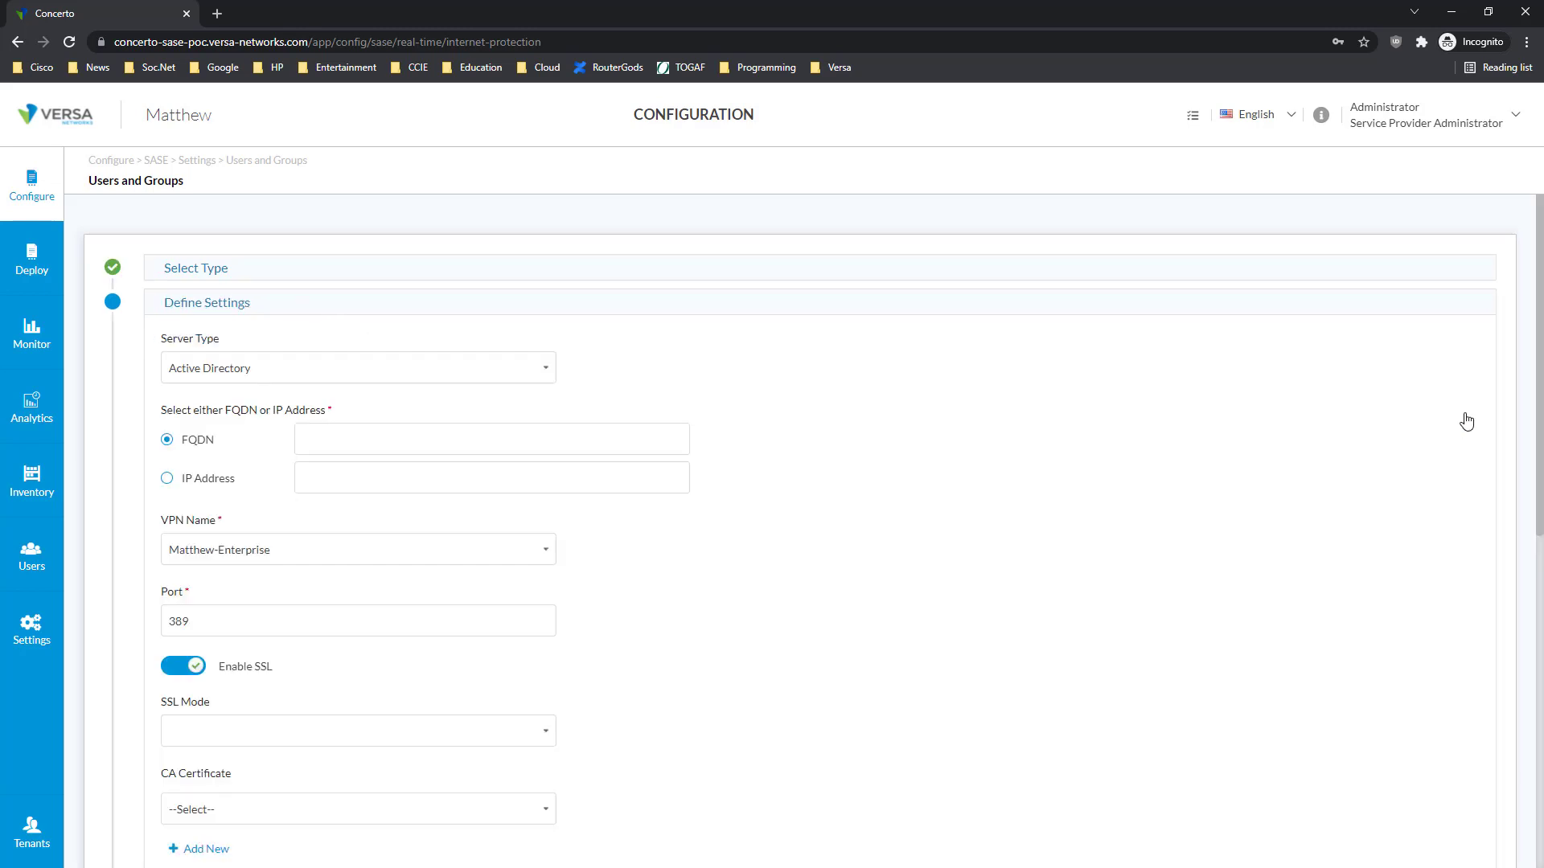
Examine the LDAP settings form, including the server type options, SSL, bind and domain fields
left_click(248, 370)
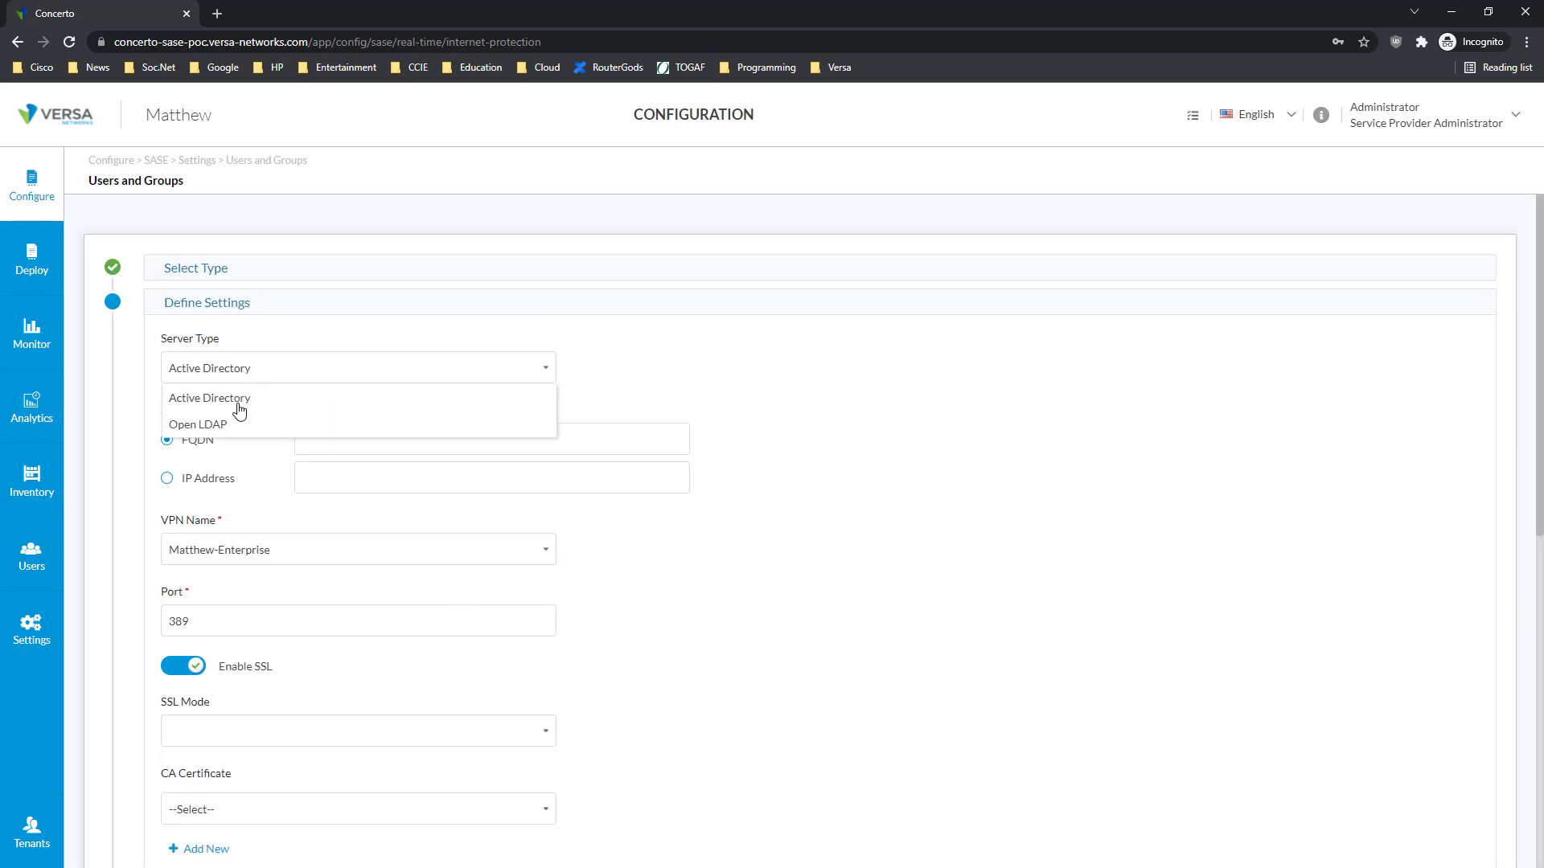
left_click(981, 521)
scroll(944, 560, "down", 3)
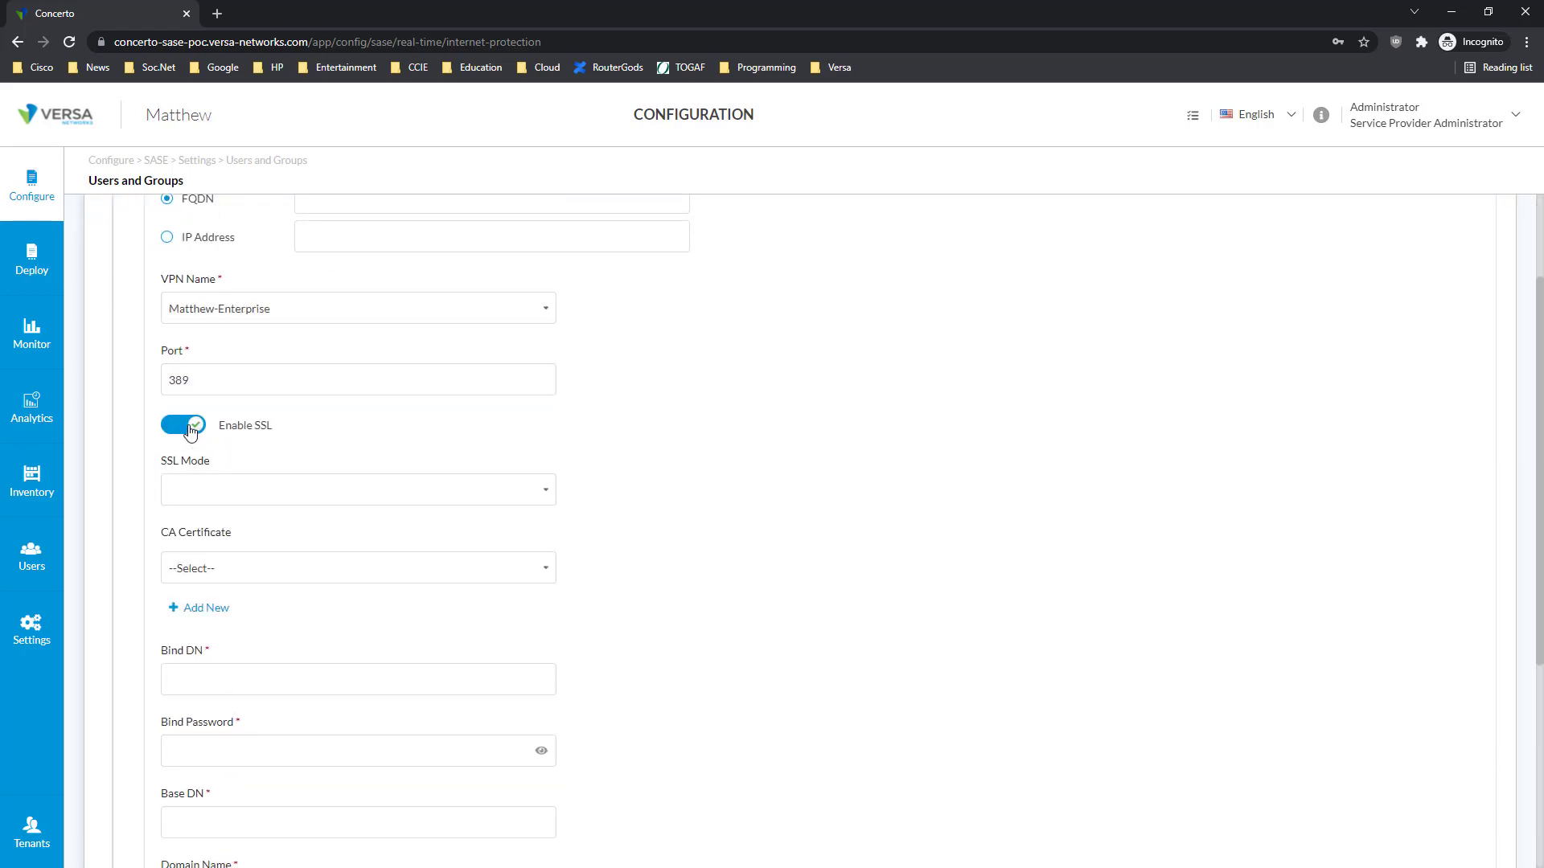
scroll(217, 611, "down", 4)
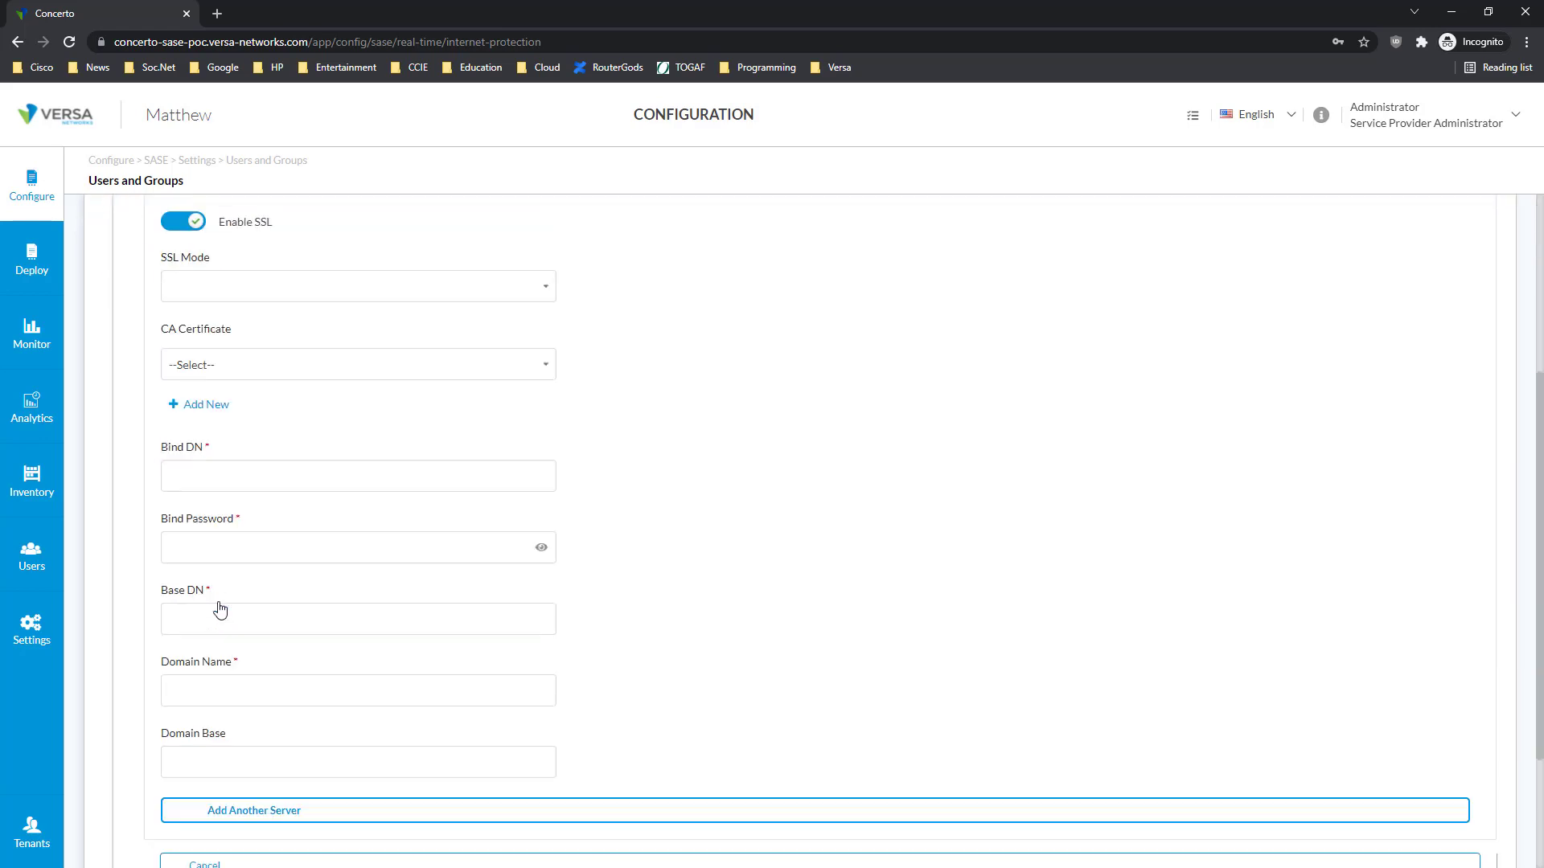
scroll(258, 654, "down", 1)
left_click(258, 648)
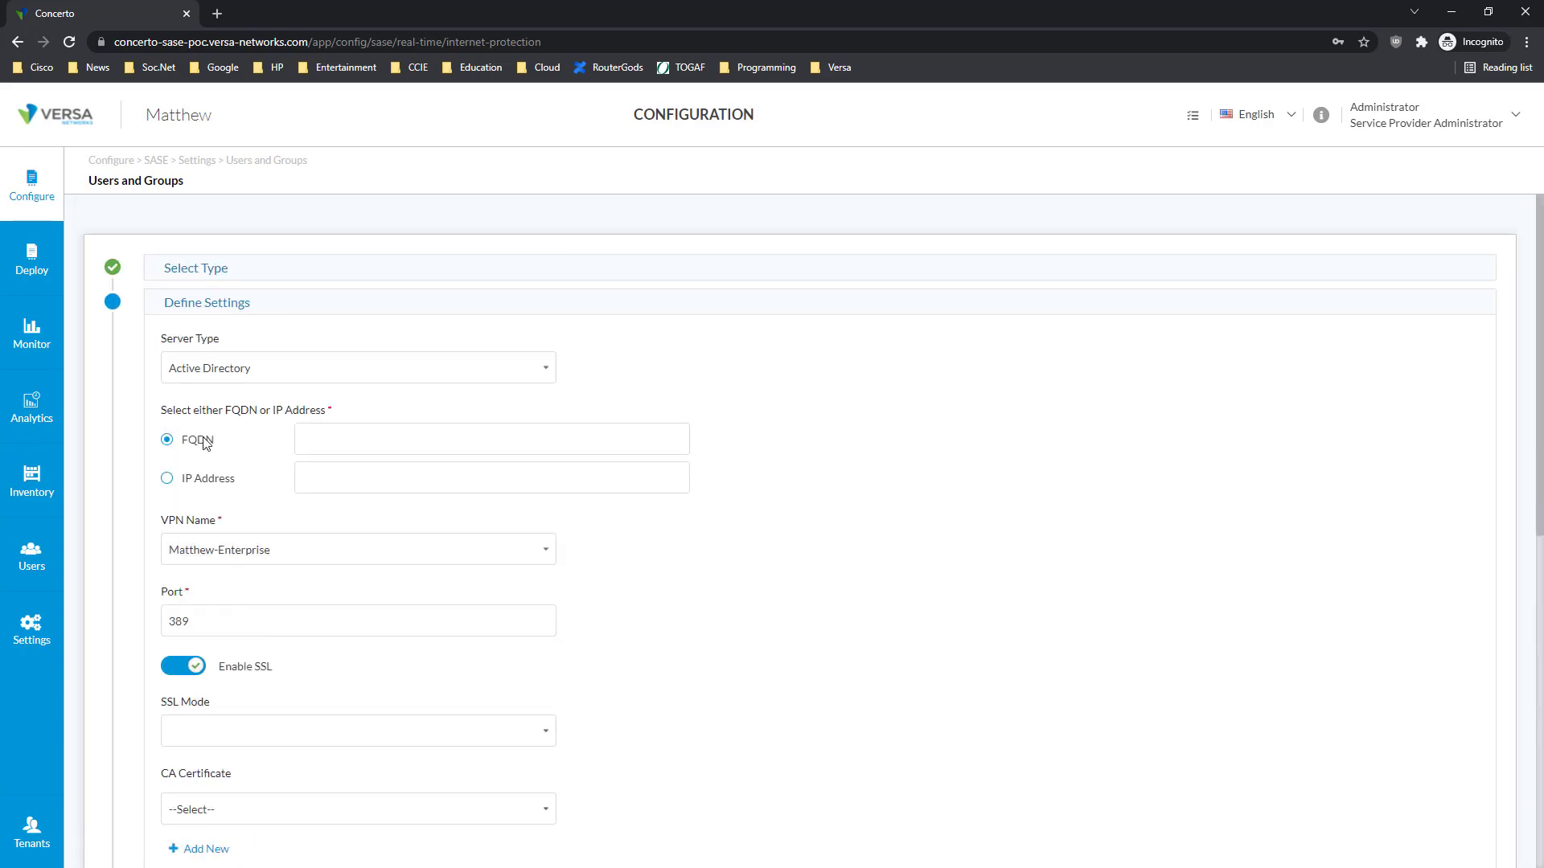
Choose SAML as the authentication type, examine its settings form and return to the type selection
left_click(176, 272)
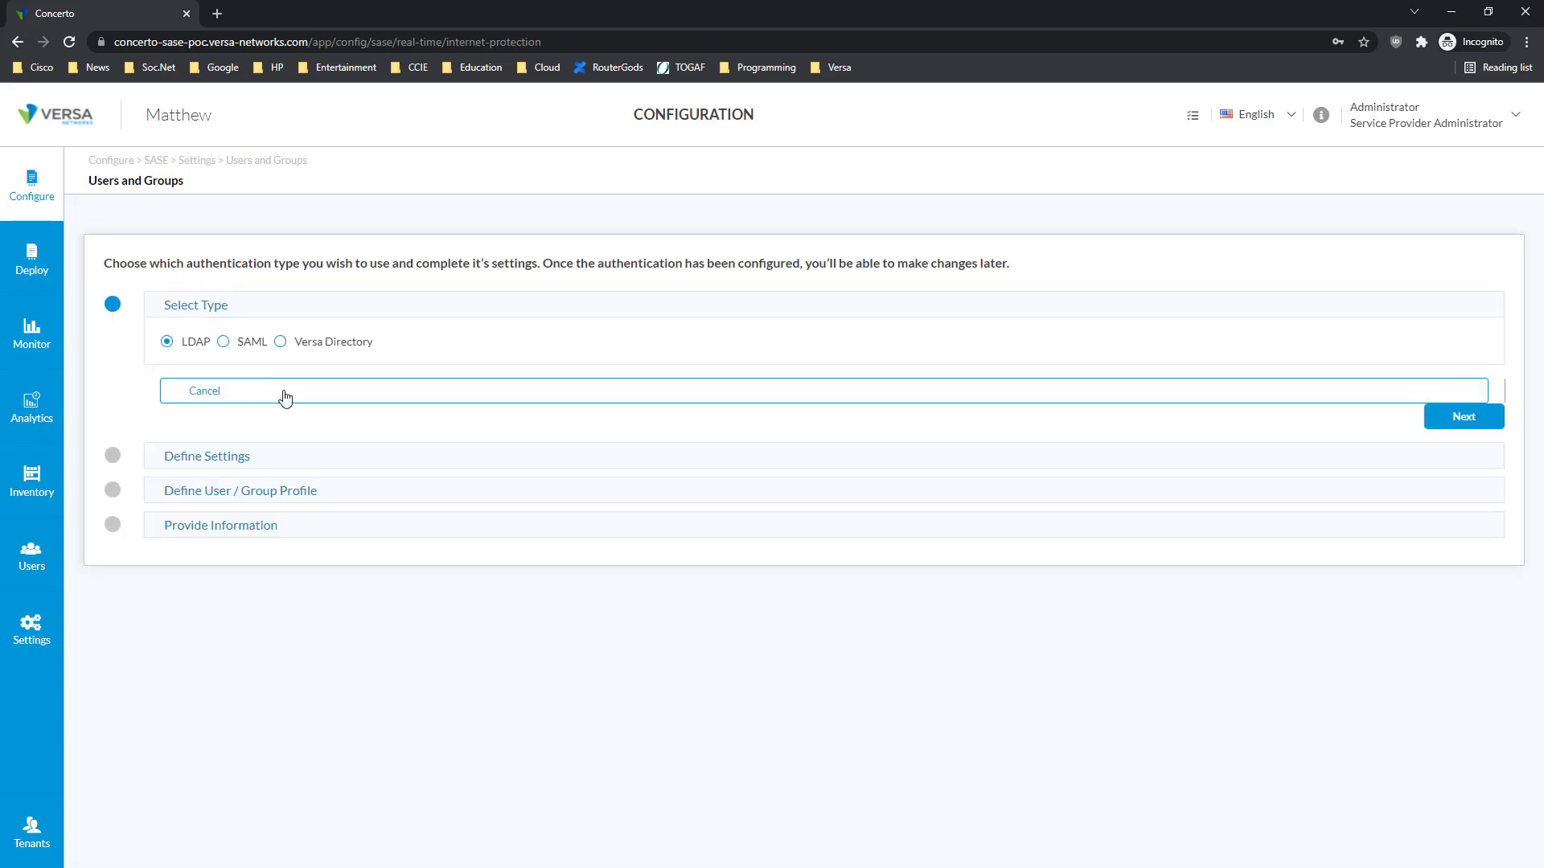
left_click(223, 342)
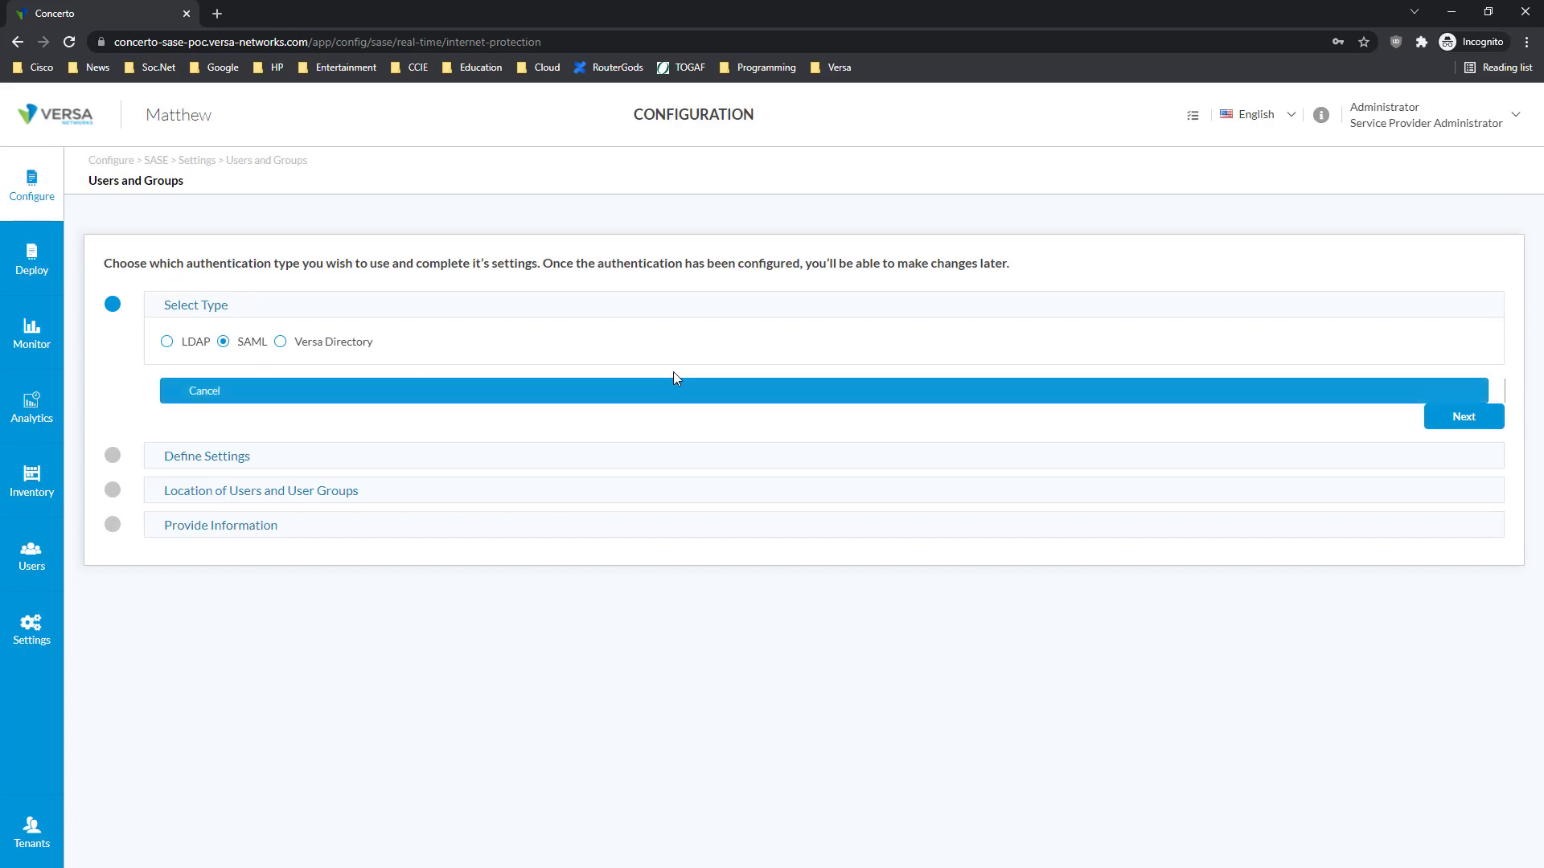
left_click(1461, 415)
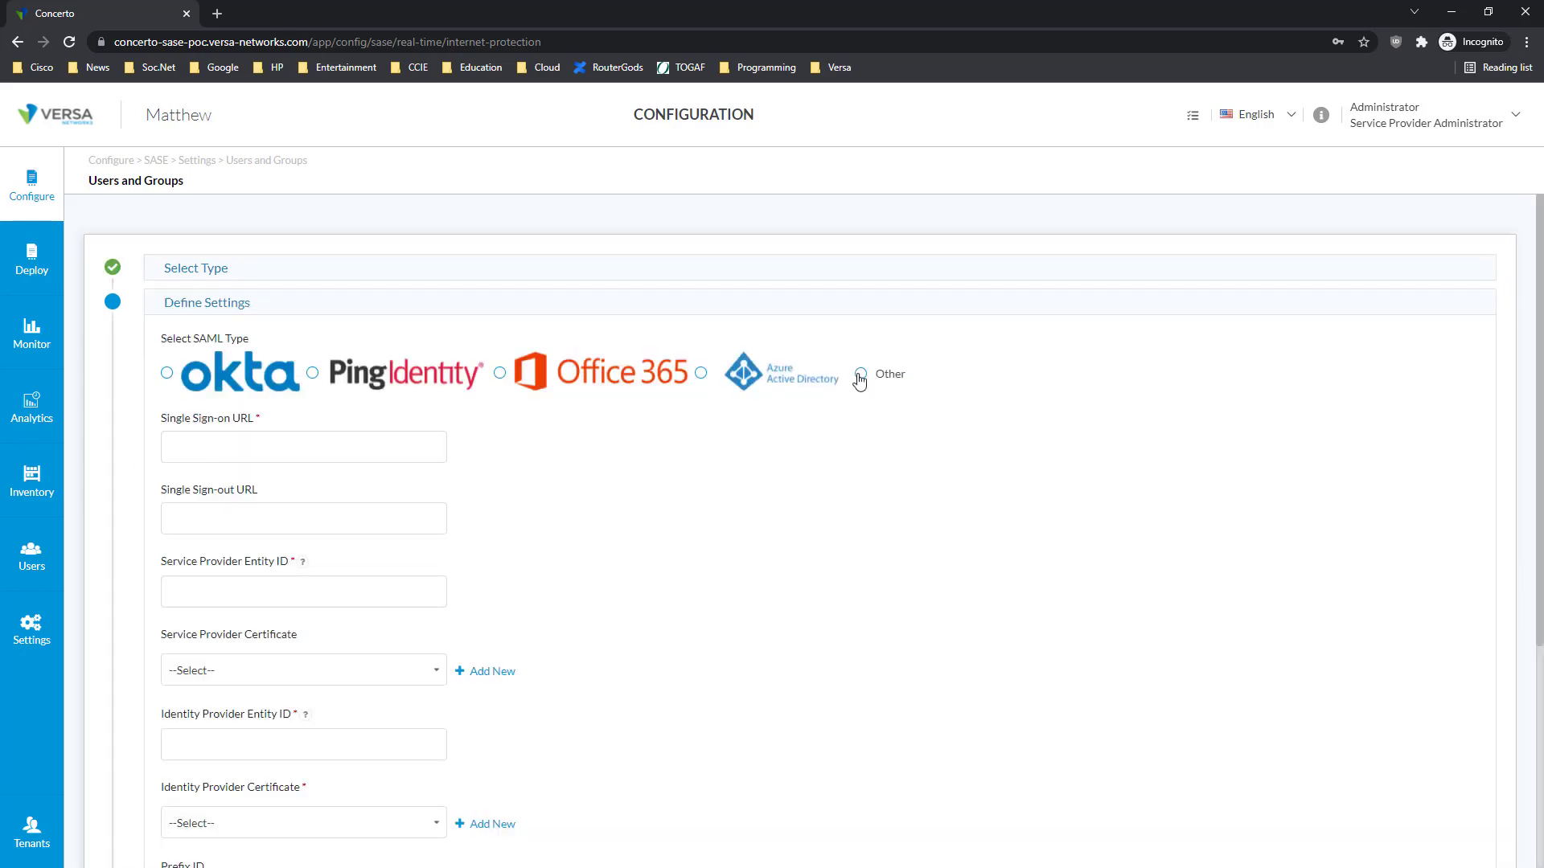
scroll(633, 639, "down", 5)
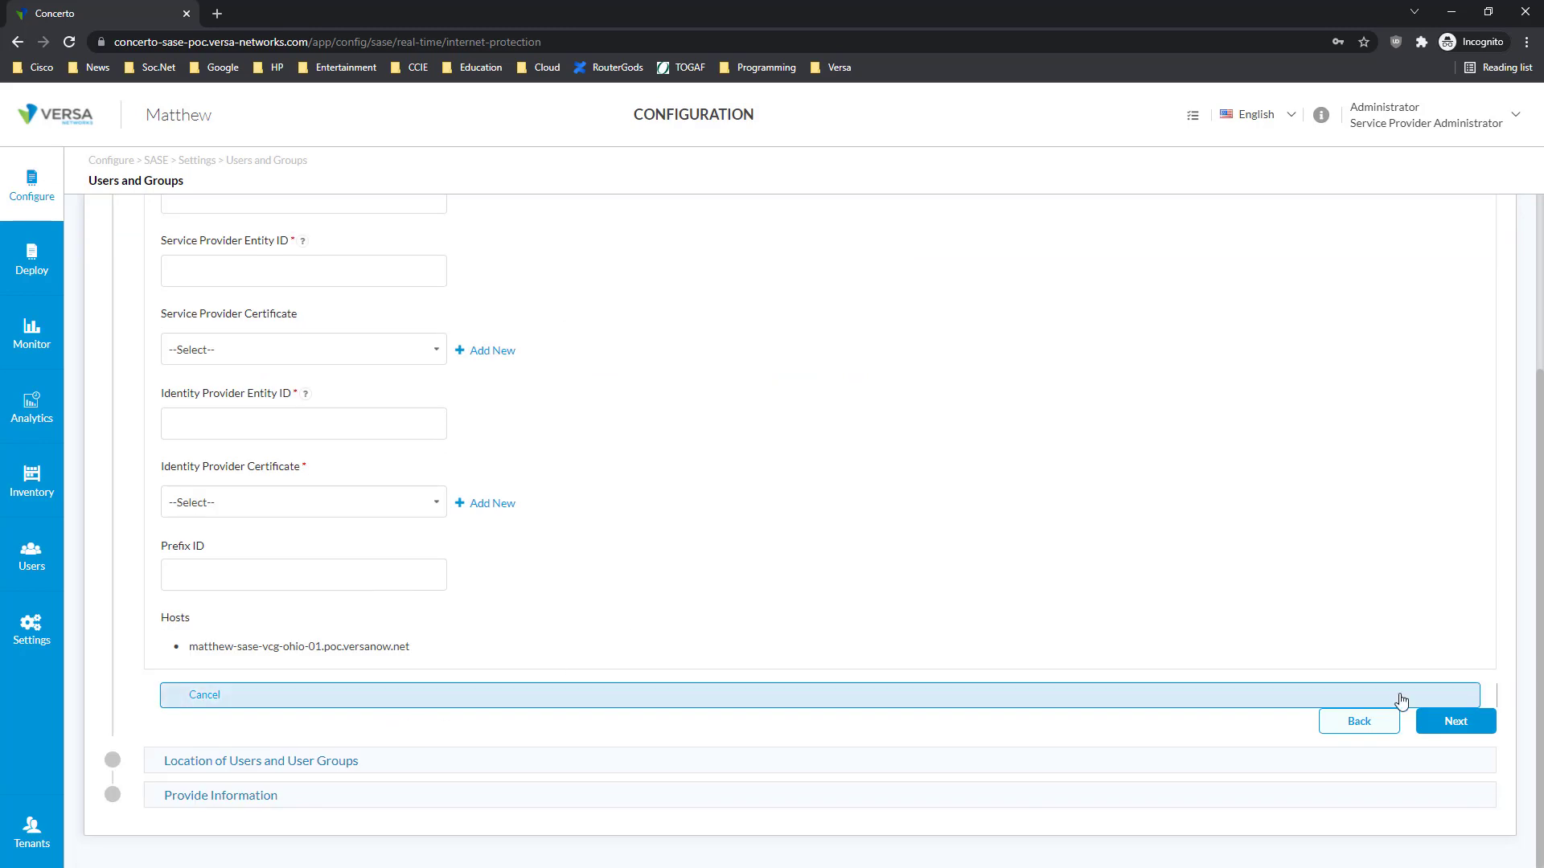
left_click(1375, 734)
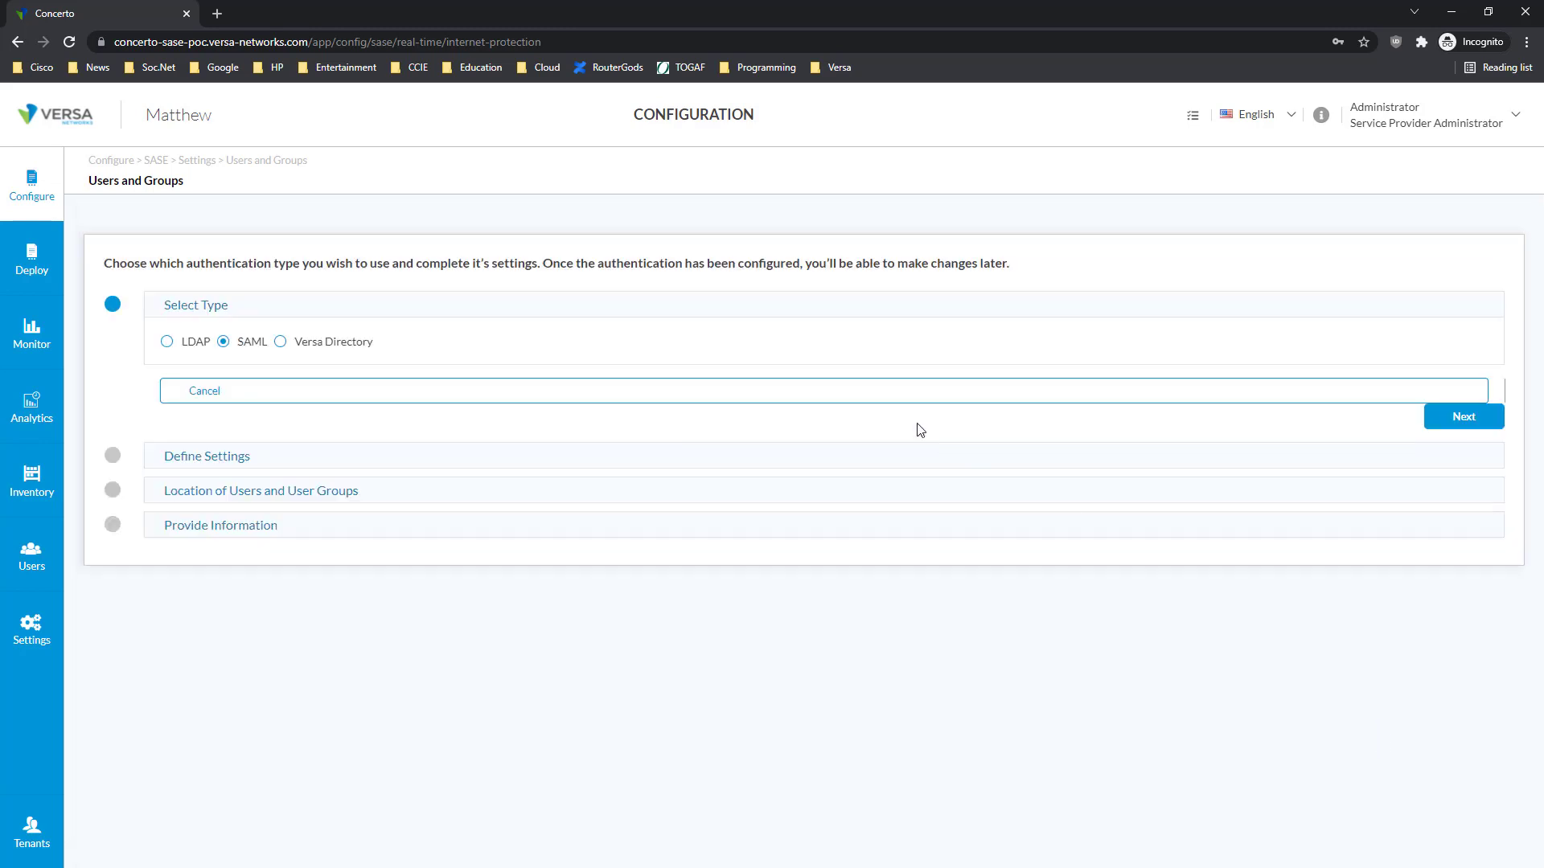
Return the authentication type to LDAP and set the server type to Active Directory
left_click(280, 343)
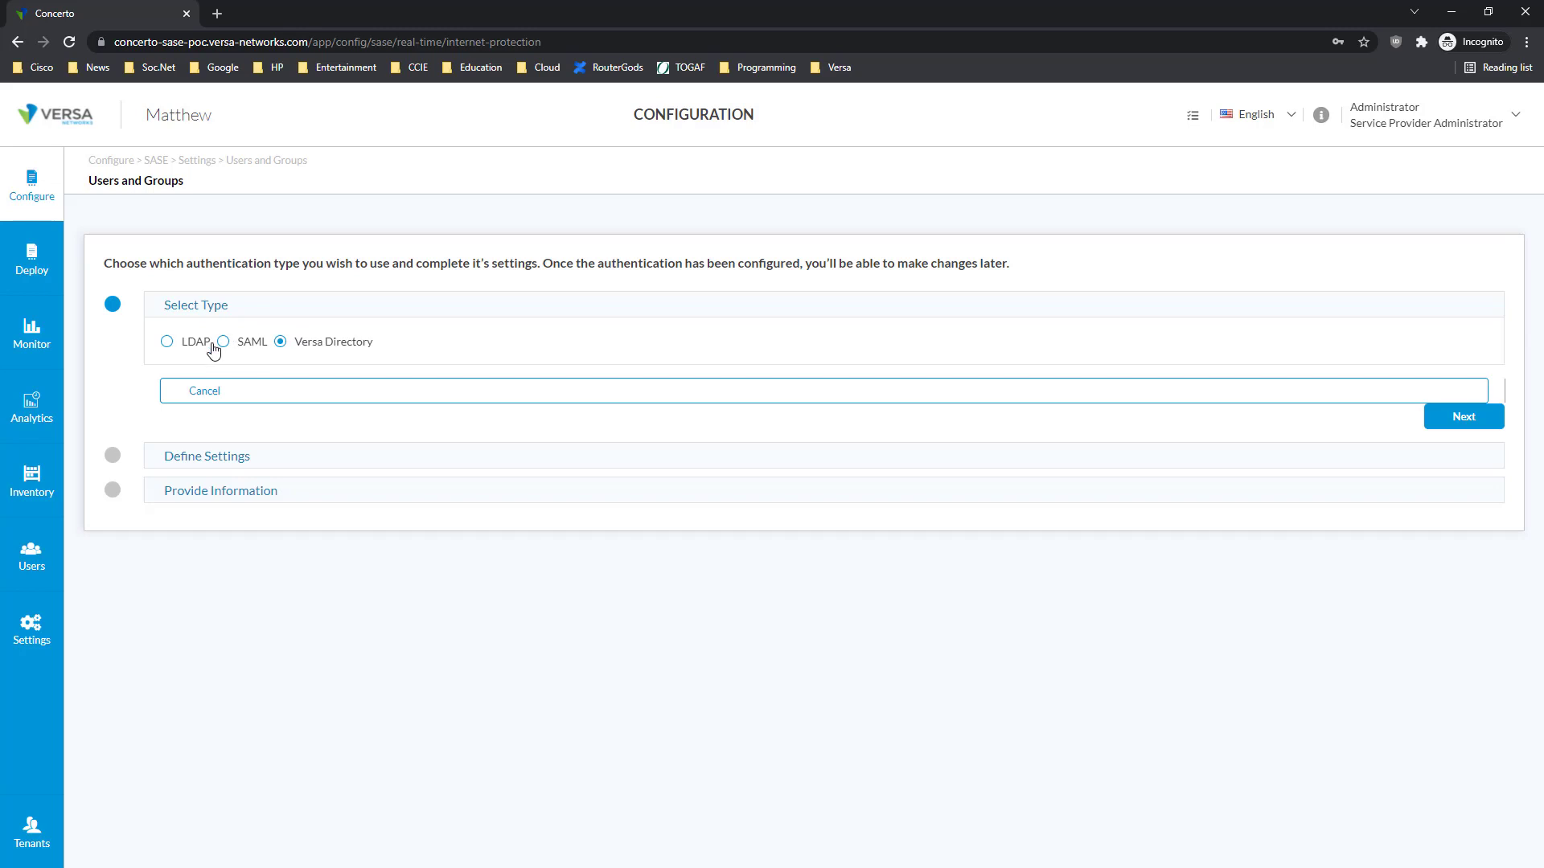
left_click(164, 345)
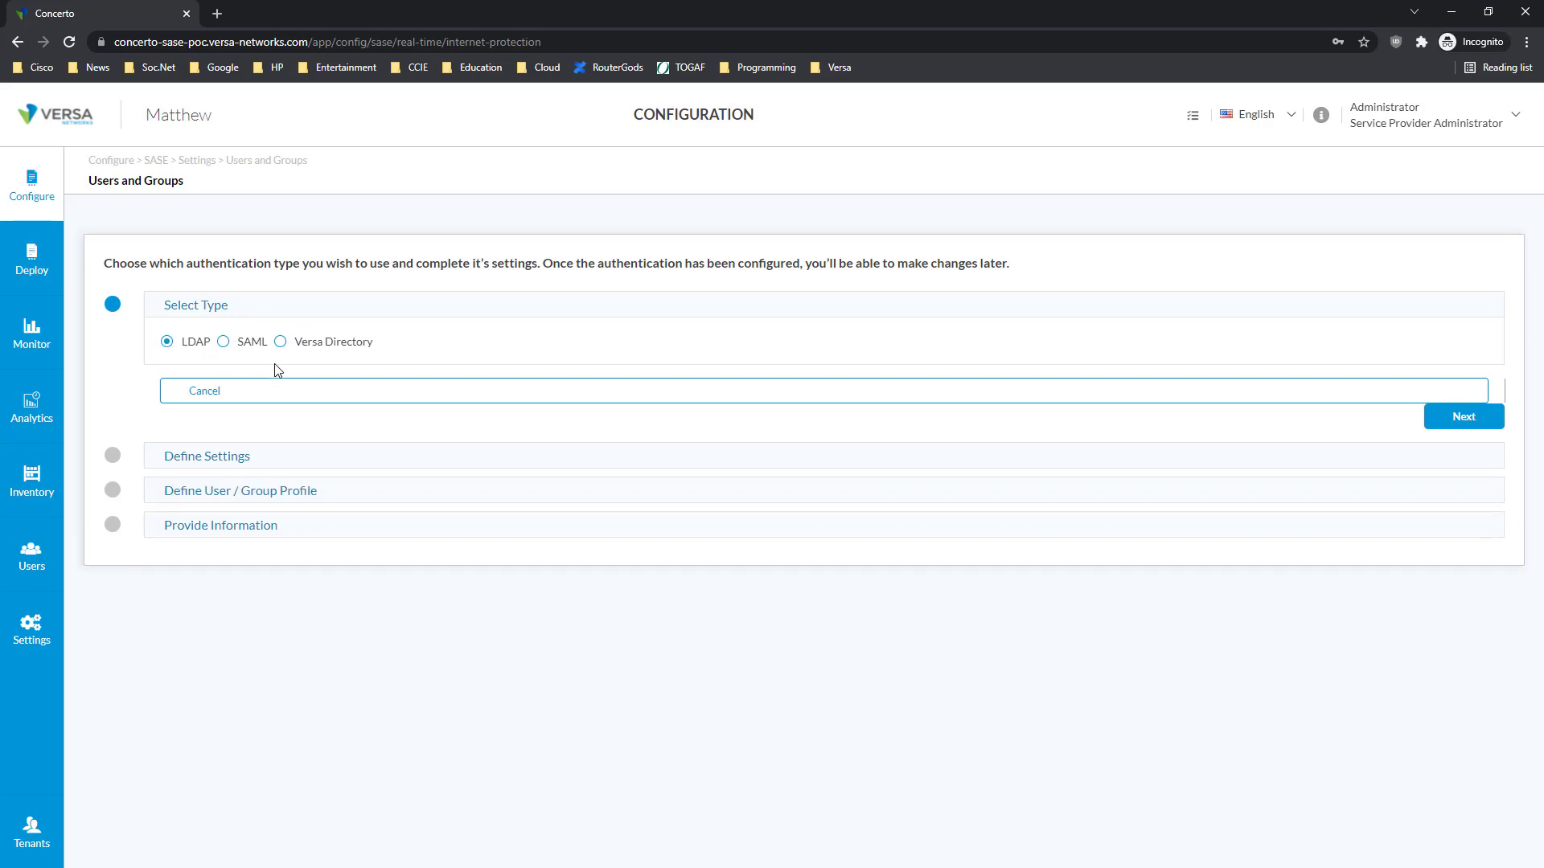
left_click(1465, 419)
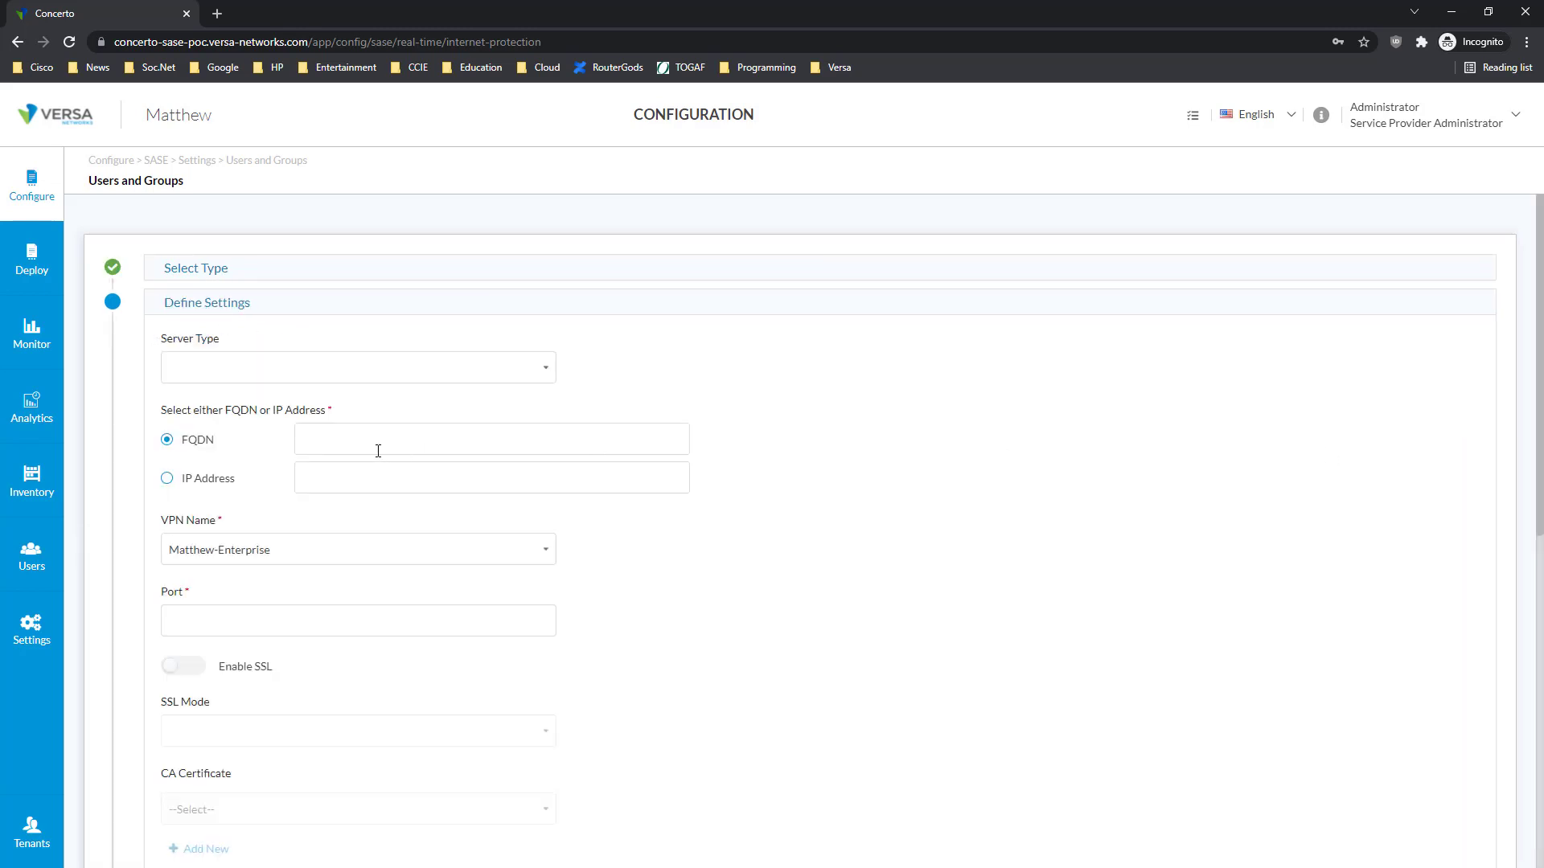
left_click(302, 371)
left_click(280, 398)
Set the LDAP server's FQDN to versa.com and its port to 342
left_click(336, 440)
type("мукыф")
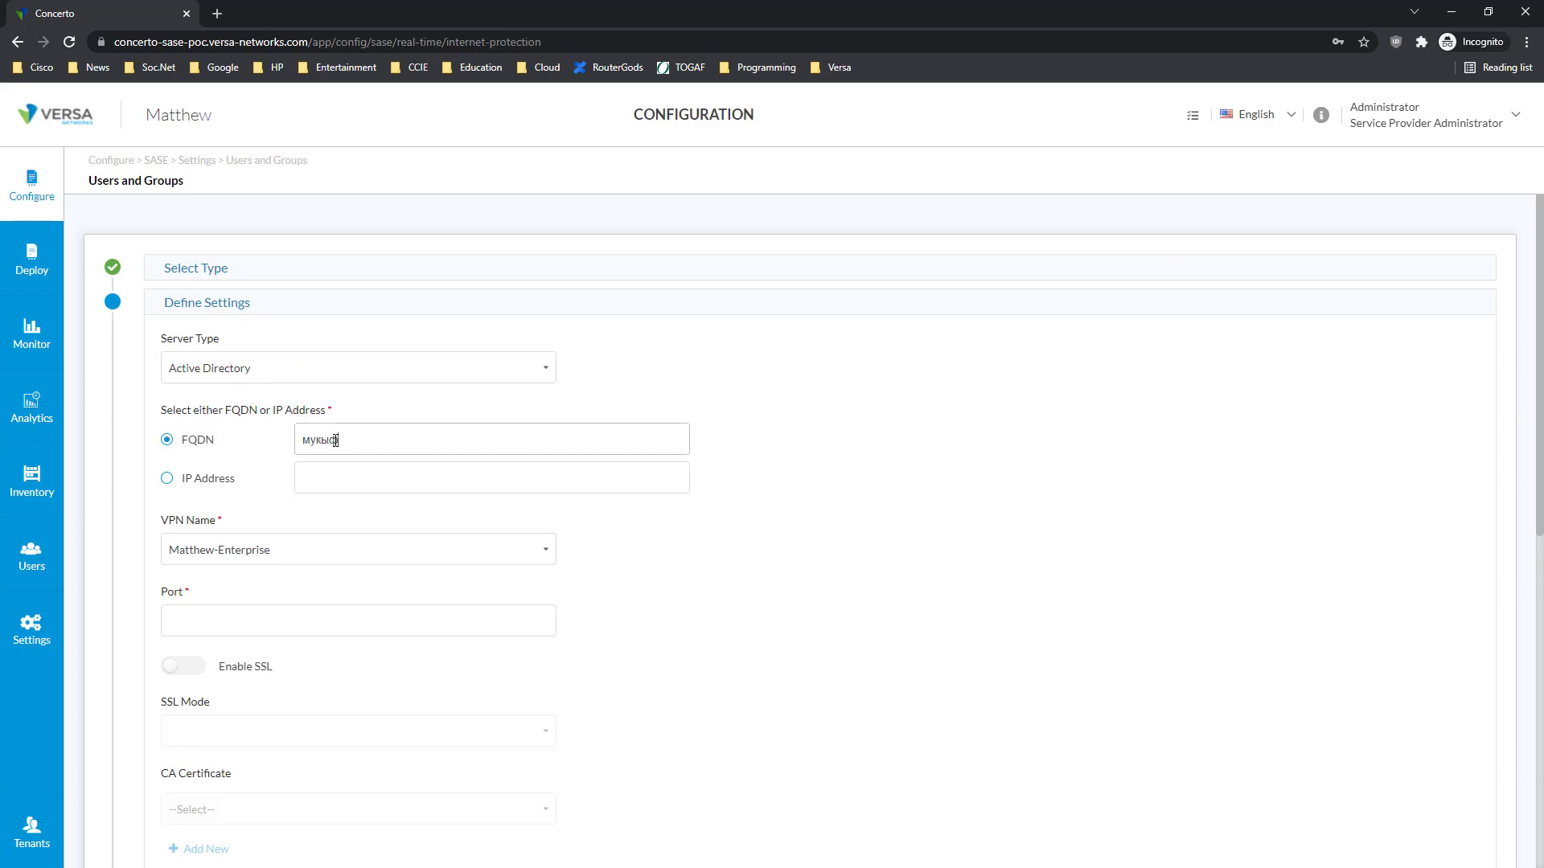
key("BackSpace")
key("BackSpace")
key("BackSpace")
key("BackSpace")
type("versa.com")
left_click(249, 621)
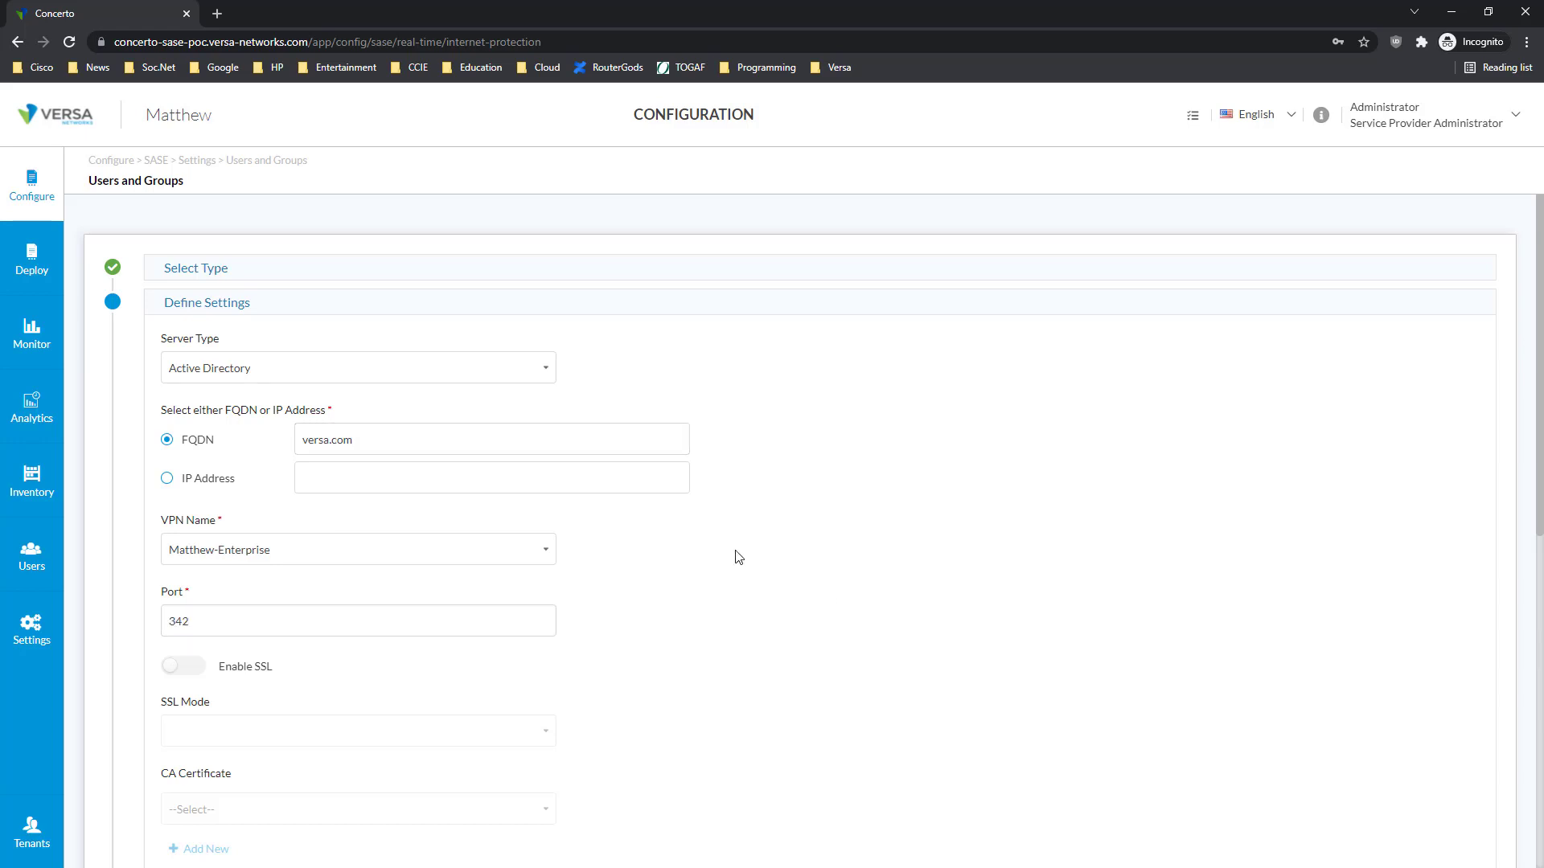
Set the Bind DN to DN=versa.com and enter the bind password
scroll(406, 446, "down", 3)
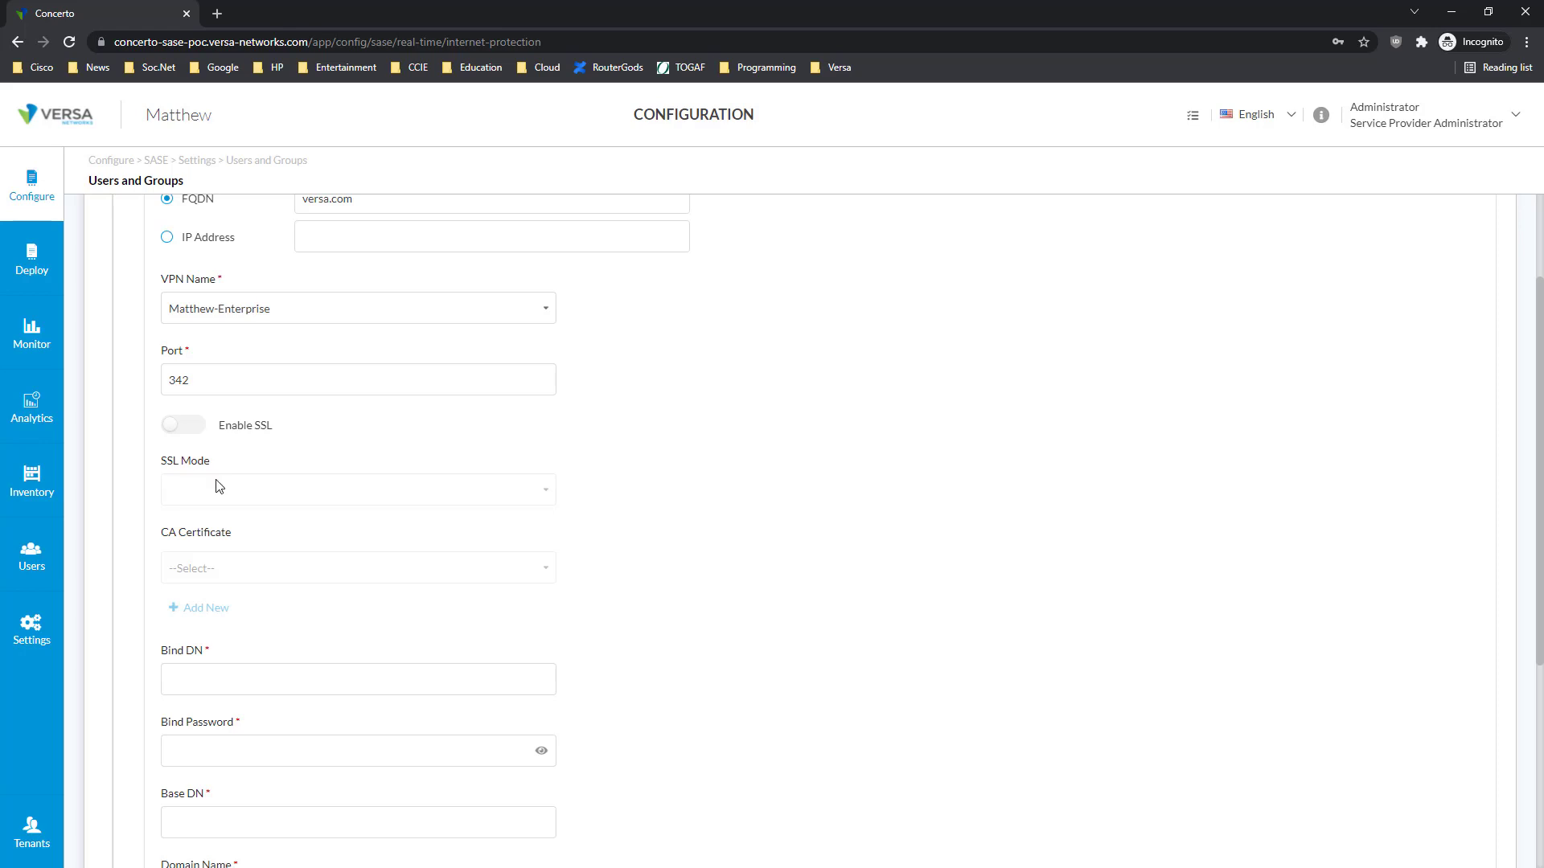
scroll(189, 702, "down", 3)
left_click(204, 438)
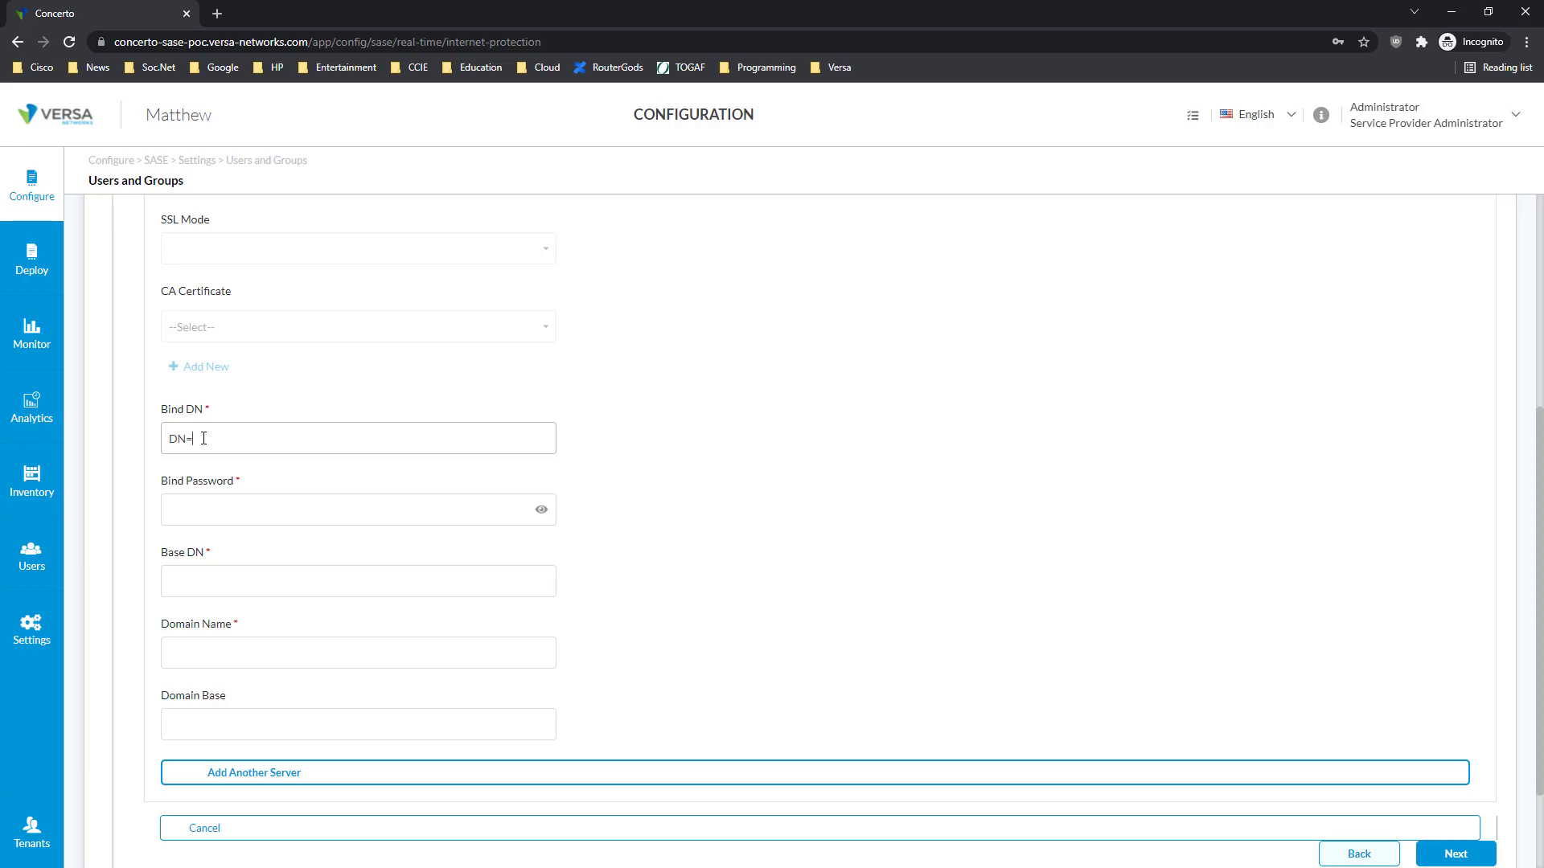
type("DN=versa.com")
key("Tab")
type("••••••••")
key("Tab")
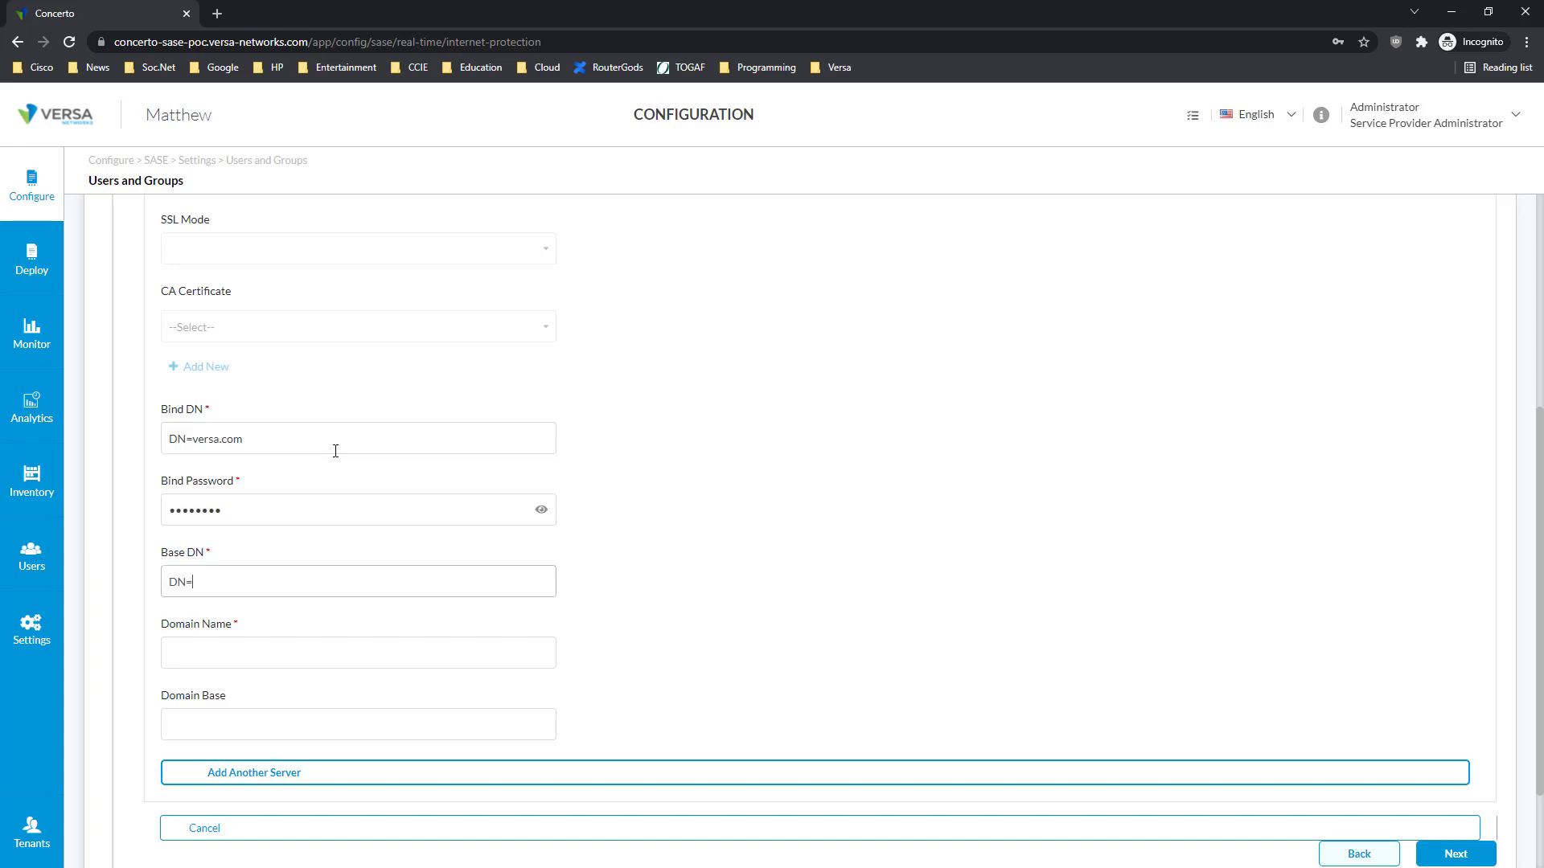
Set Base DN to DN=versa.com, Domain Name to versa.com and Domain Base to versa, and continue to the user/group profile
type("DN=versa.comversa.com")
key("Tab")
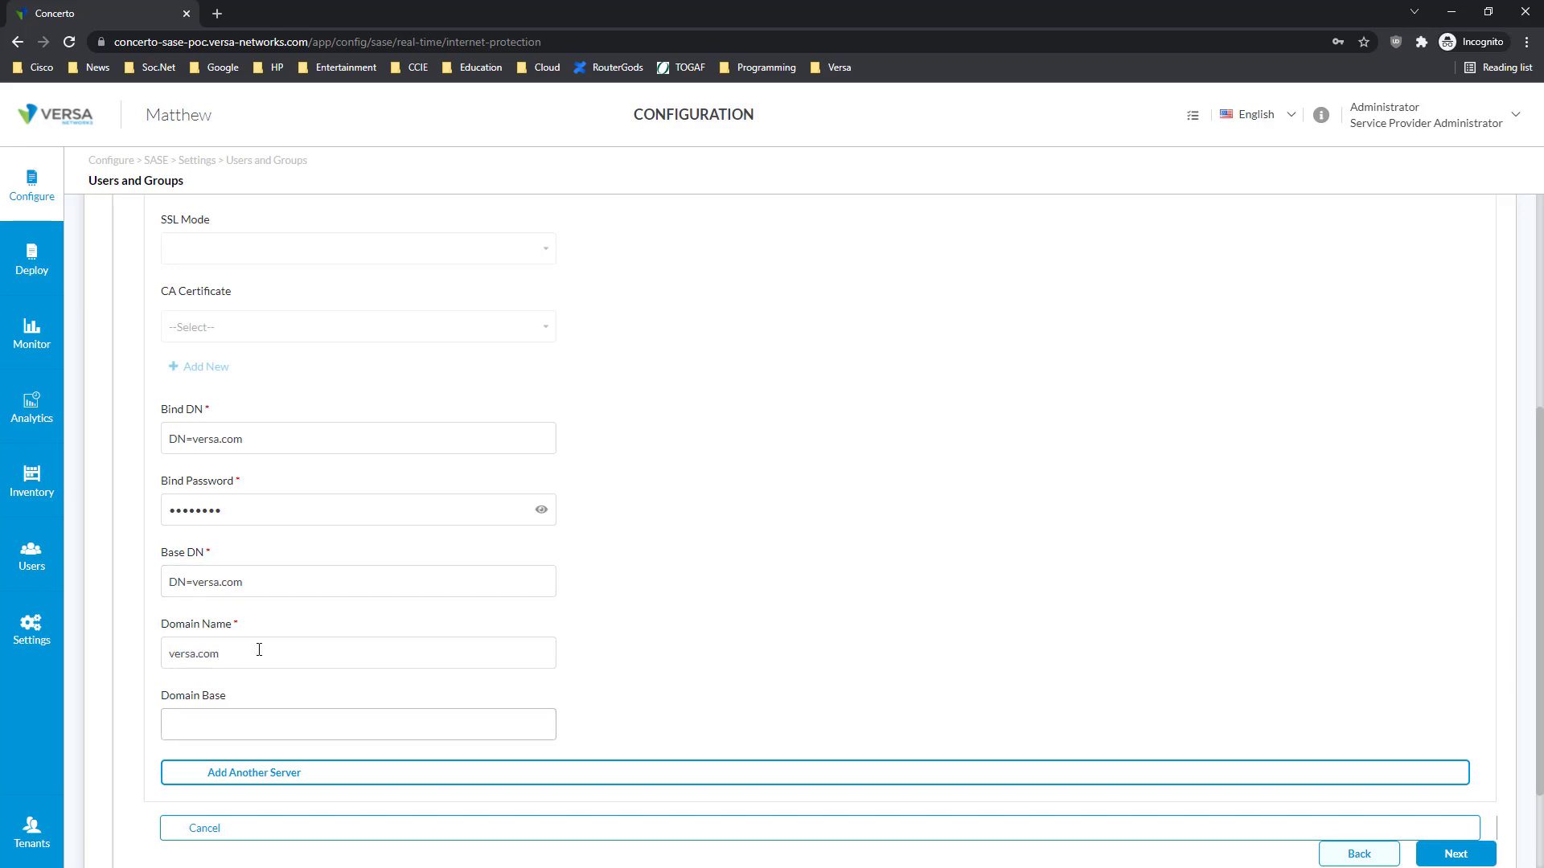
type("versa")
scroll(1230, 830, "down", 2)
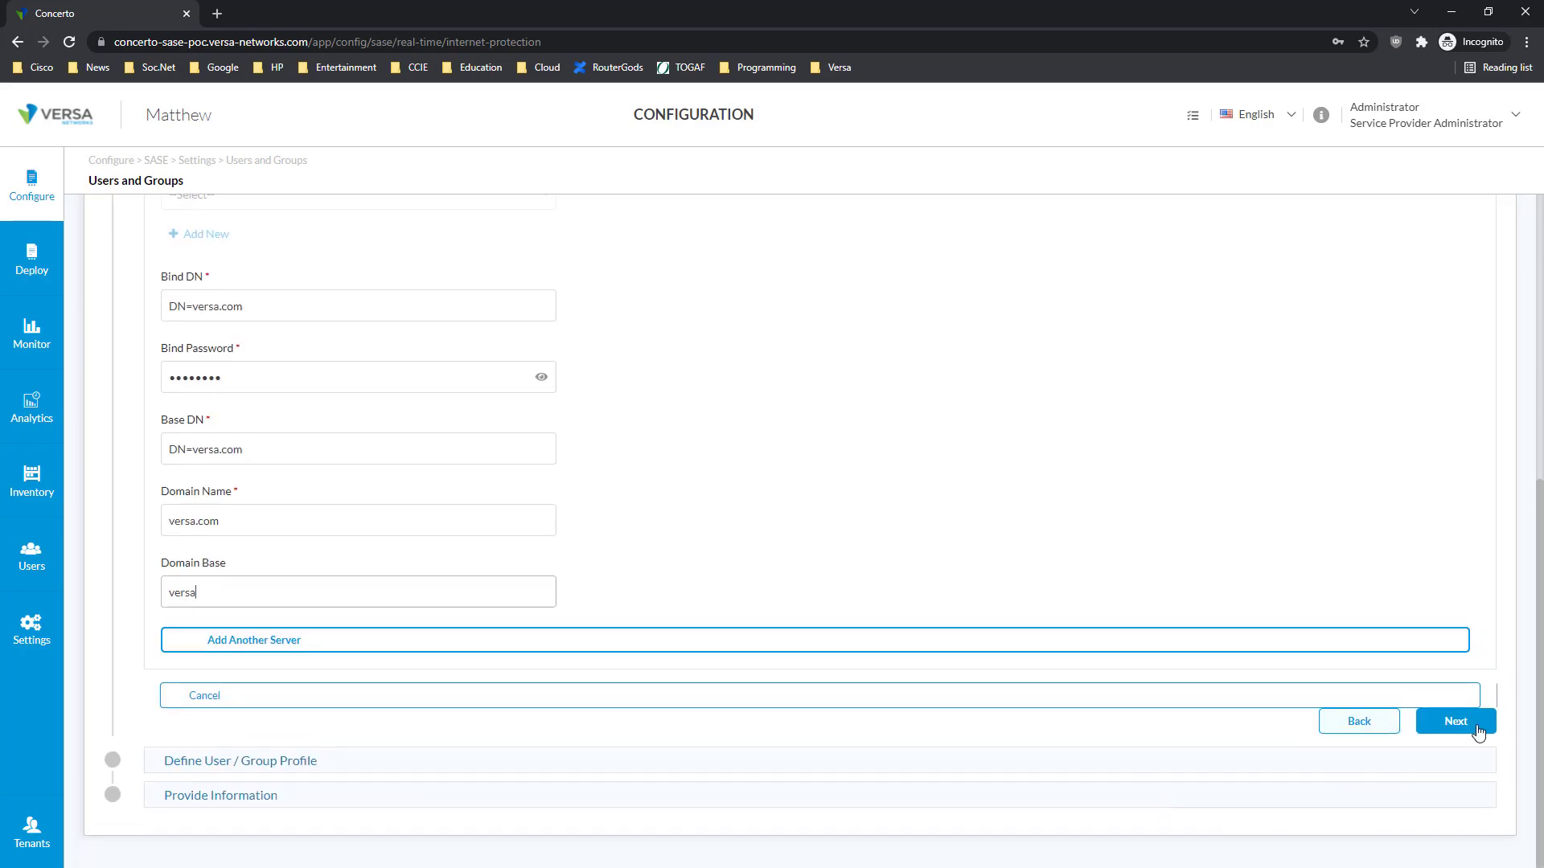
left_click(1473, 721)
Define the profile with group object class group, group name group, group member members, user object class objects and a user name, and continue
left_click(259, 316)
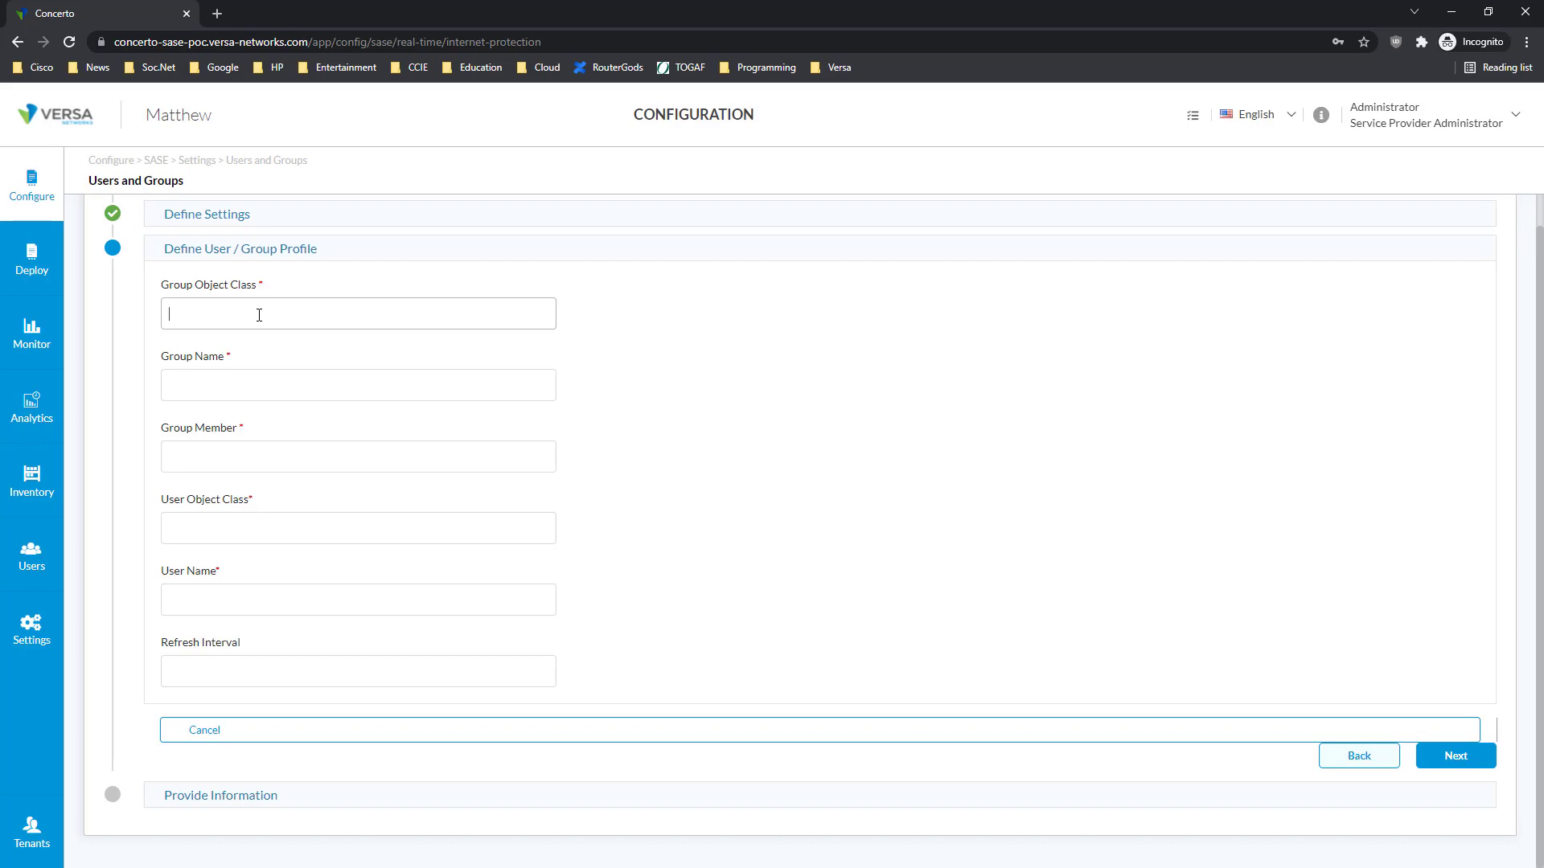
type("group")
key("Tab")
type("group")
key("Tab")
type("members")
key("Tab")
type("objects")
key("Tab")
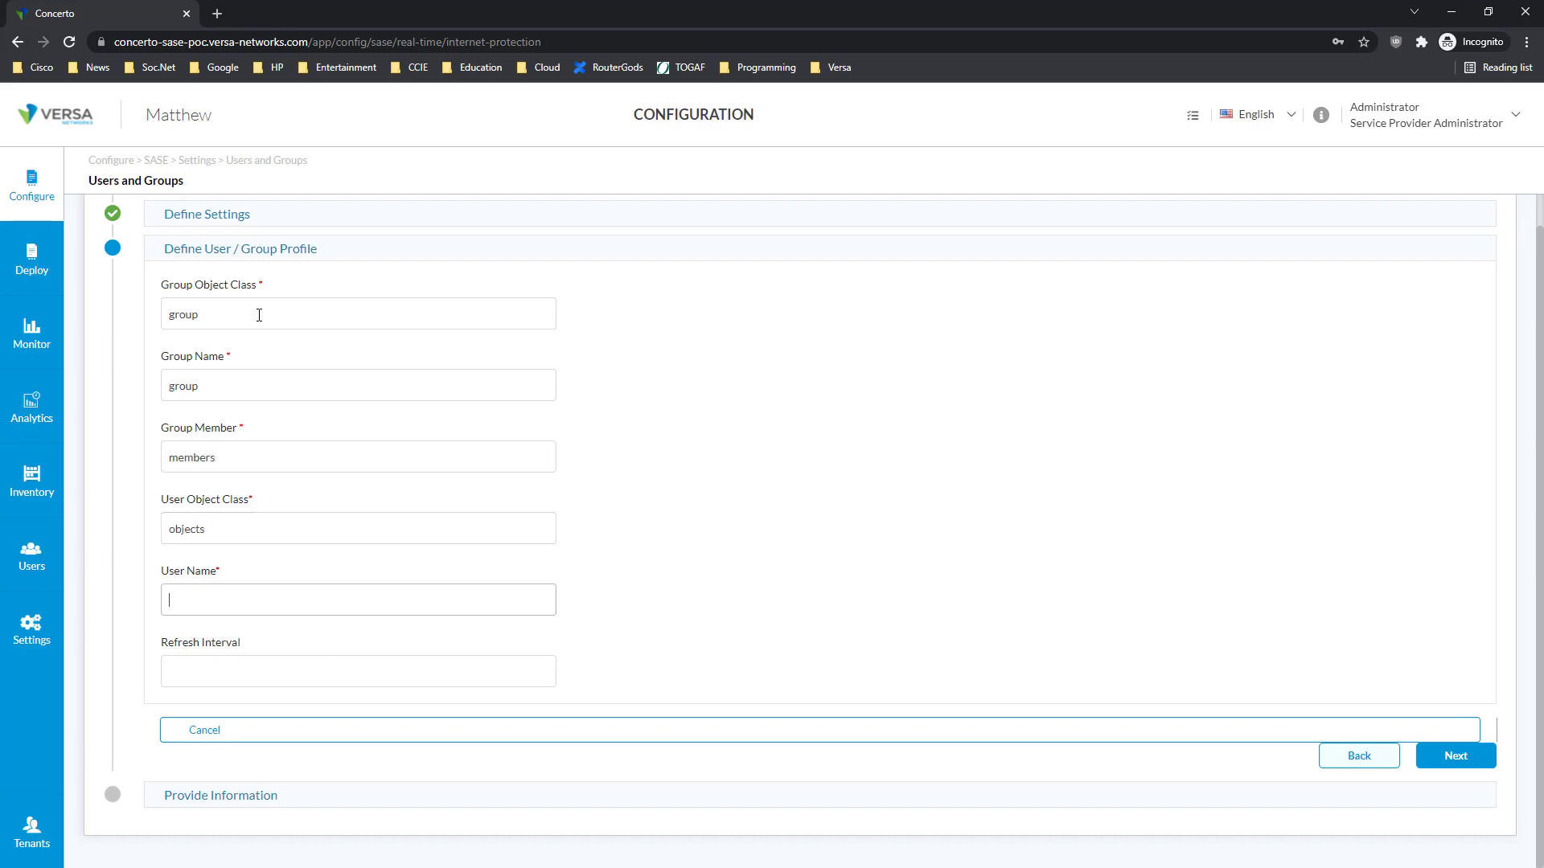
type("matthew")
left_click(1455, 756)
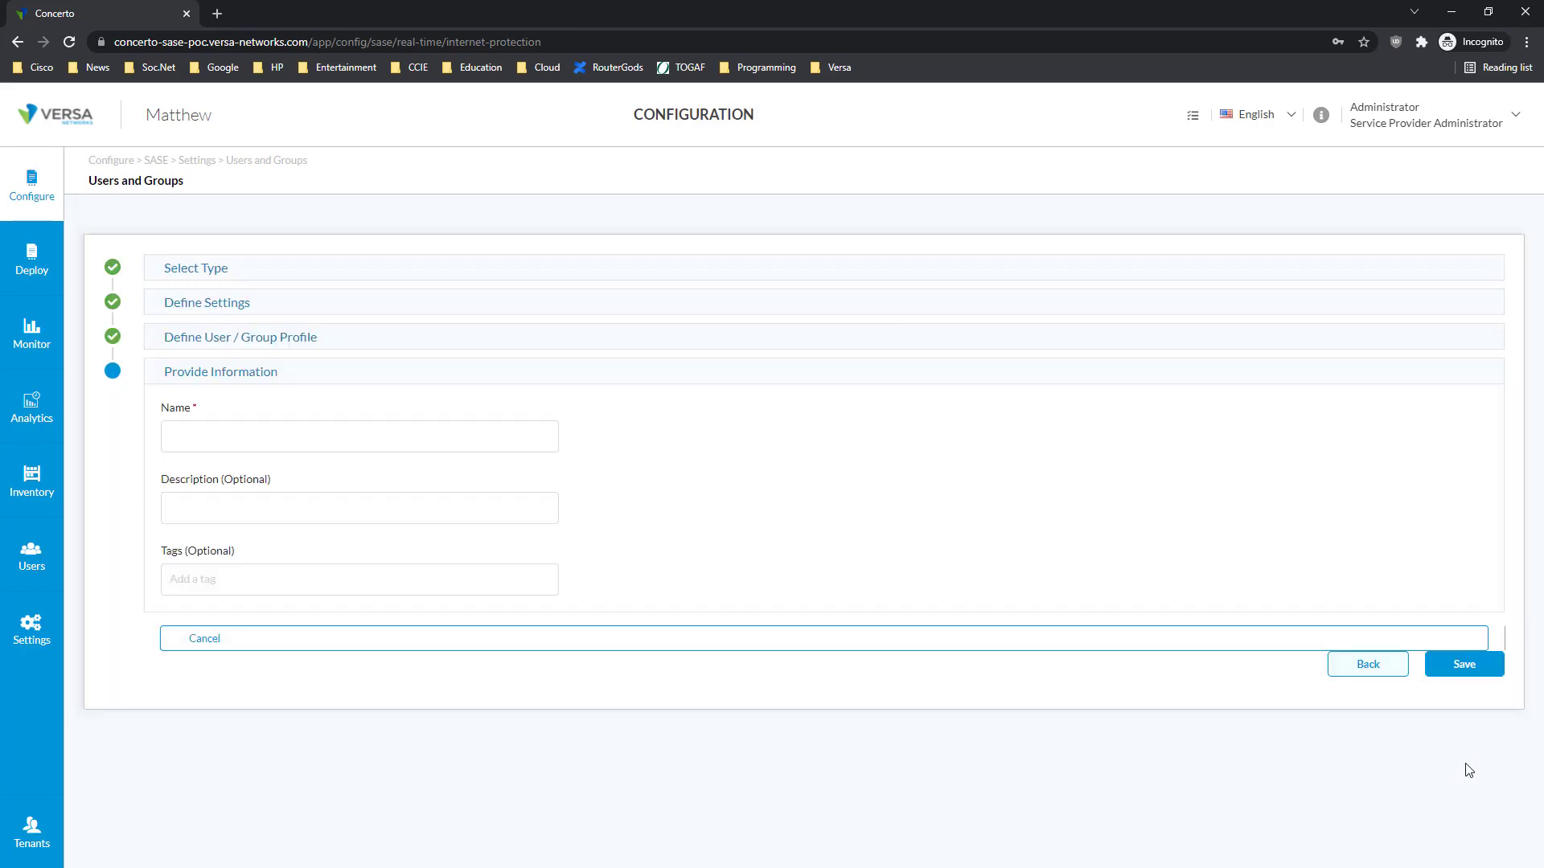
Name the authentication profile ldap1 and save it
left_click(222, 430)
left_click(222, 430)
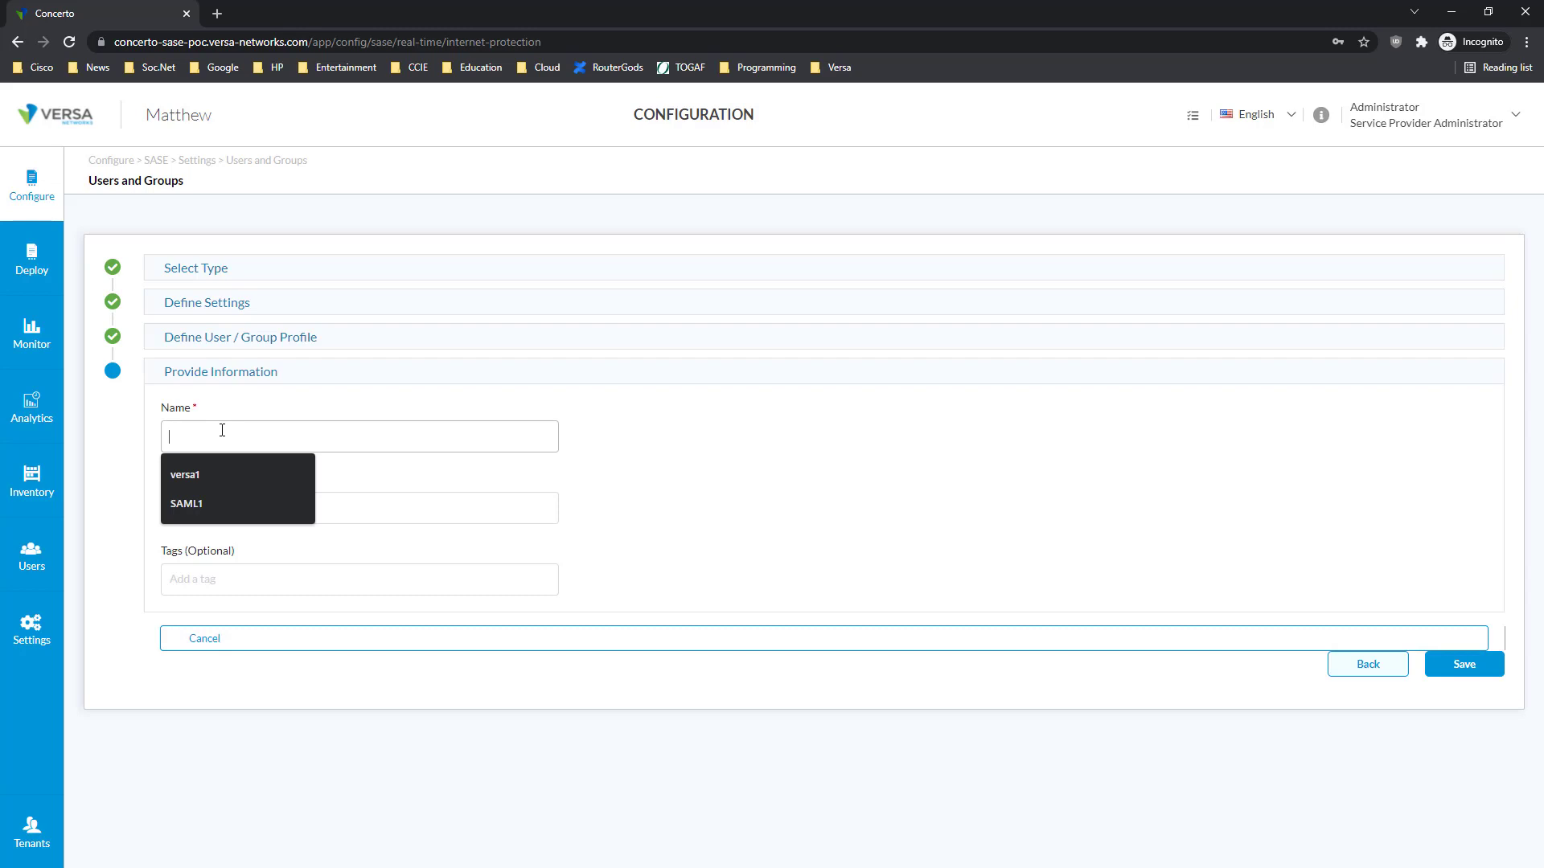
type("ldap1")
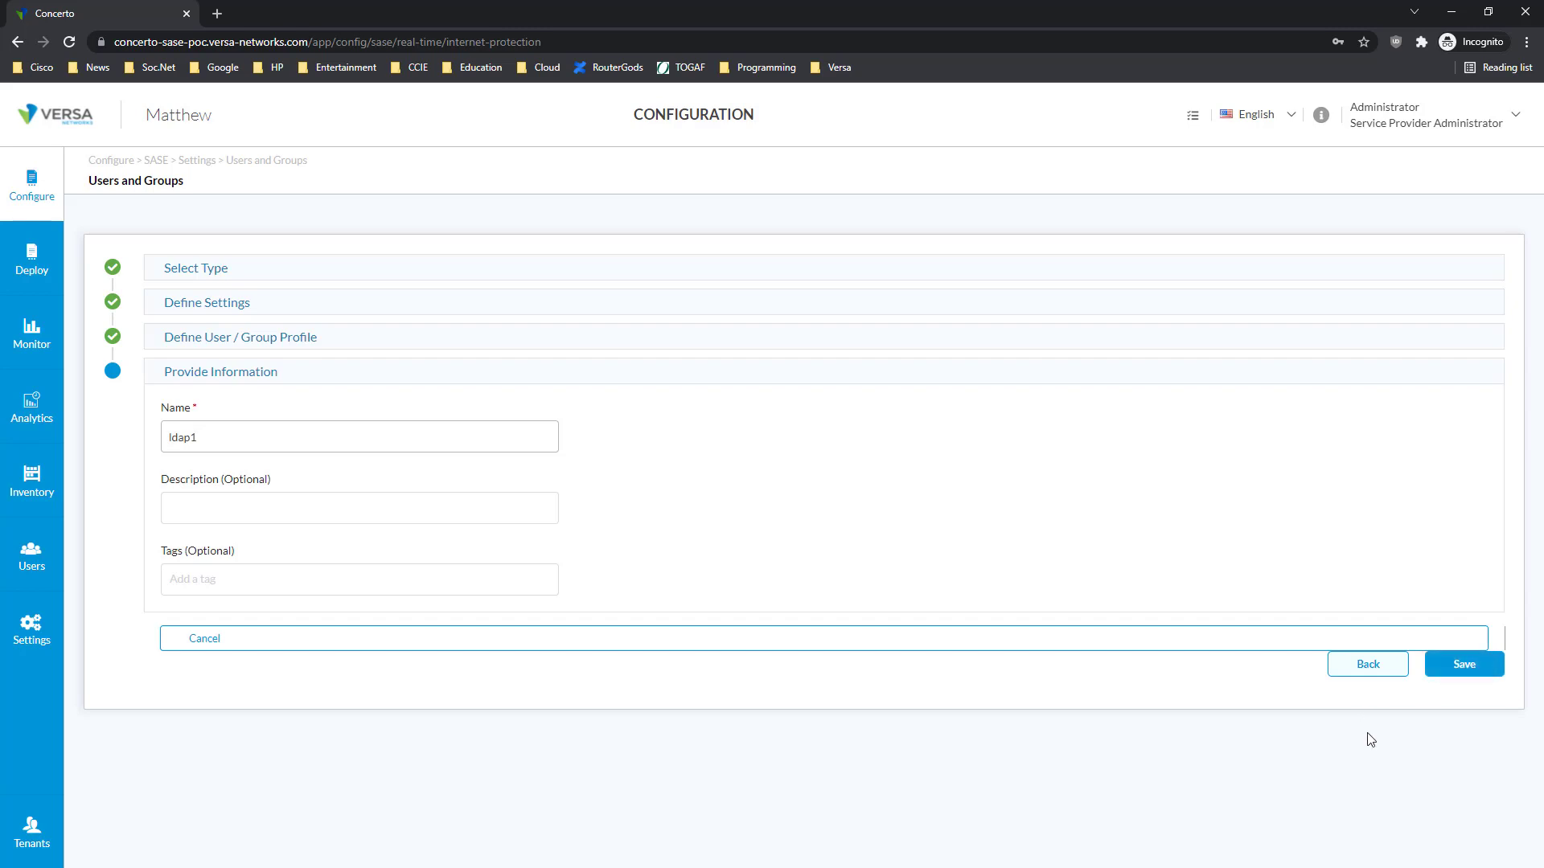
left_click(1480, 668)
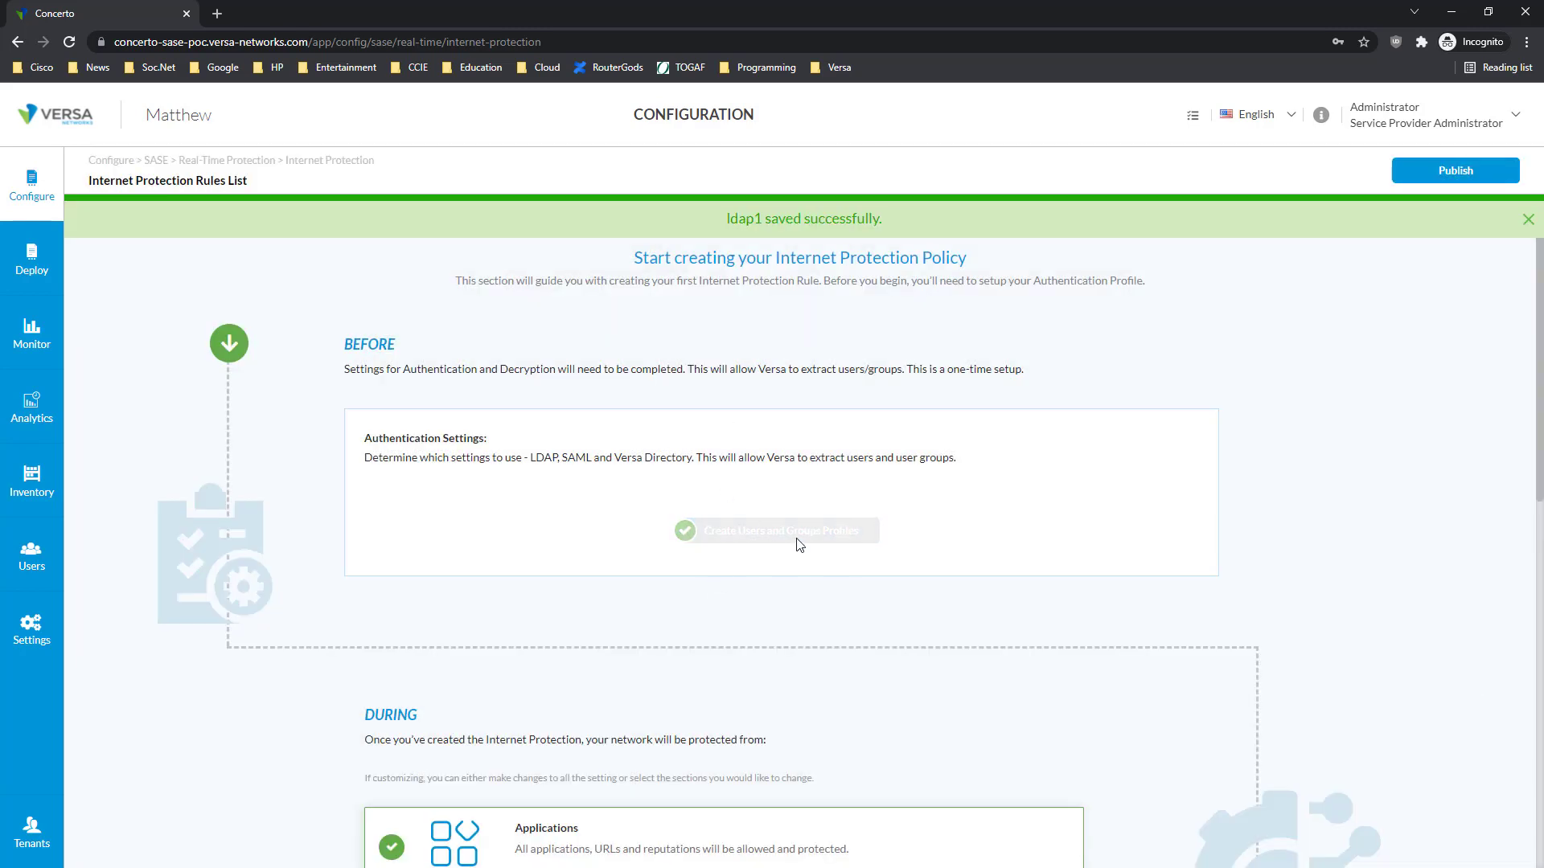
Review the default protection categories and start creating the Internet Protection rule
scroll(799, 545, "down", 6)
scroll(800, 544, "down", 2)
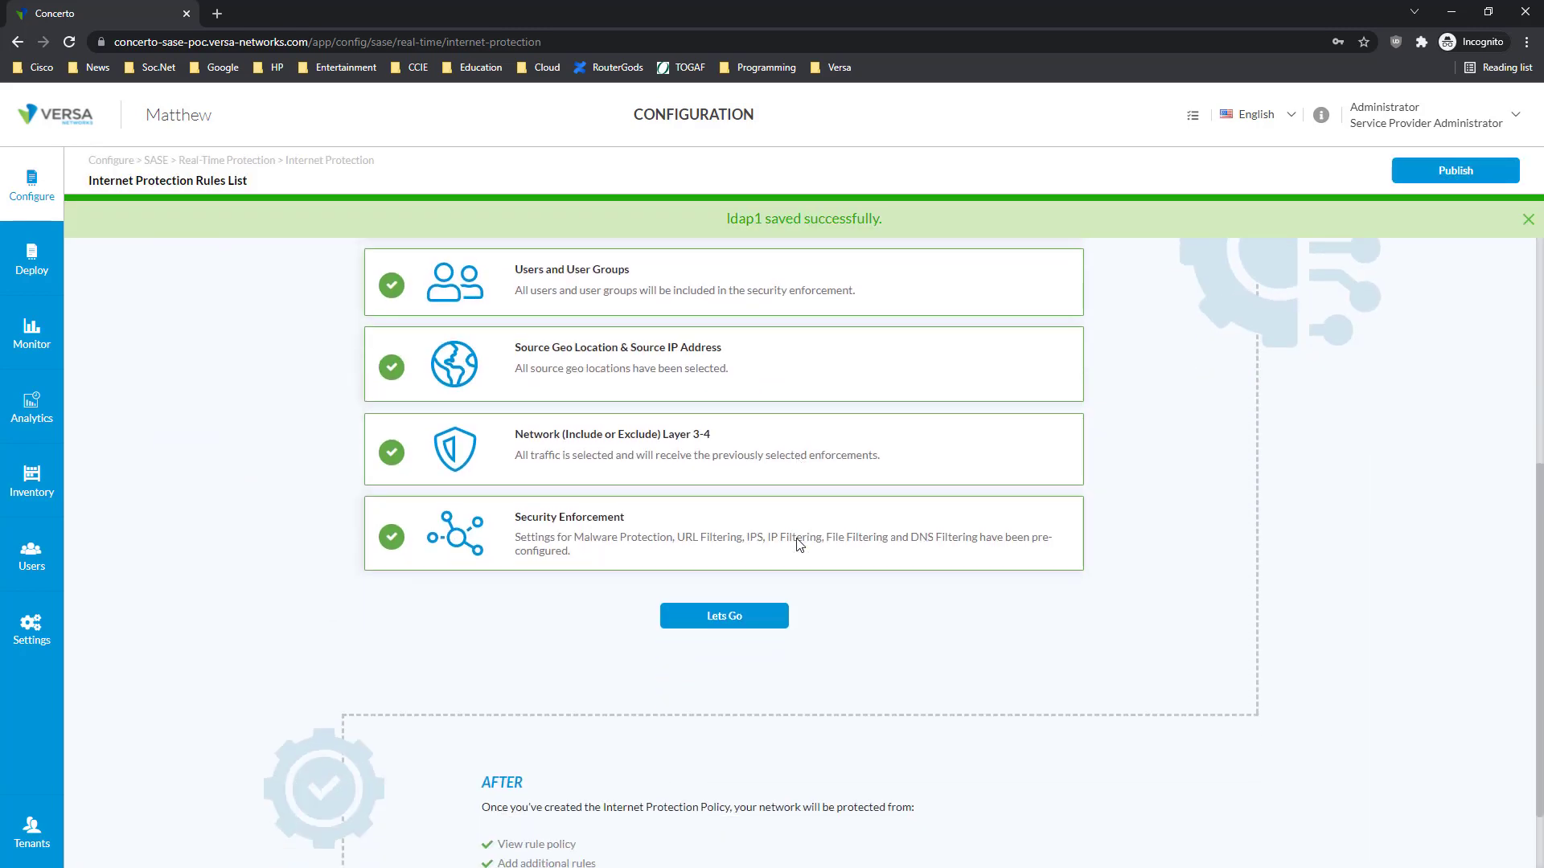
scroll(799, 544, "up", 3)
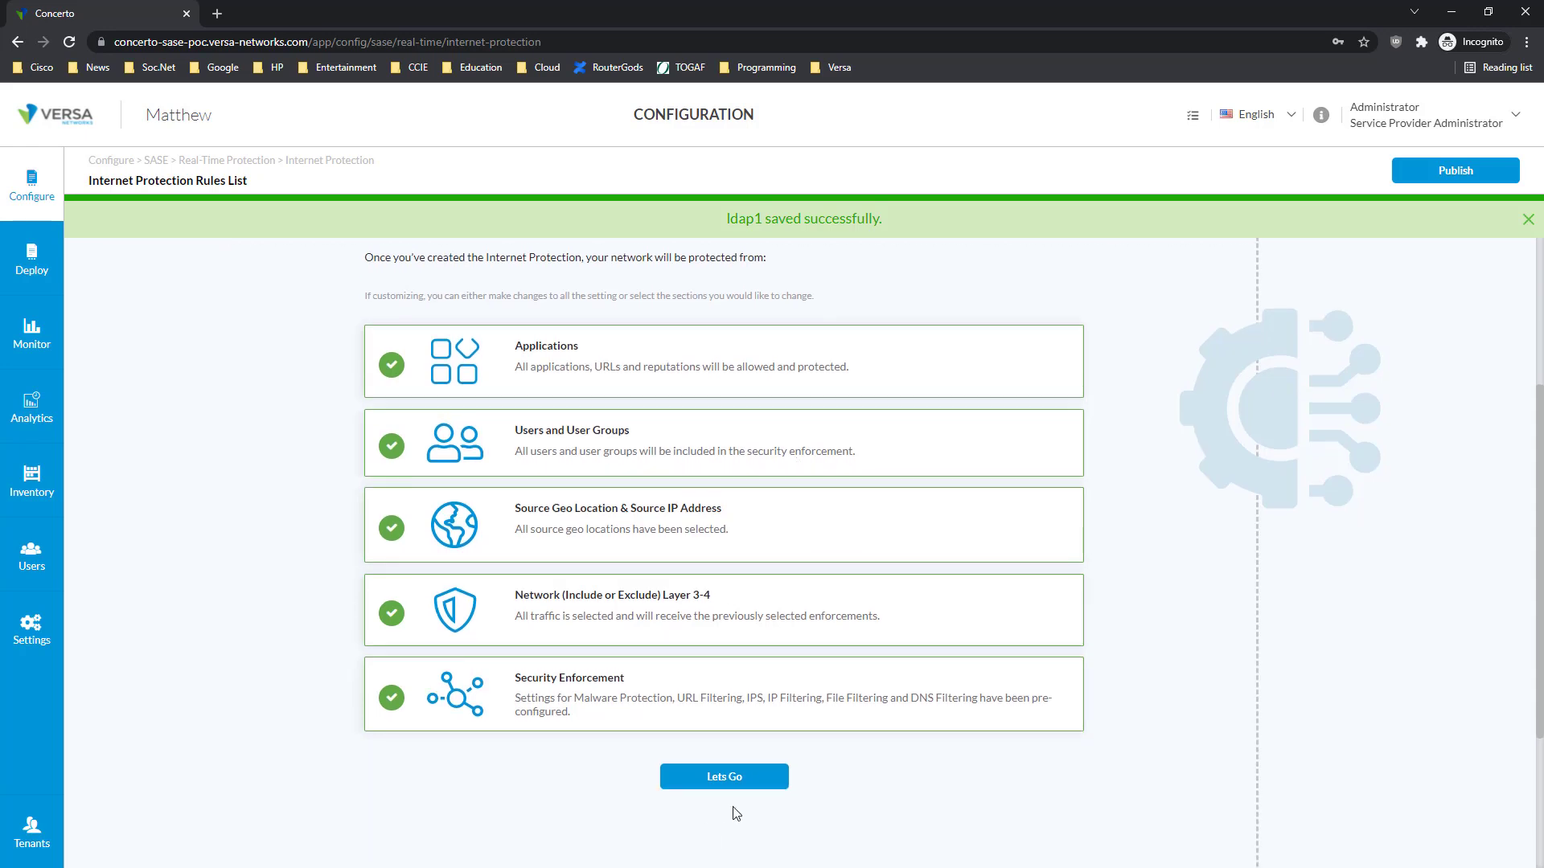
left_click(734, 784)
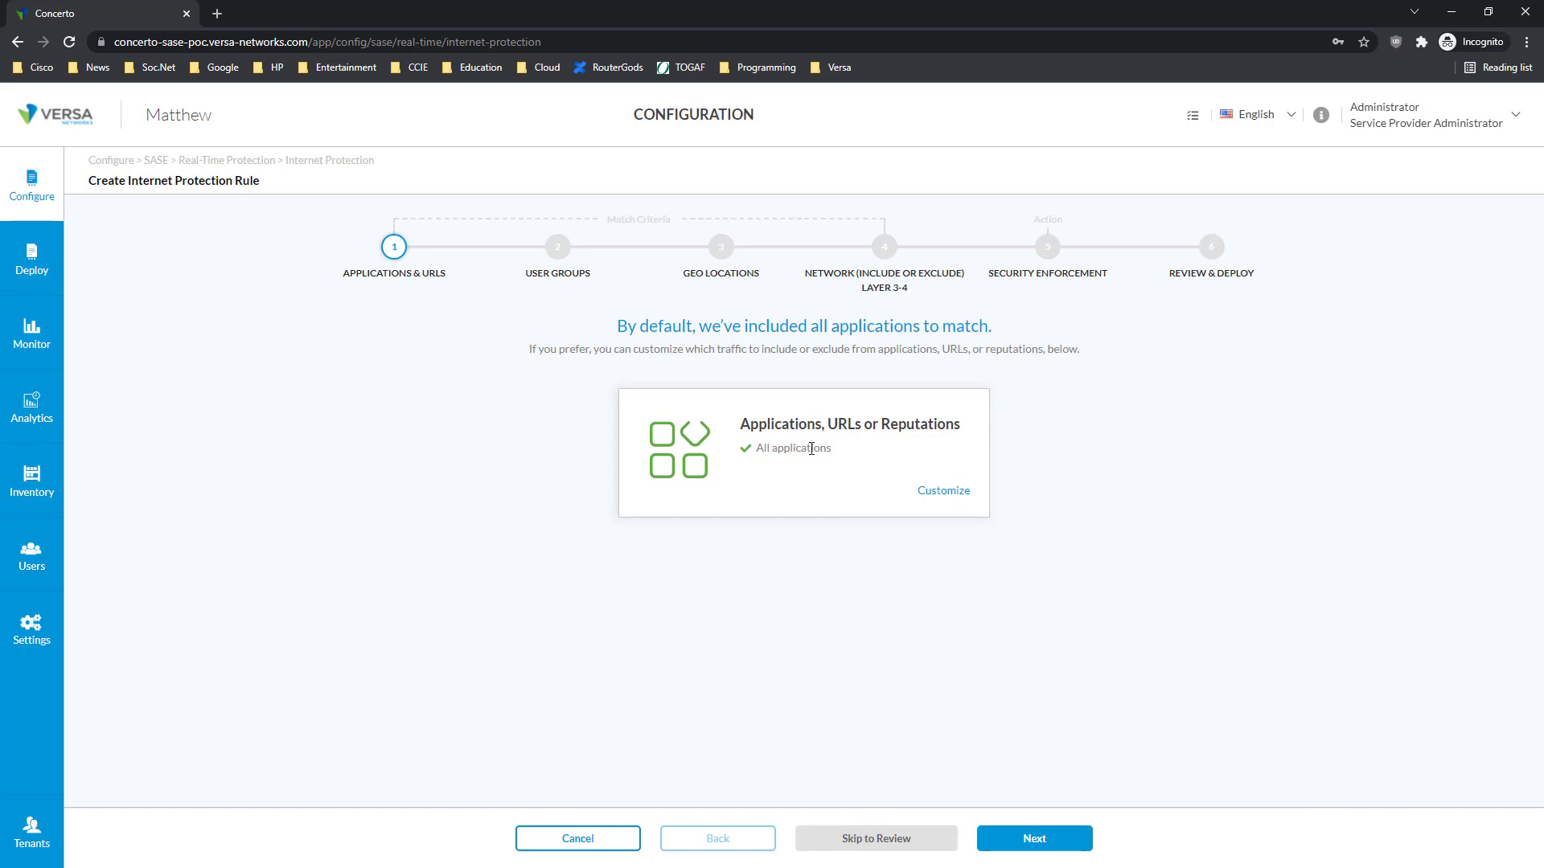
Accept the default match criteria for applications, user groups, geo locations and layer 3-4 network, advancing to security enforcement
left_click(1028, 836)
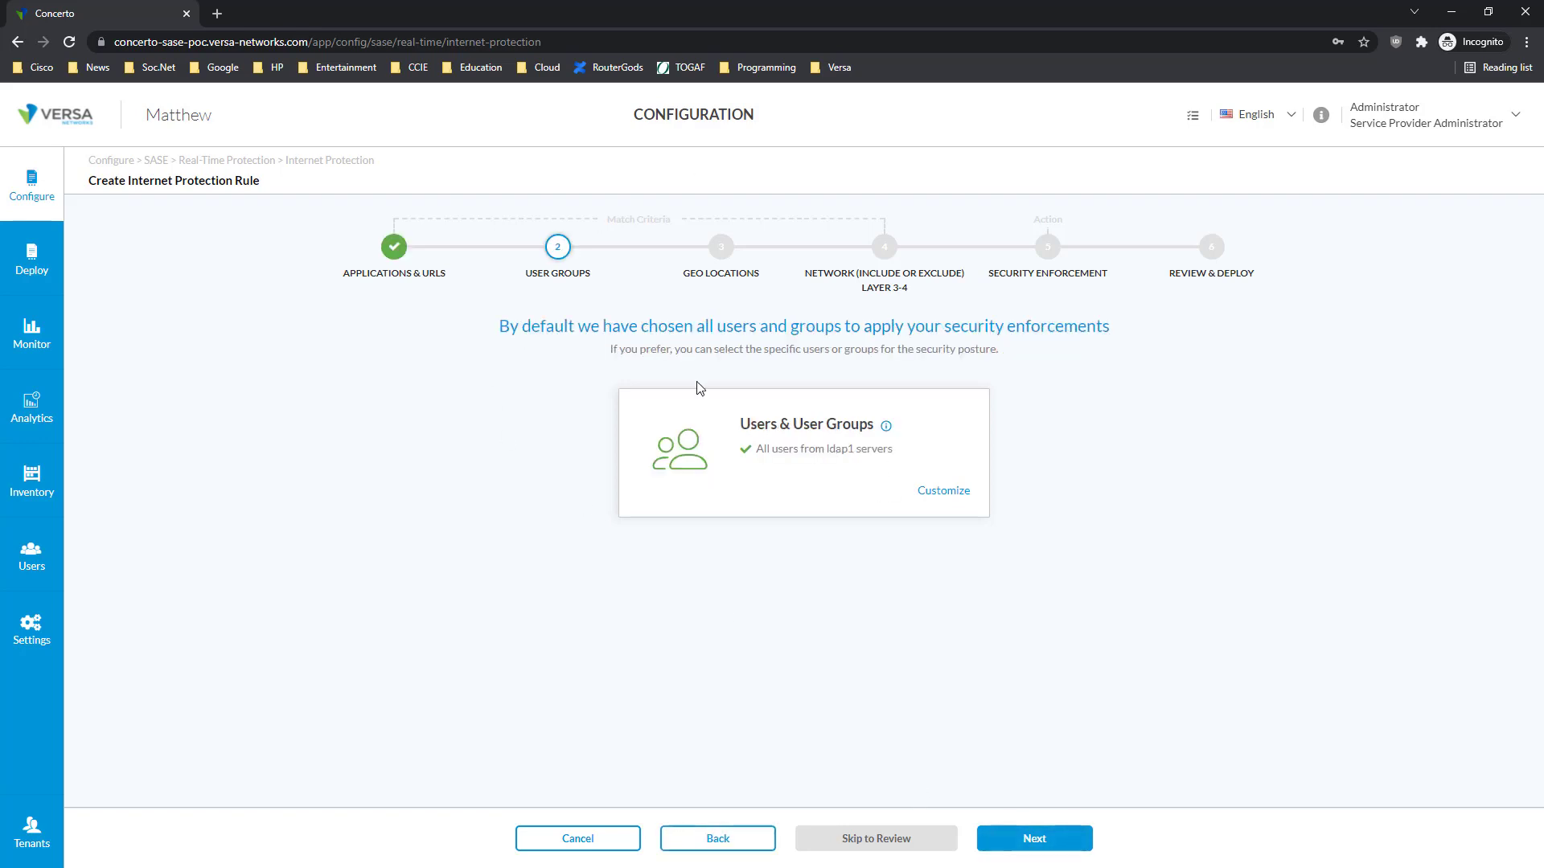
left_click(1043, 843)
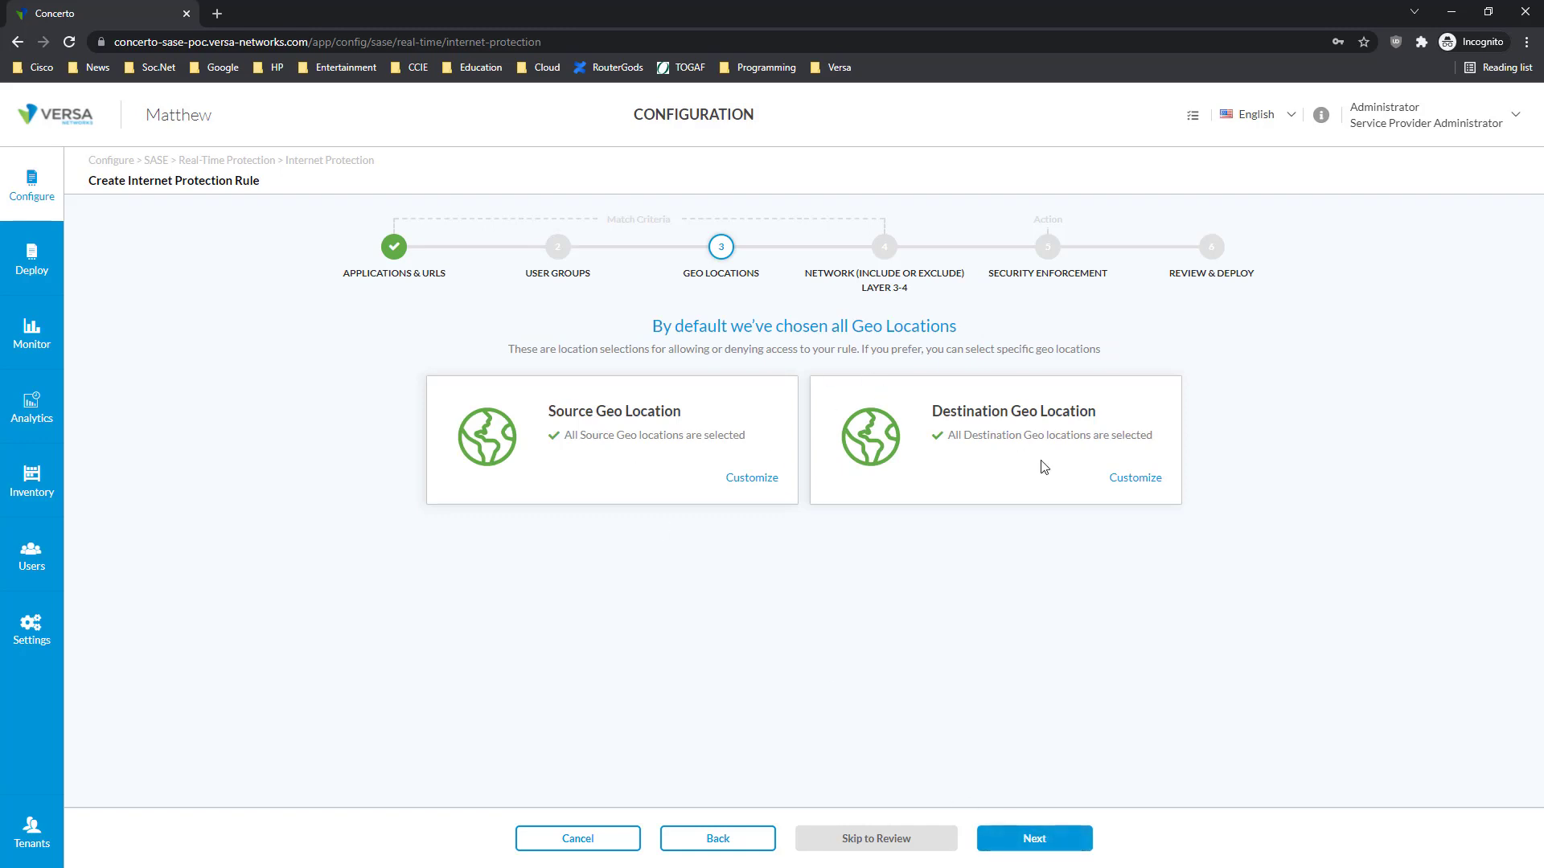
left_click(1078, 839)
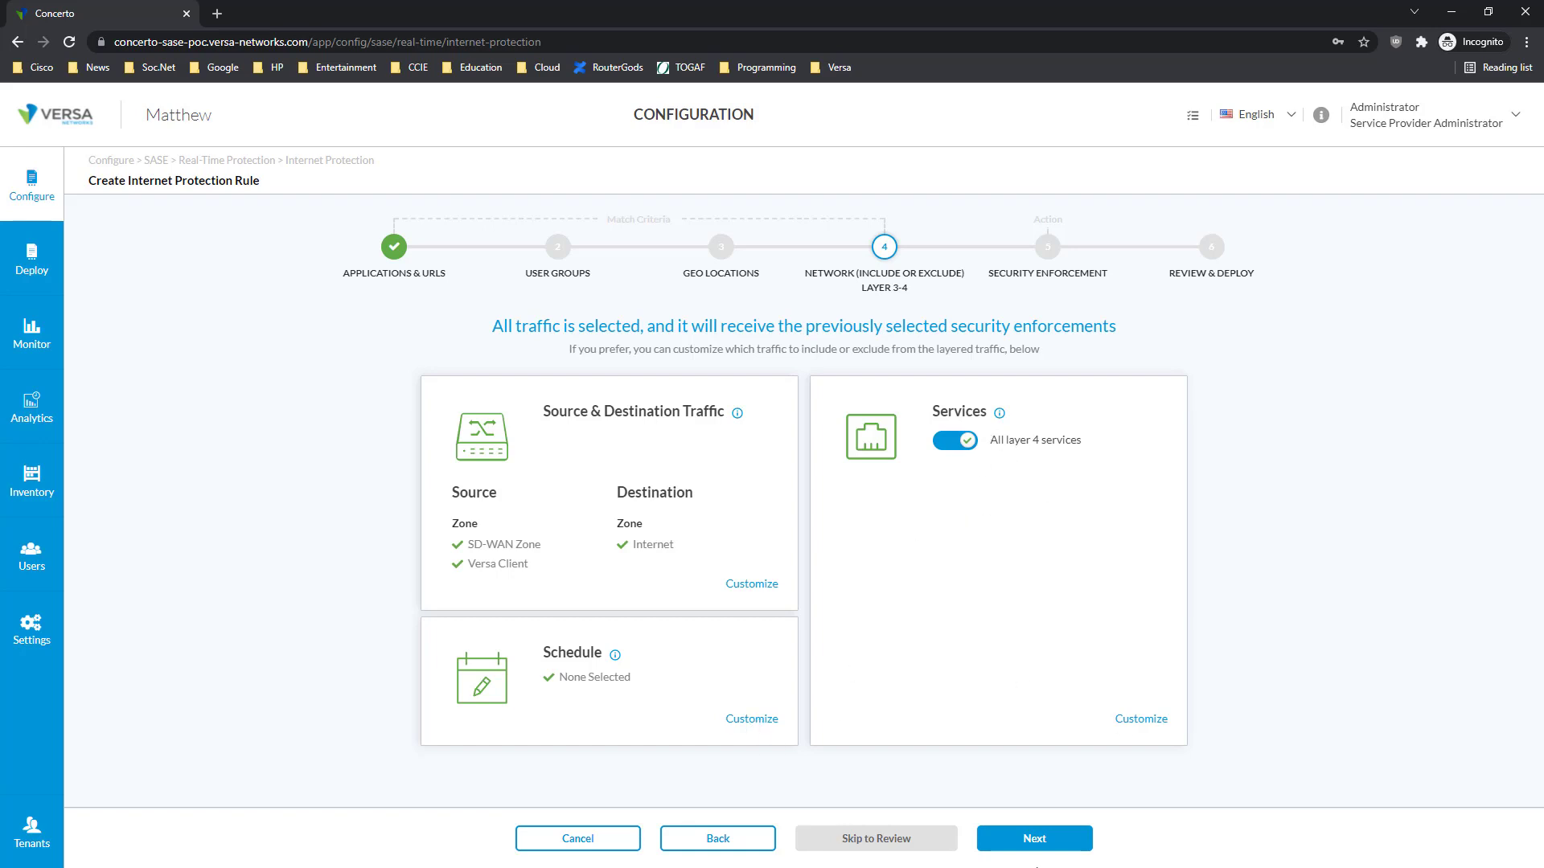
left_click_drag(560, 677, 630, 680)
left_click(680, 672)
left_click(1035, 839)
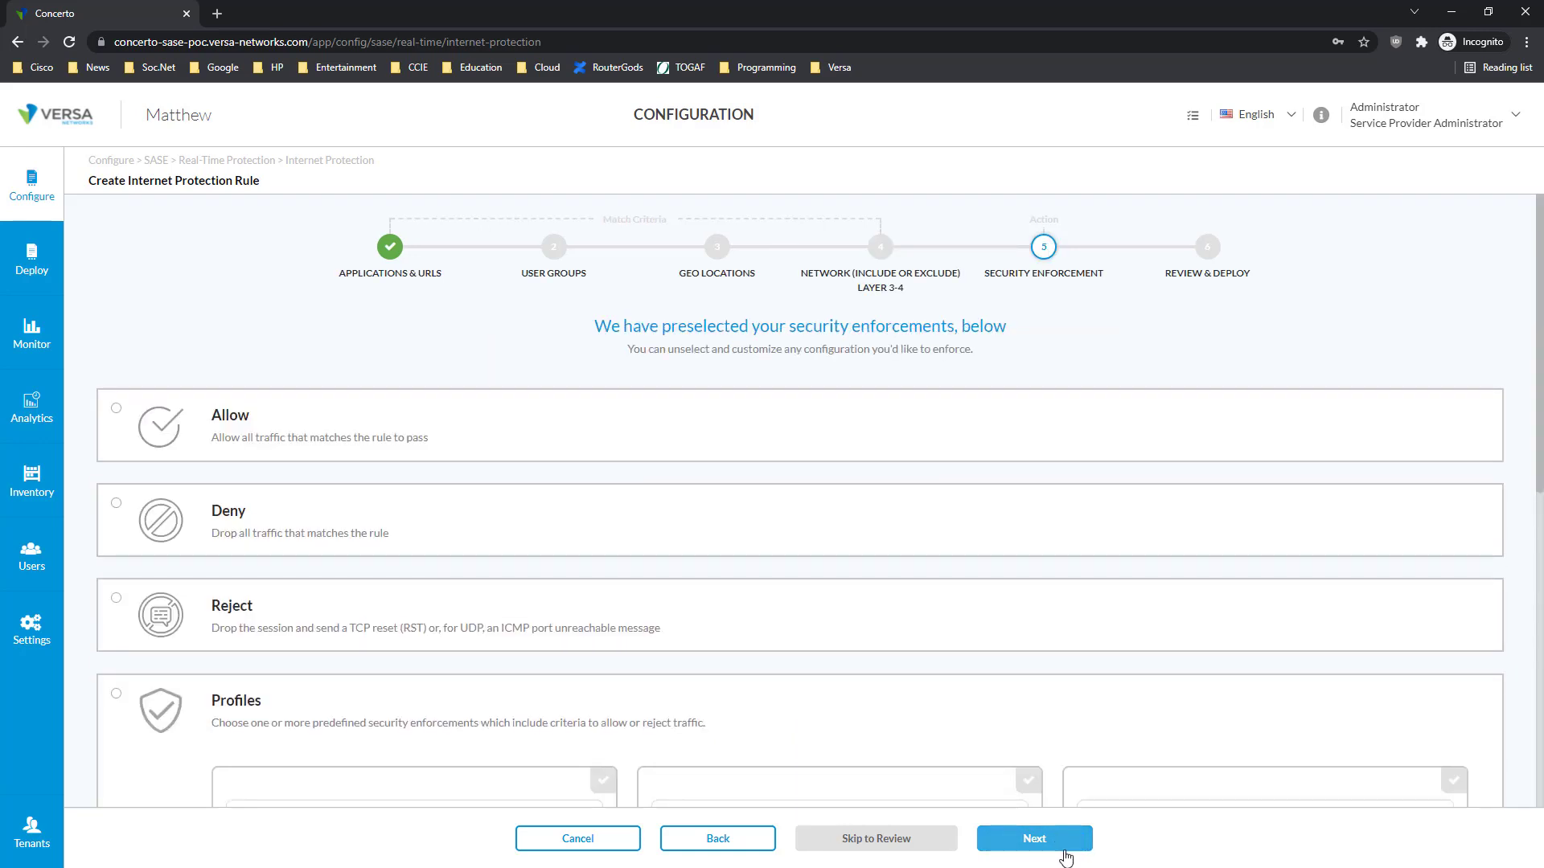
left_click(324, 556)
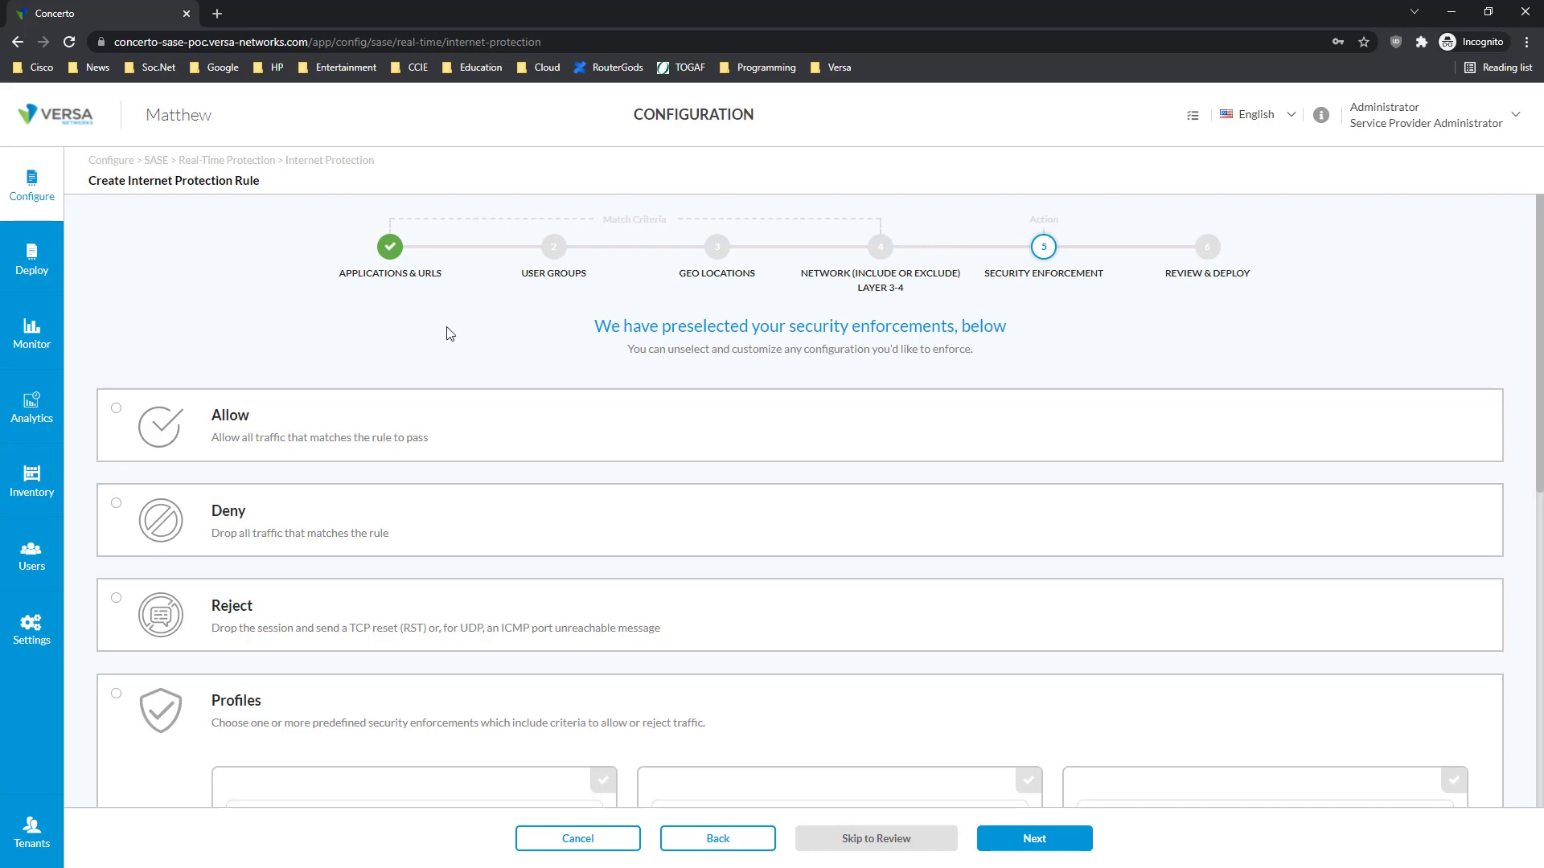
Set the rule's security enforcement to Profiles and look over the available protection profiles
left_click(119, 411)
left_click(116, 505)
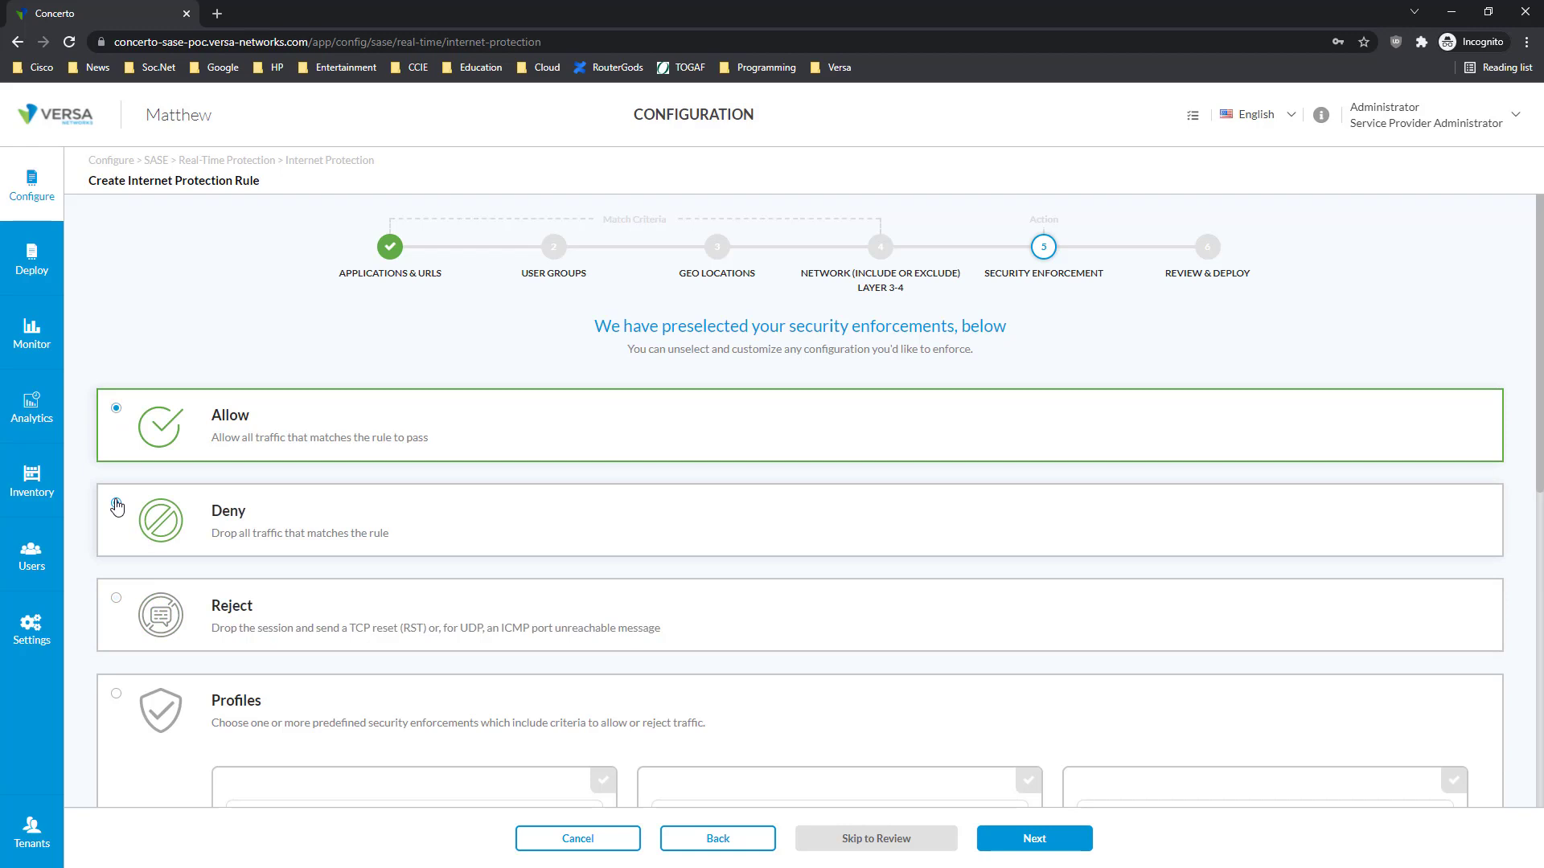
left_click(116, 694)
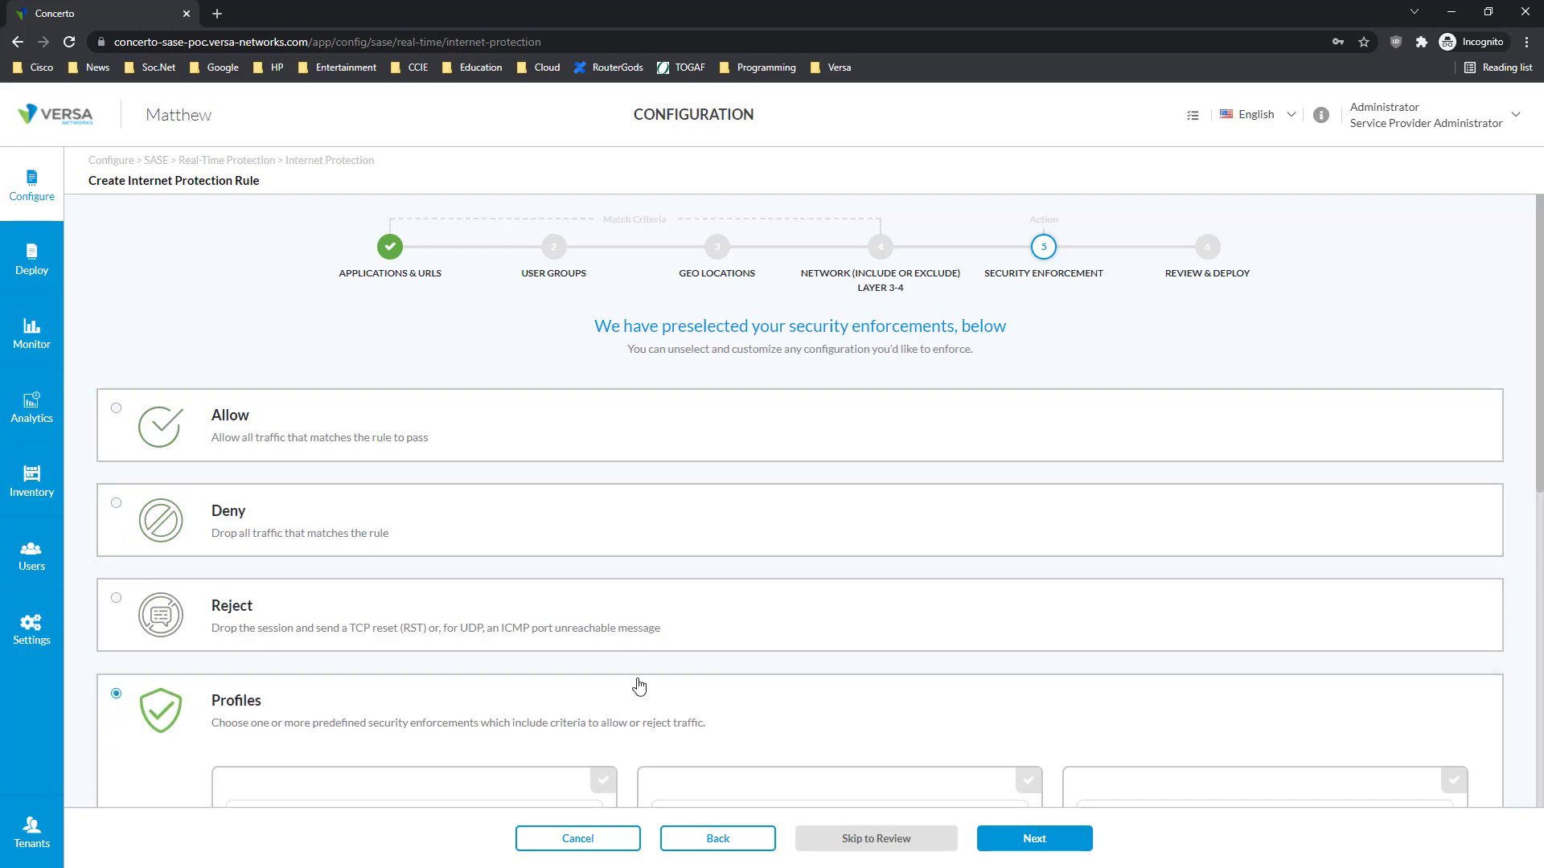
scroll(640, 682, "down", 5)
scroll(674, 640, "down", 3)
scroll(662, 579, "up", 3)
Enable the Malware Protection, URL Filtering, IPS, IP Filtering, File Filtering and DNS Filtering profiles for the rule
left_click(605, 299)
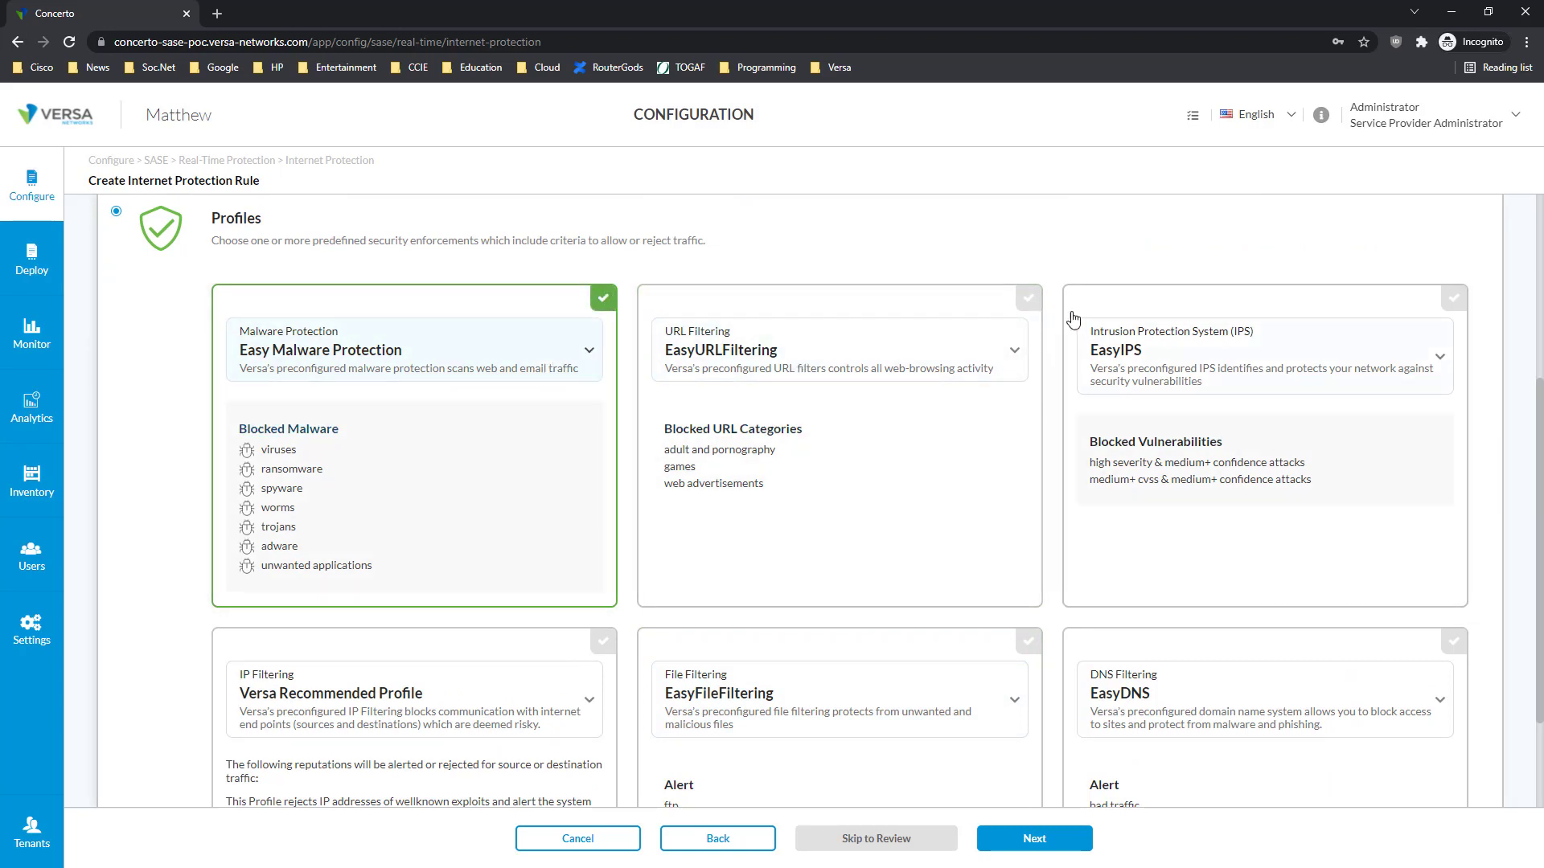
left_click(1029, 298)
left_click(1463, 300)
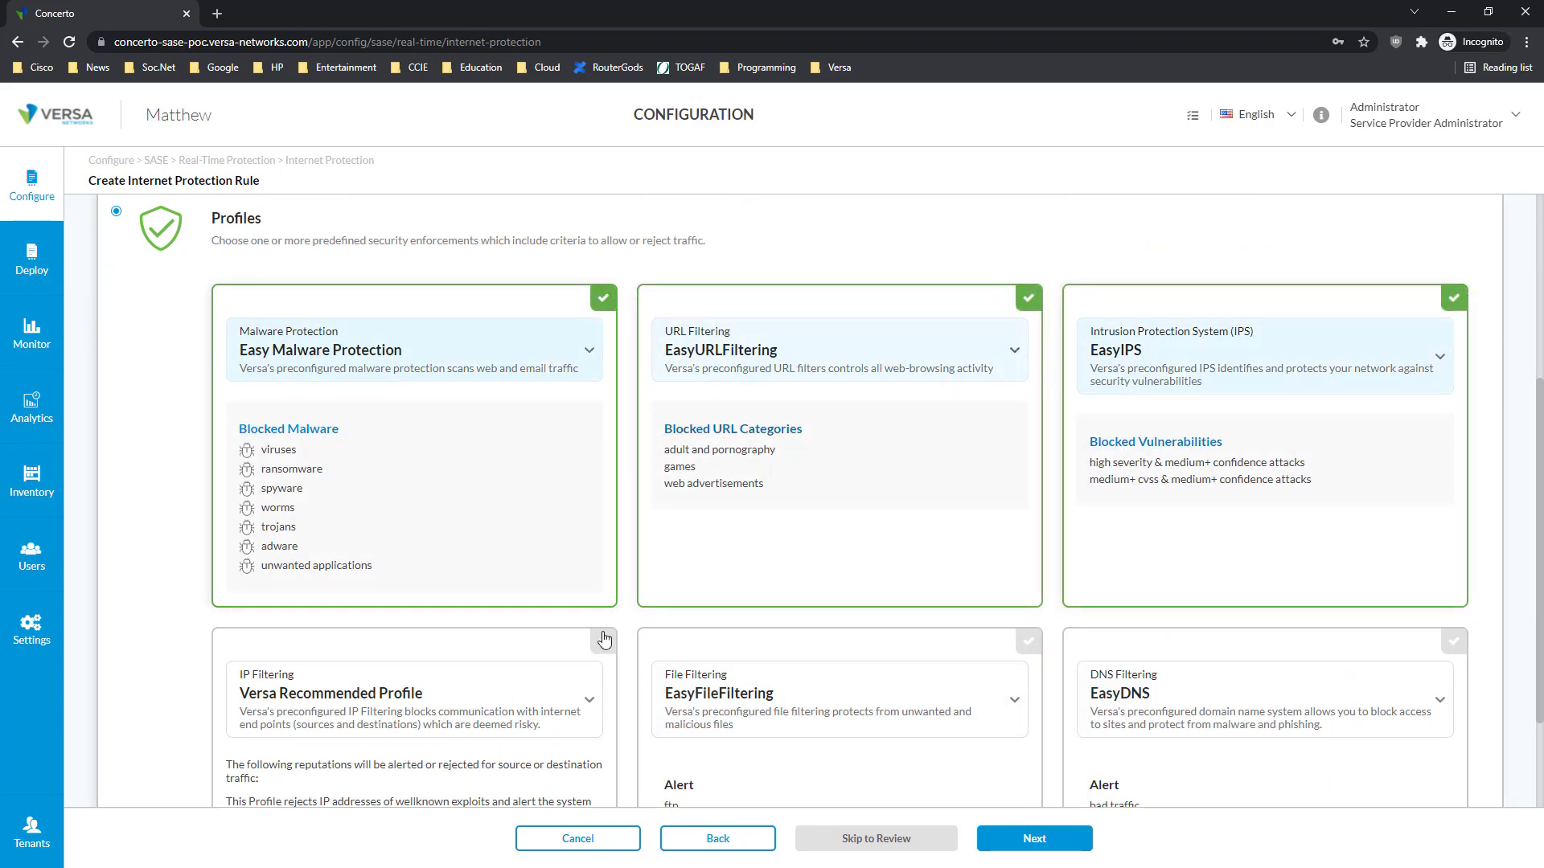
left_click(603, 641)
scroll(623, 646, "down", 3)
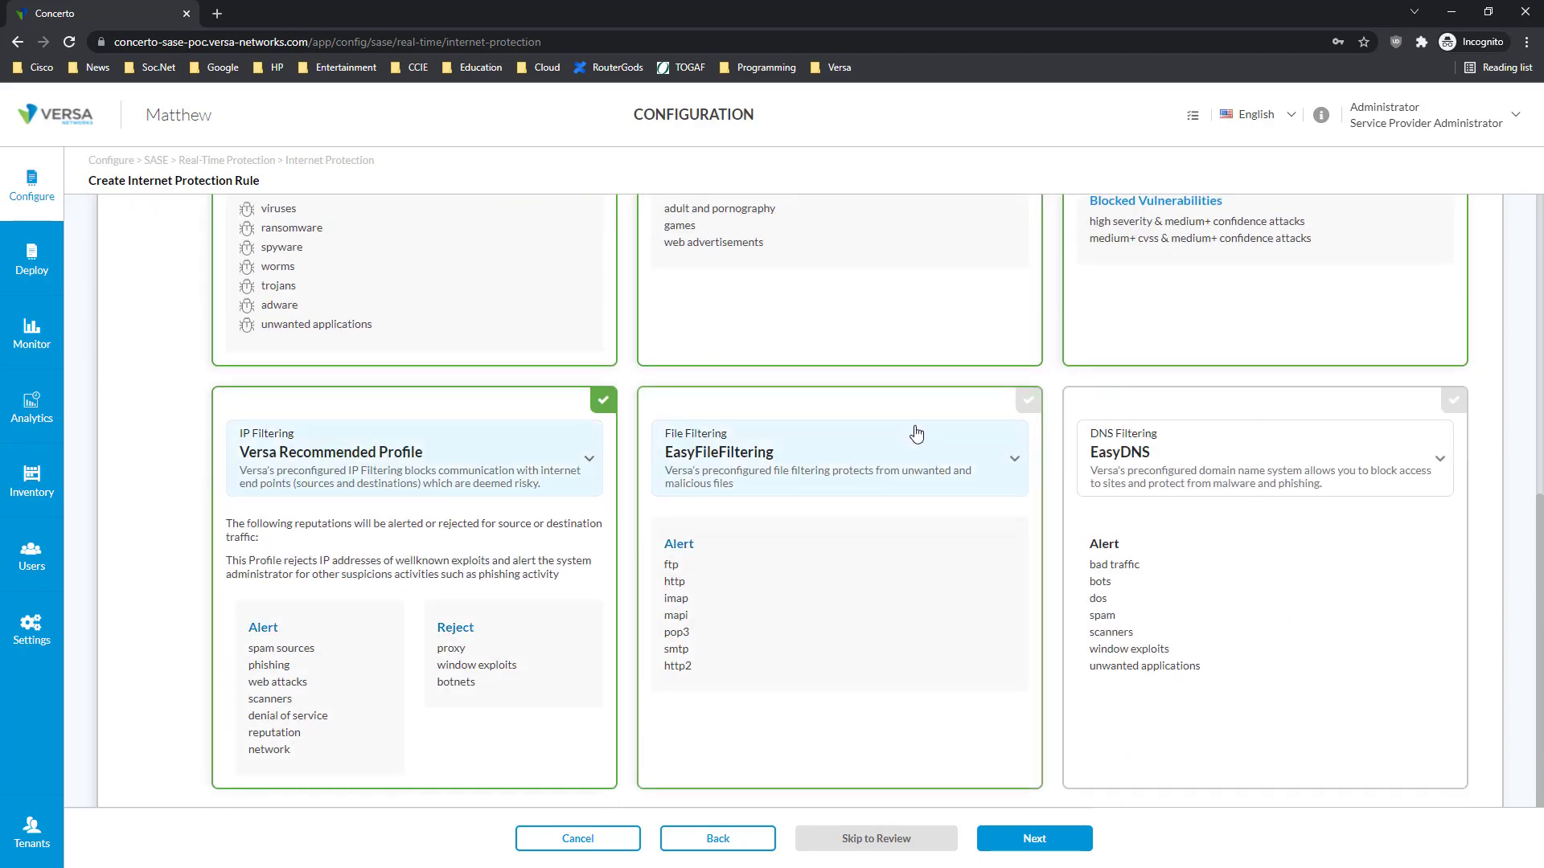
left_click(1030, 406)
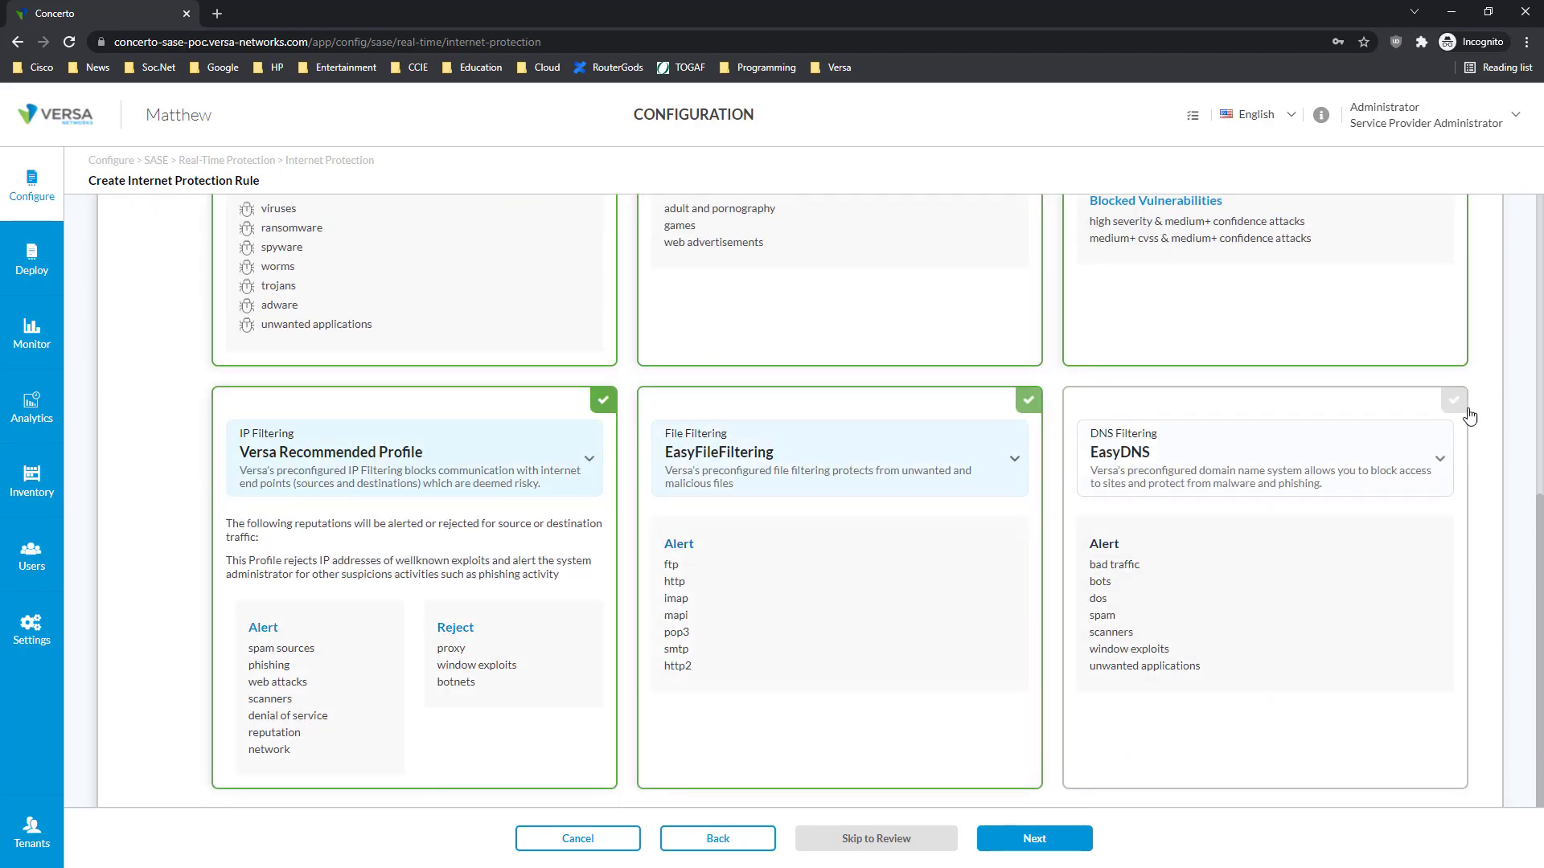
left_click(1453, 401)
scroll(1515, 572, "up", 5)
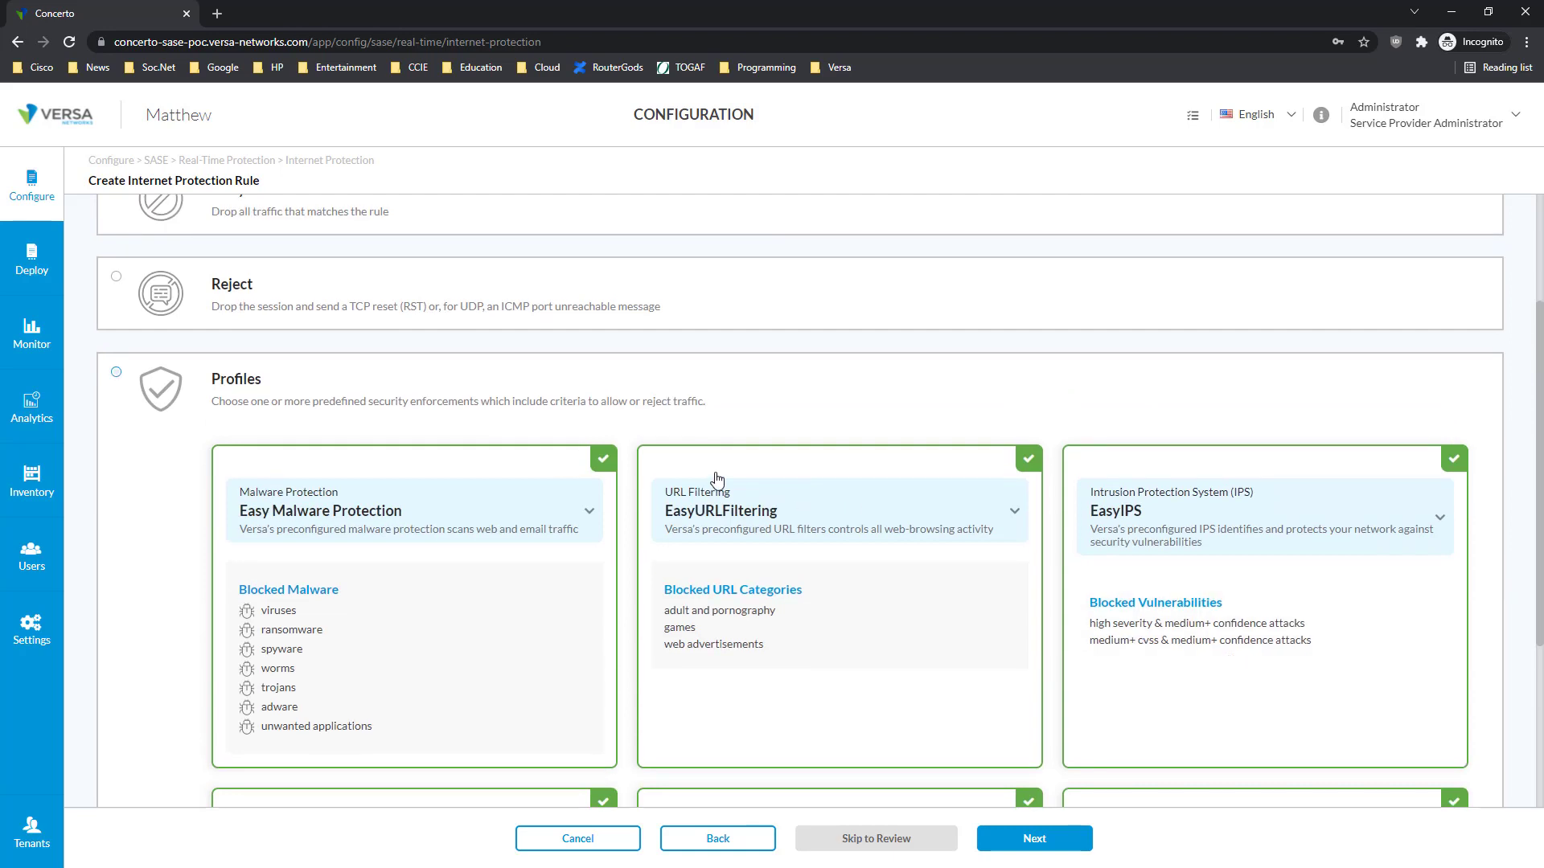
Examine the predefined options offered for the Malware Protection and URL Filtering profiles, keeping Easy Malware Protection and EasyURLFiltering
left_click(589, 513)
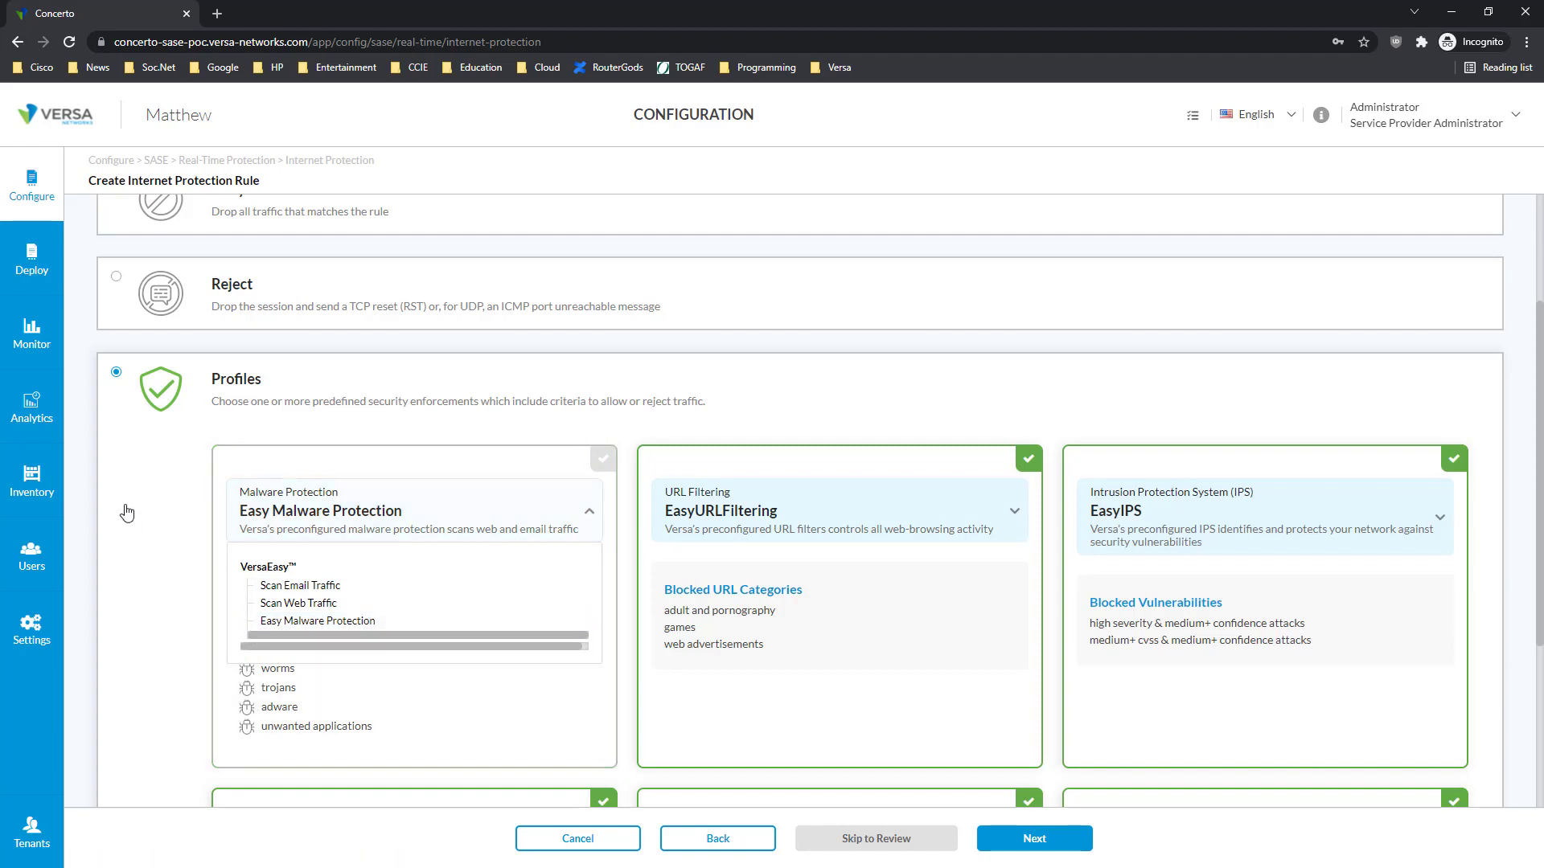
left_click(1029, 458)
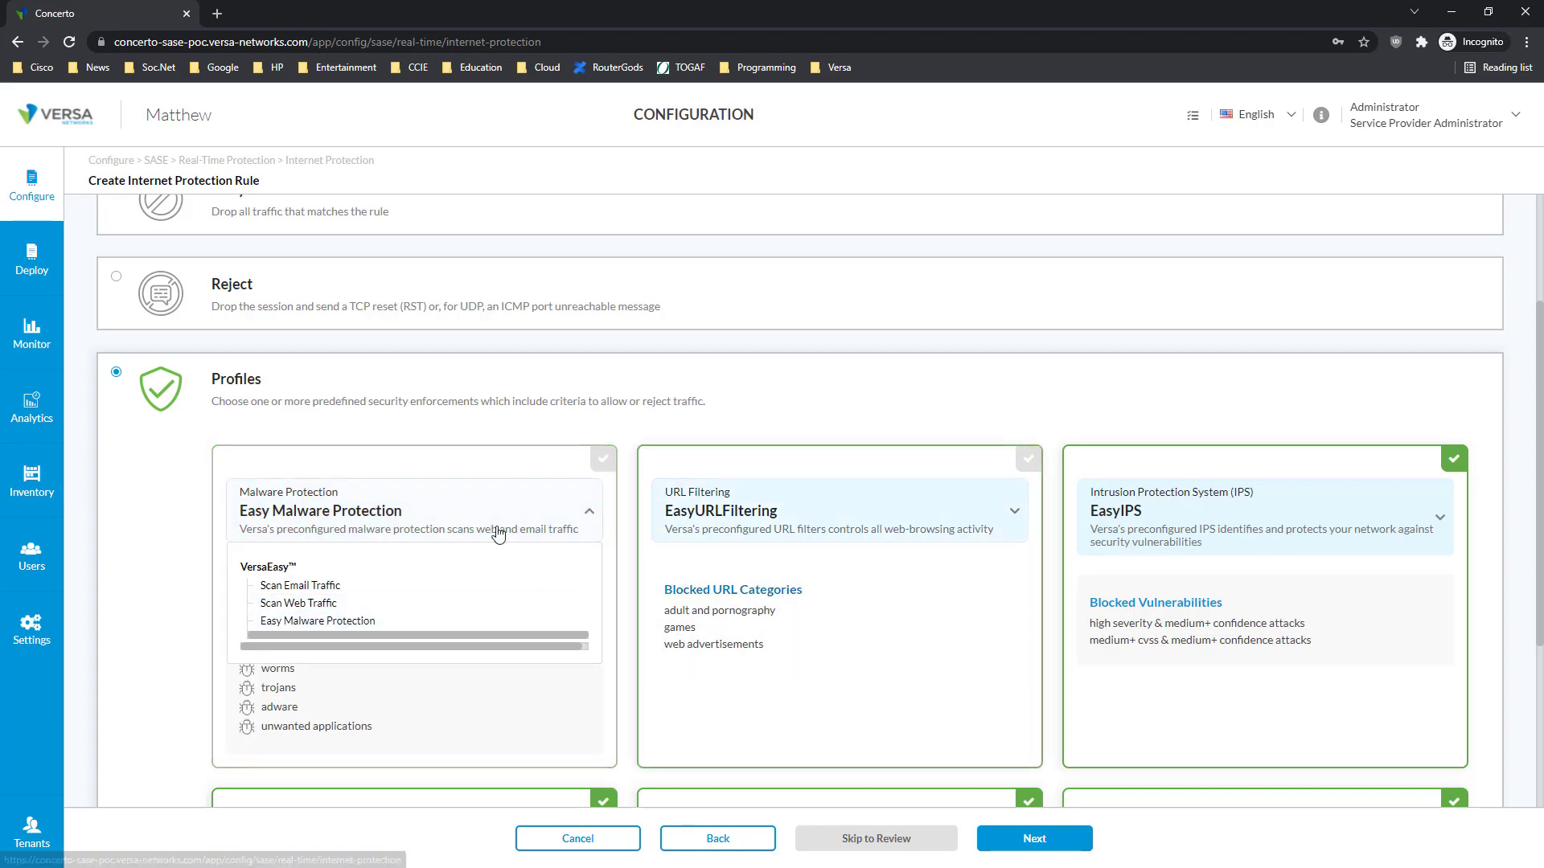
left_click(590, 512)
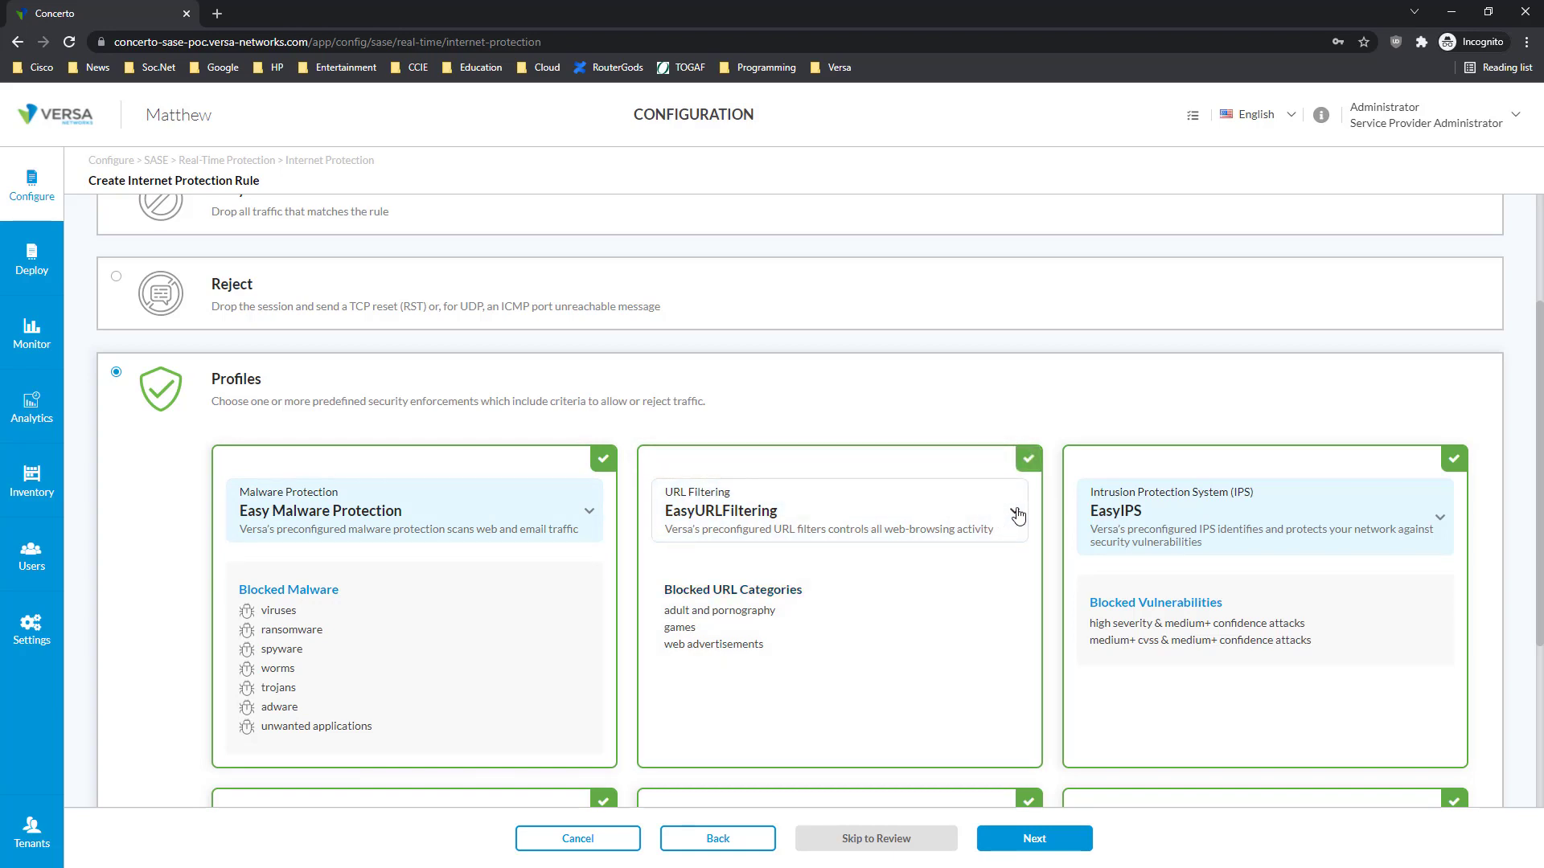
left_click(1014, 512)
left_click_drag(1021, 591, 1035, 653)
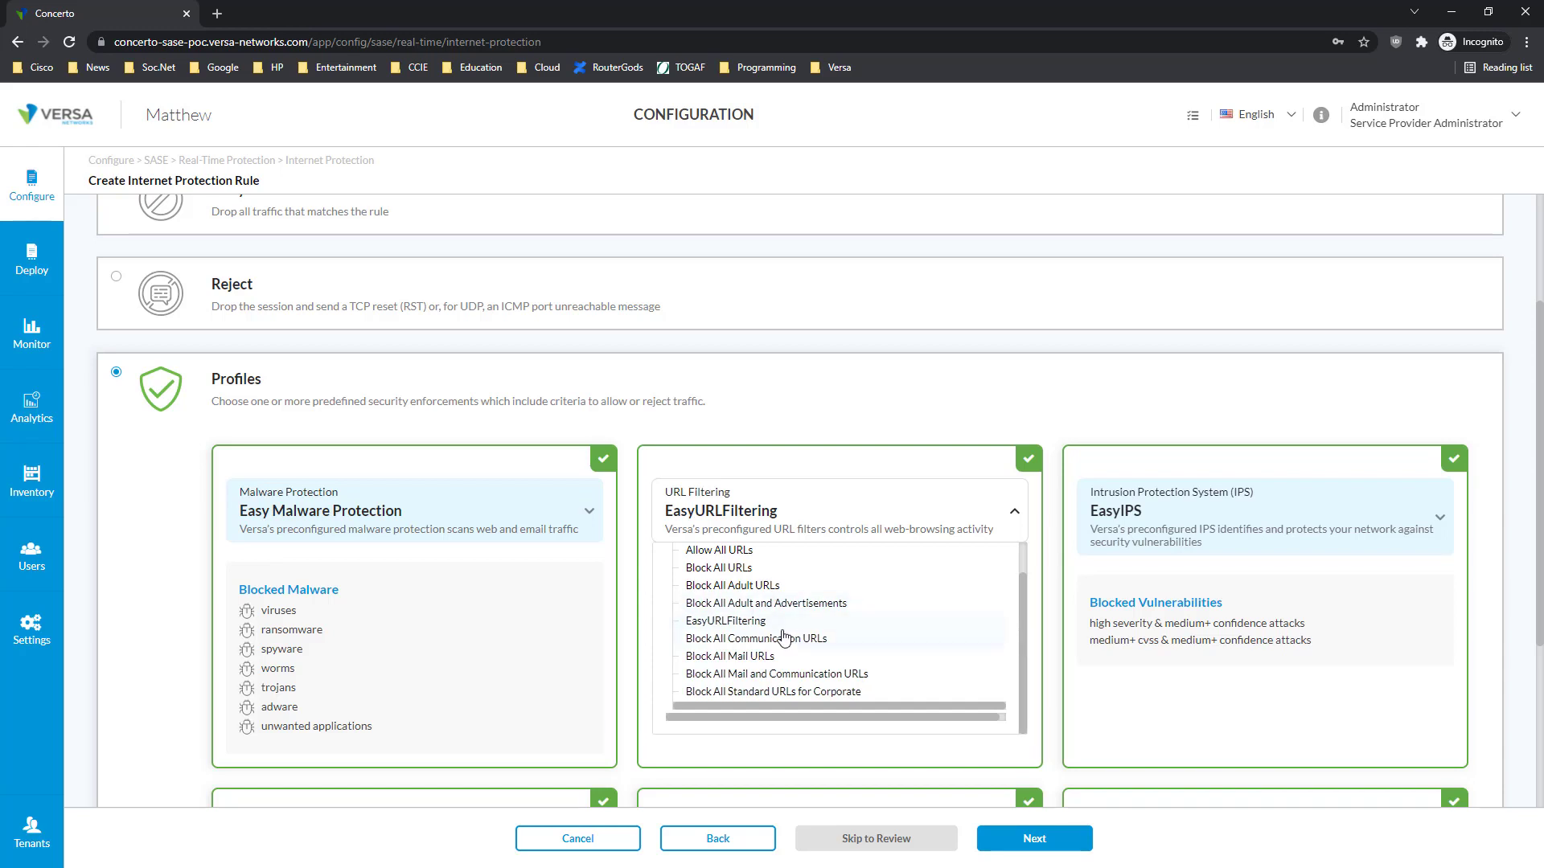
scroll(744, 611, "up", 2)
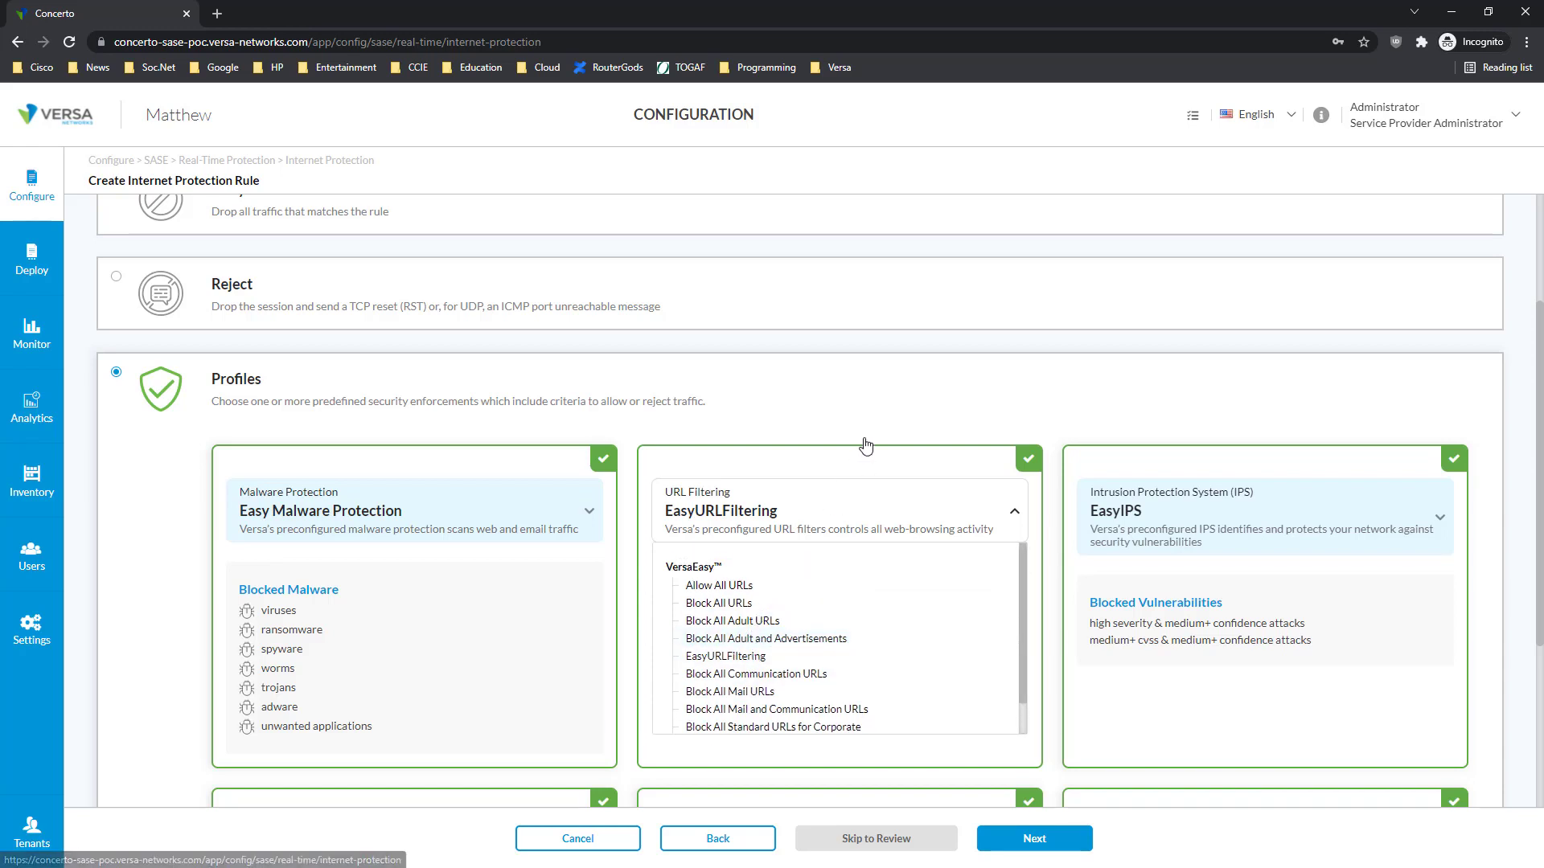
left_click(1174, 538)
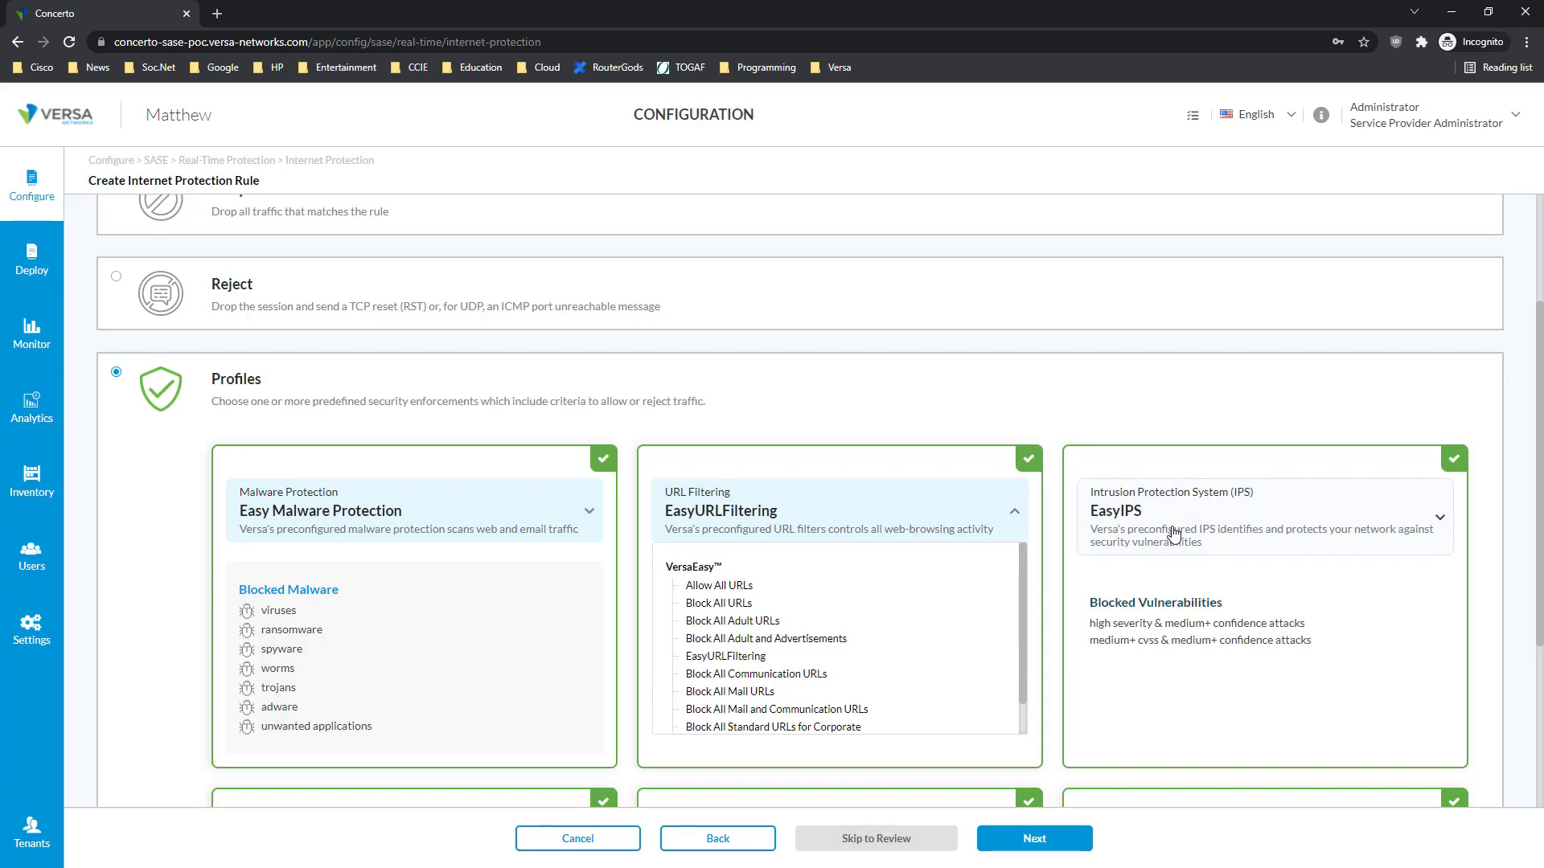
left_click(1015, 511)
scroll(931, 527, "down", 5)
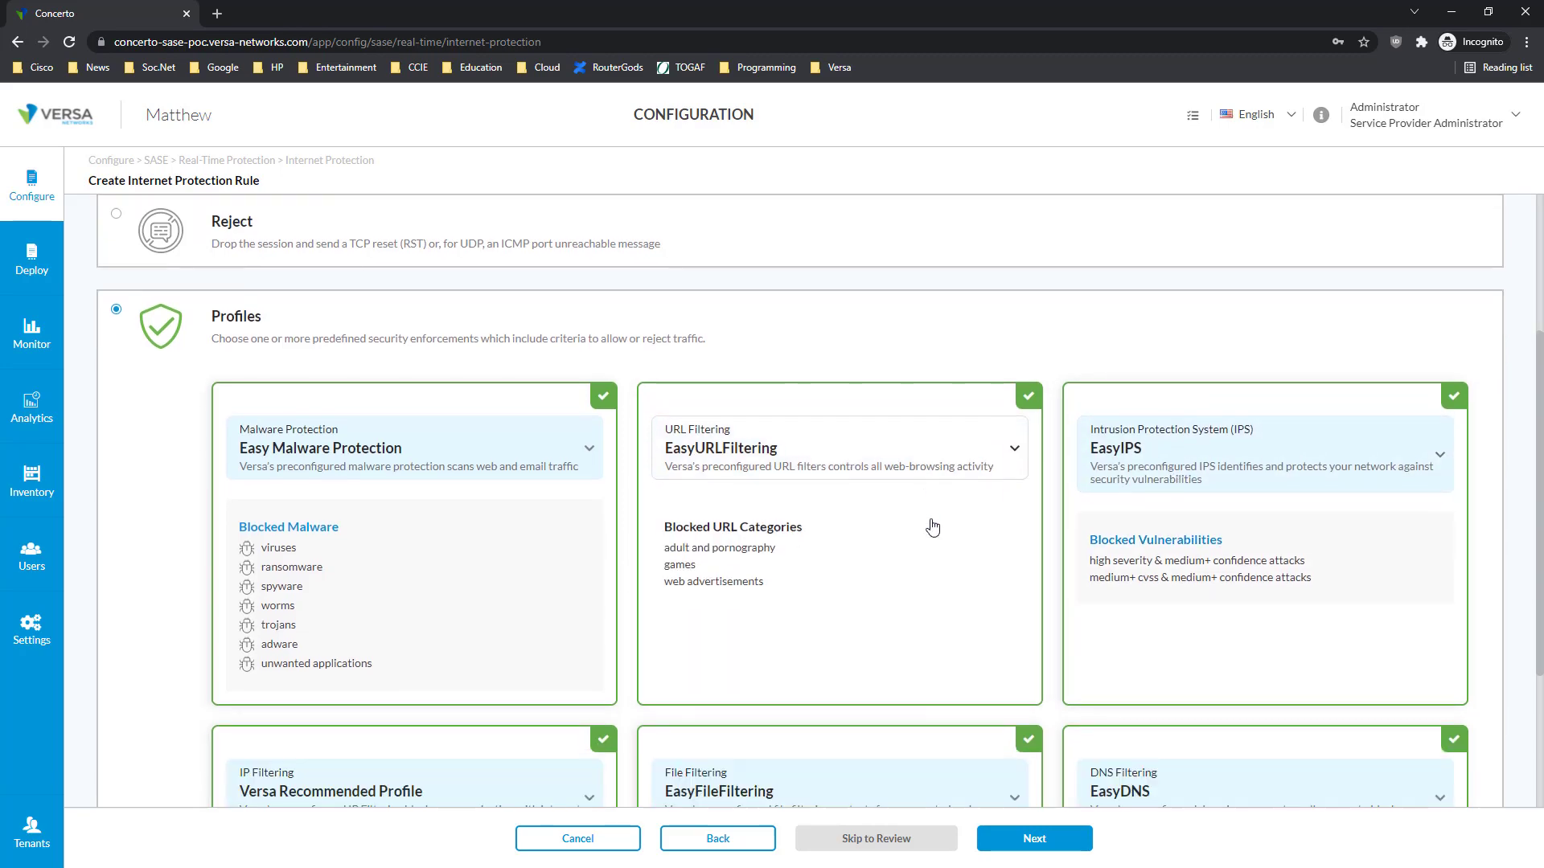
Name the rule default-rule, save it, and check its security enforcements in the rules list
left_click(1025, 840)
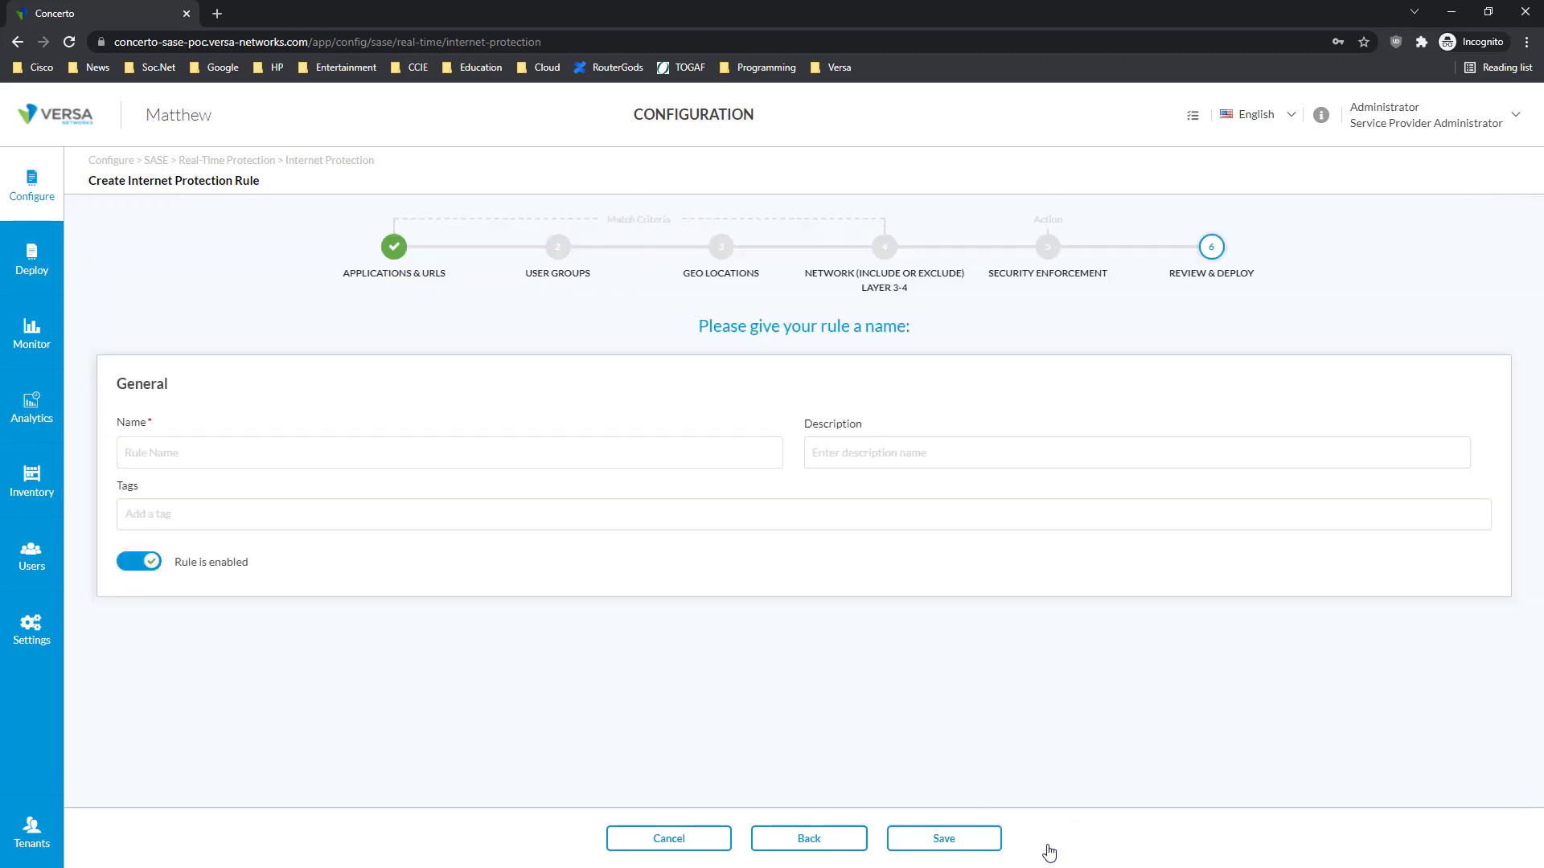
left_click(176, 453)
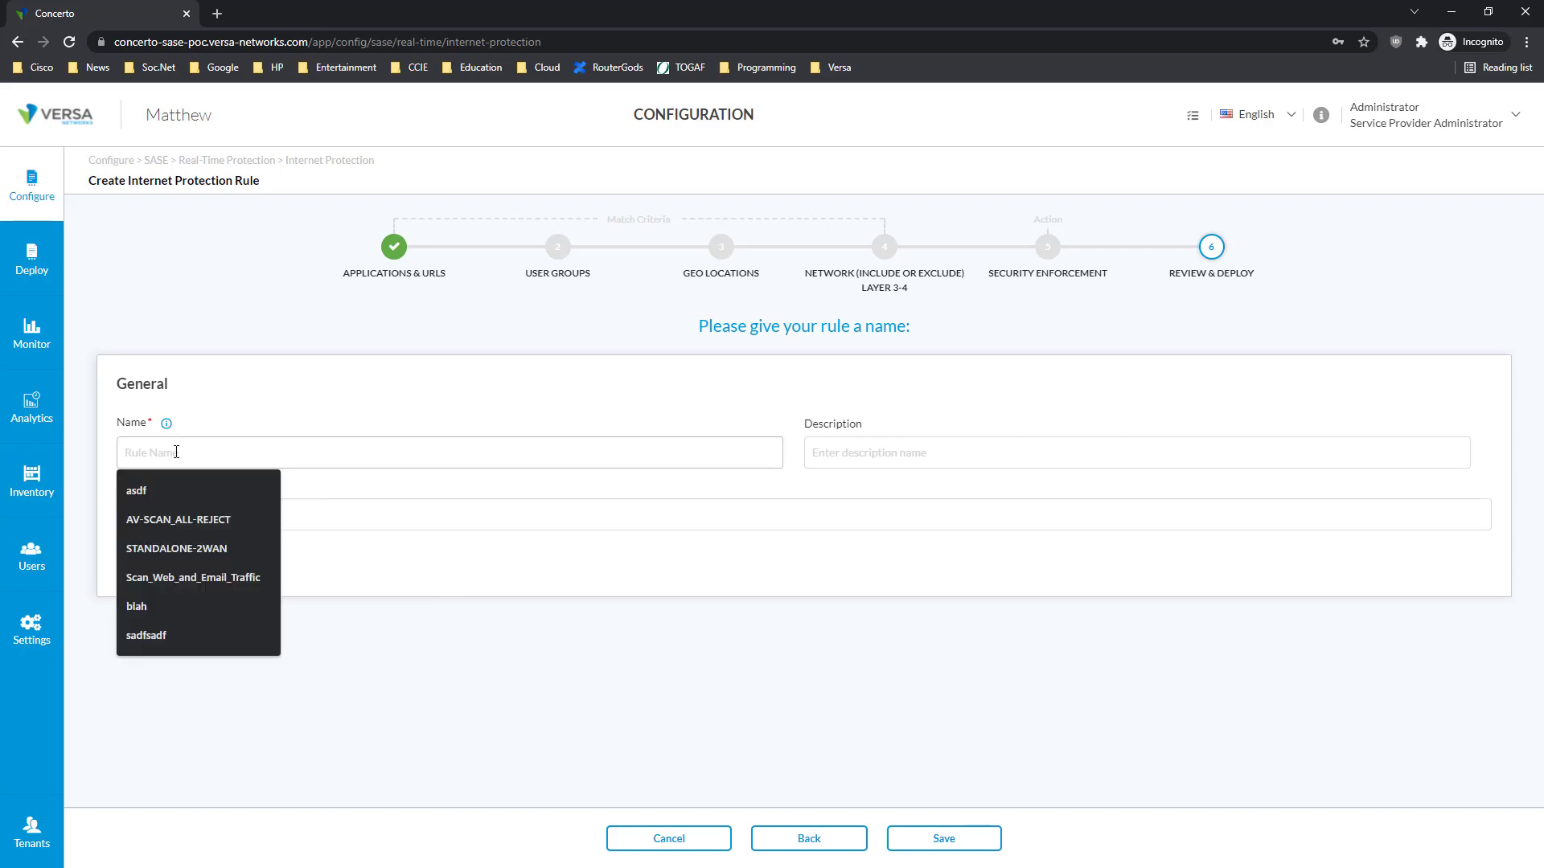
type("default-rule")
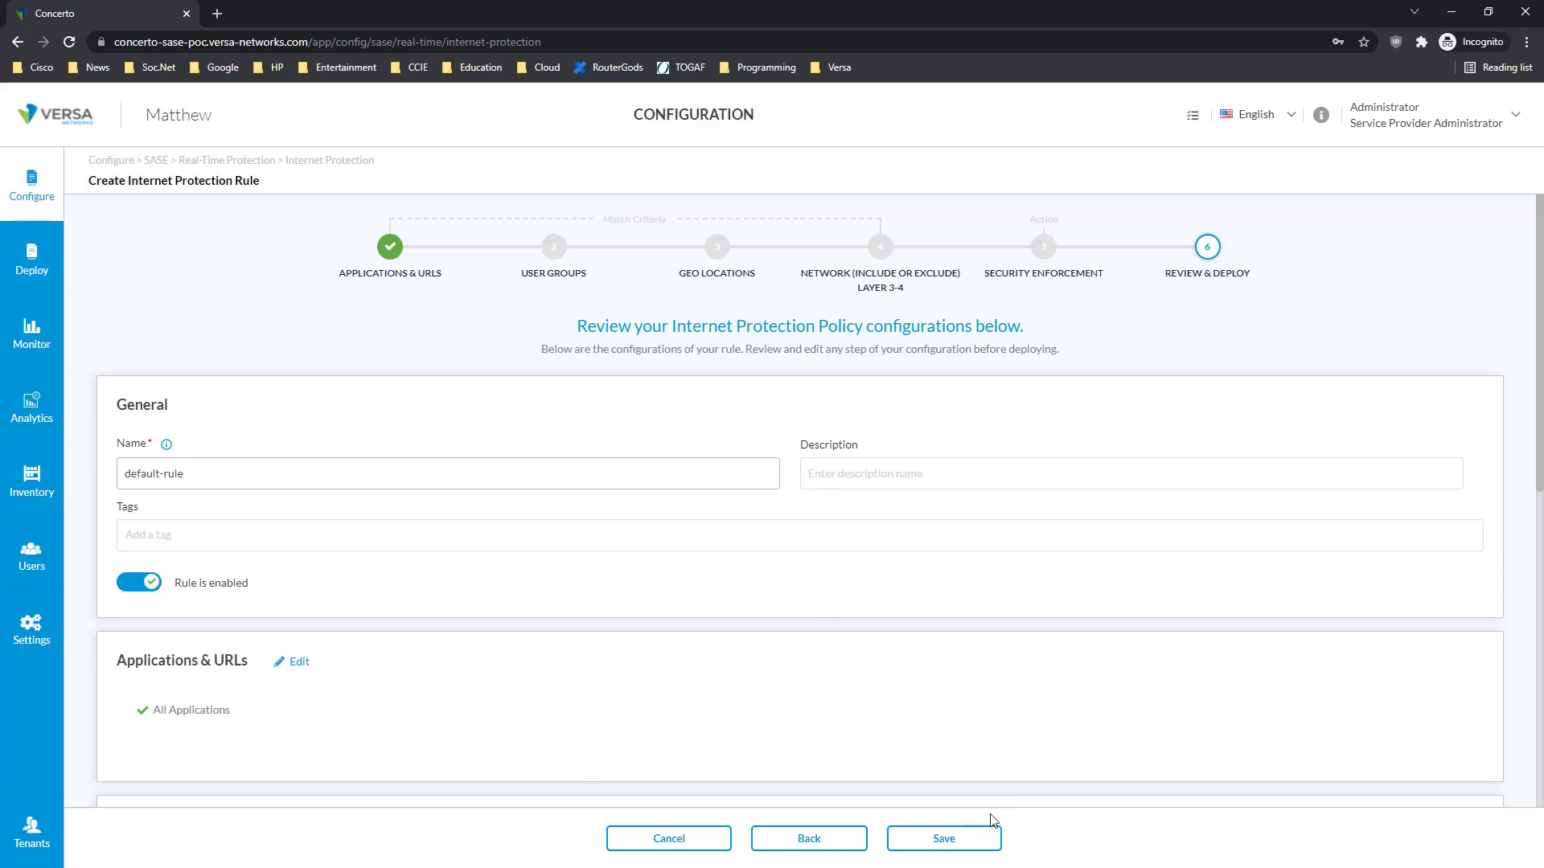
left_click(942, 838)
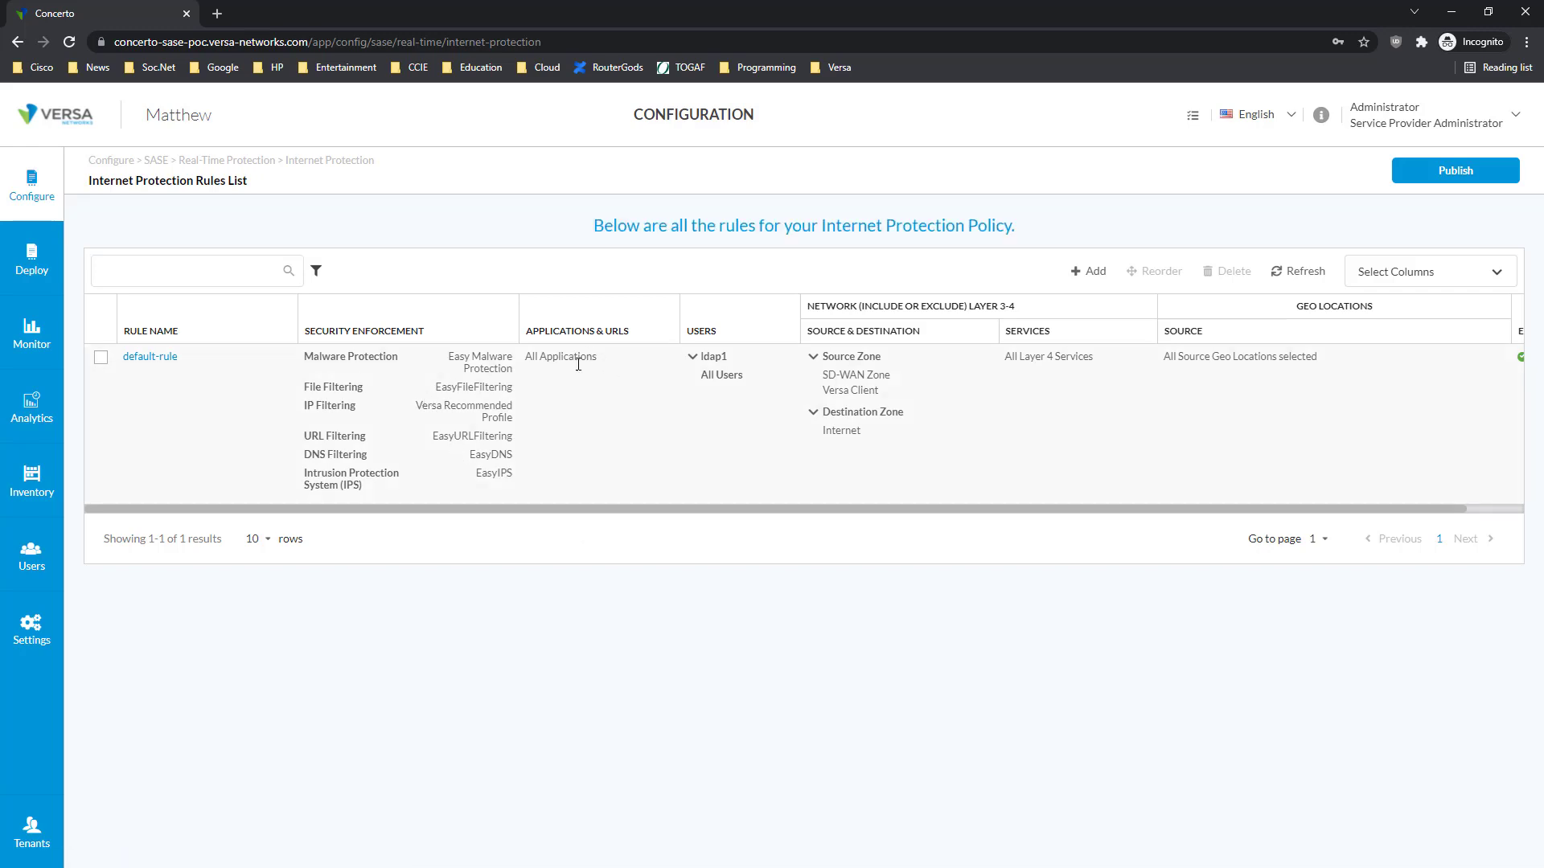
left_click_drag(394, 360, 407, 489)
left_click(368, 472)
Start a second Internet Protection rule and restrict its application match to the Box-Apps application group
left_click(1087, 274)
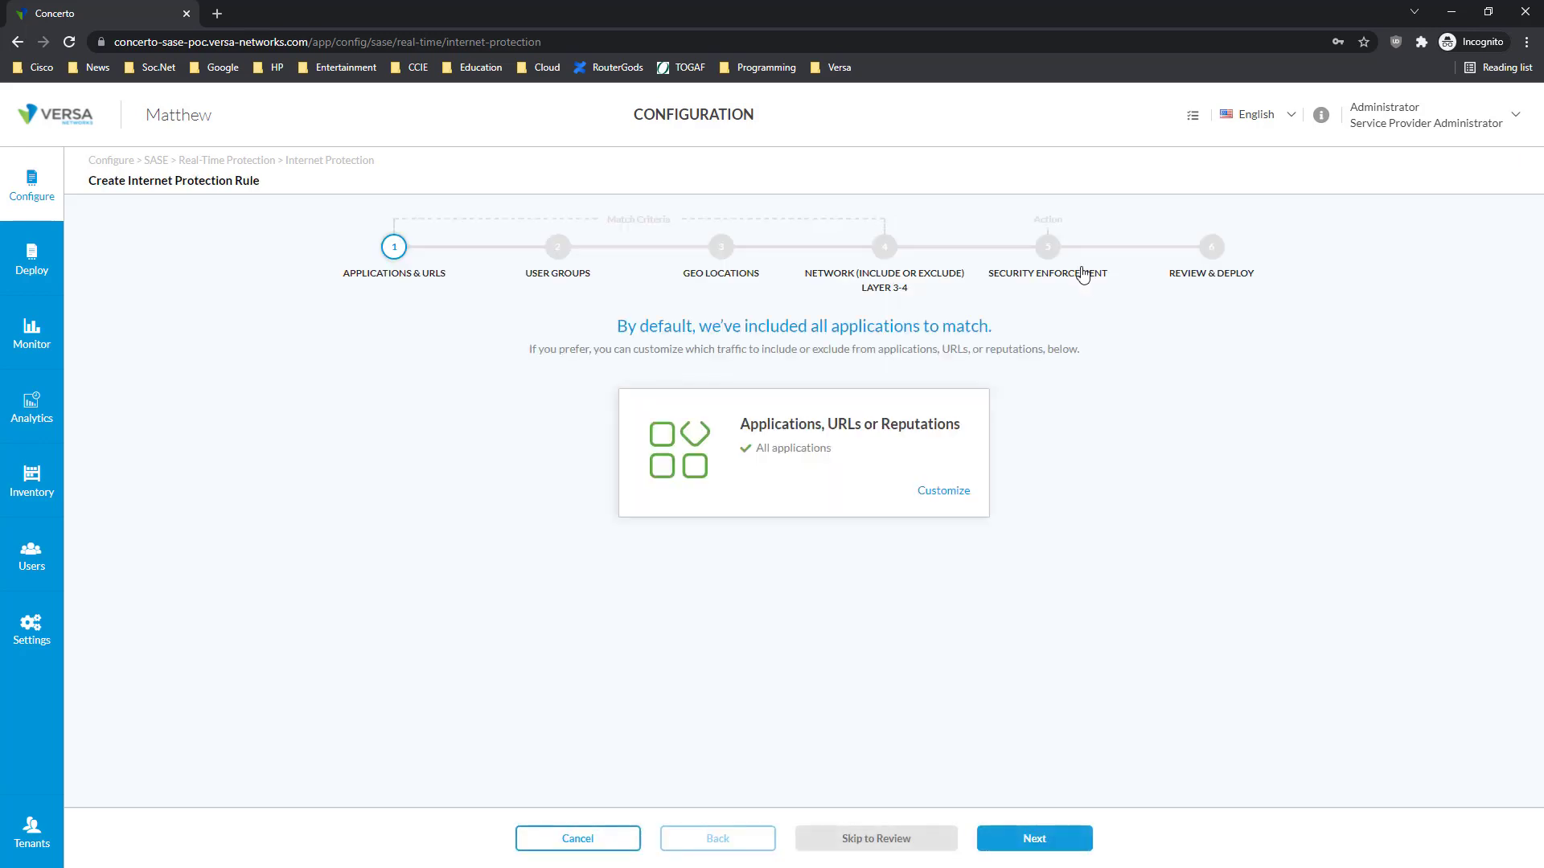
left_click(932, 492)
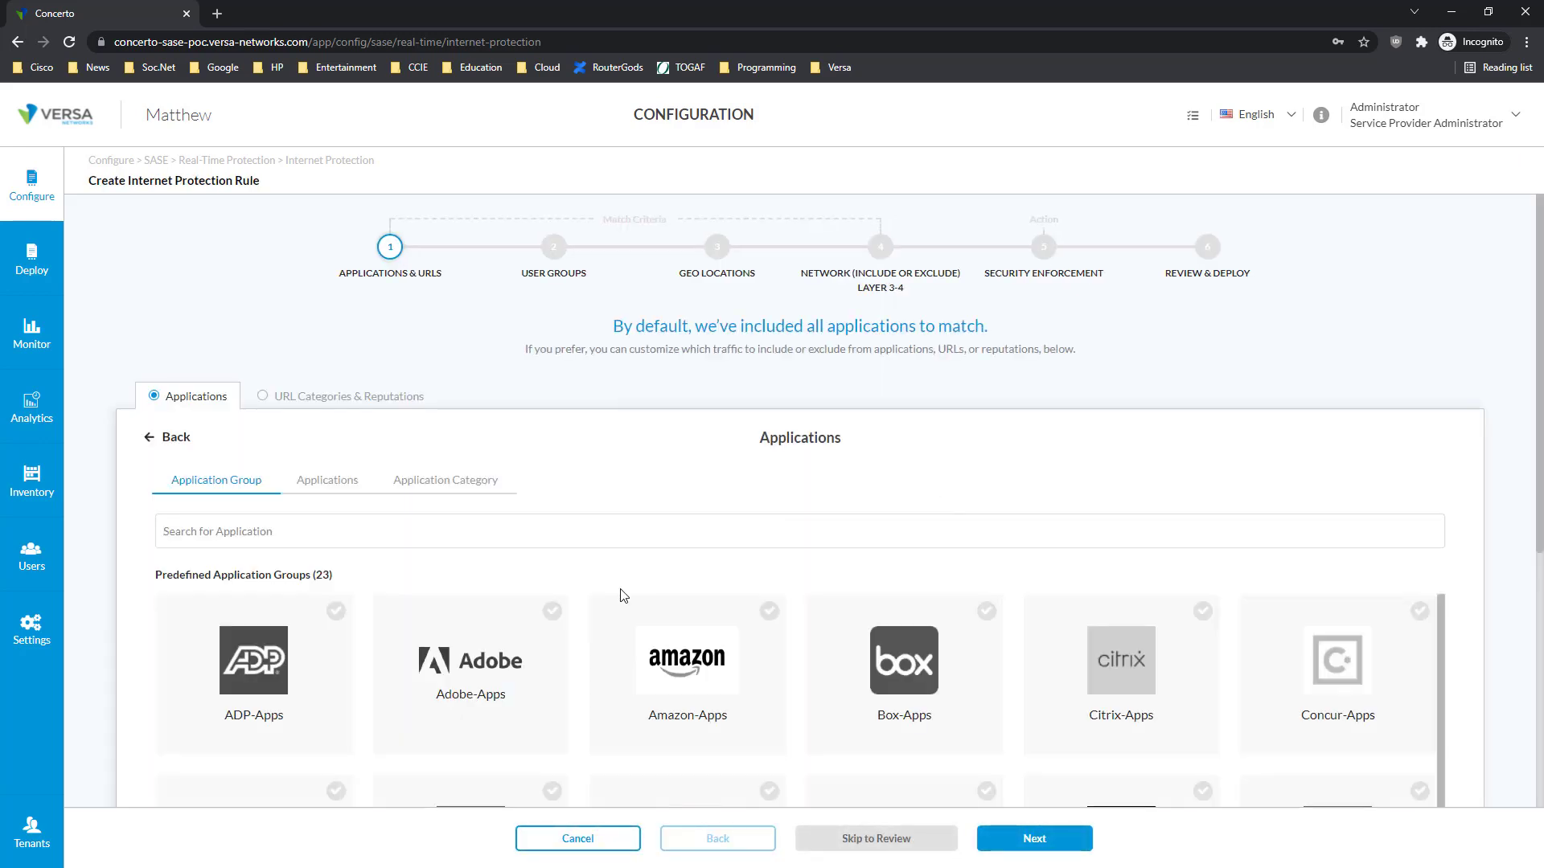
left_click(929, 651)
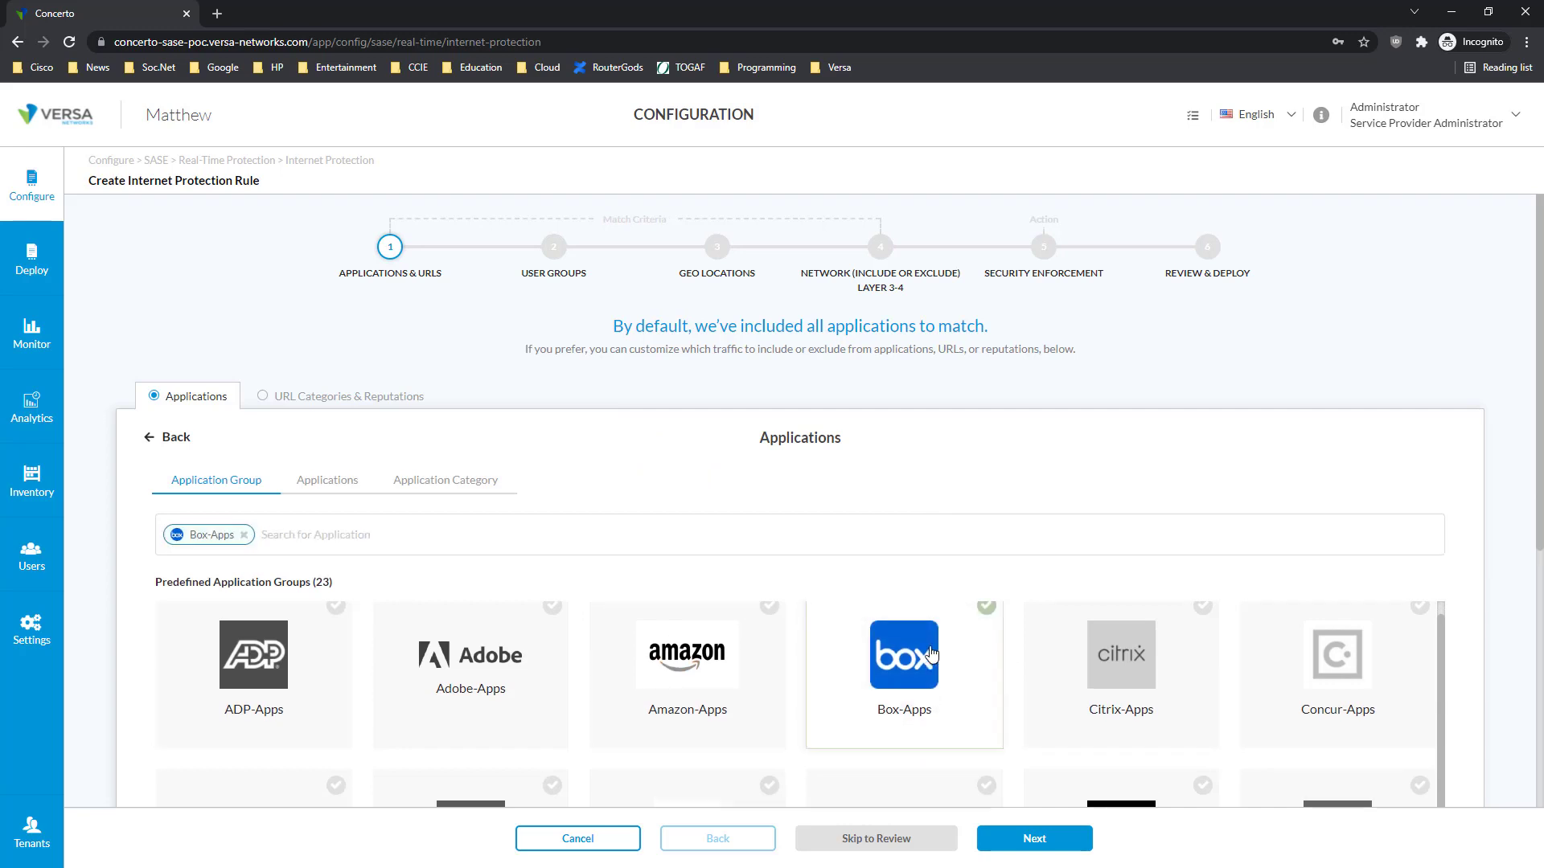
Keep the default remaining match criteria, set the security enforcement to Reject, and continue to the review
left_click(1030, 840)
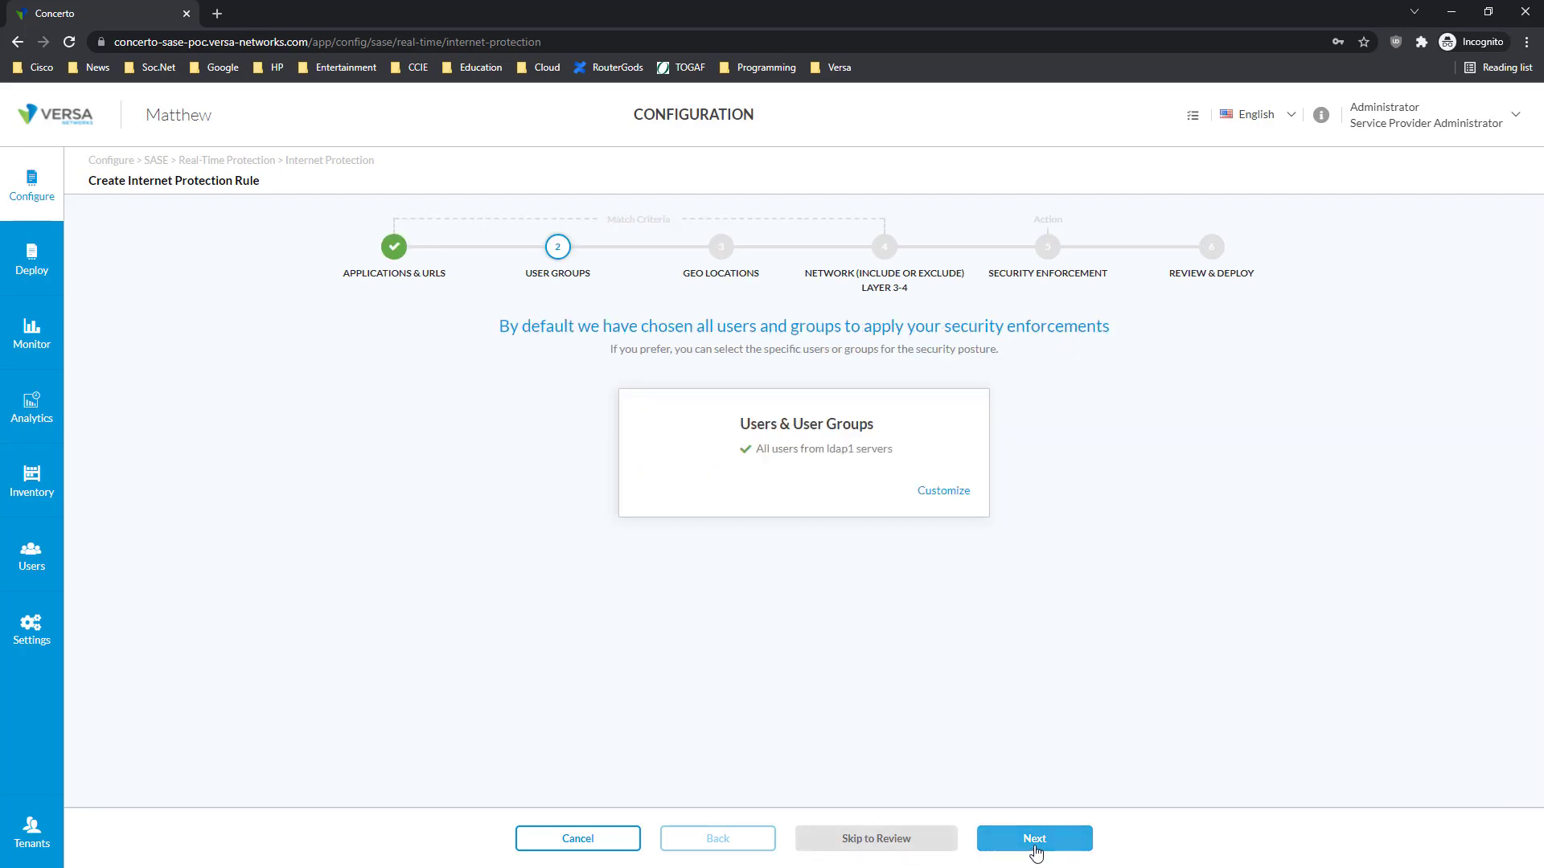
left_click(1033, 252)
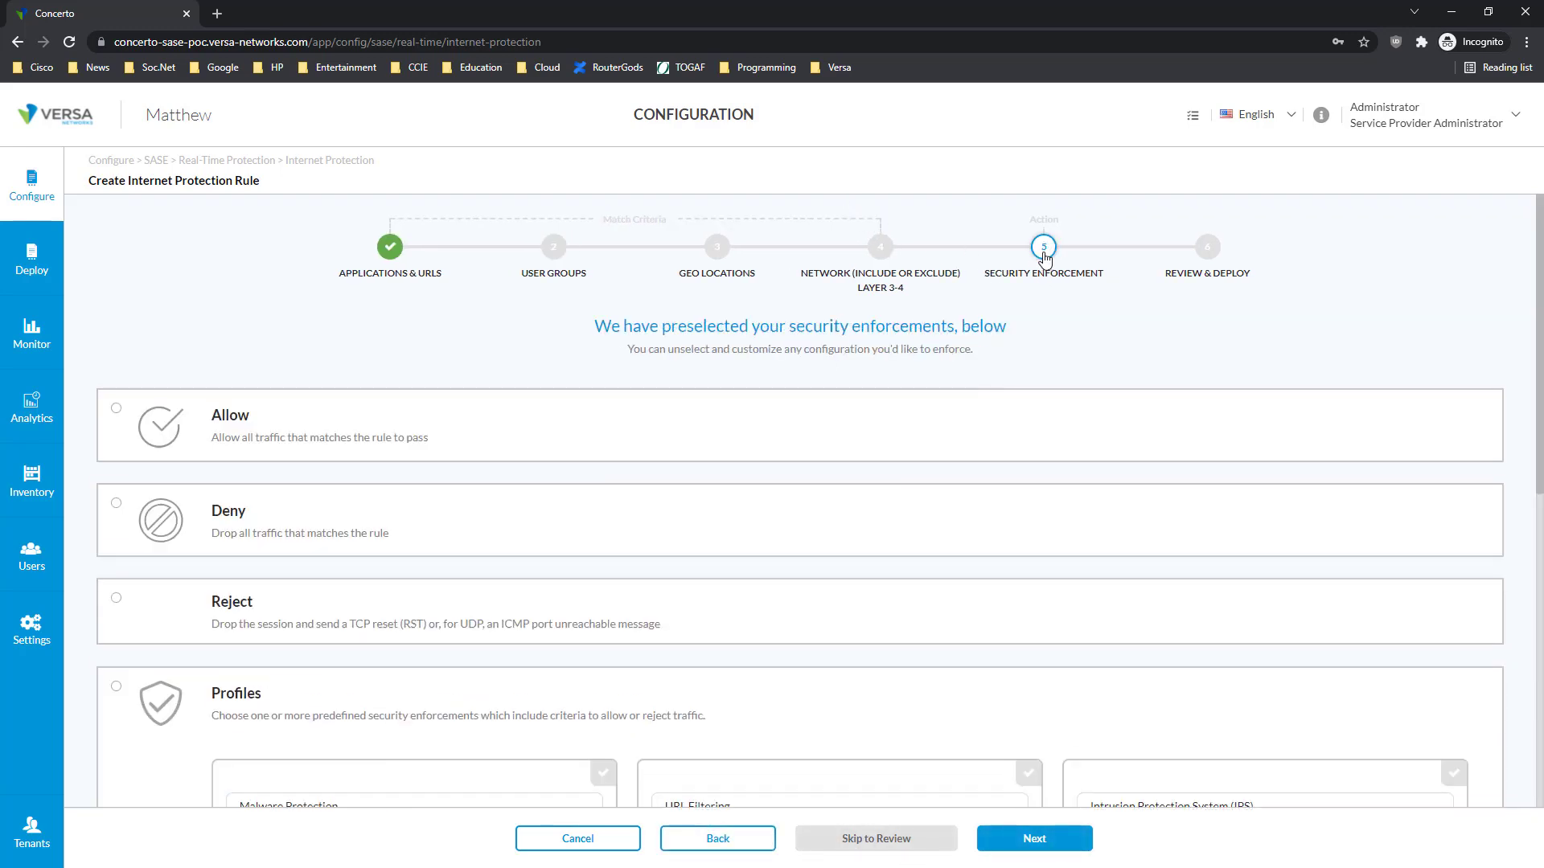
left_click(115, 599)
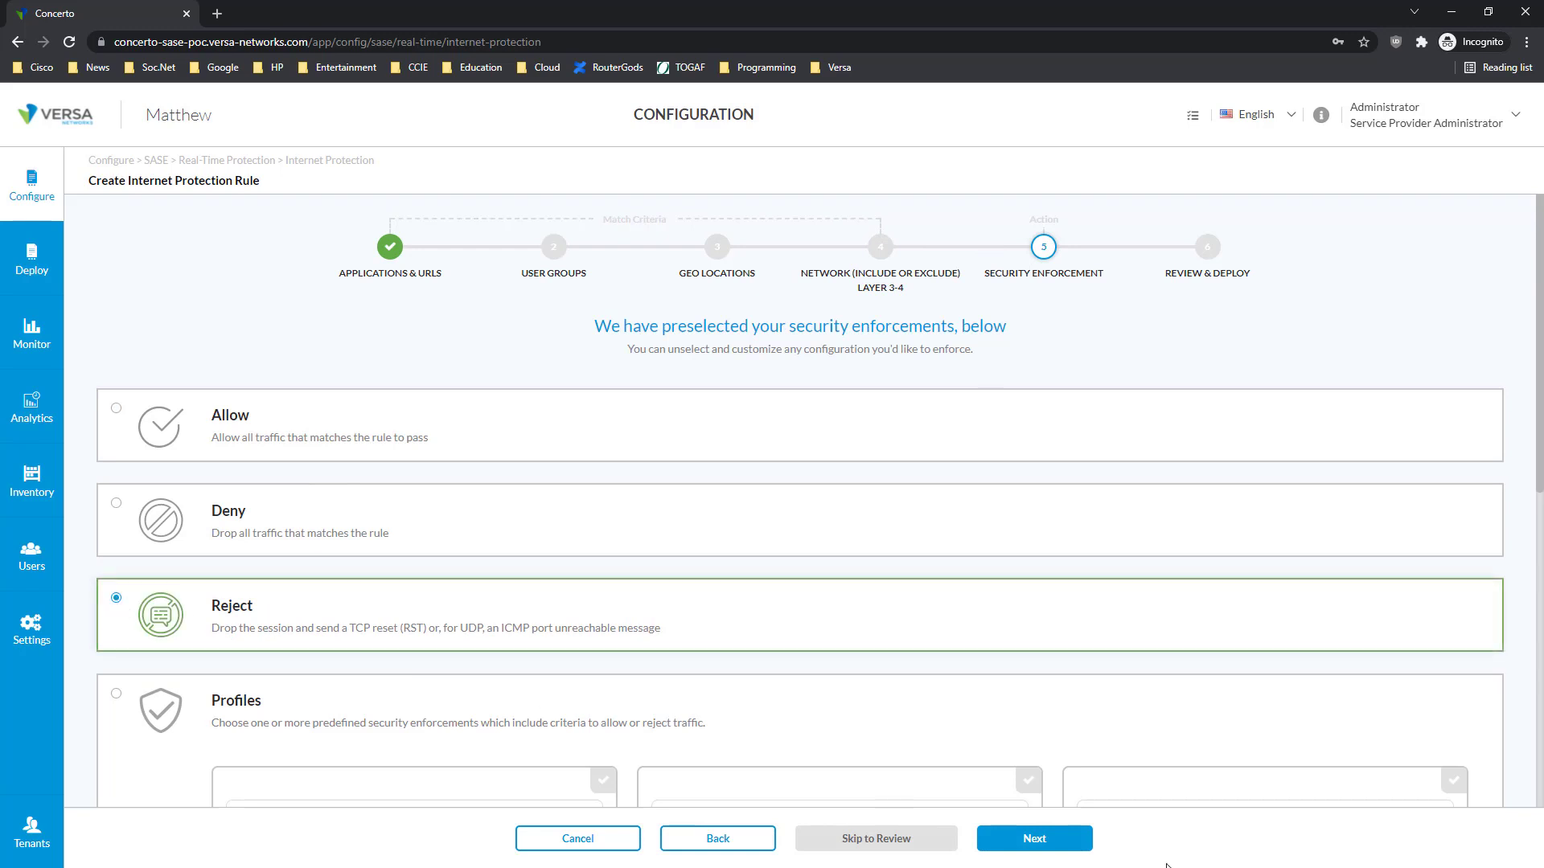
left_click(1035, 839)
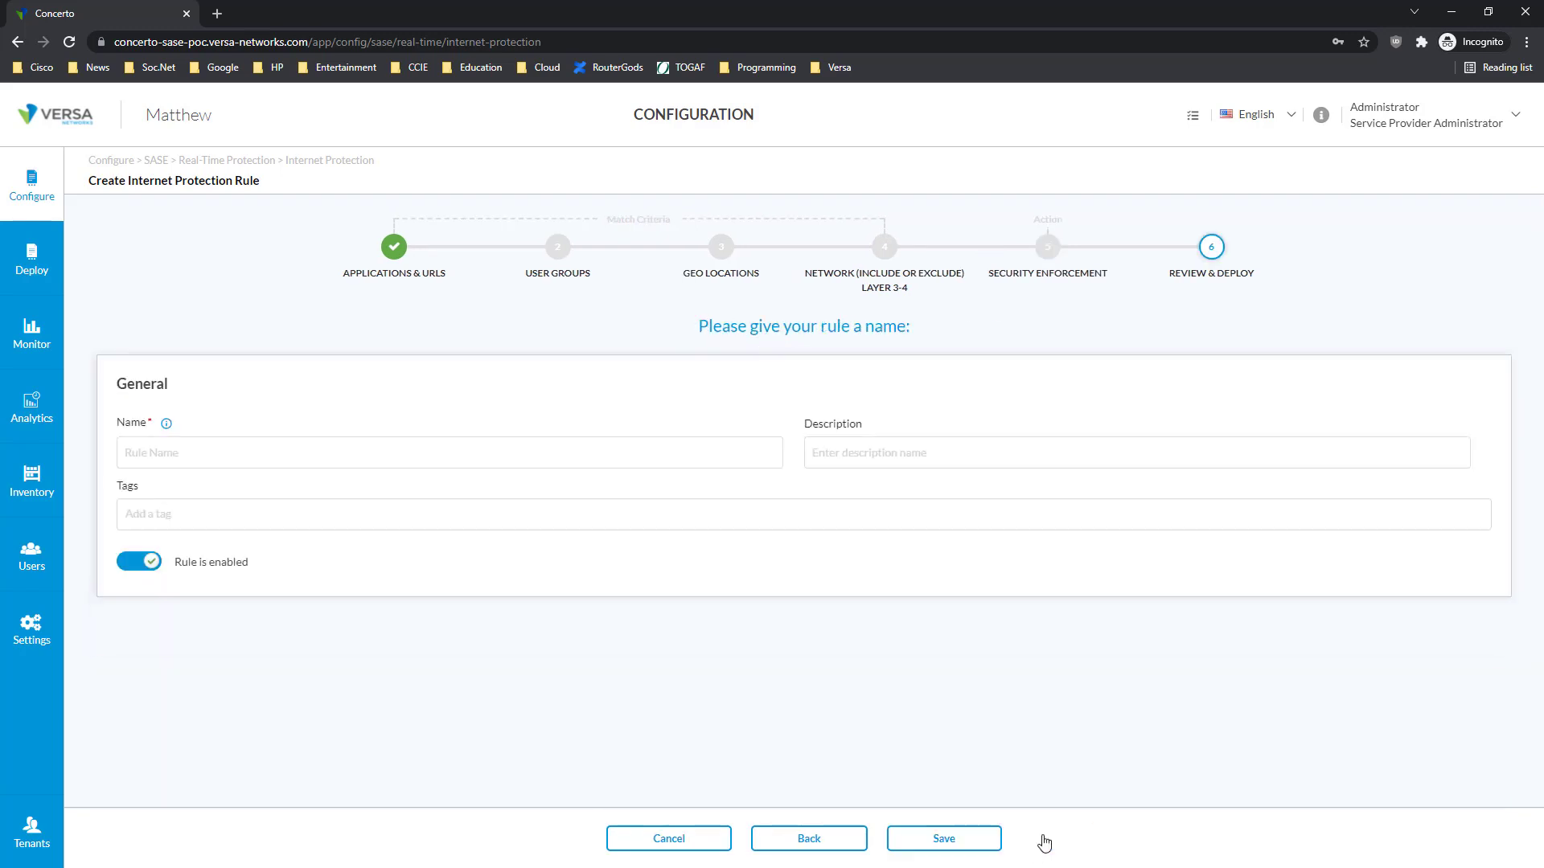
Name the rule box-reject and save it to be processed first in the rule list
left_click(230, 443)
type("box-reject")
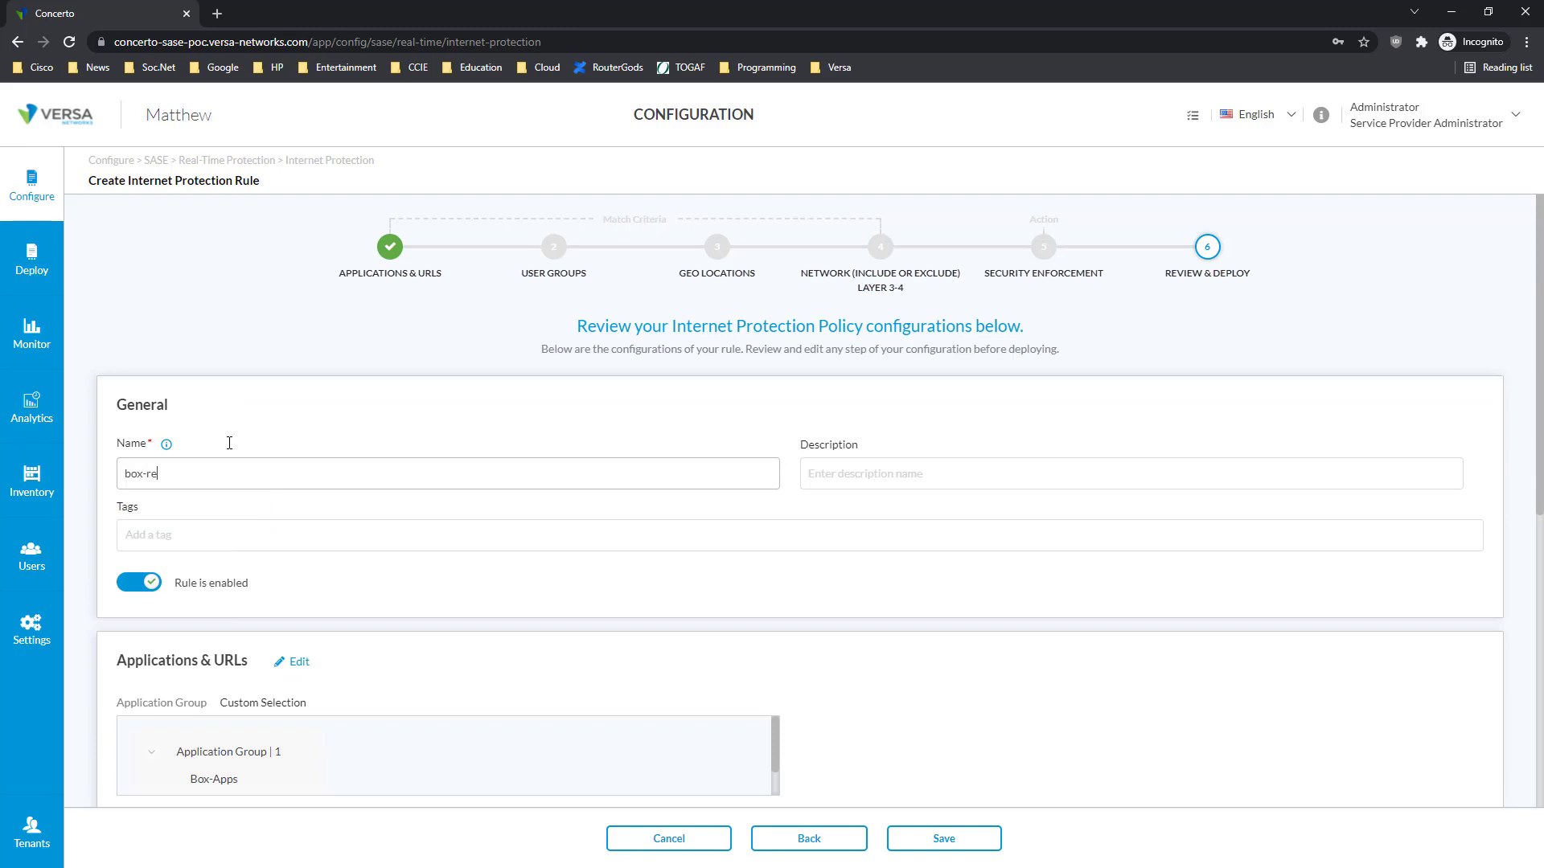
left_click(975, 837)
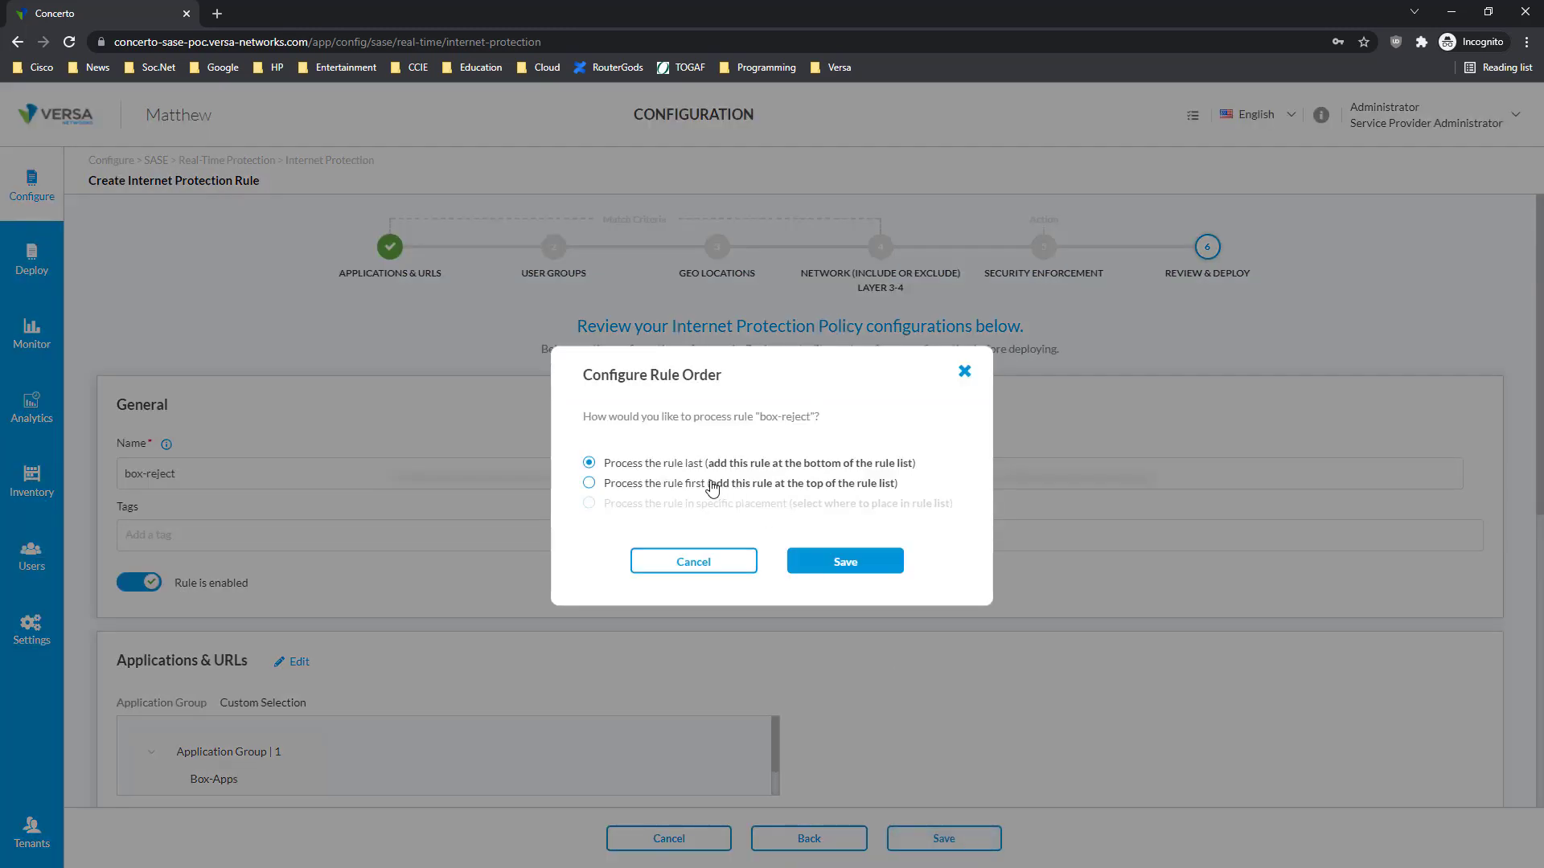
left_click(589, 484)
left_click(826, 564)
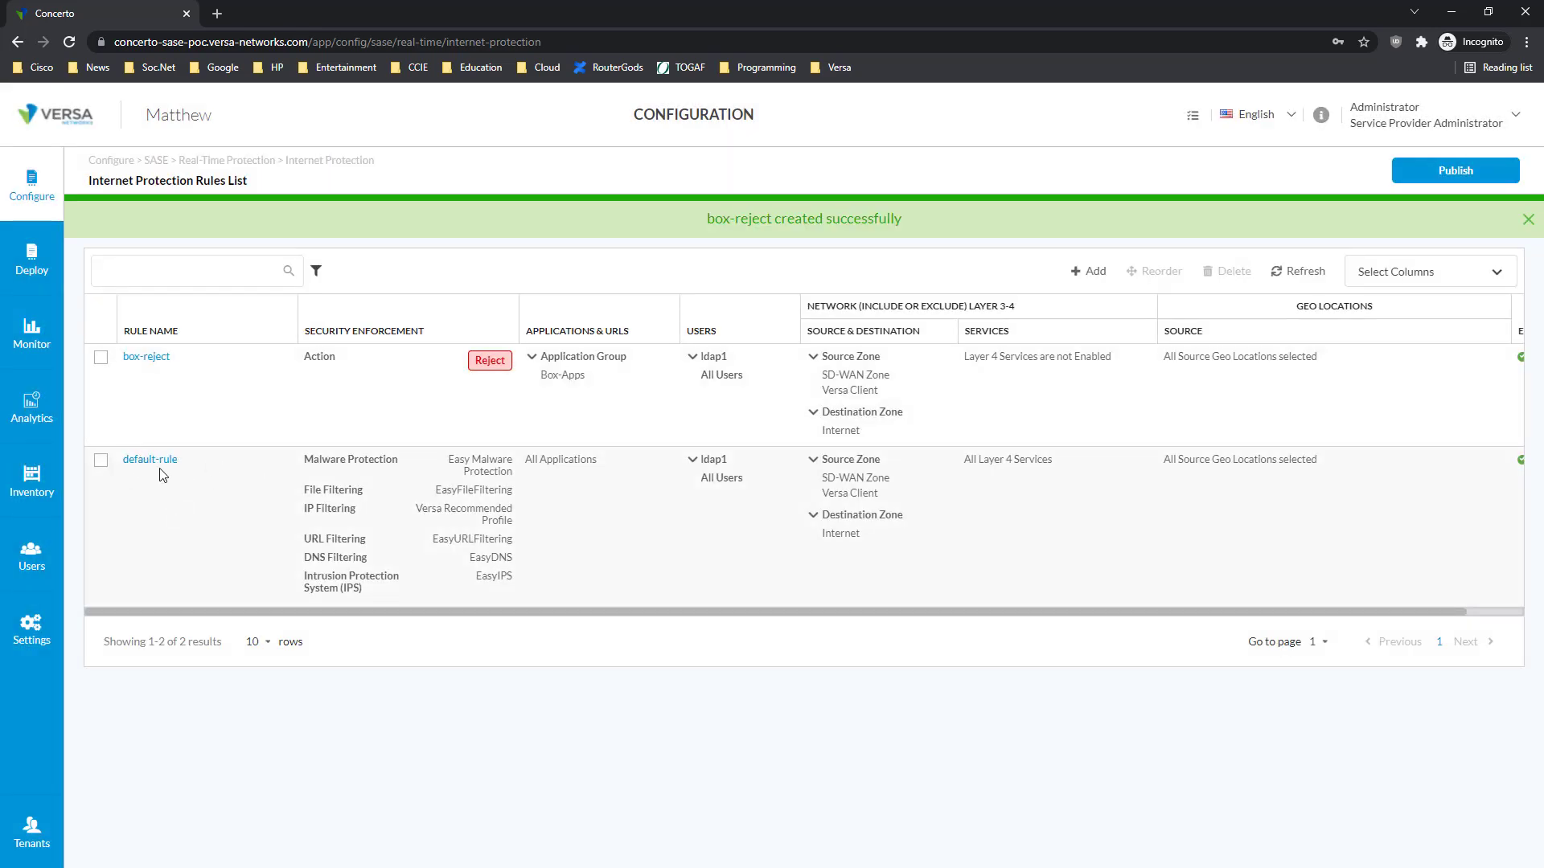
Start a third Internet Protection rule, browse the predefined applications, and match the VOIP application category
left_click(1100, 273)
left_click(961, 492)
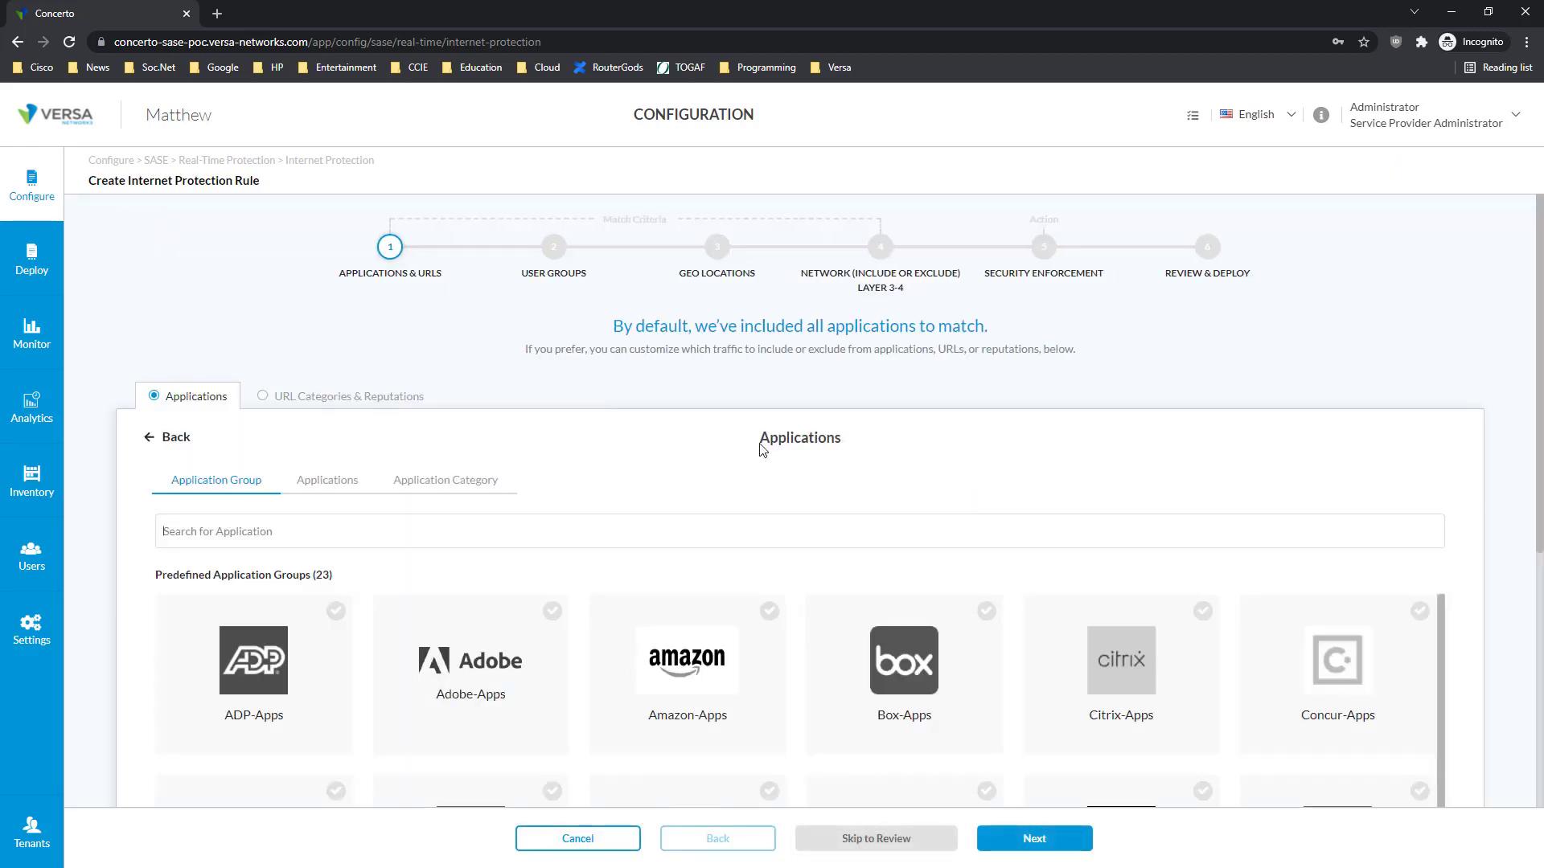
left_click(306, 481)
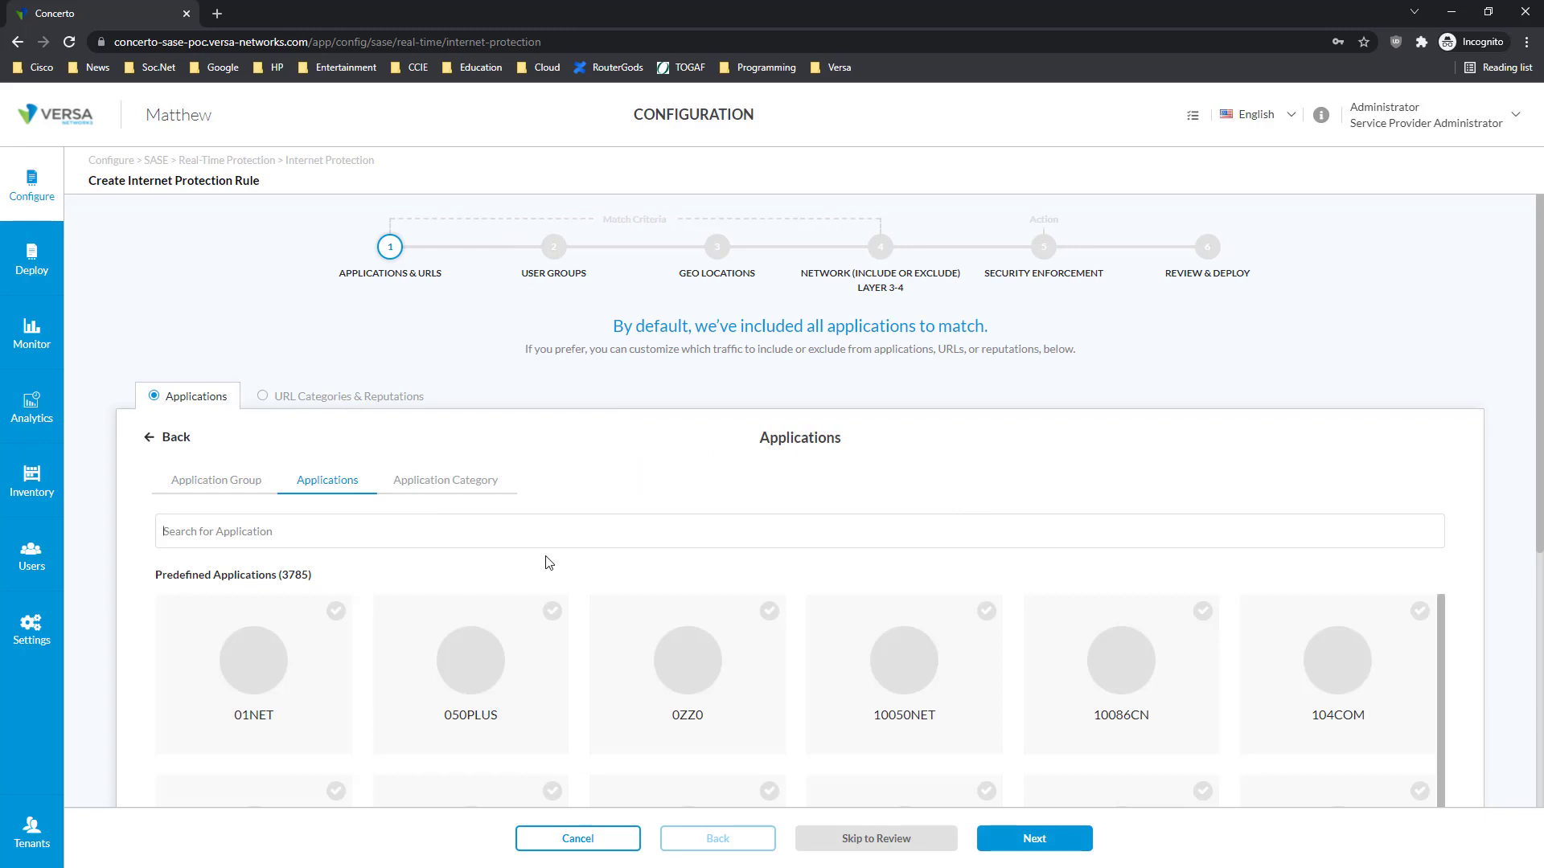
scroll(548, 563, "down", 3)
scroll(534, 541, "up", 3)
left_click_drag(326, 576, 148, 581)
left_click(460, 497)
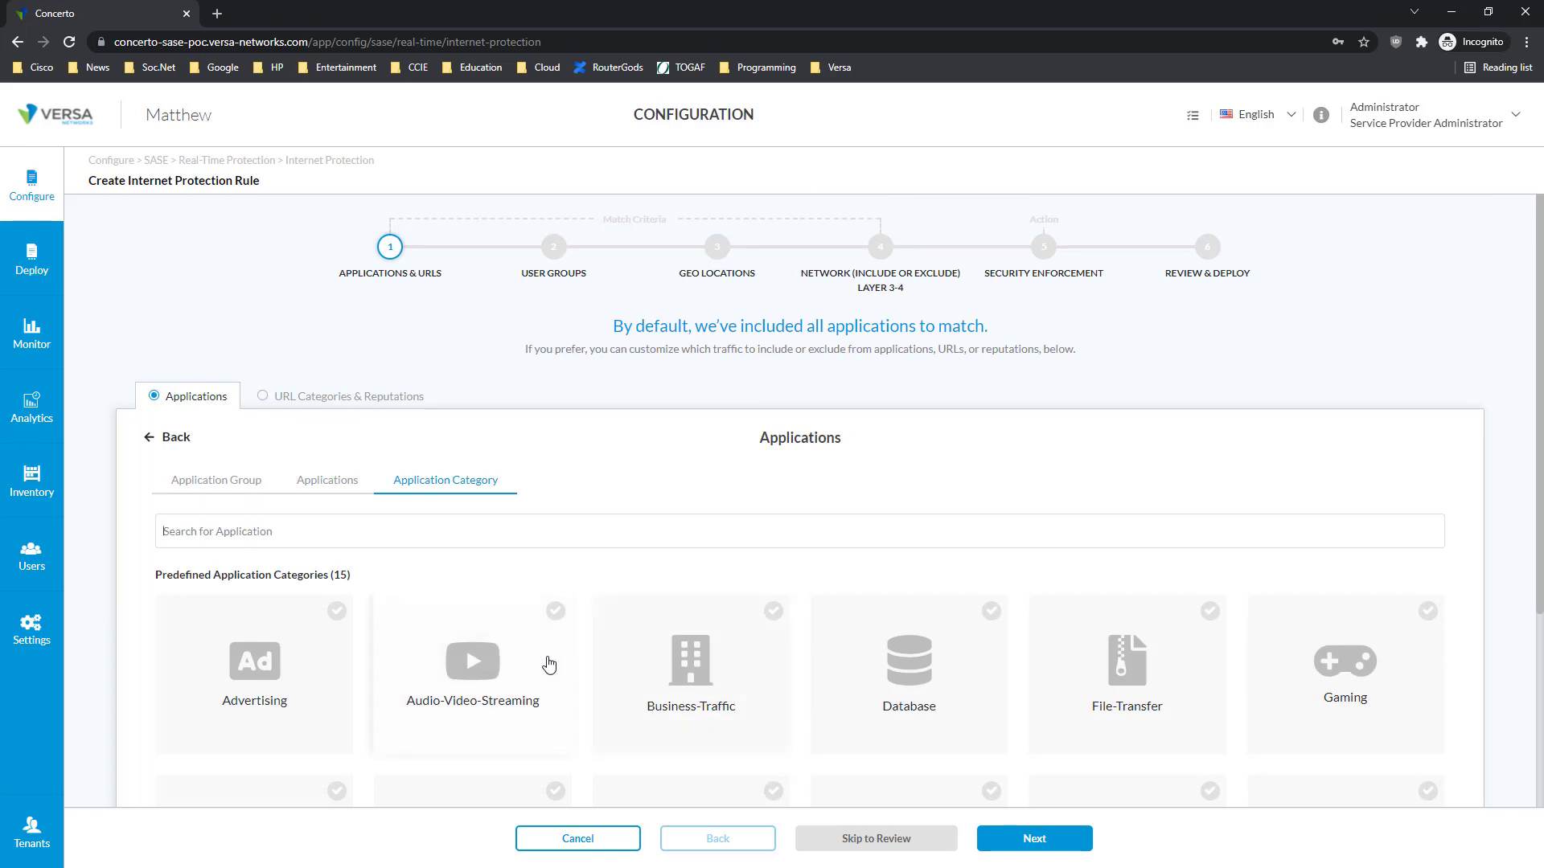
scroll(576, 672, "down", 4)
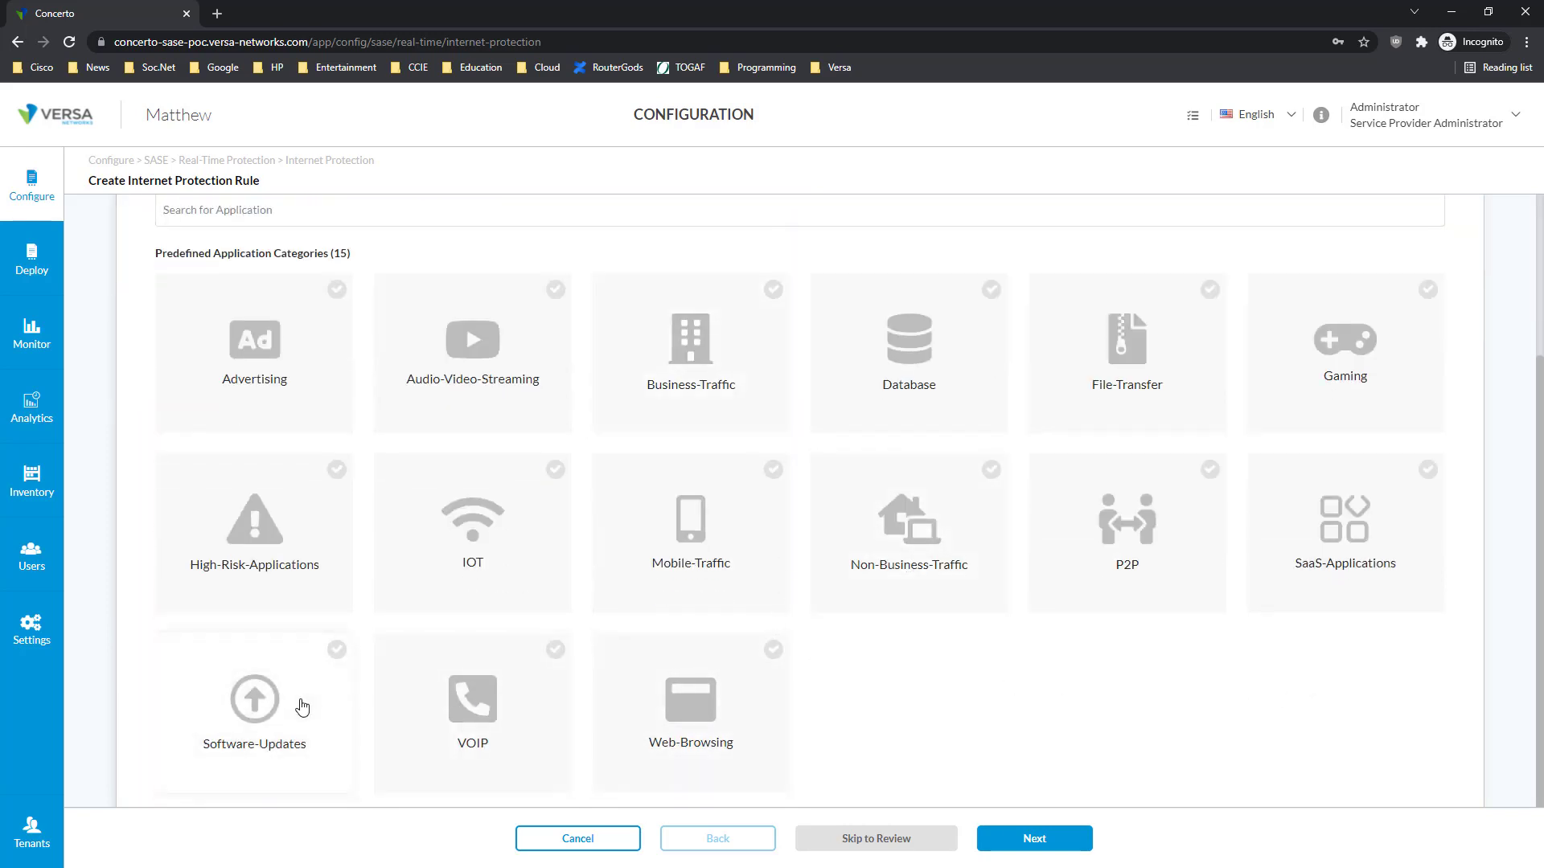
left_click(510, 704)
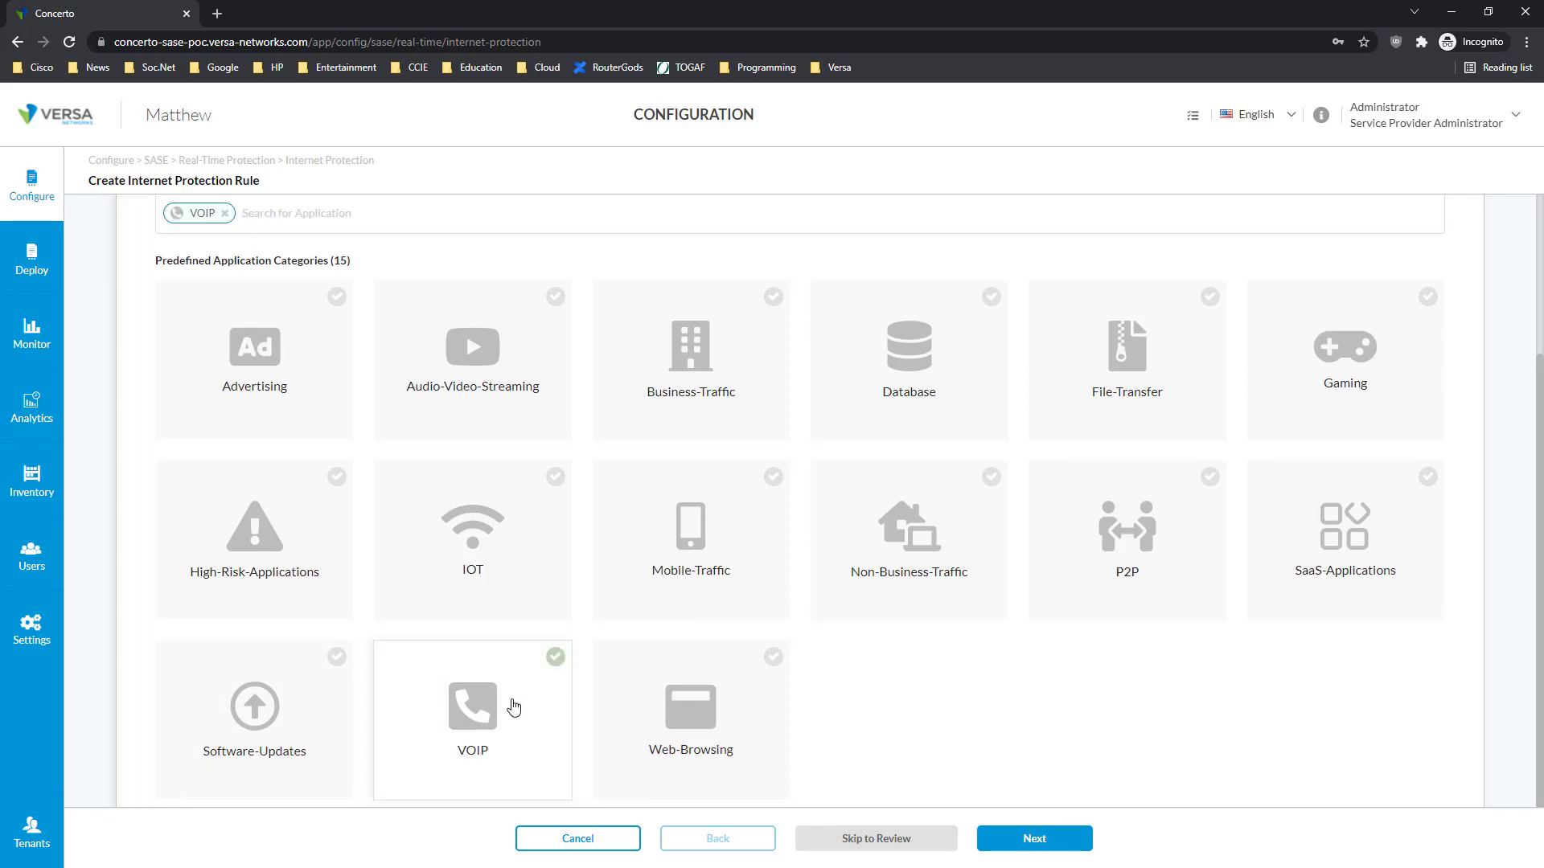
Accept the default user groups and geo locations, advancing to the layer 3-4 network criteria
left_click(1039, 850)
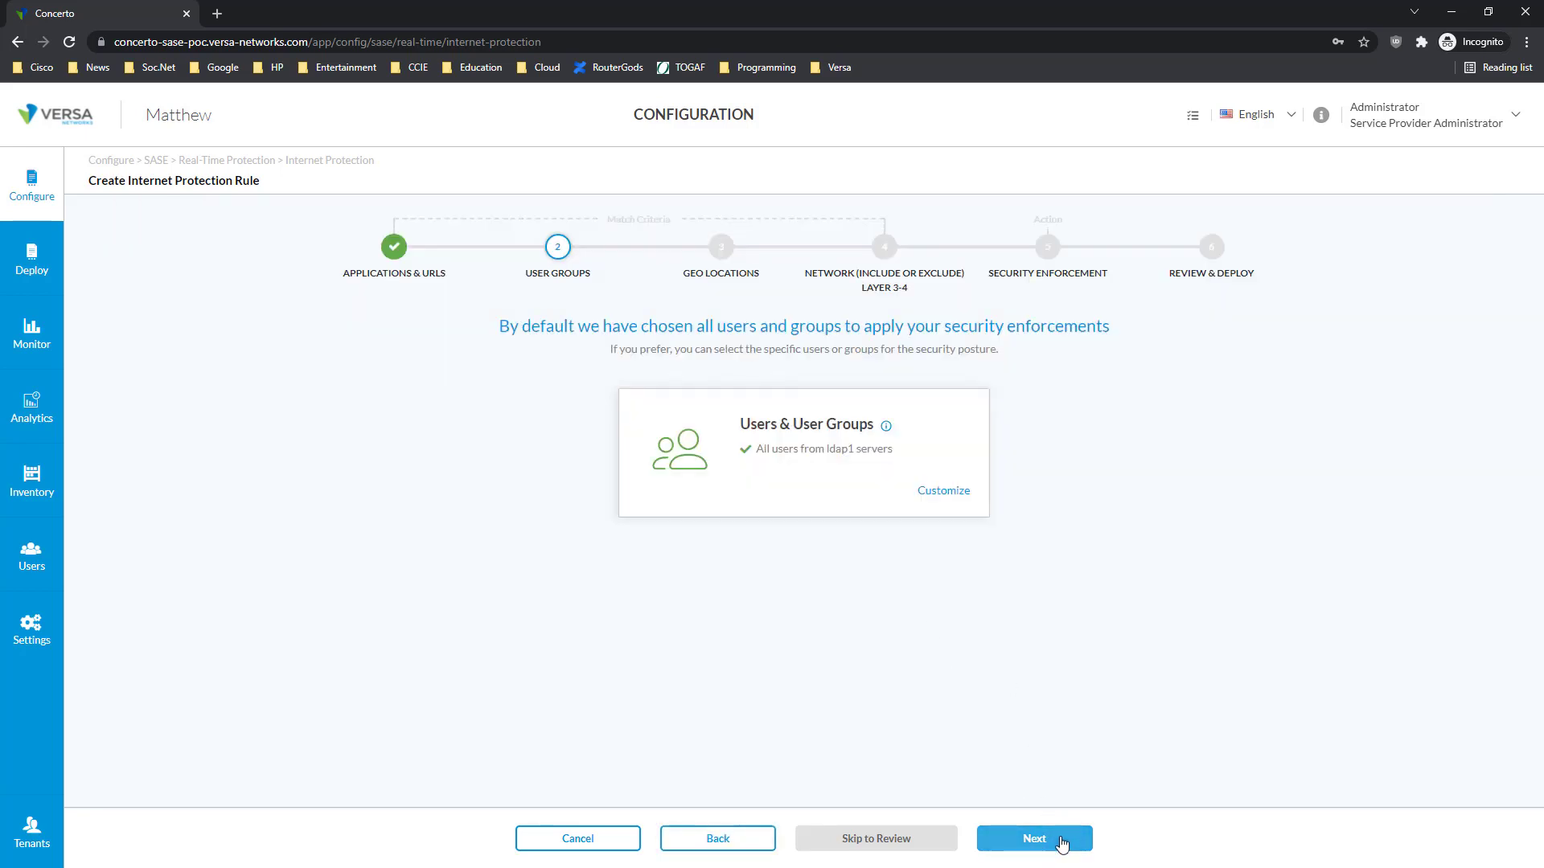
left_click(1058, 840)
left_click(878, 256)
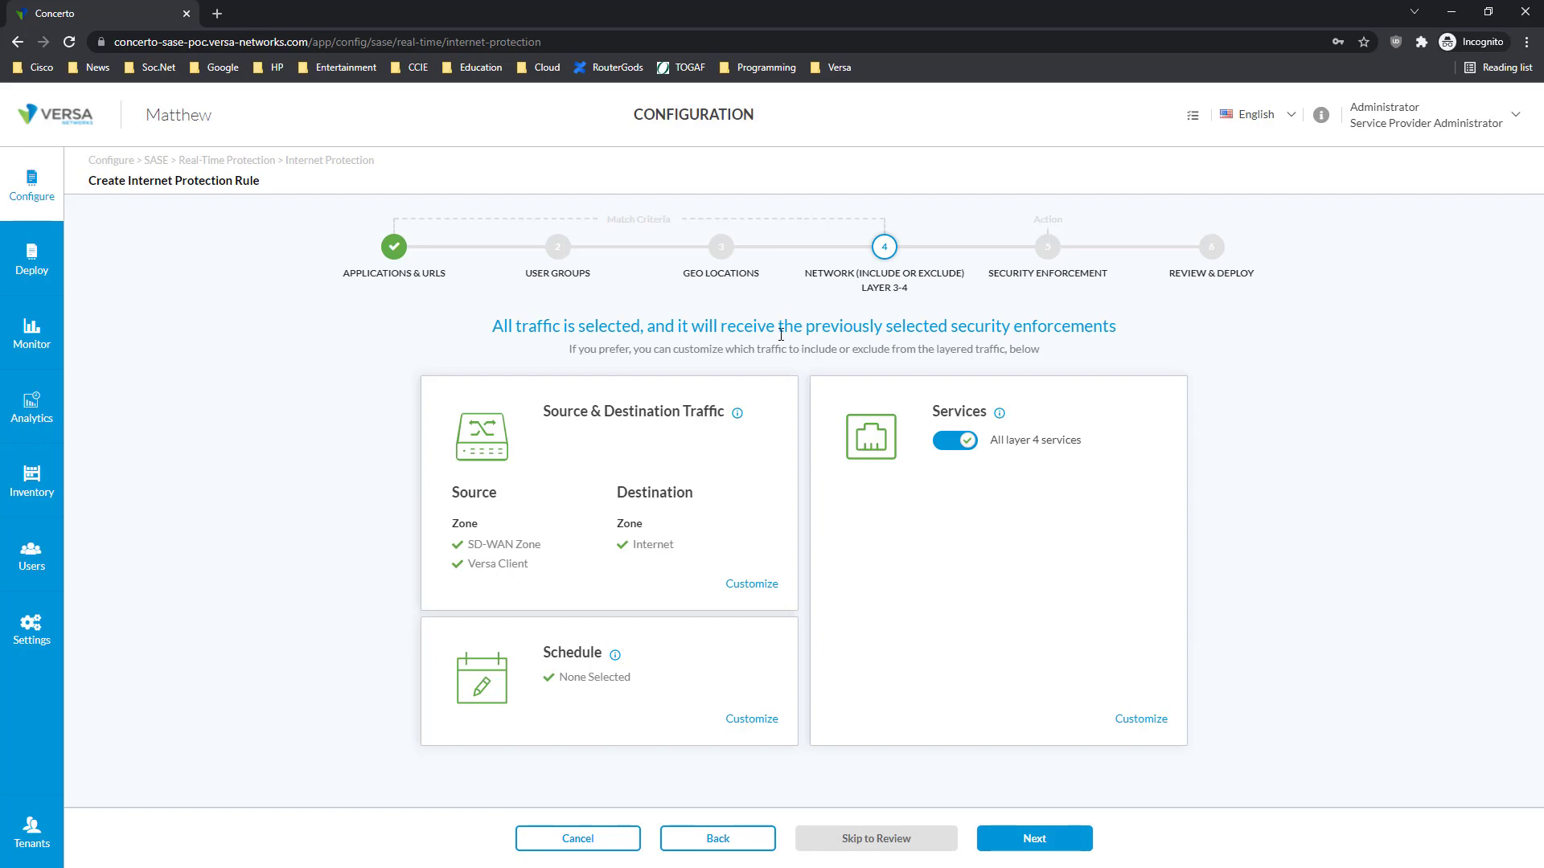
Set the VOIP rule's security enforcement to Allow and advance to the review stage
left_click(1052, 249)
left_click(117, 409)
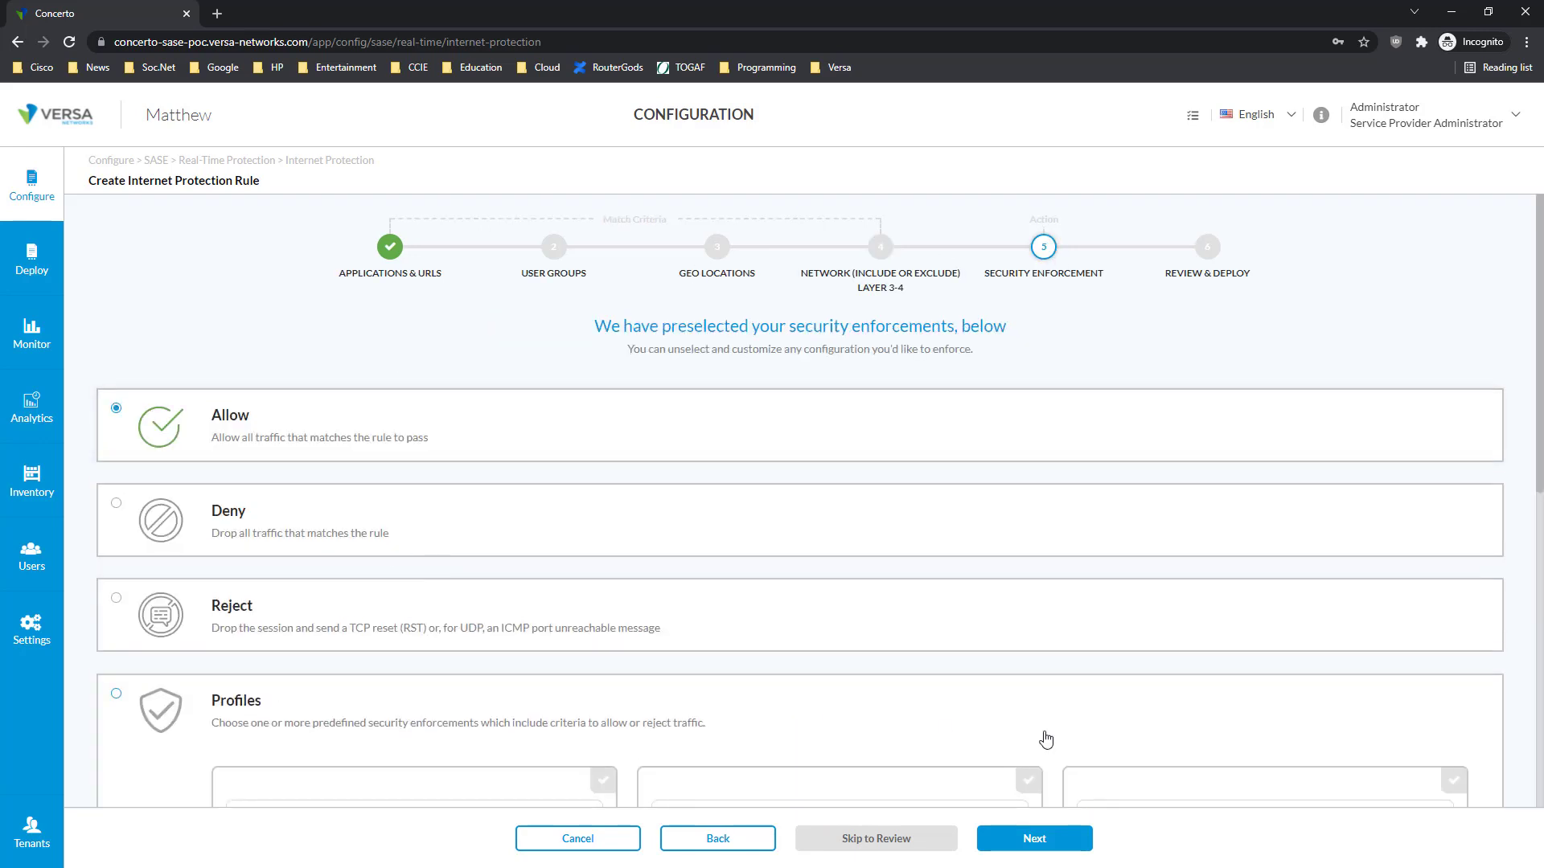
left_click(1073, 843)
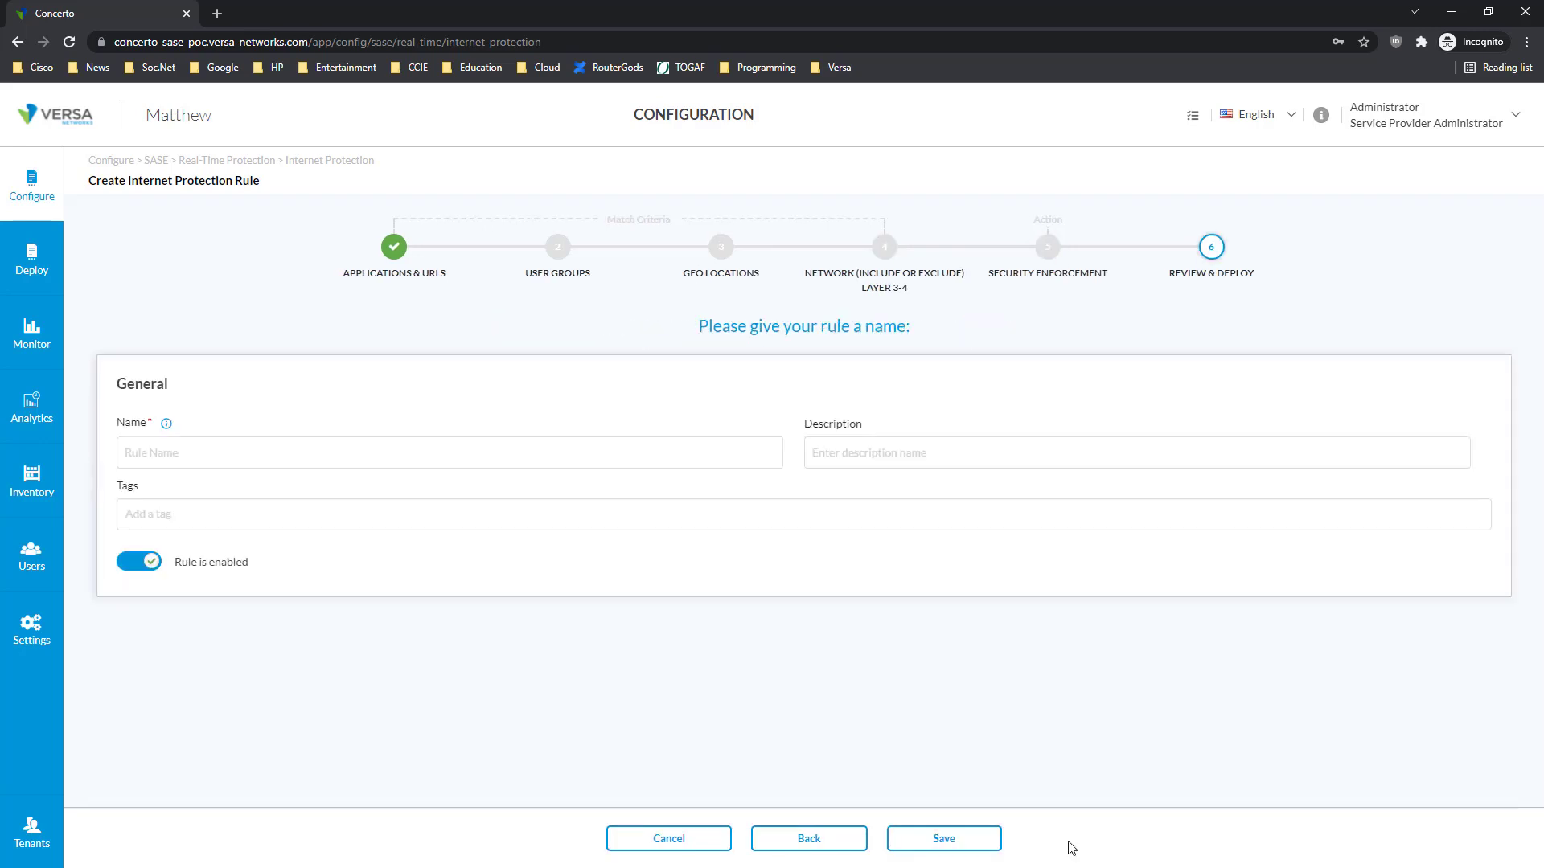
Name the rule voice-allow and save it to be processed first in the rule list
left_click(376, 460)
type("voice-allow")
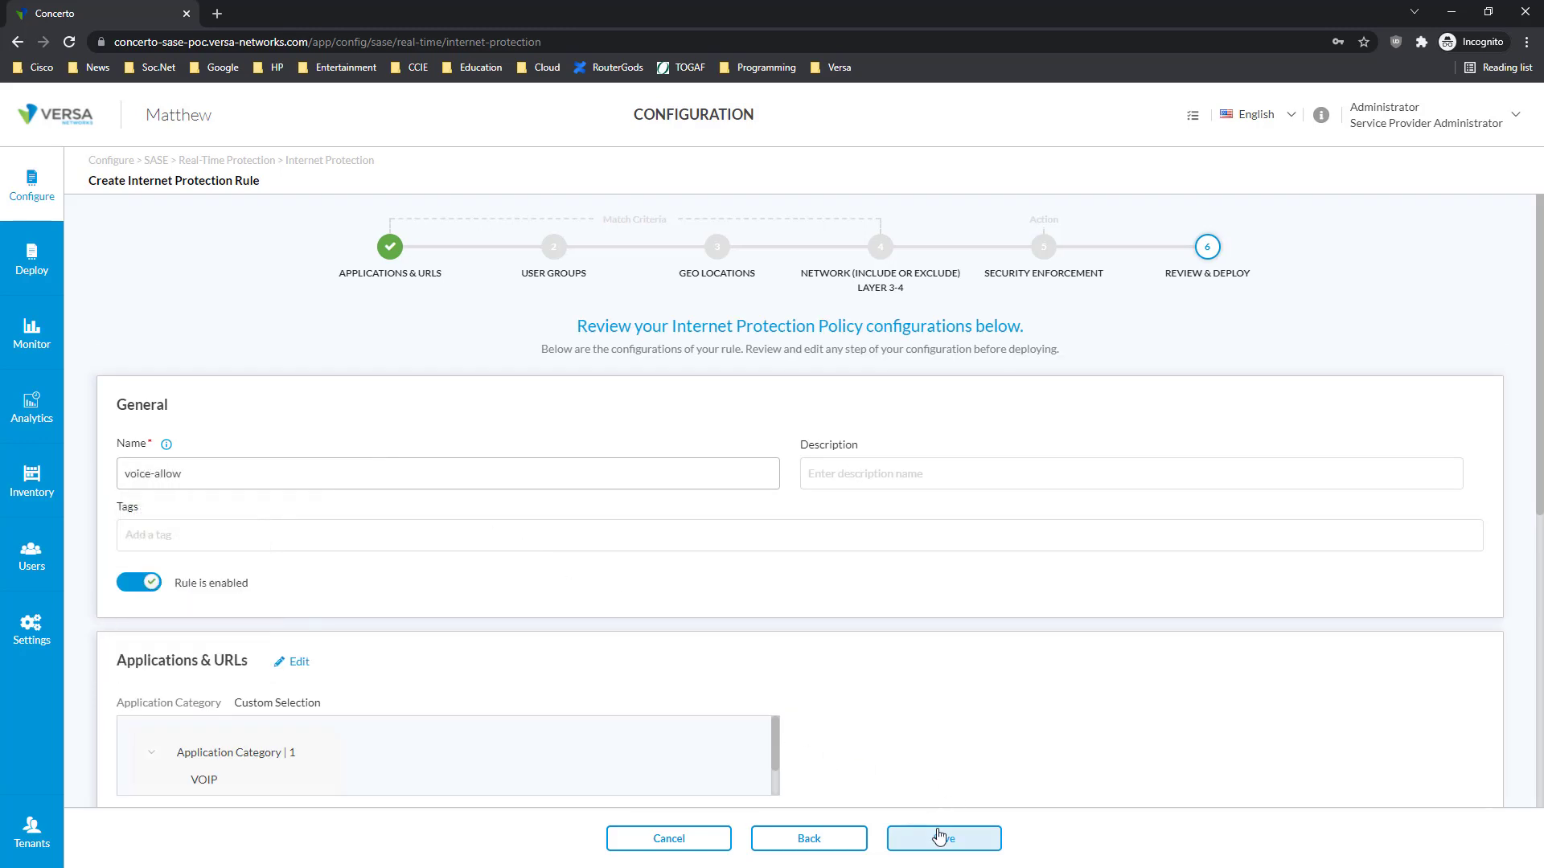
left_click(941, 837)
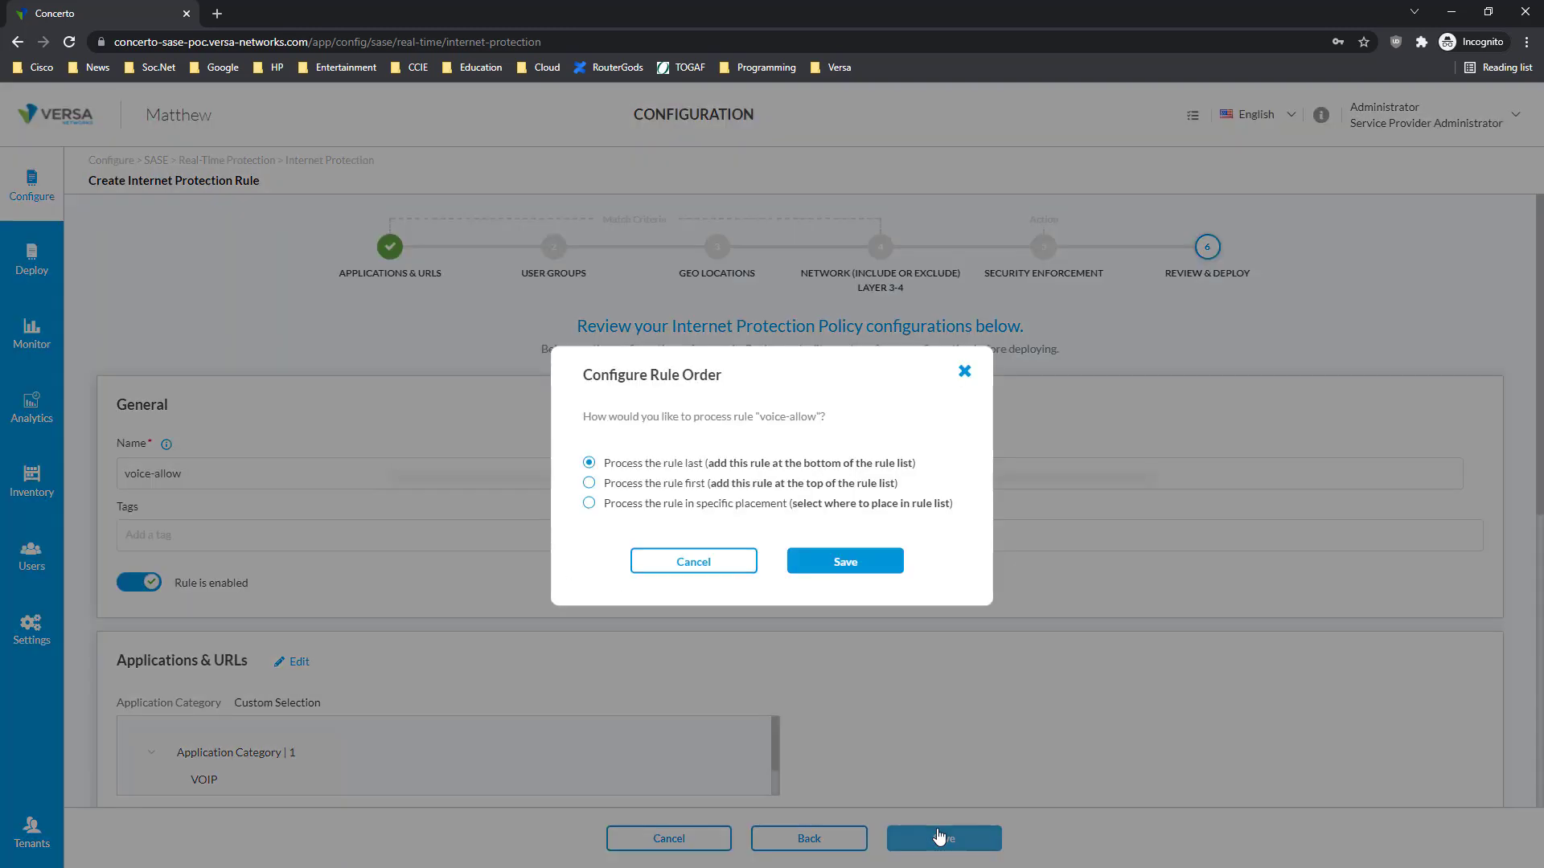
left_click(698, 485)
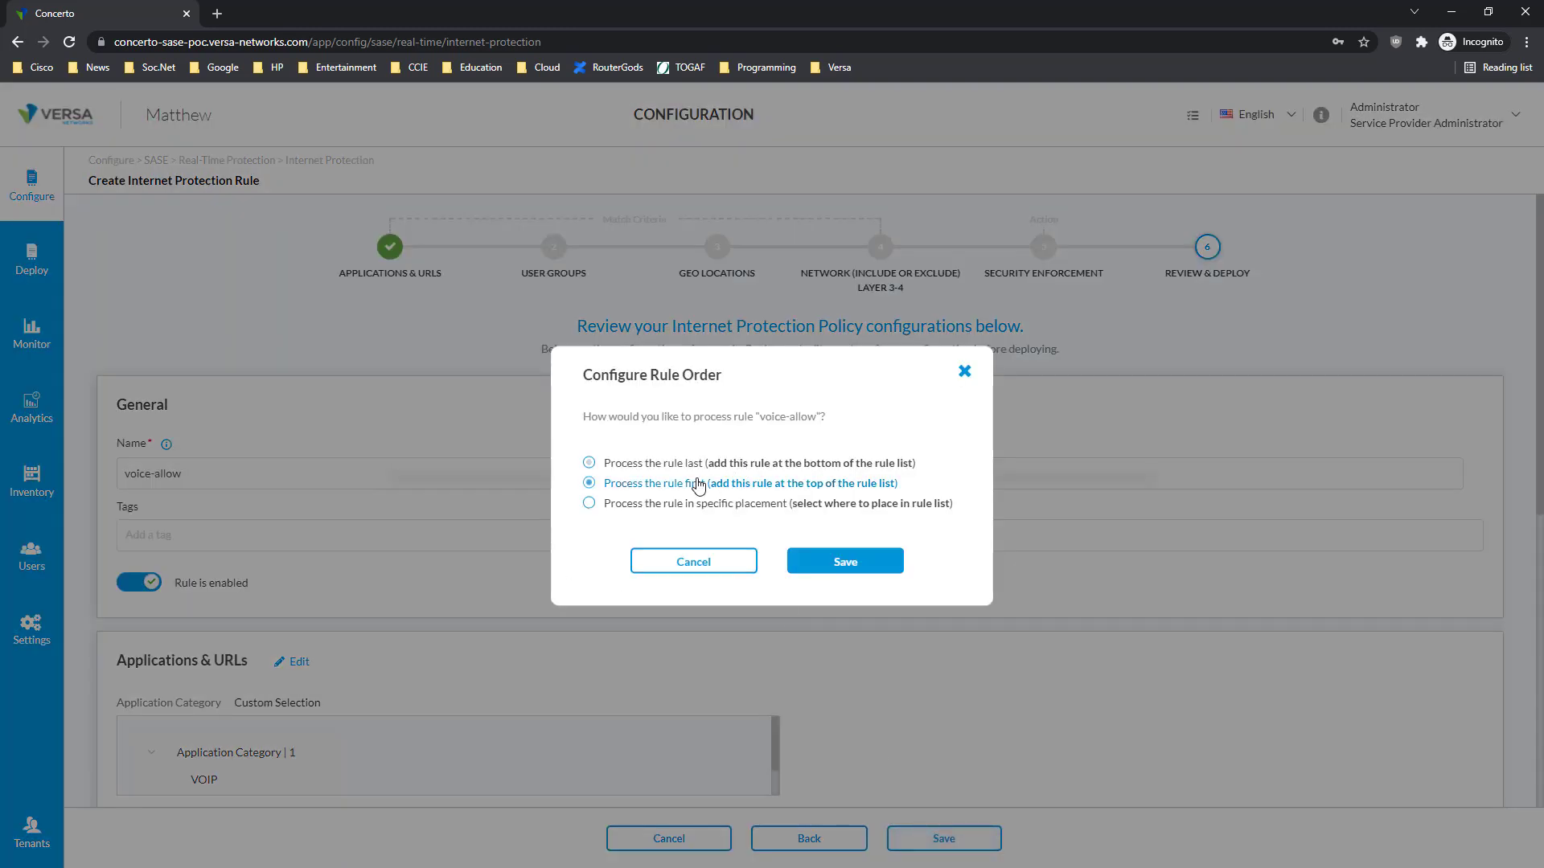
left_click(862, 567)
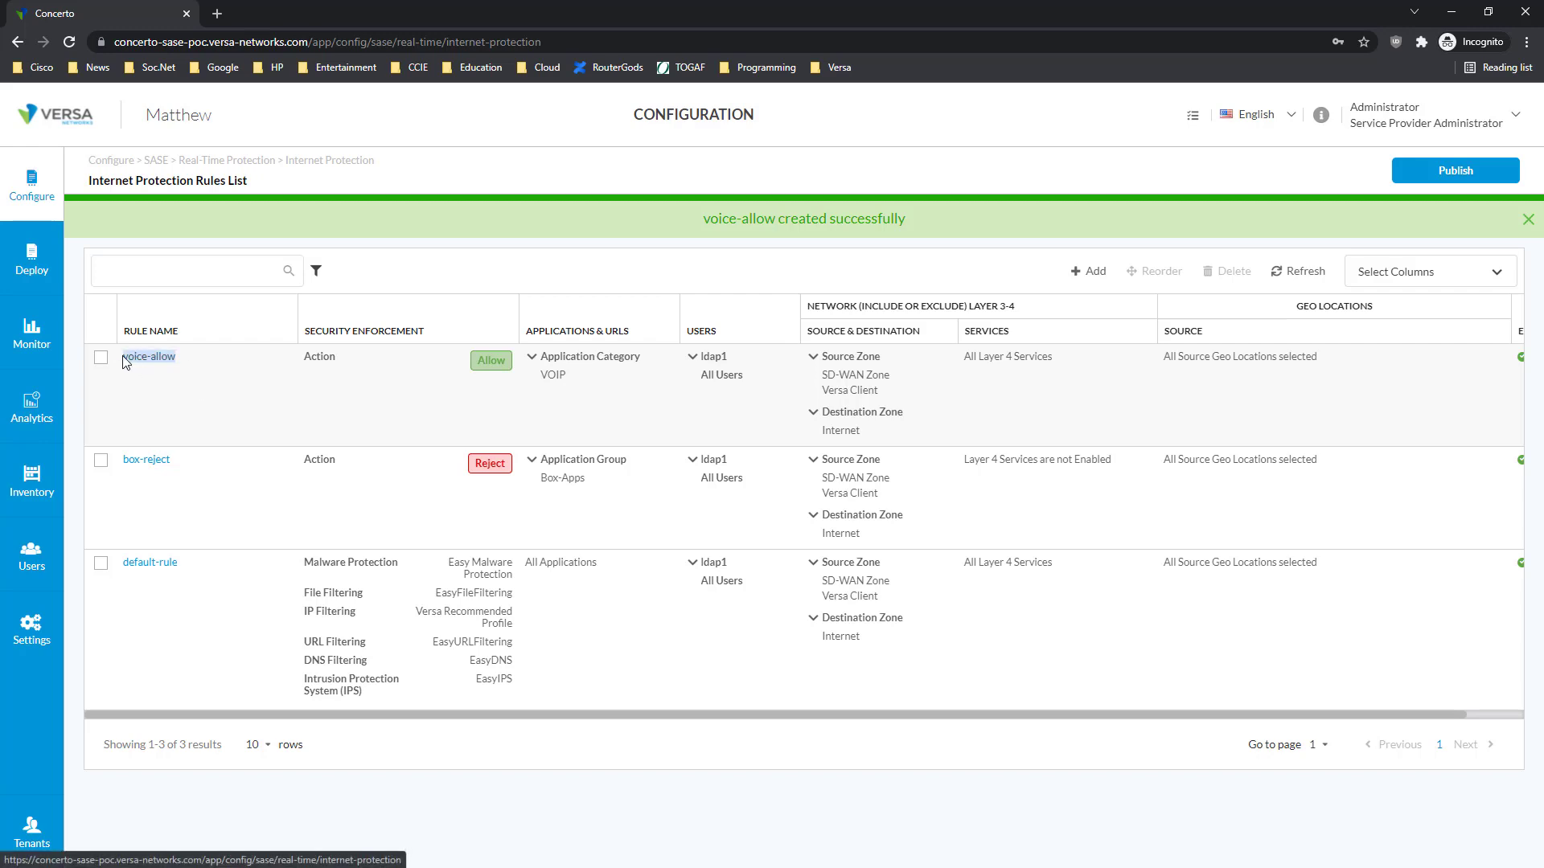
Examine the order of the Internet Protection rules and the security profiles enforced by default-rule
left_click_drag(141, 361, 187, 362)
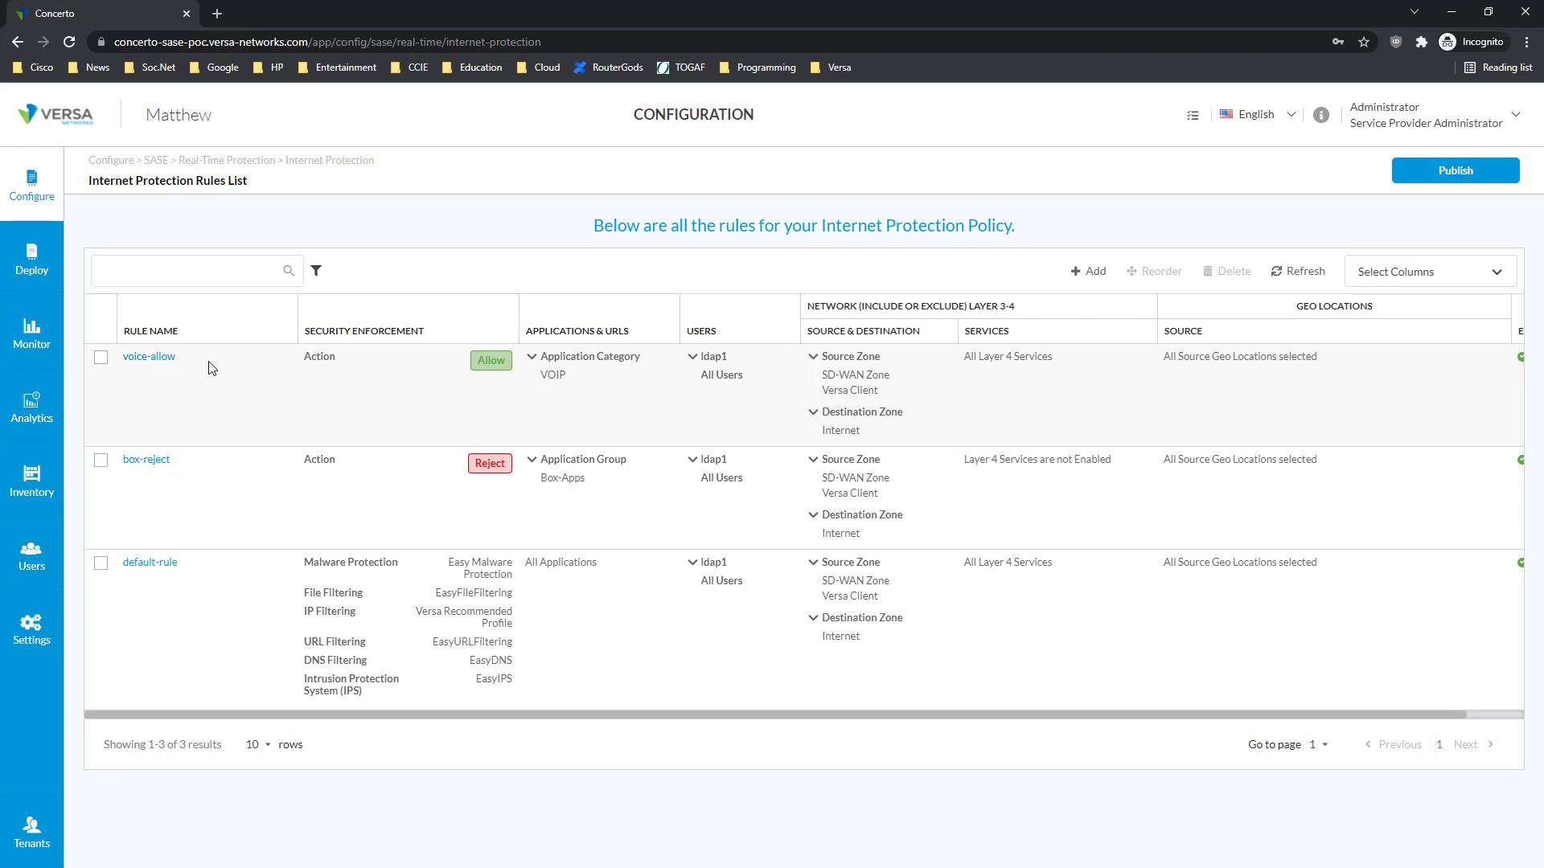
left_click_drag(170, 473, 217, 481)
left_click_drag(365, 701, 310, 597)
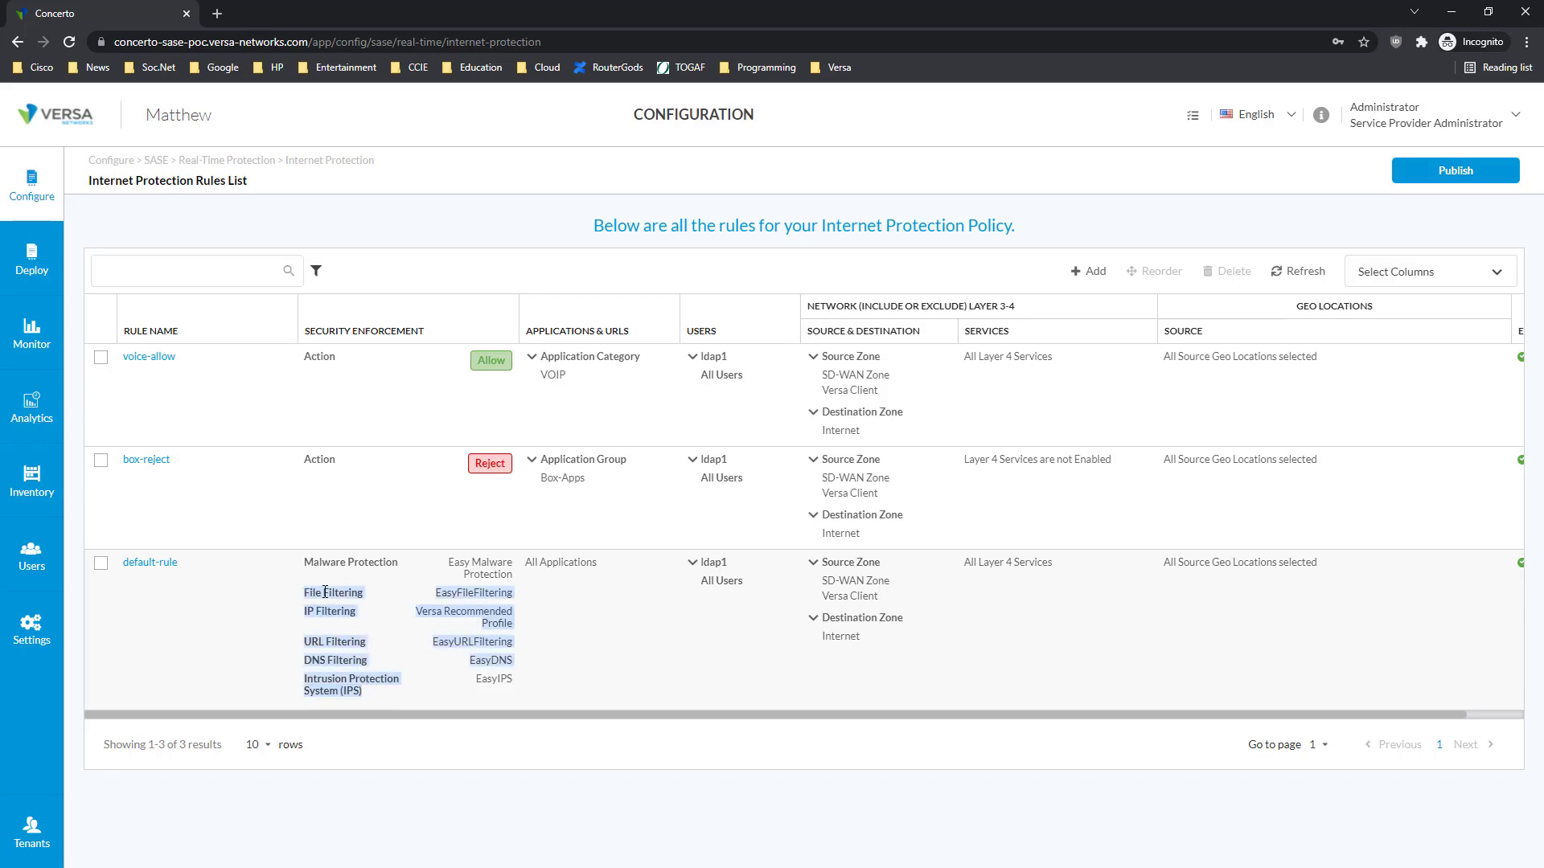
left_click(488, 614)
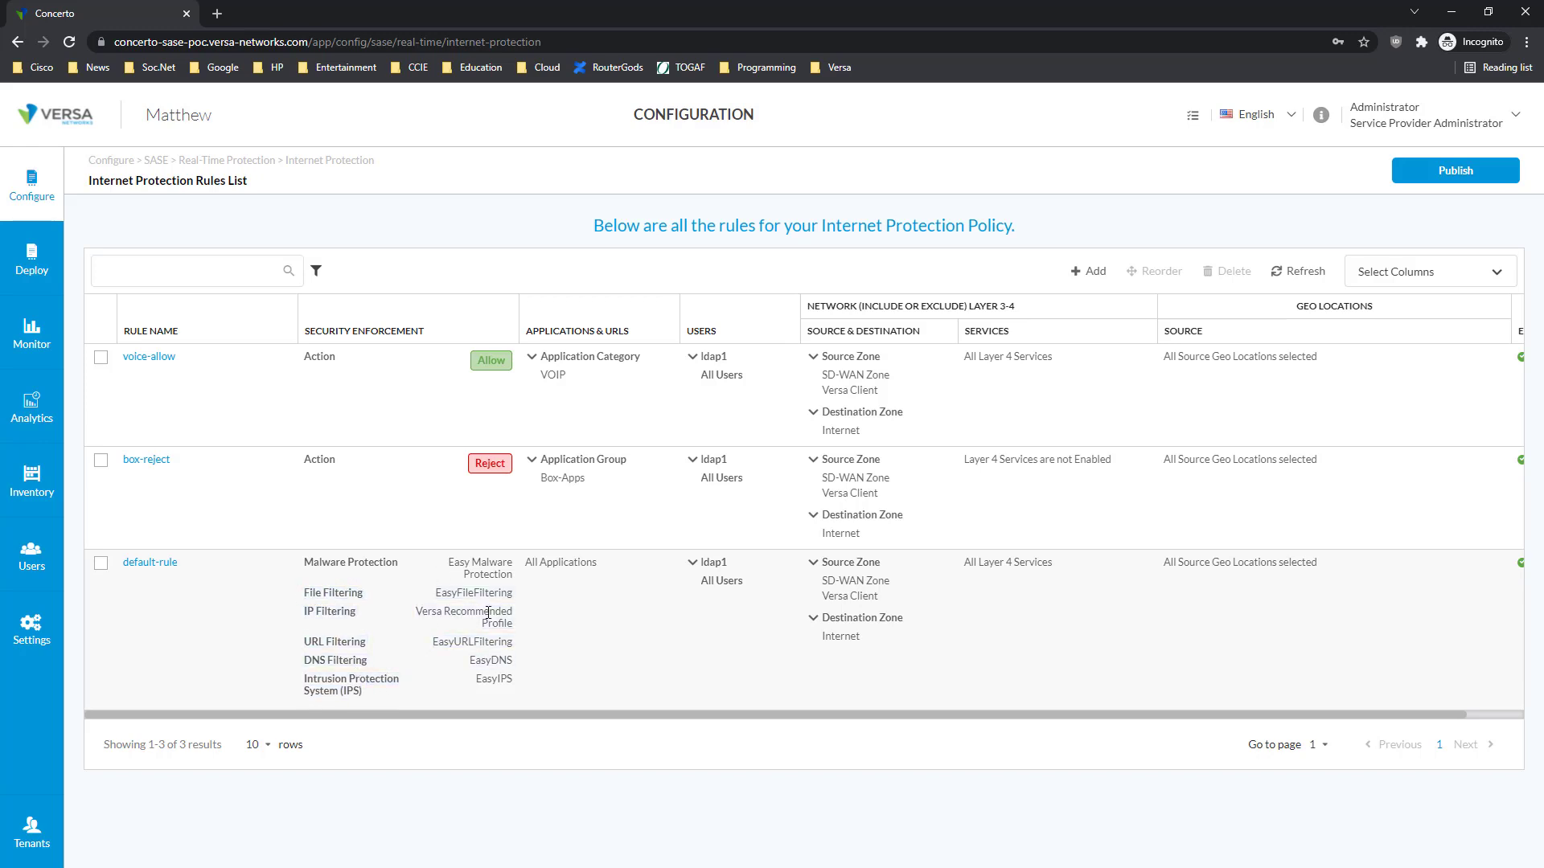
Open the Private App Protection rules page under Real-Time Protection
left_click(53, 198)
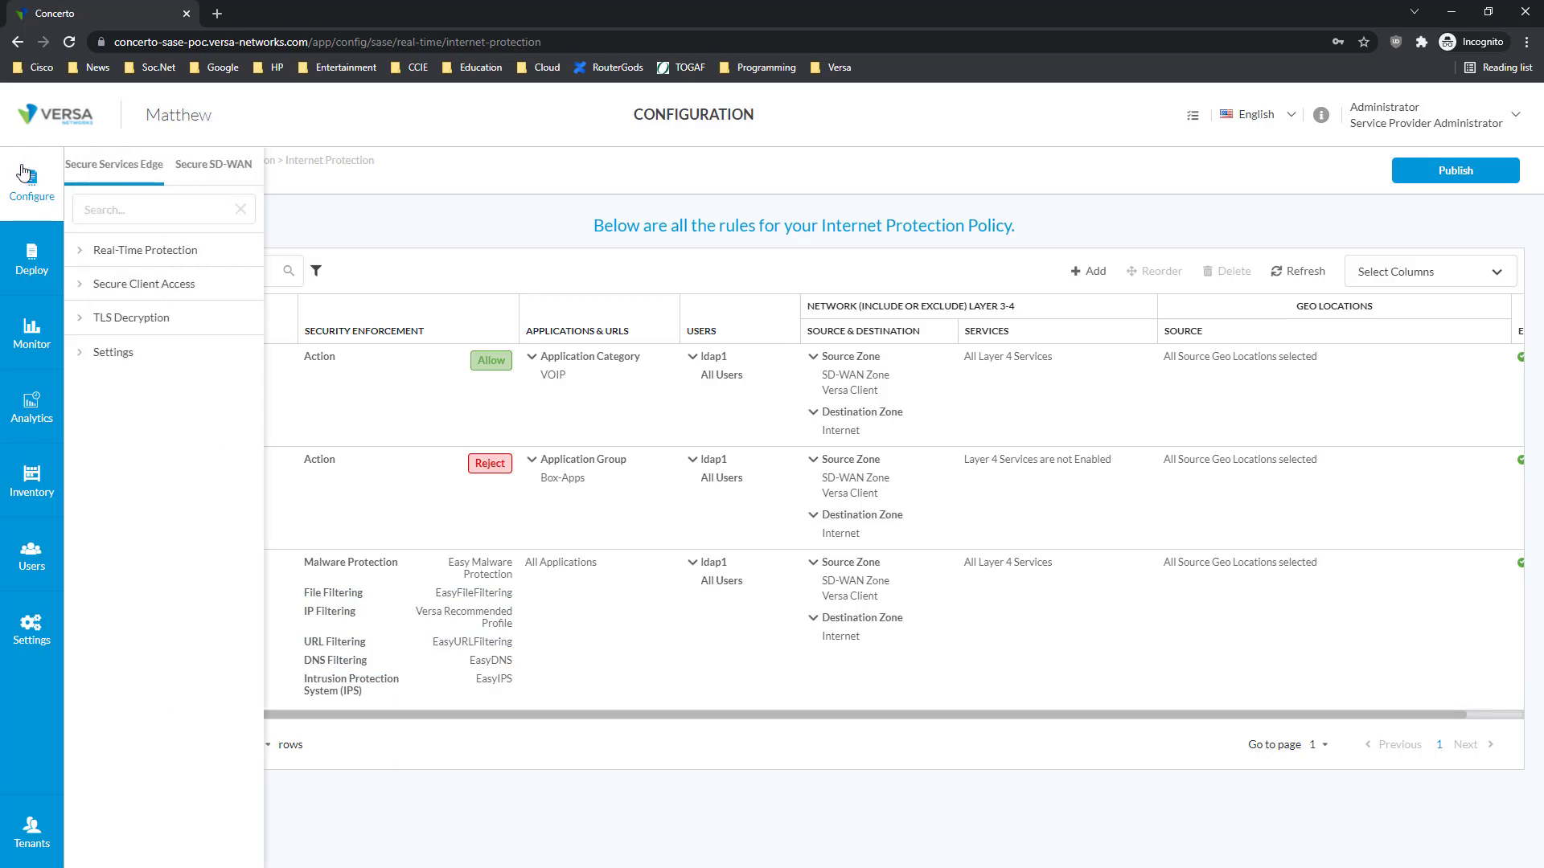
left_click(95, 252)
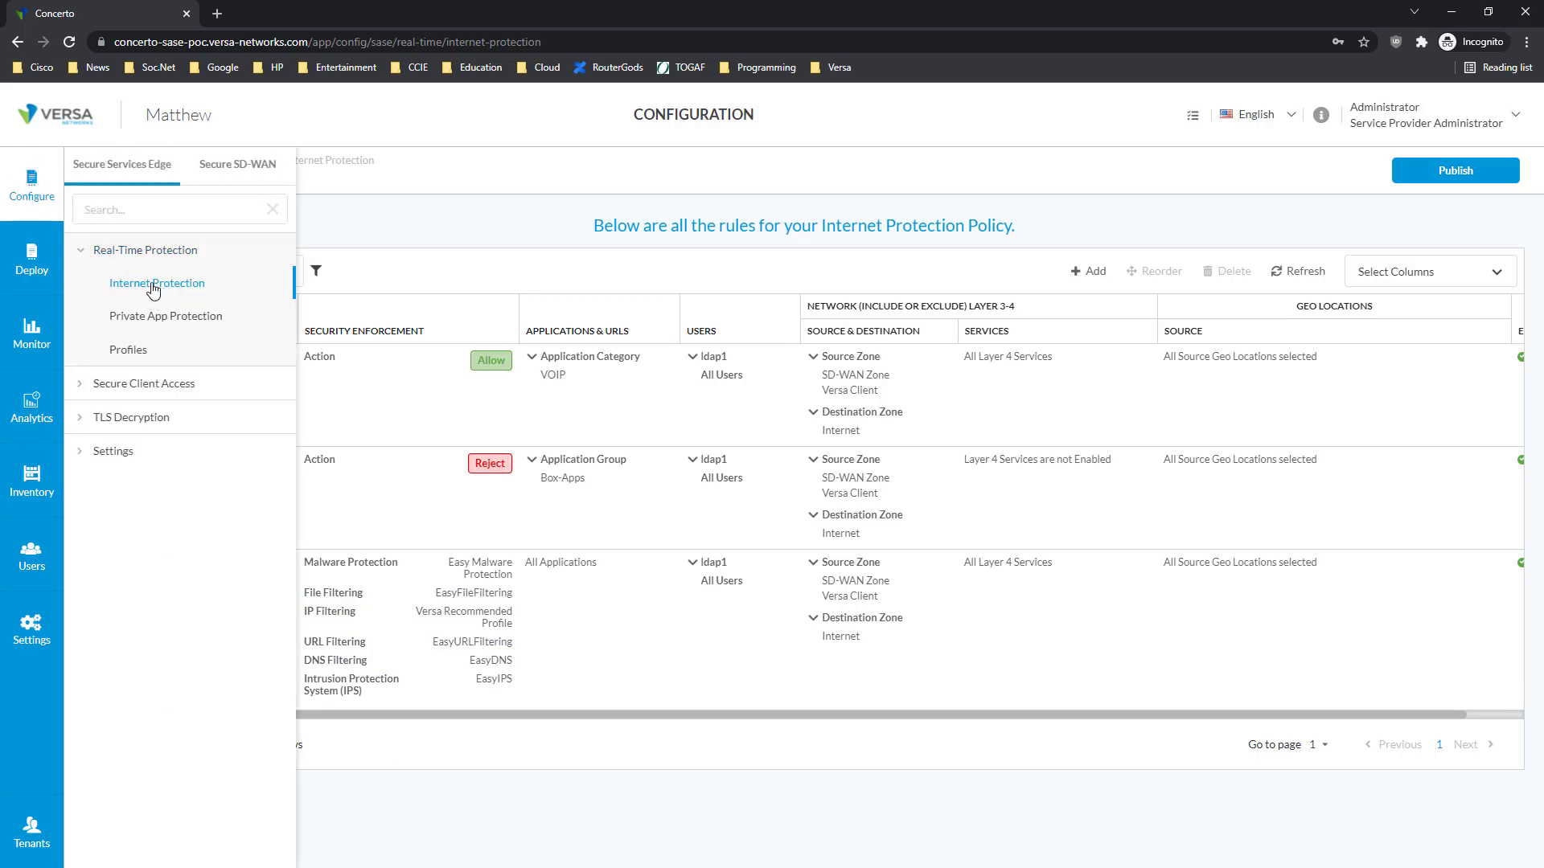
left_click(166, 318)
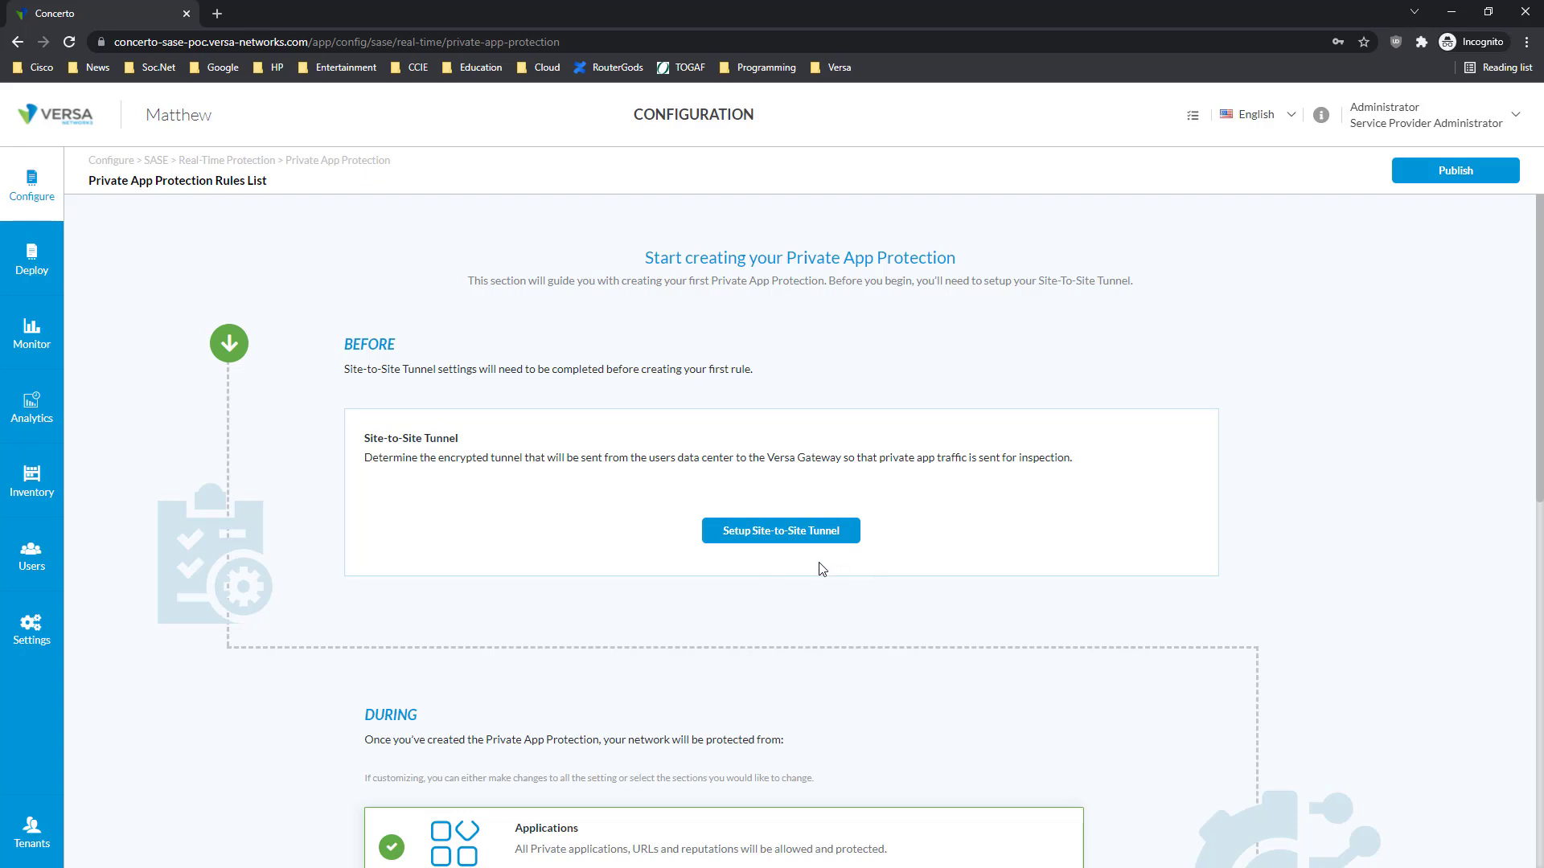
Start an IPSec site-to-site tunnel from gateway SASE-VCG-Ohio-01 to remote public address 1.2.3.4 and continue to the IPSec information
left_click(800, 544)
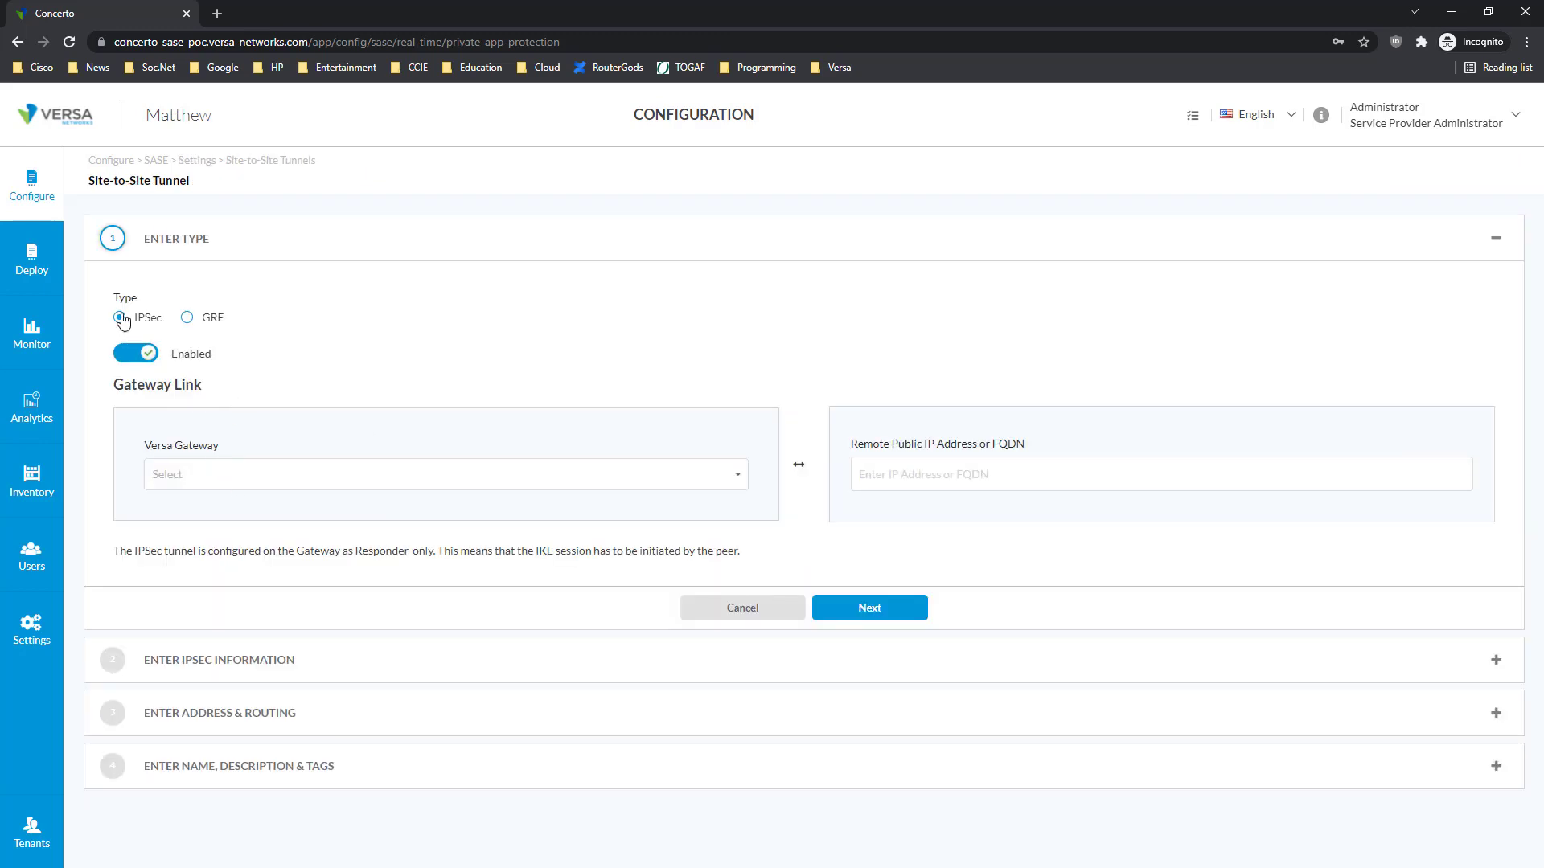
left_click(242, 483)
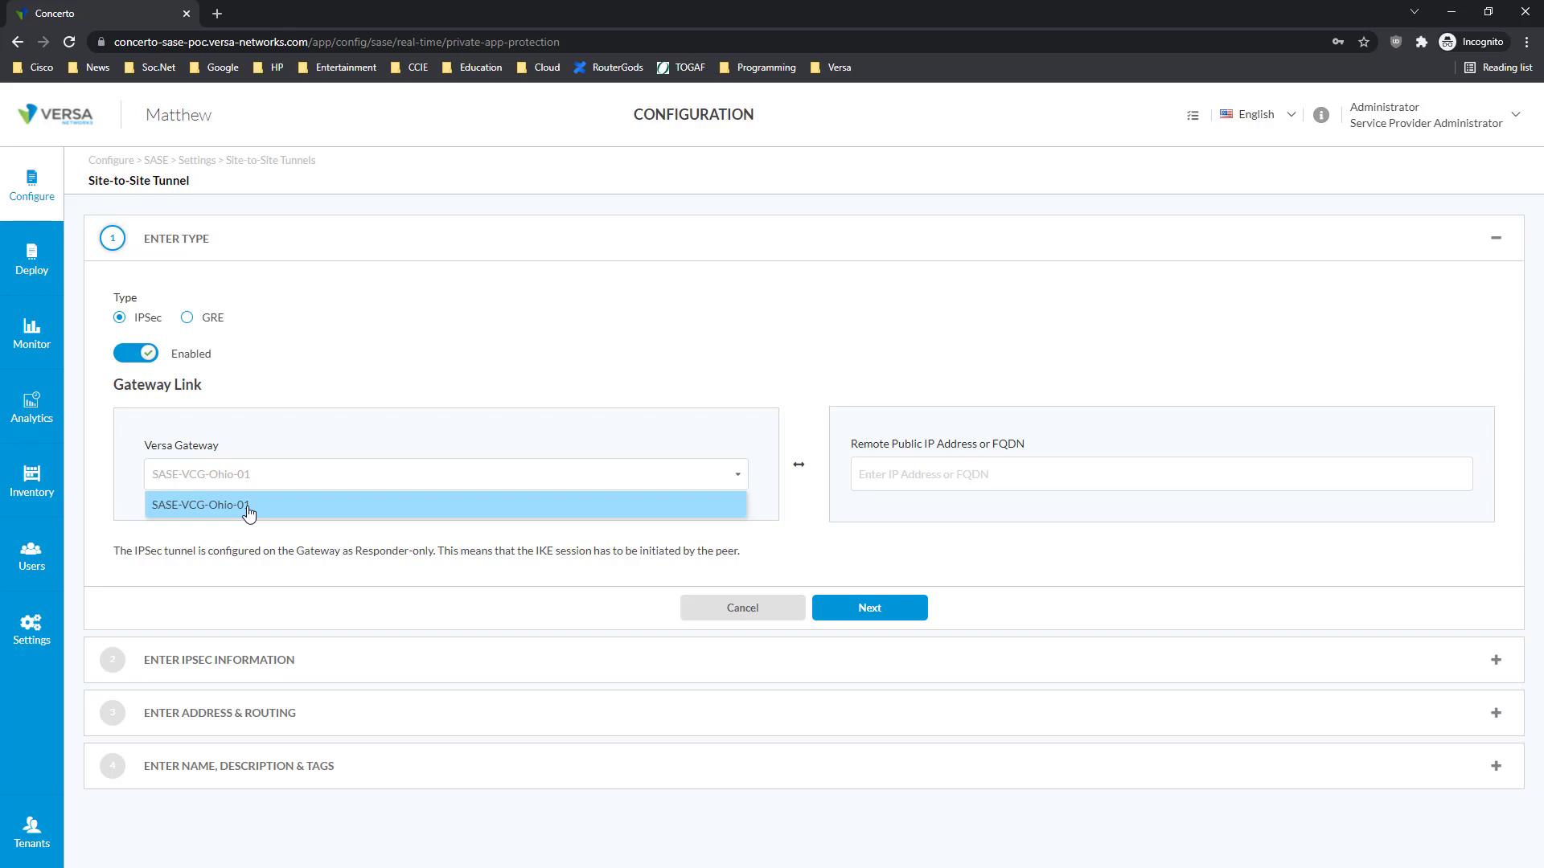
left_click(295, 504)
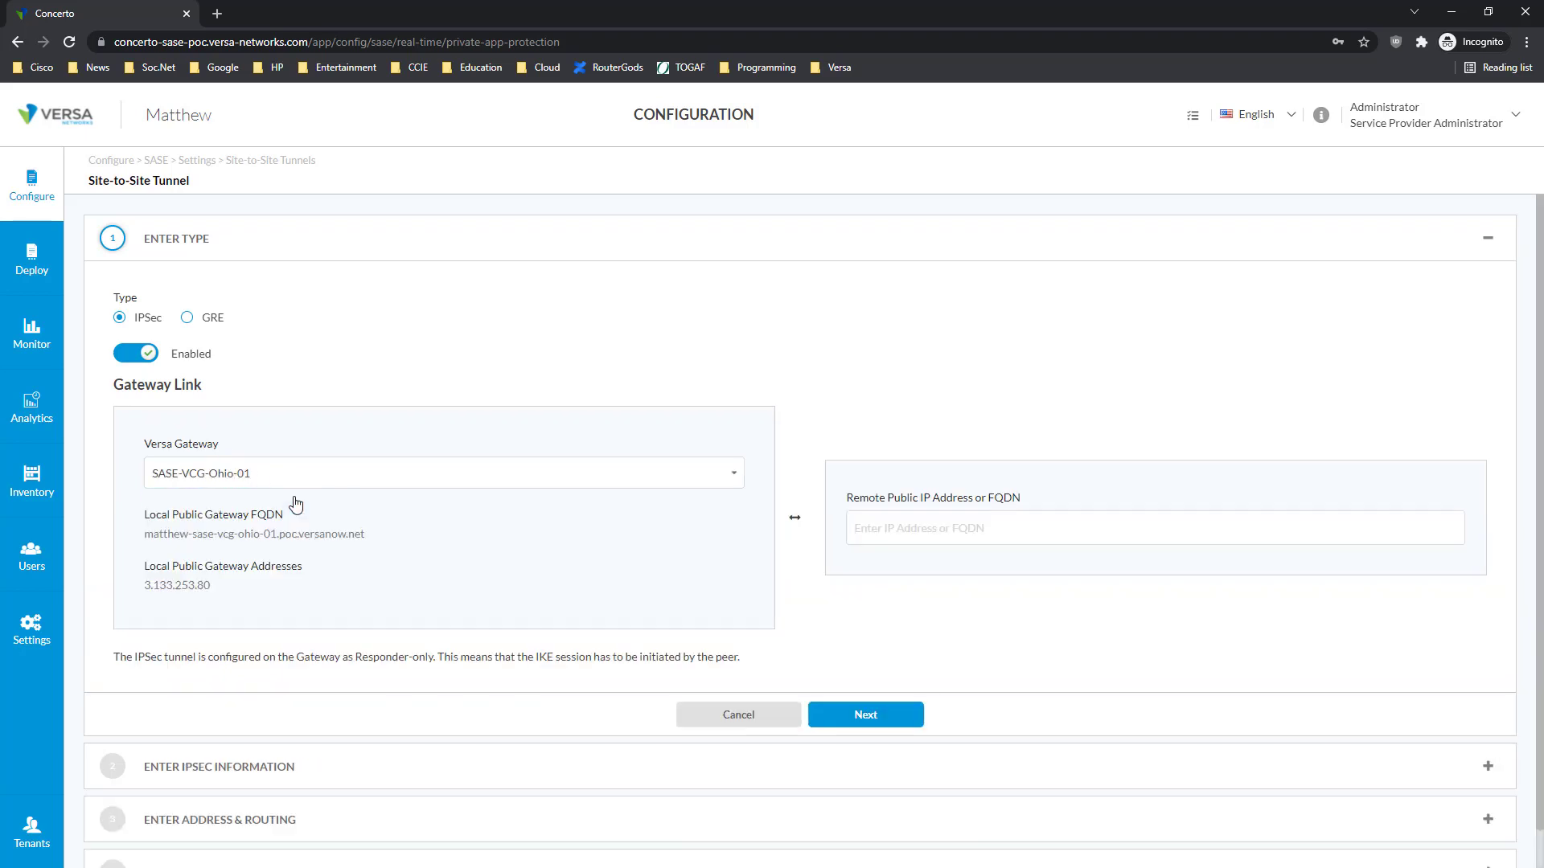
left_click(910, 535)
type("1")
scroll(834, 620, "down", 1)
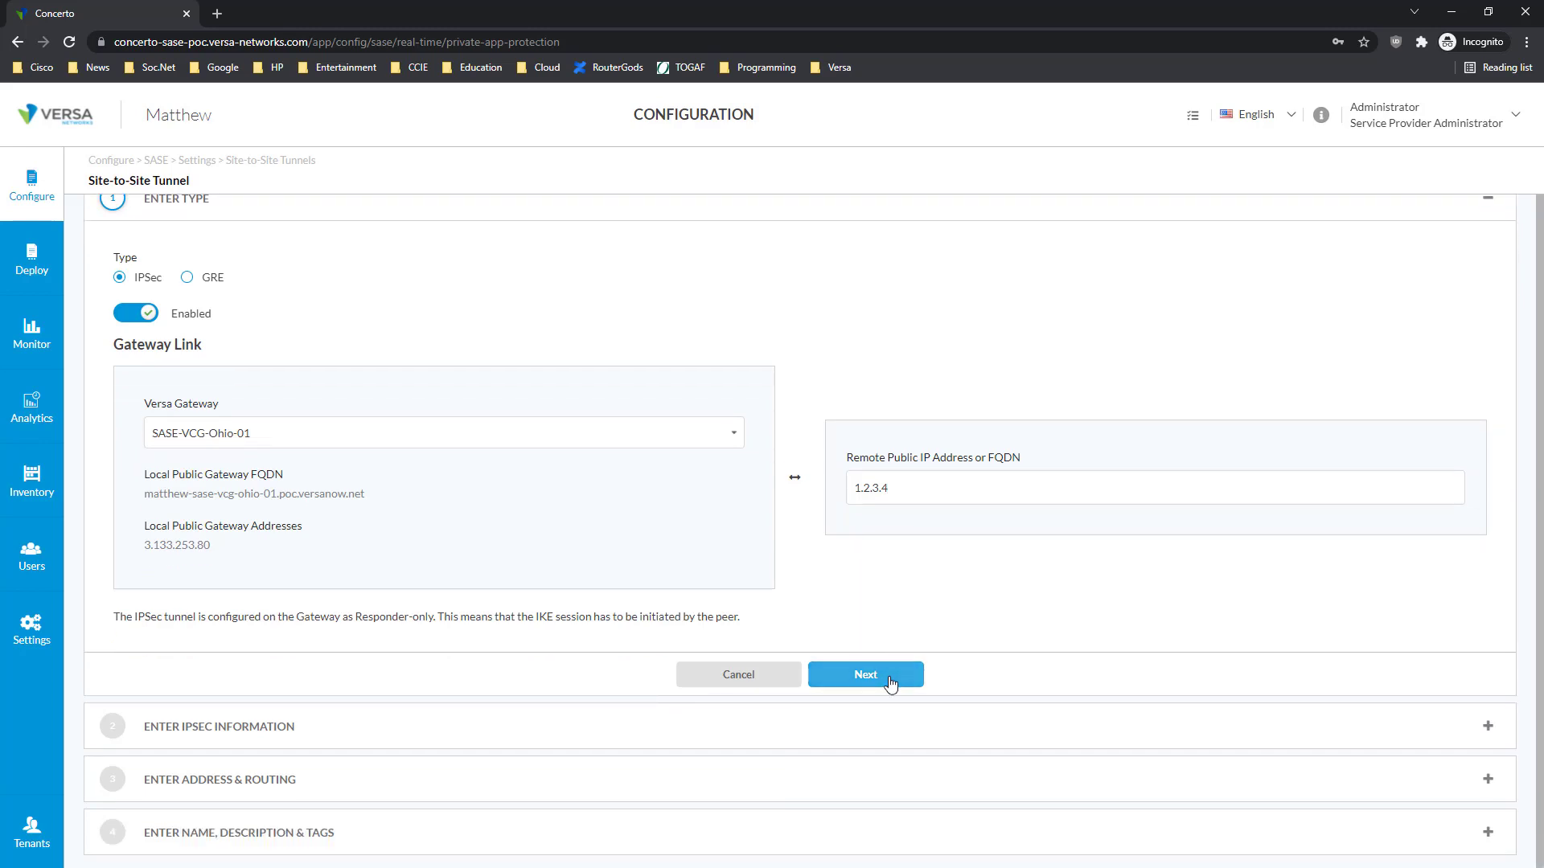
left_click(865, 675)
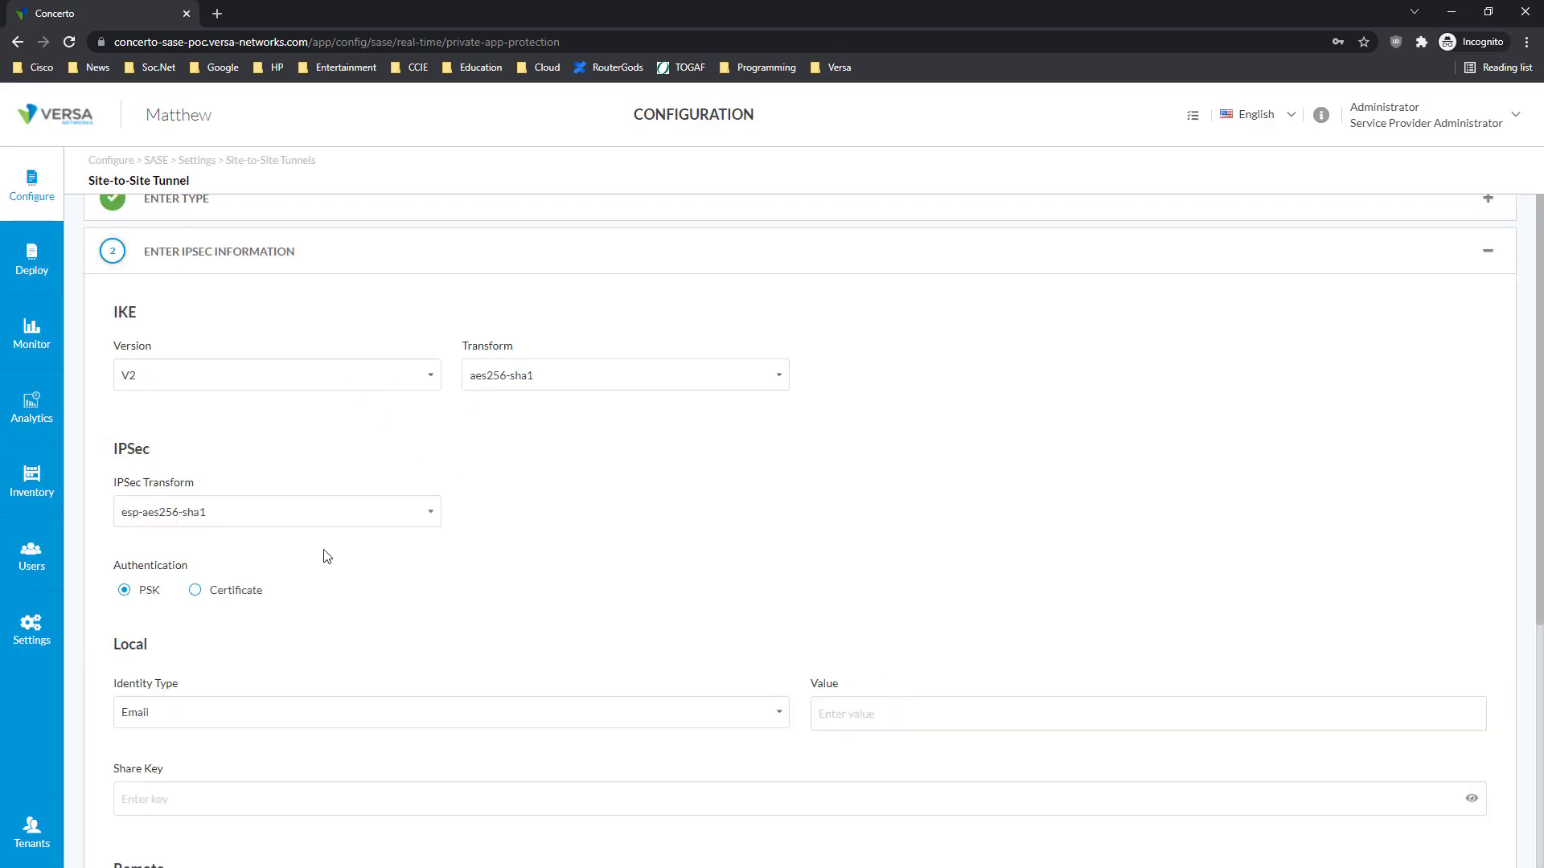
Look through the IPSec transform options and continue to address and routing with the default IKE, IPSec and PSK settings
left_click(197, 516)
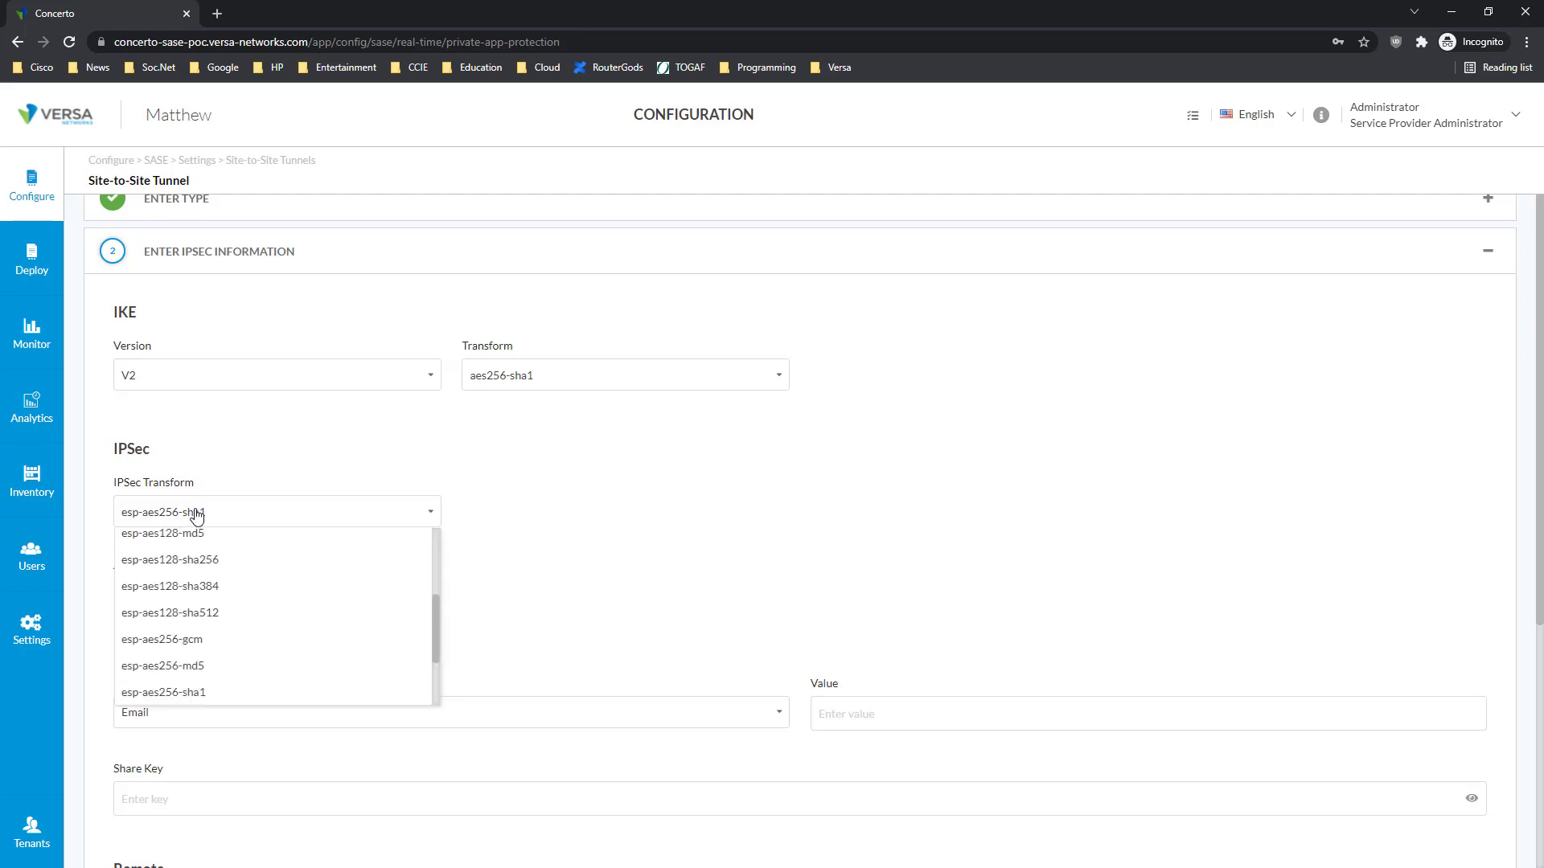
left_click(197, 516)
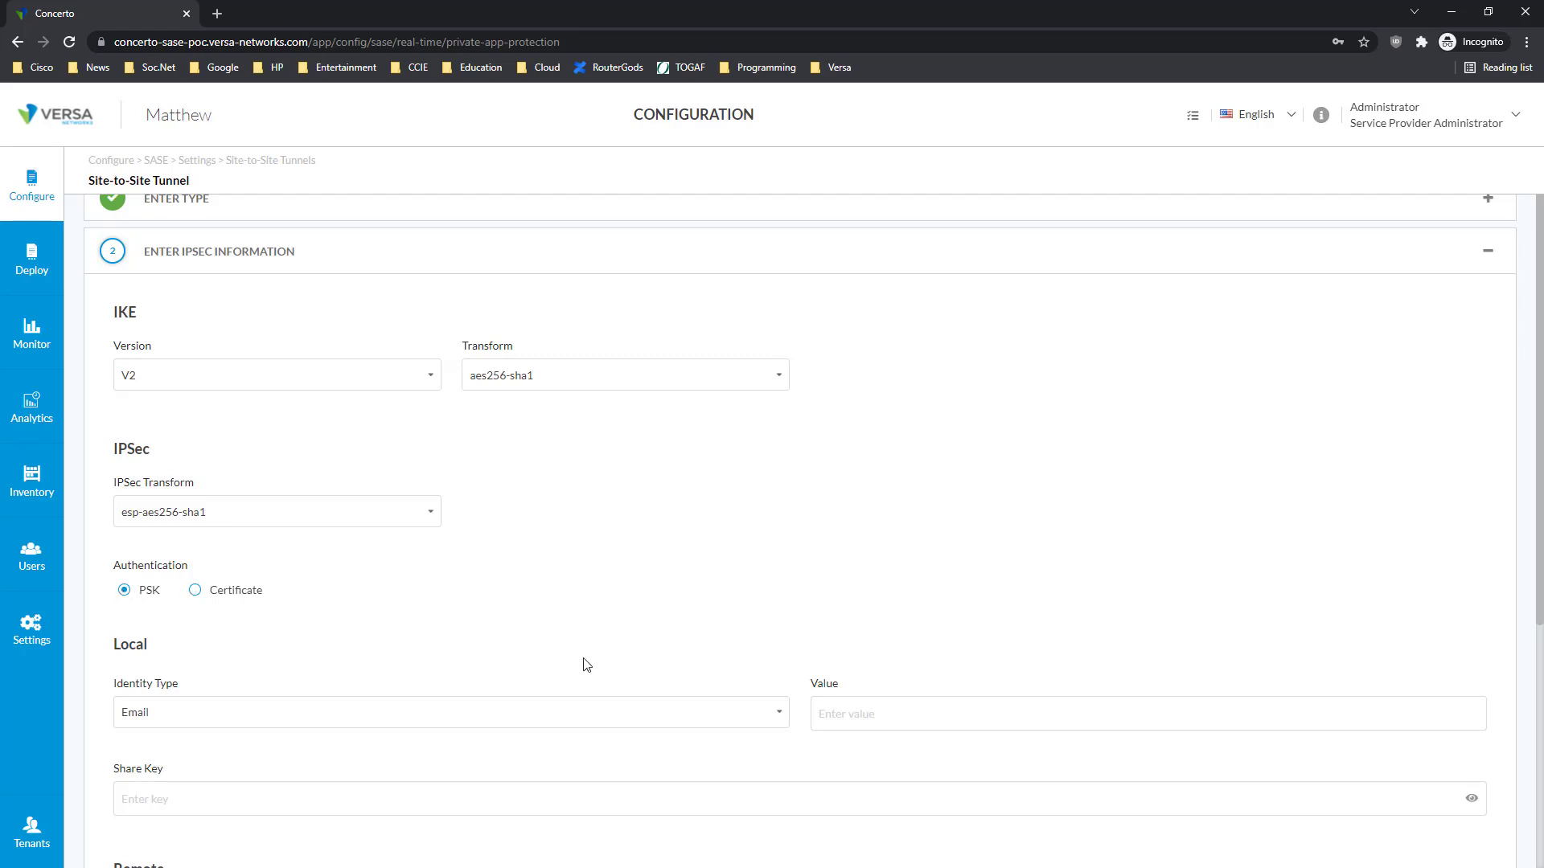
scroll(631, 615, "down", 5)
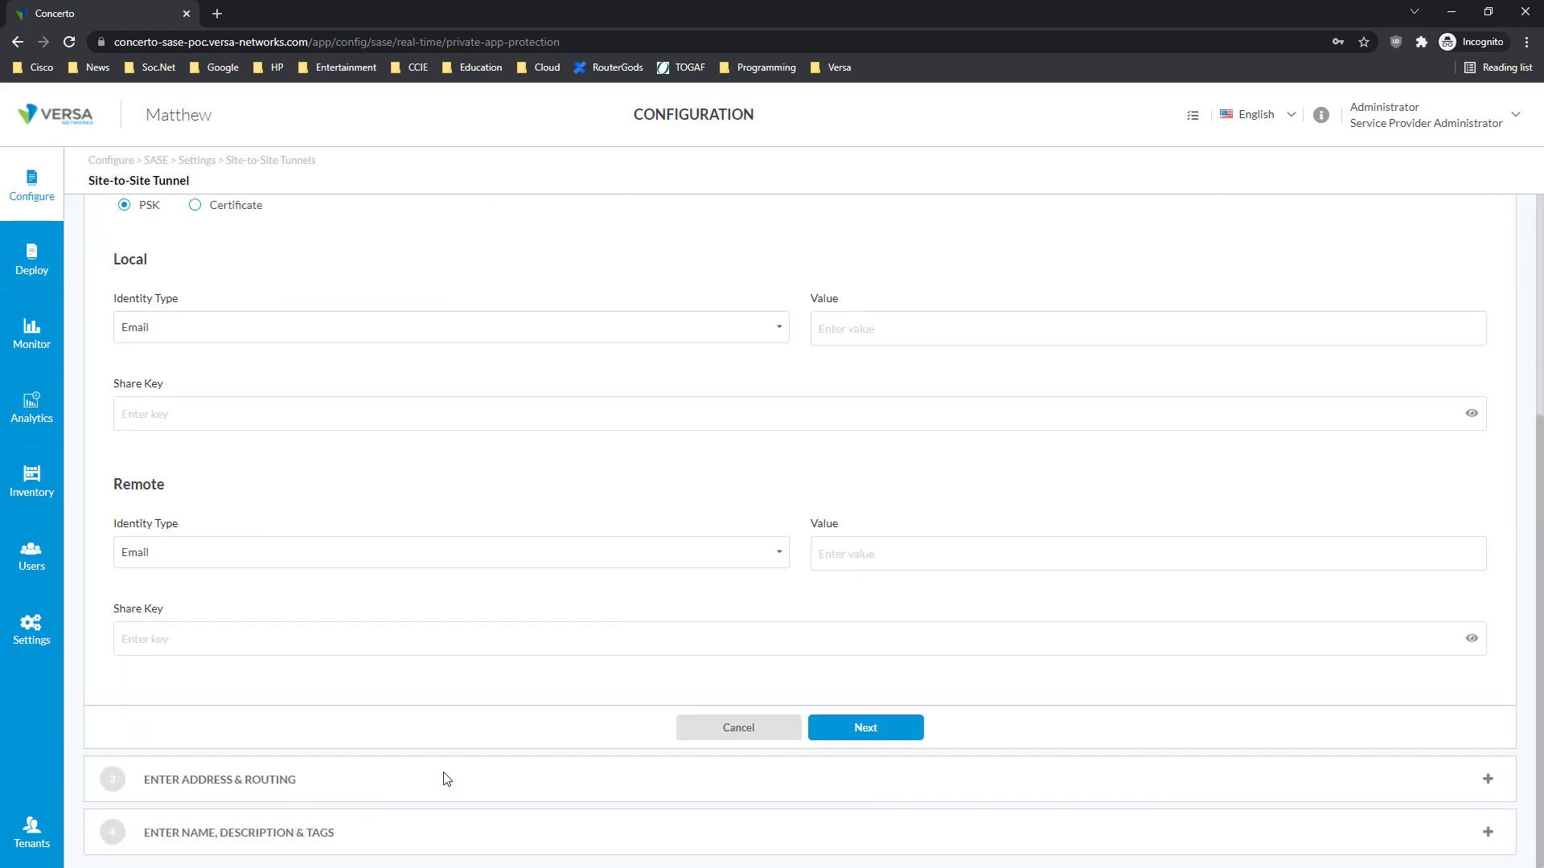
left_click(924, 729)
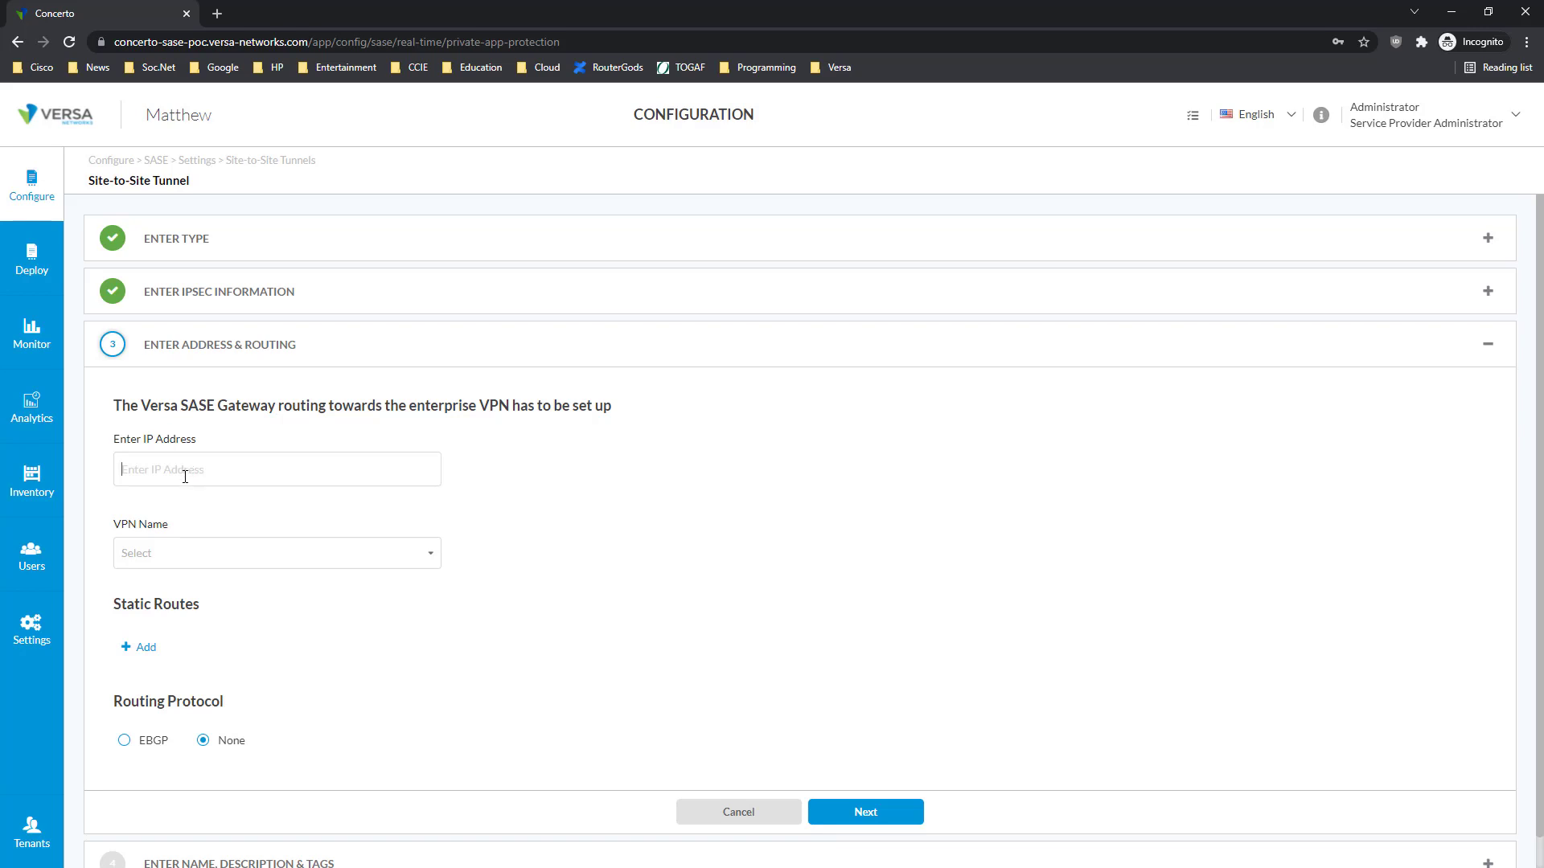
Enter tunnel address 10.0.0.0/16 and select the tenant's Enterprise VPN, then cancel the site-to-site tunnel setup
type("10.0.0.0/16")
left_click(417, 551)
left_click(201, 587)
scroll(755, 737, "down", 1)
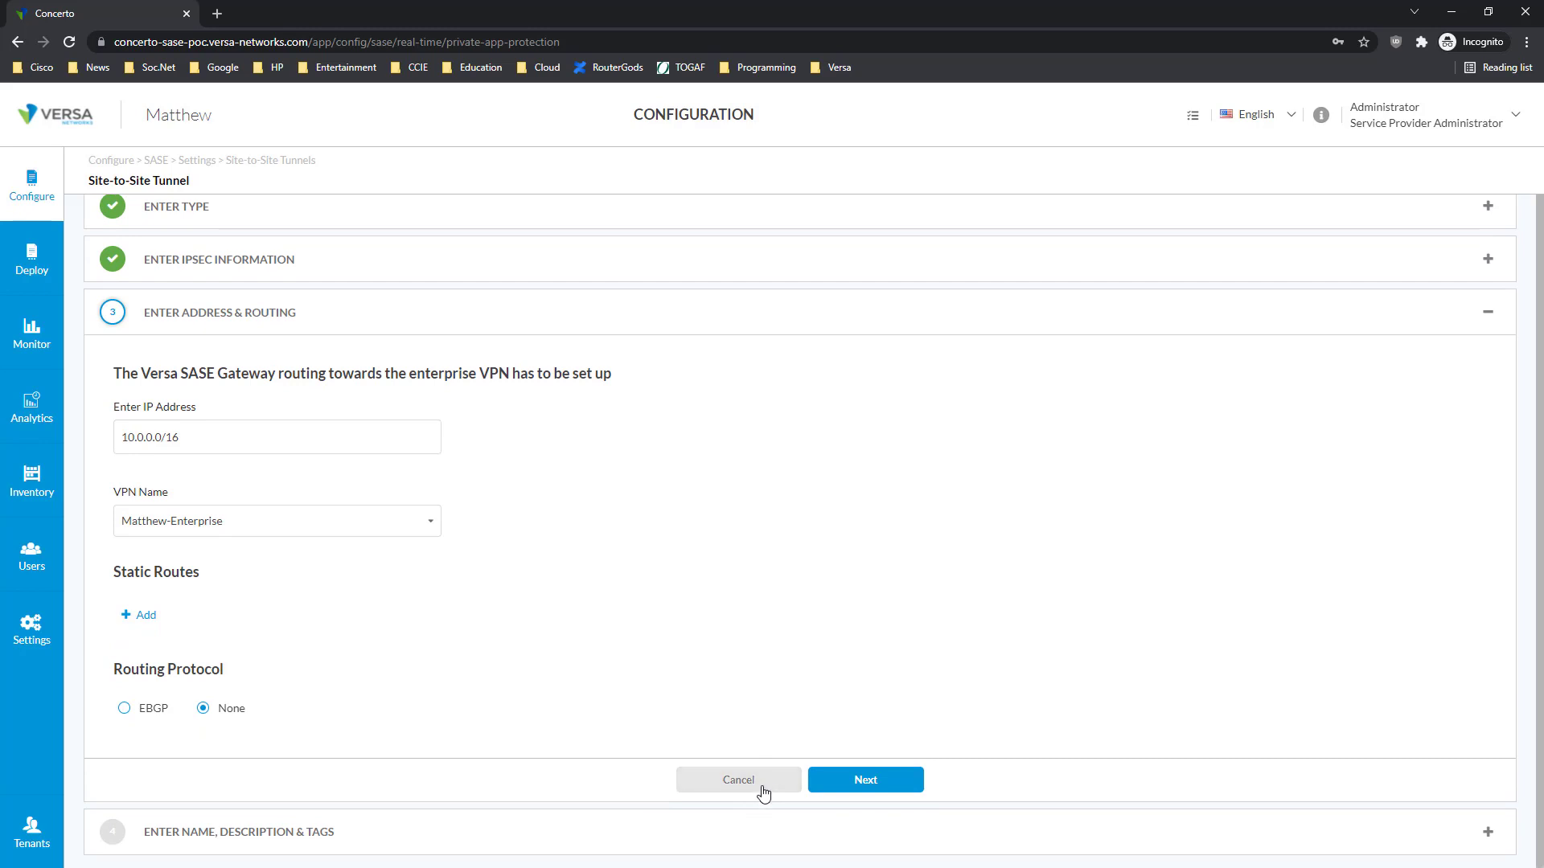
left_click(738, 780)
Review the preconfigured applications, users, geo location, network and security enforcement sections of Private App Protection
scroll(723, 752, "down", 8)
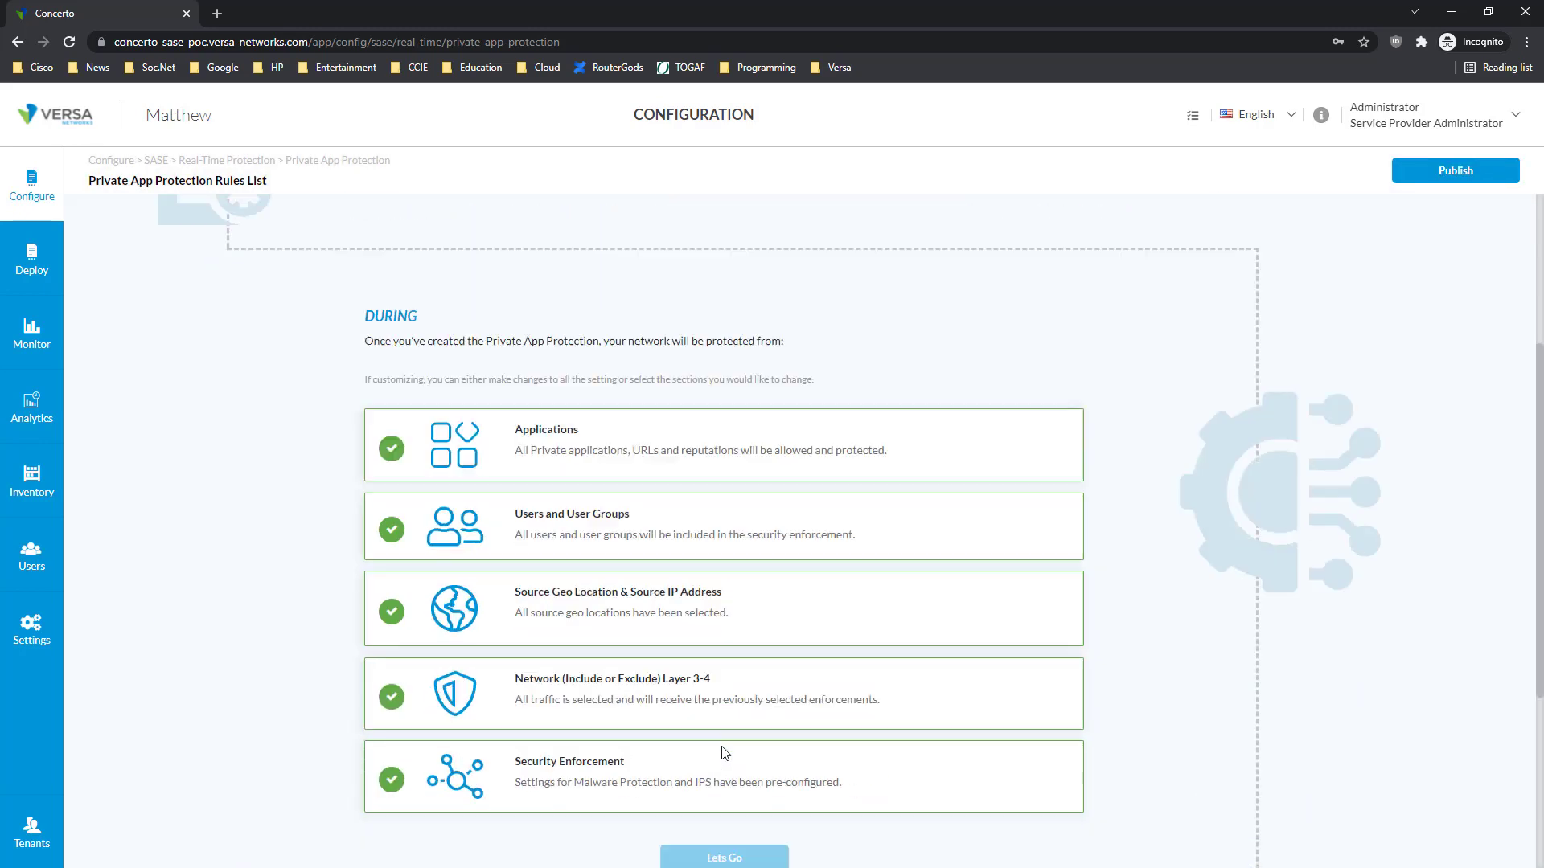
scroll(724, 751, "down", 1)
scroll(716, 587, "up", 3)
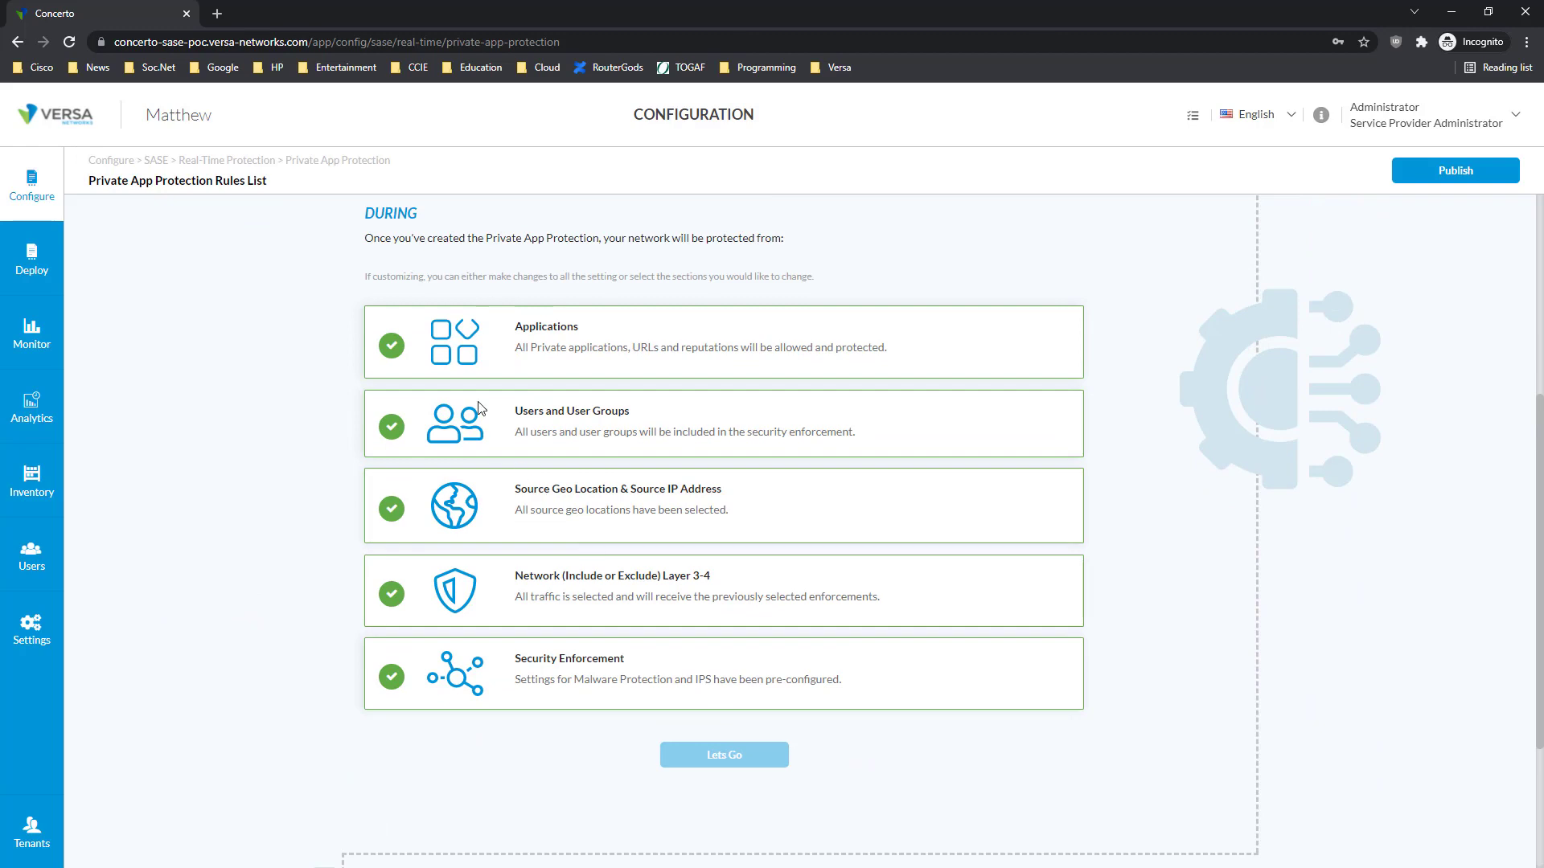
left_click_drag(517, 333, 861, 680)
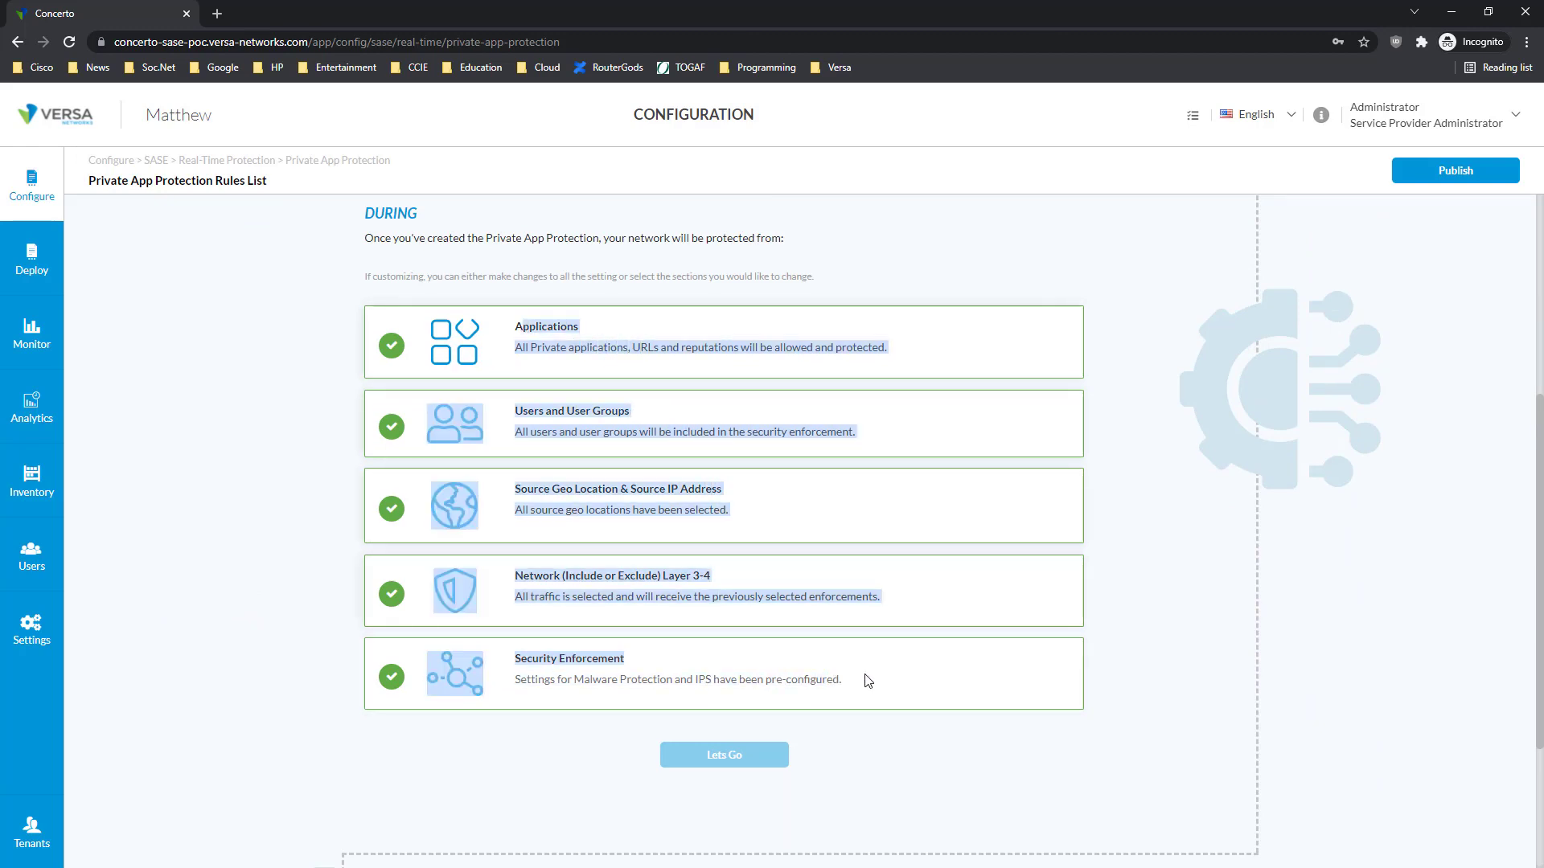
left_click(869, 681)
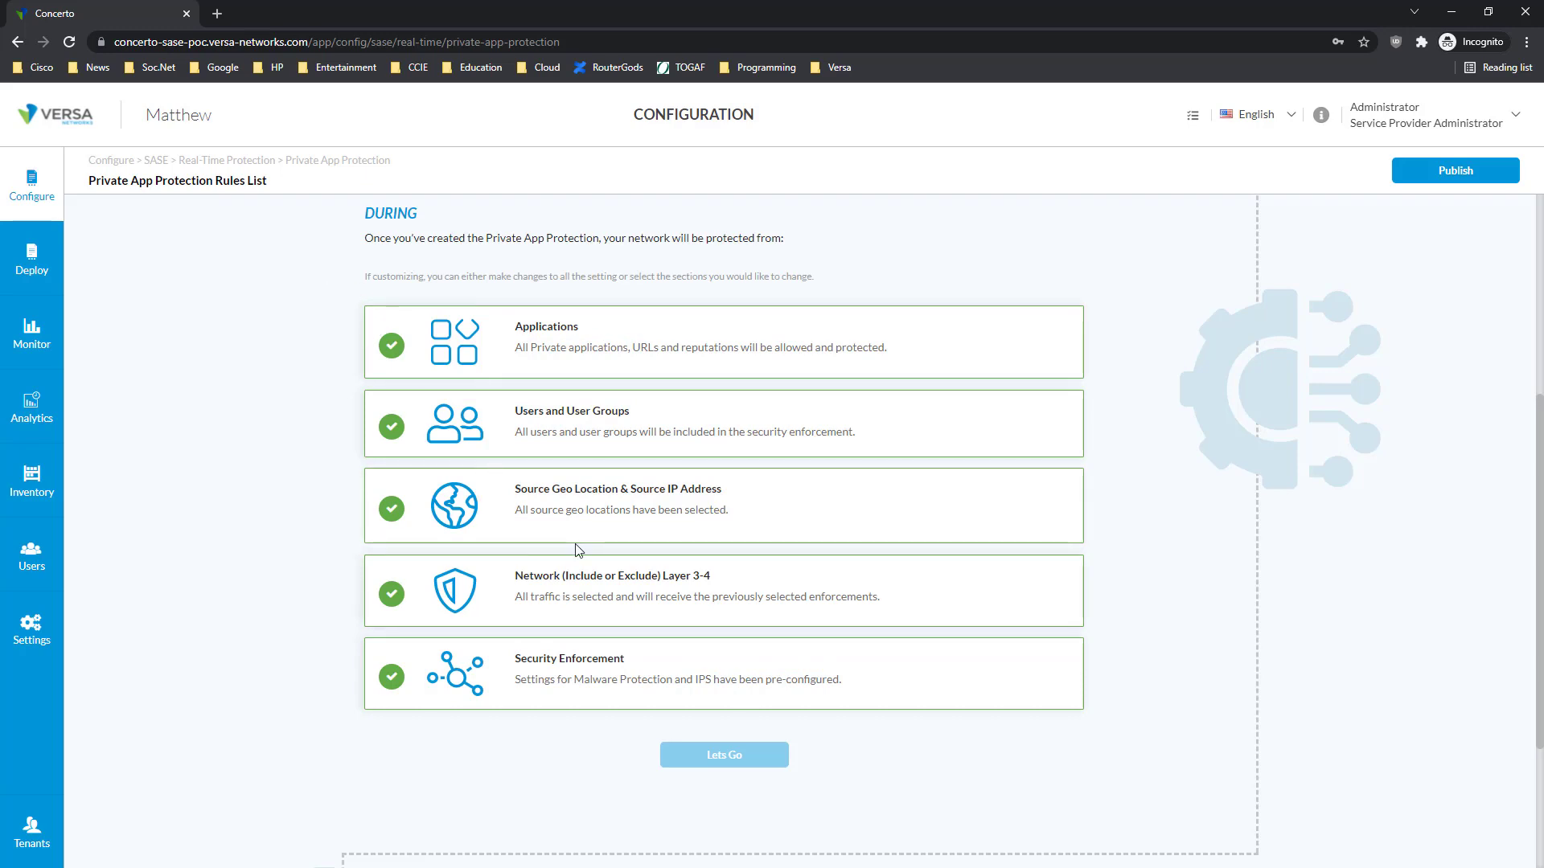
Expand the Secure Client Access and TLS Decryption configuration sections to examine their policy rule and profile entries
left_click(51, 174)
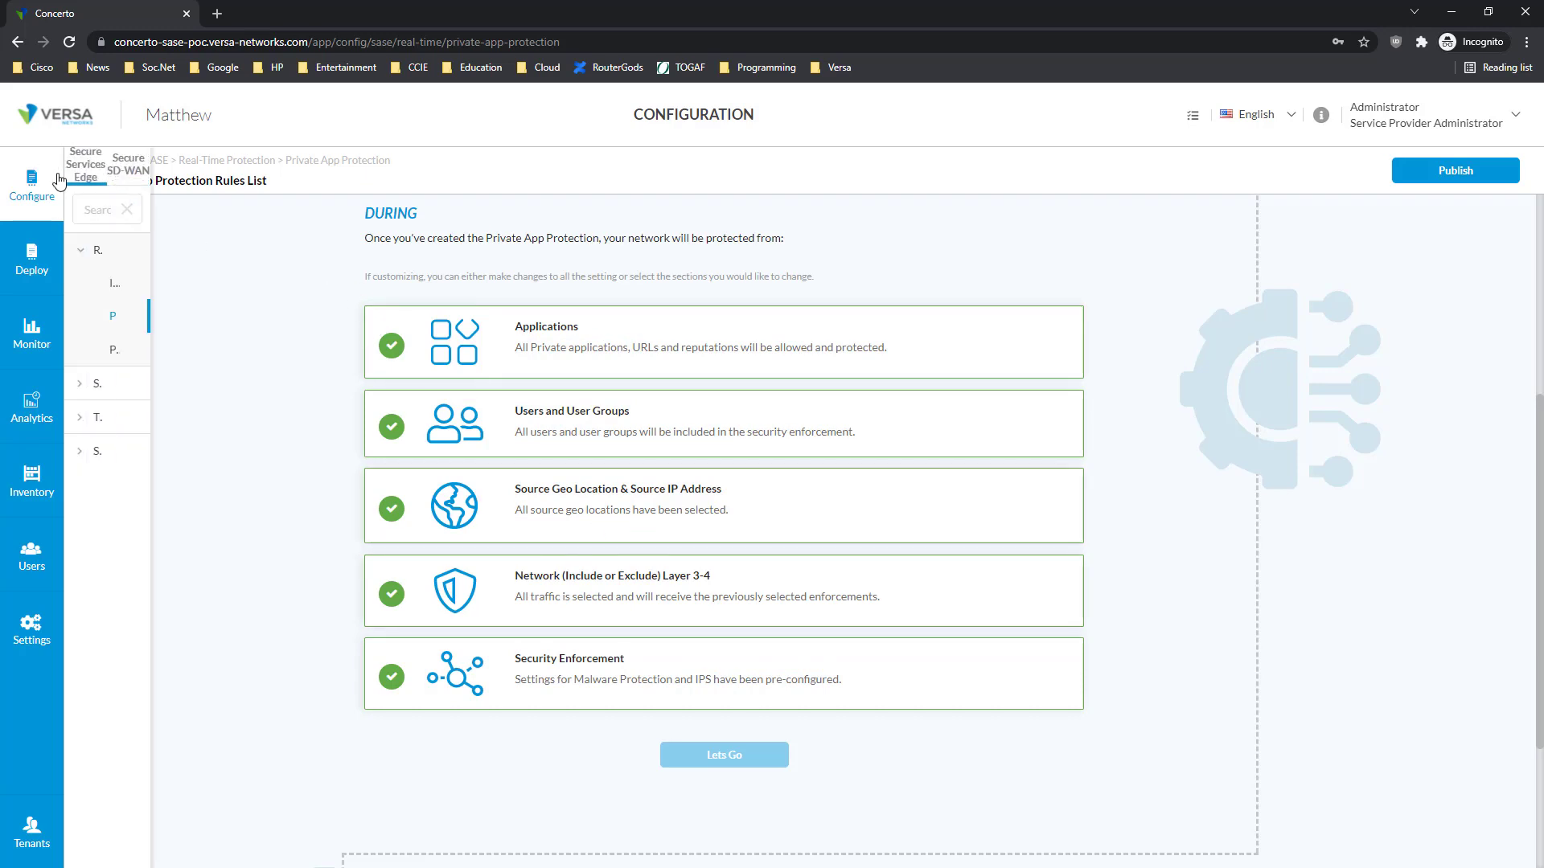
left_click(83, 389)
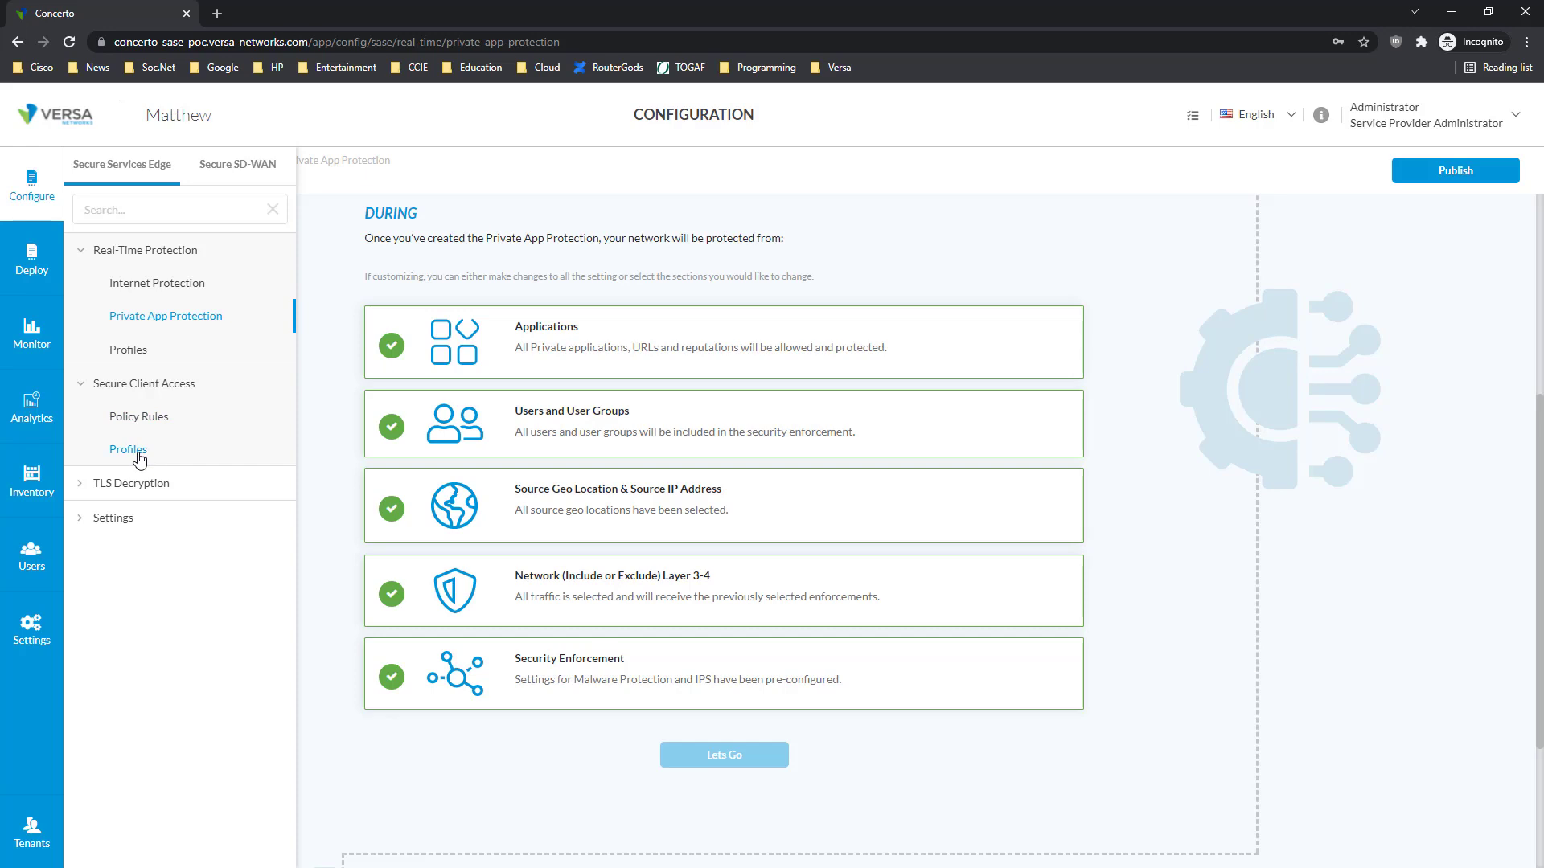
left_click(80, 486)
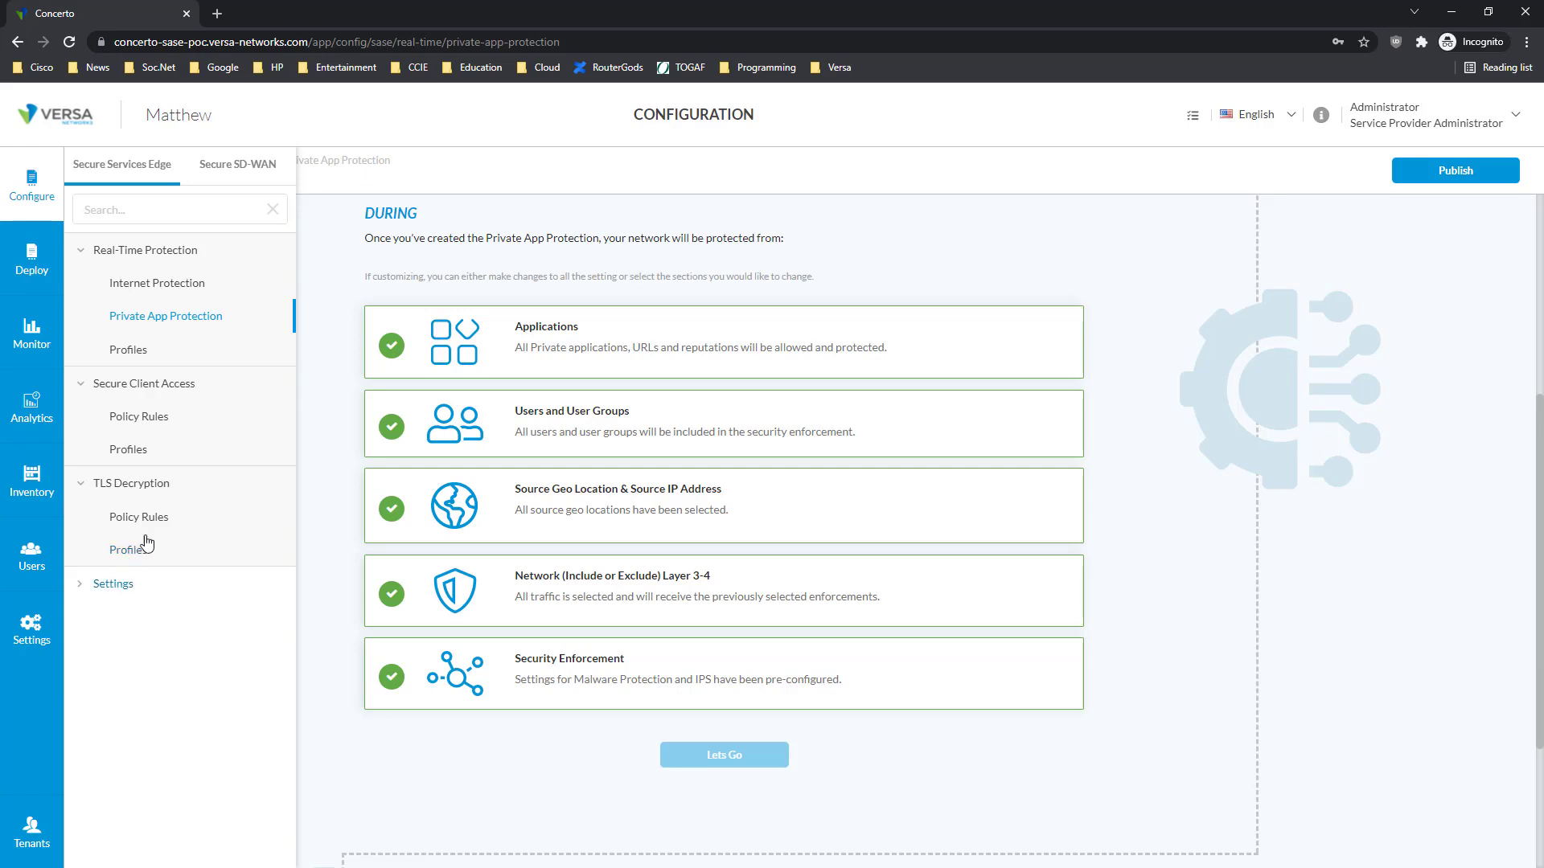
Open the Users and Groups settings and expand the ldap1 profile to examine its server details
mouse_move(48, 186)
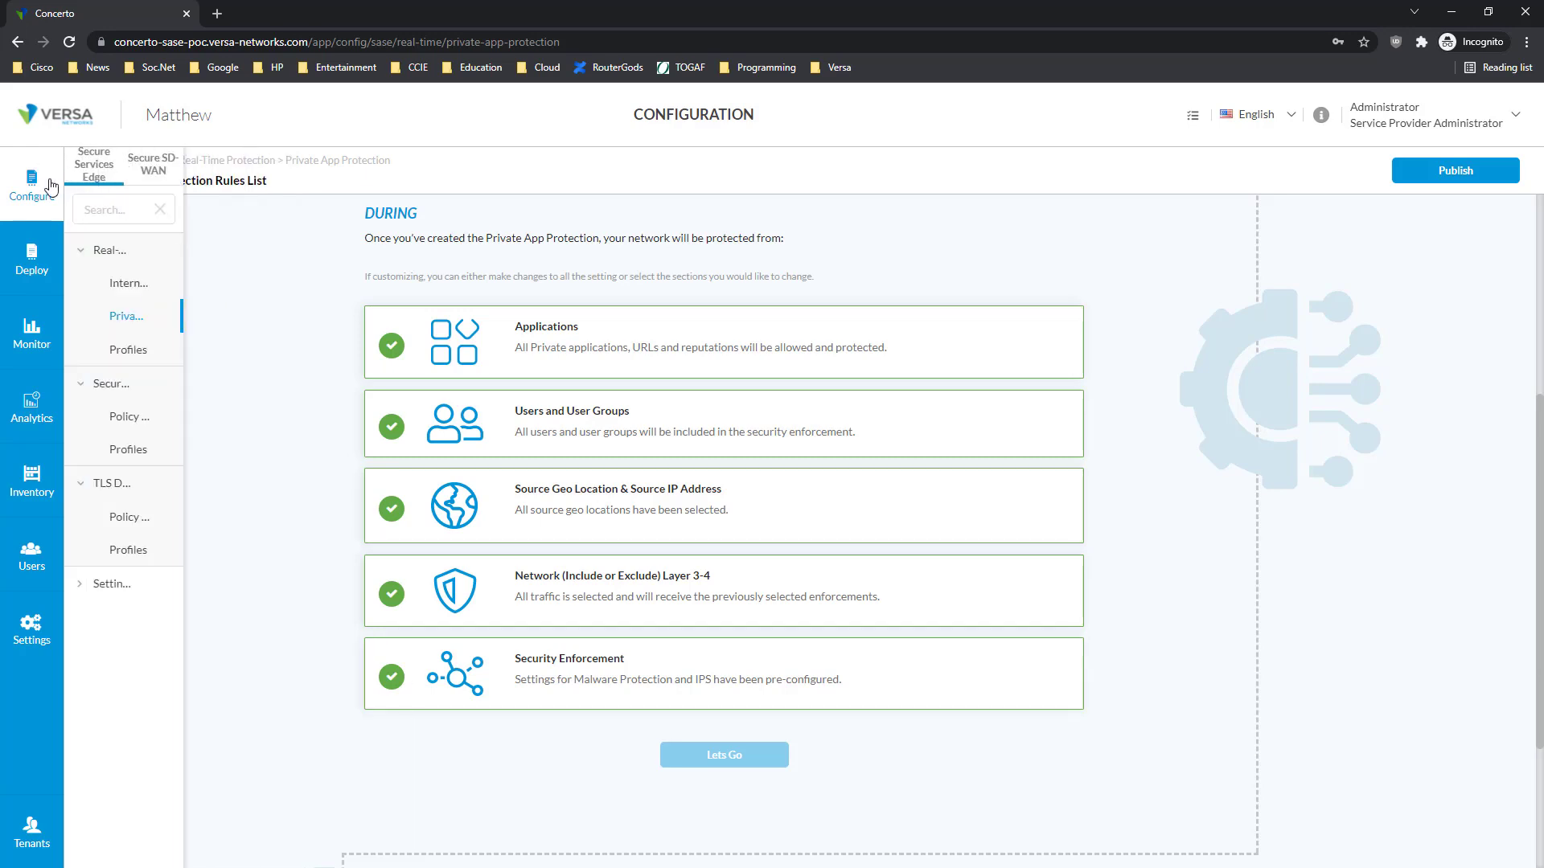
left_click(107, 585)
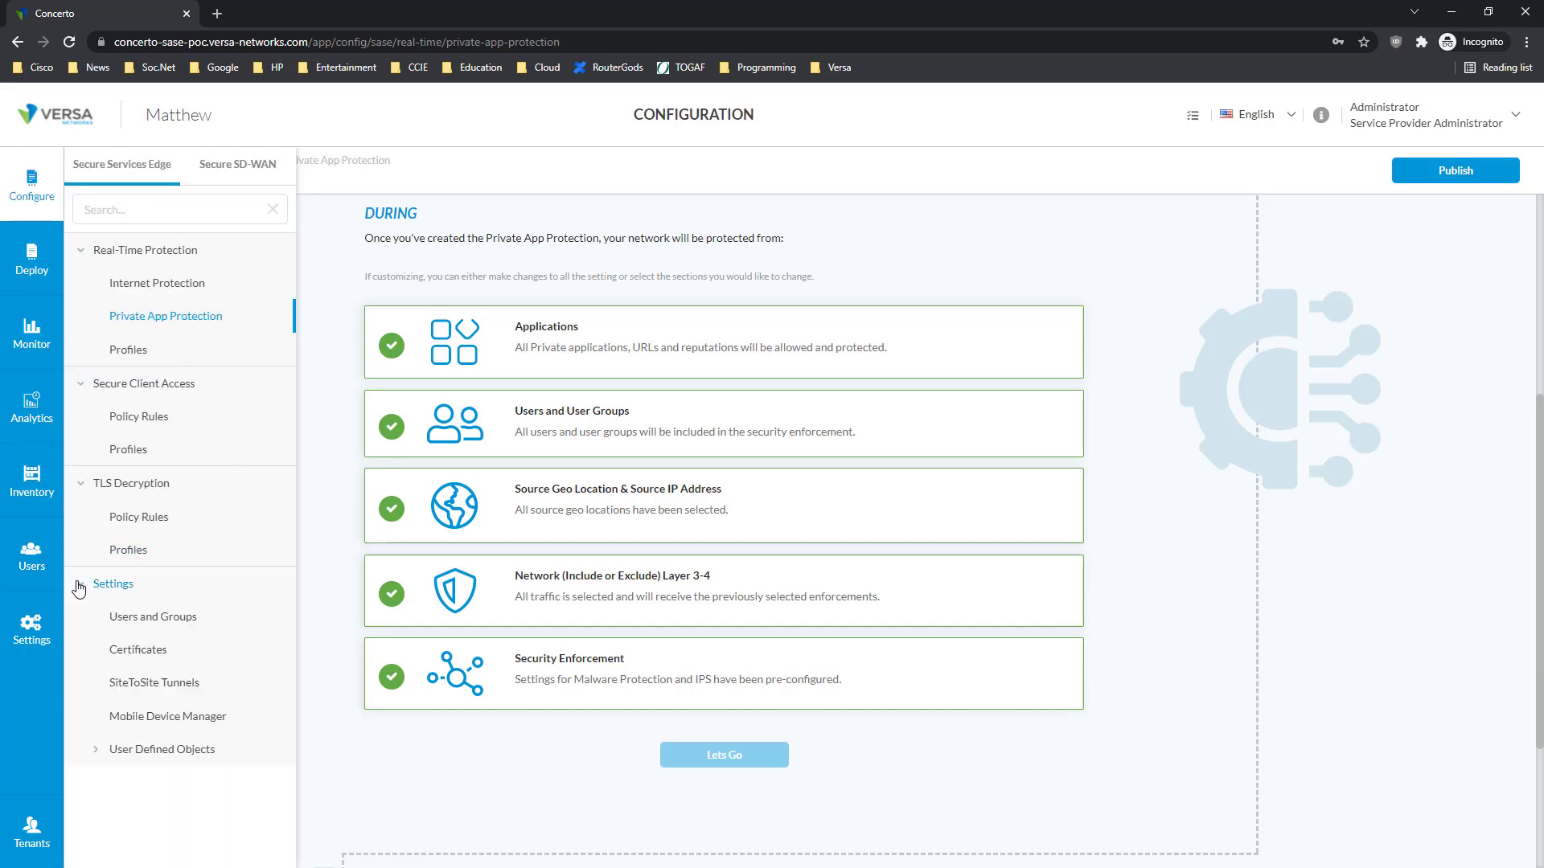
left_click(156, 623)
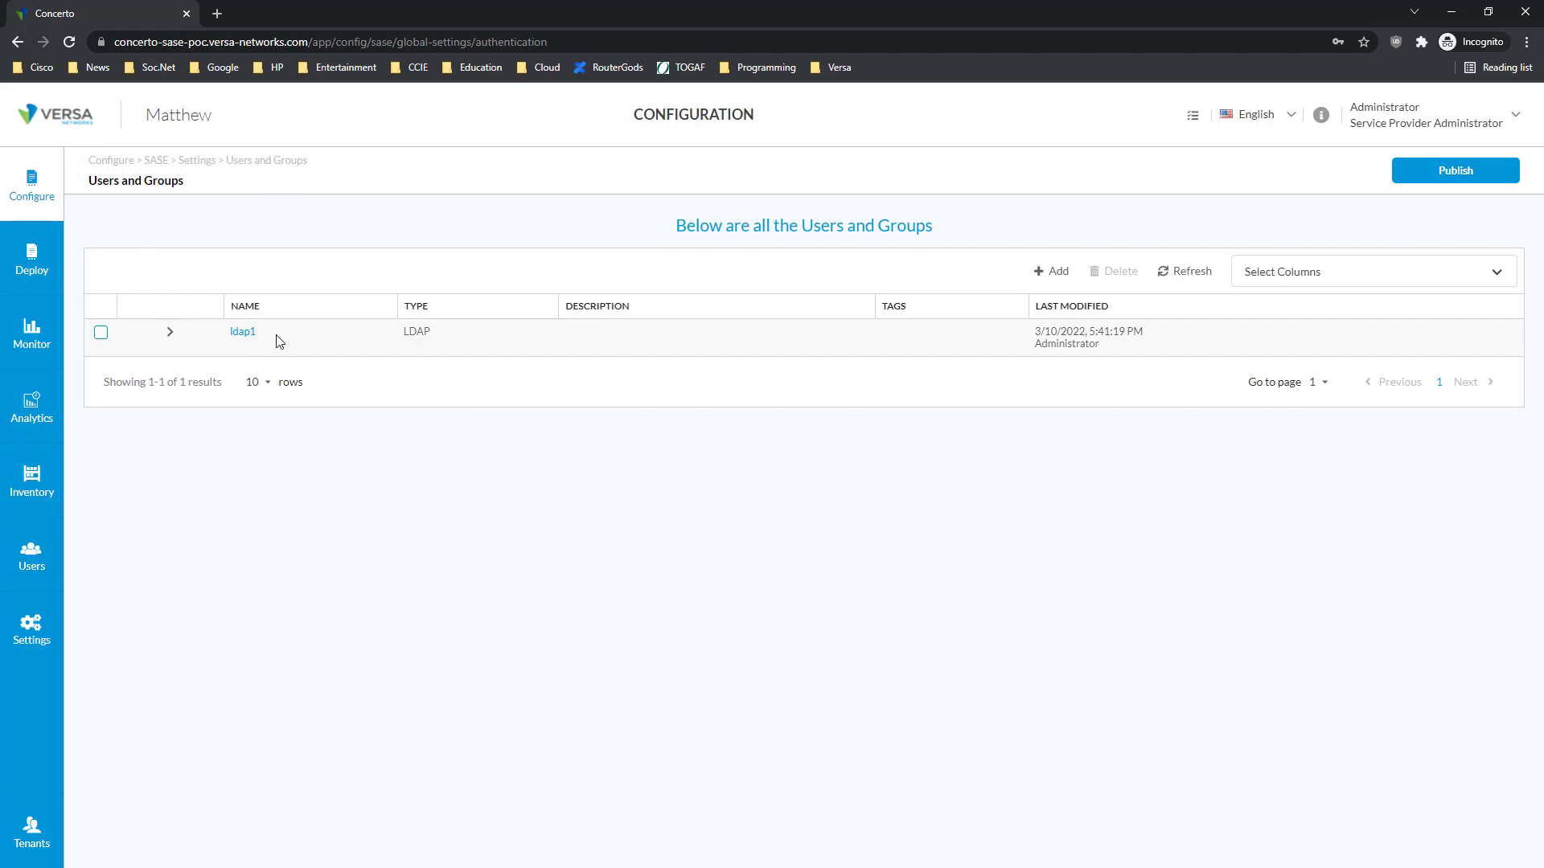
left_click(171, 333)
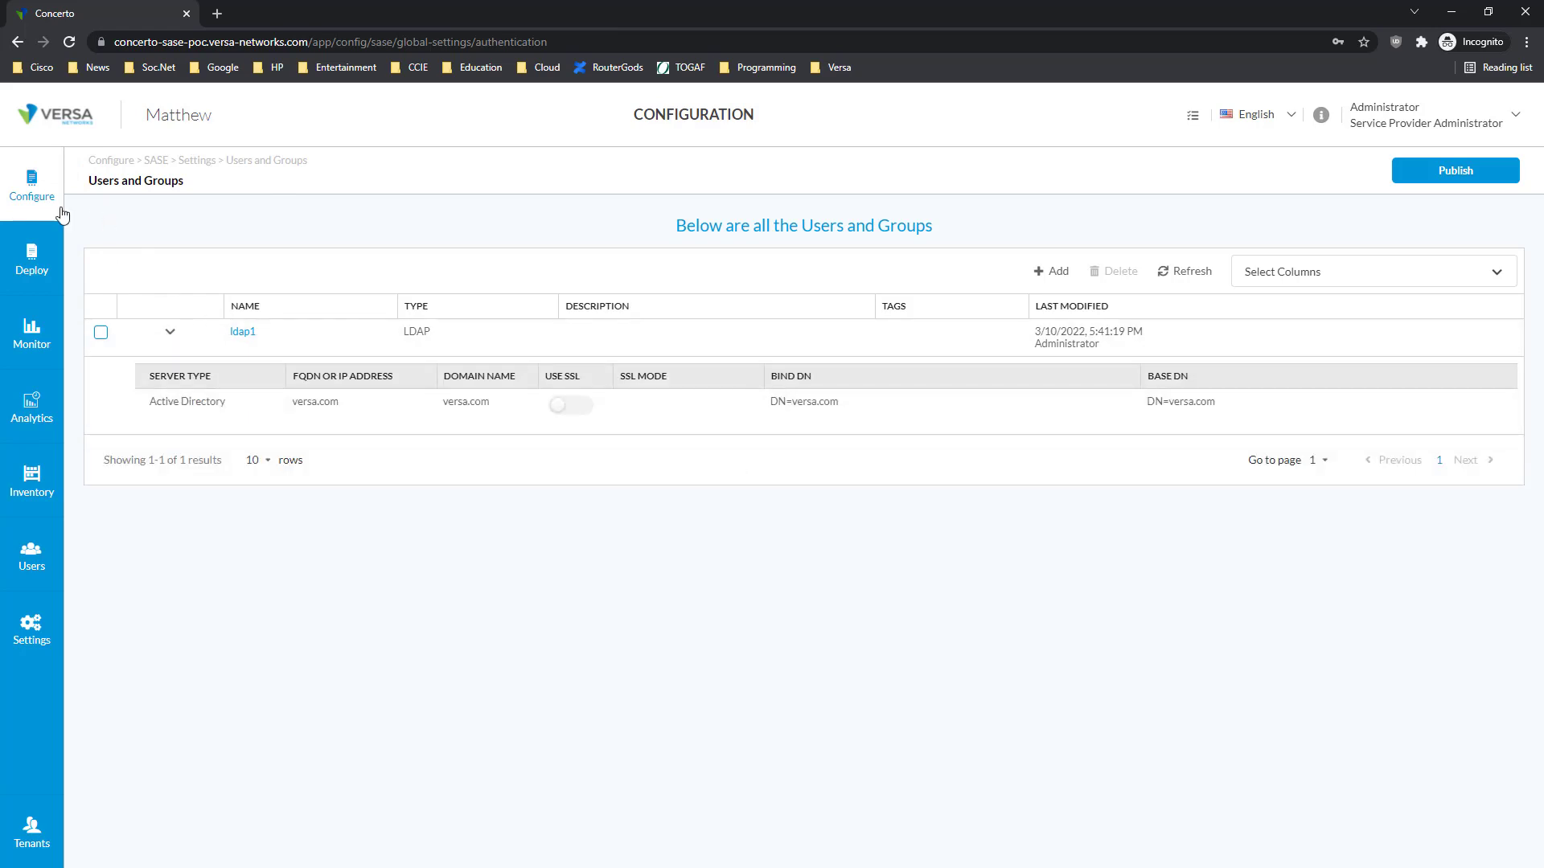
Open the SASE Certificates settings to examine the tenant's certificates
mouse_move(45, 205)
left_click(138, 650)
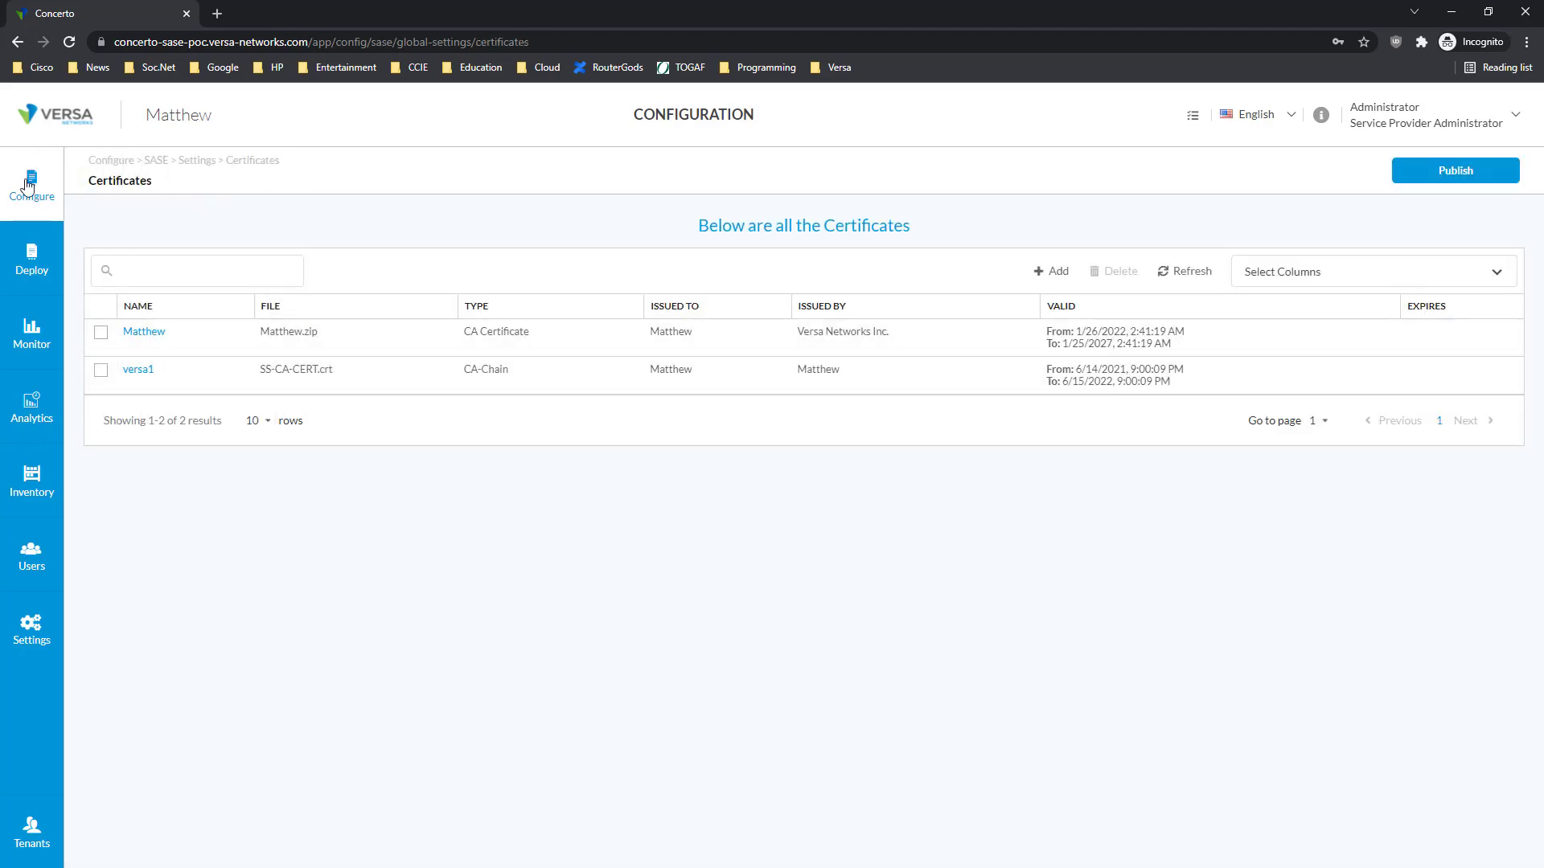
mouse_move(26, 194)
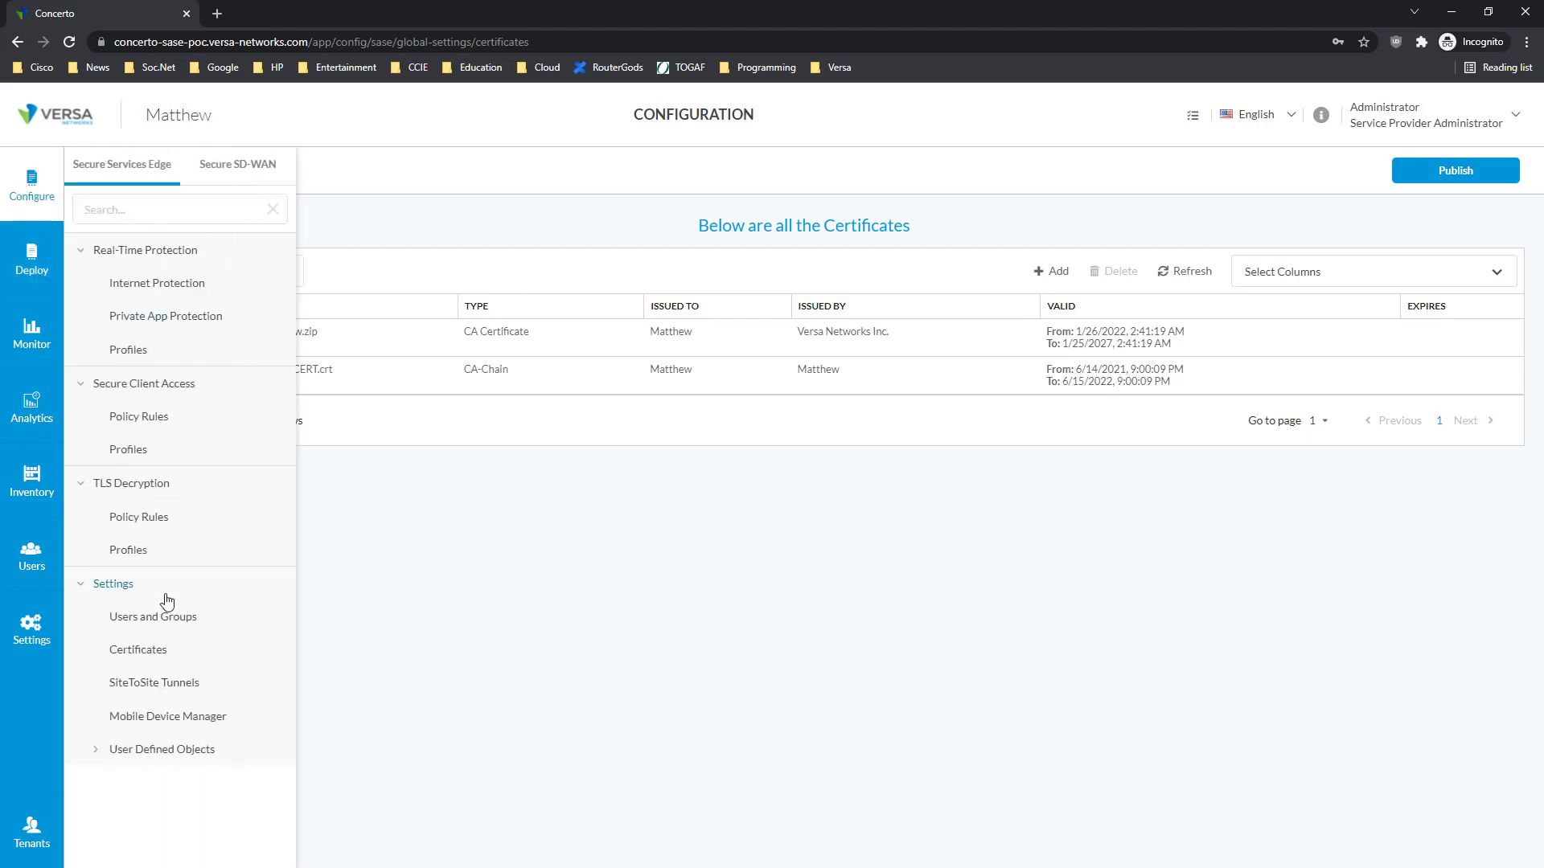
Open the SASE site-to-site tunnel settings to examine the tenant's tunnels
left_click(153, 685)
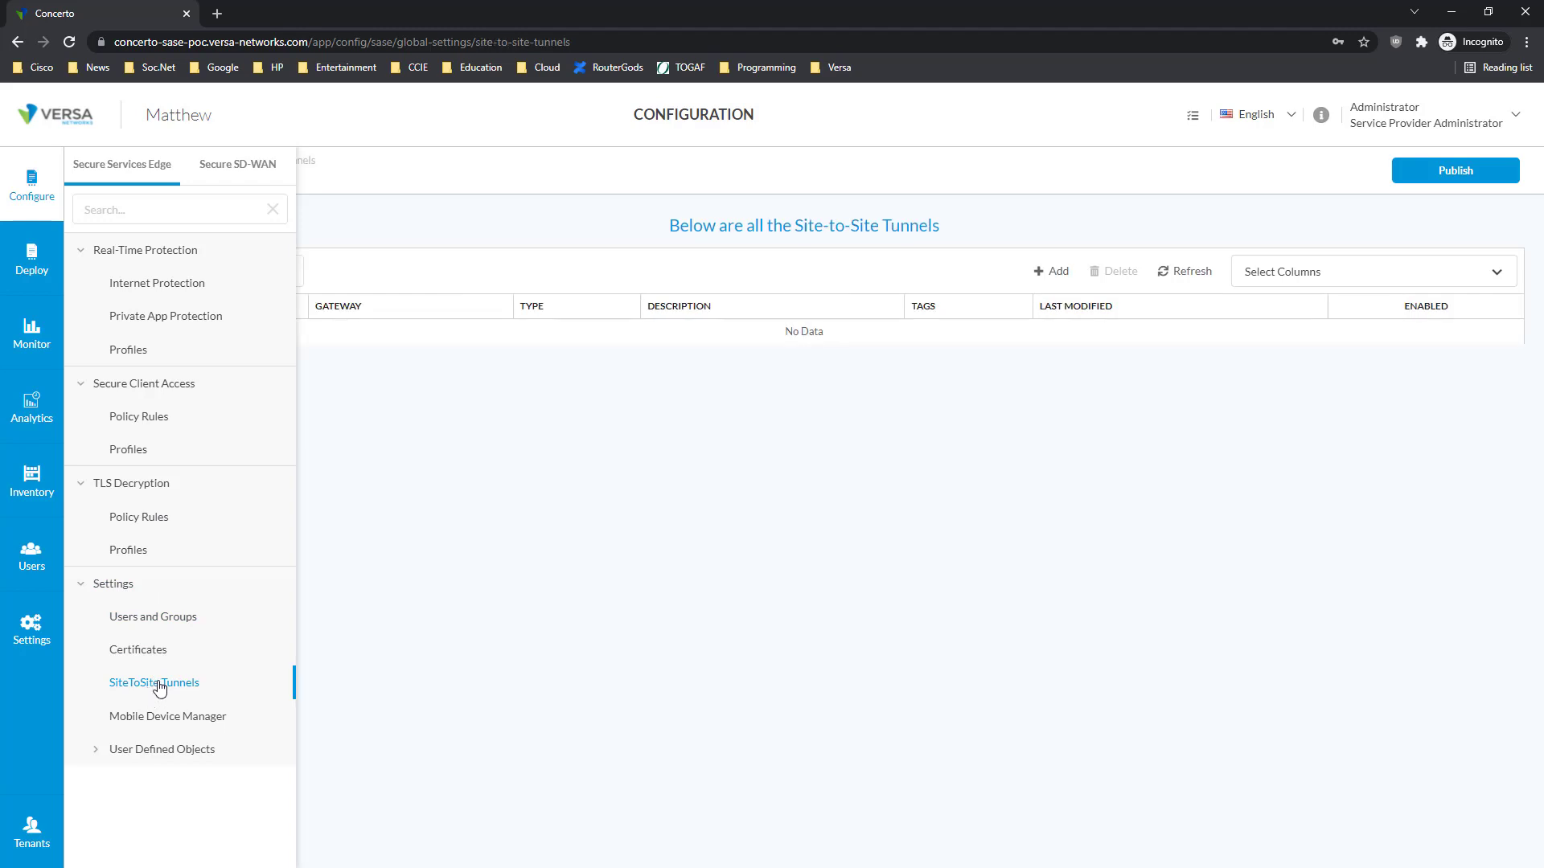
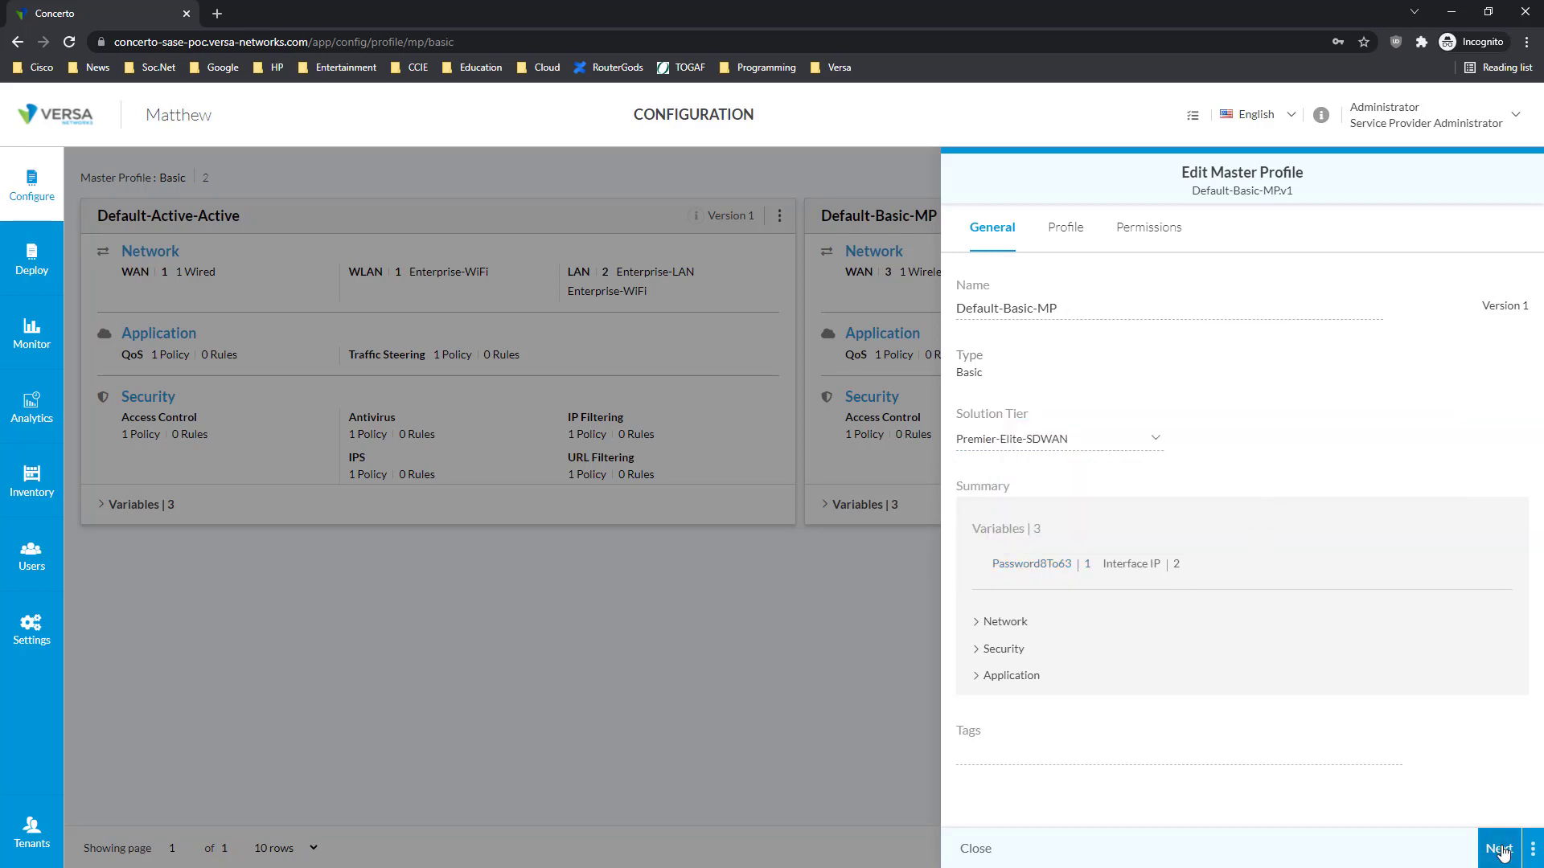
From the Default-Basic-MP network diagram, open the connection settings of the Internet WAN interface
left_click(1502, 851)
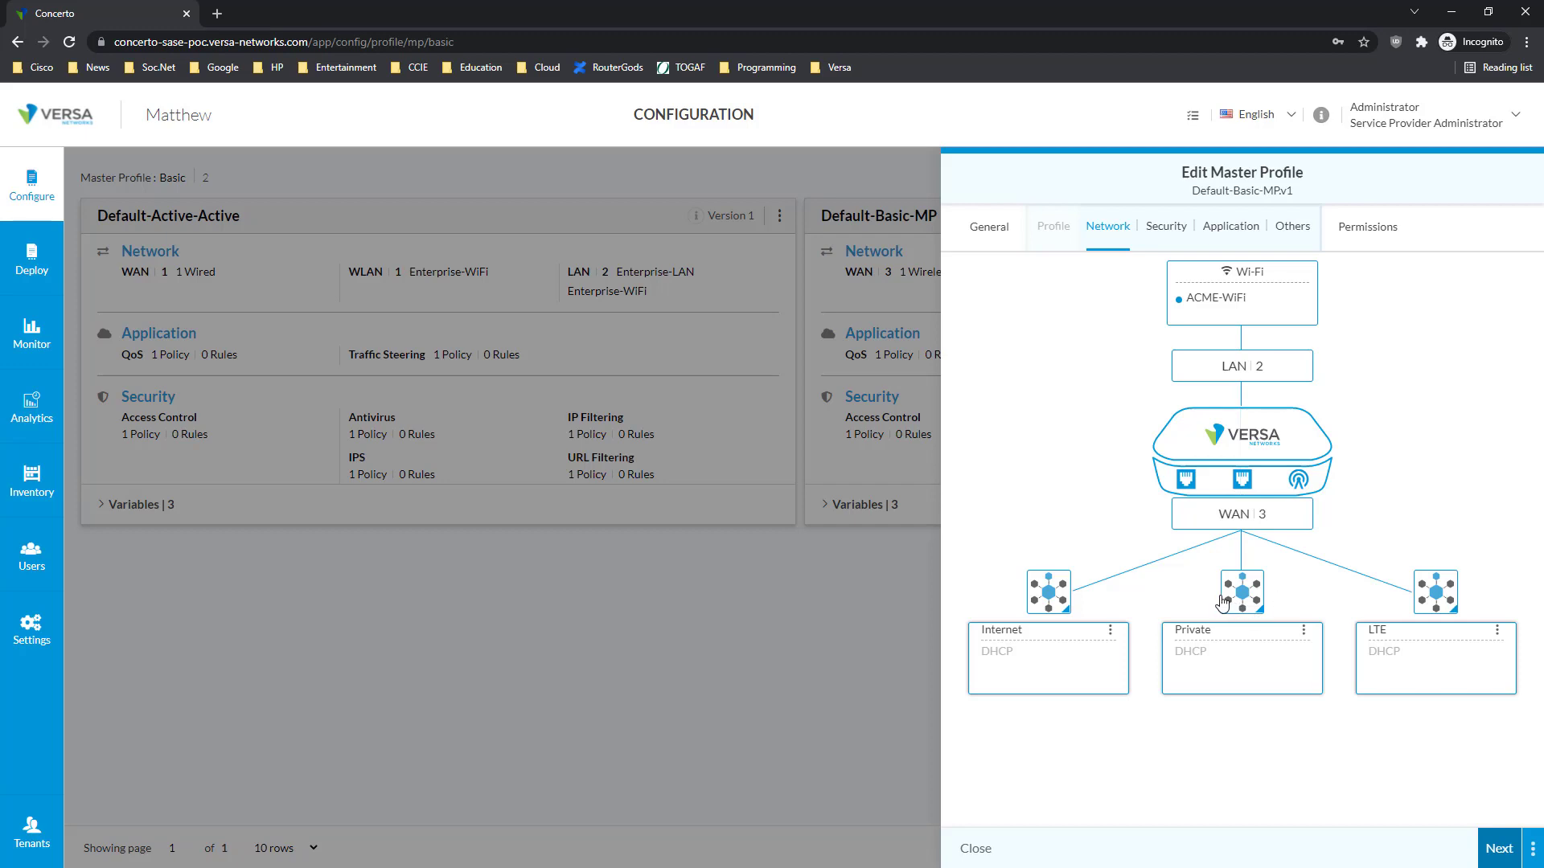
left_click(1251, 521)
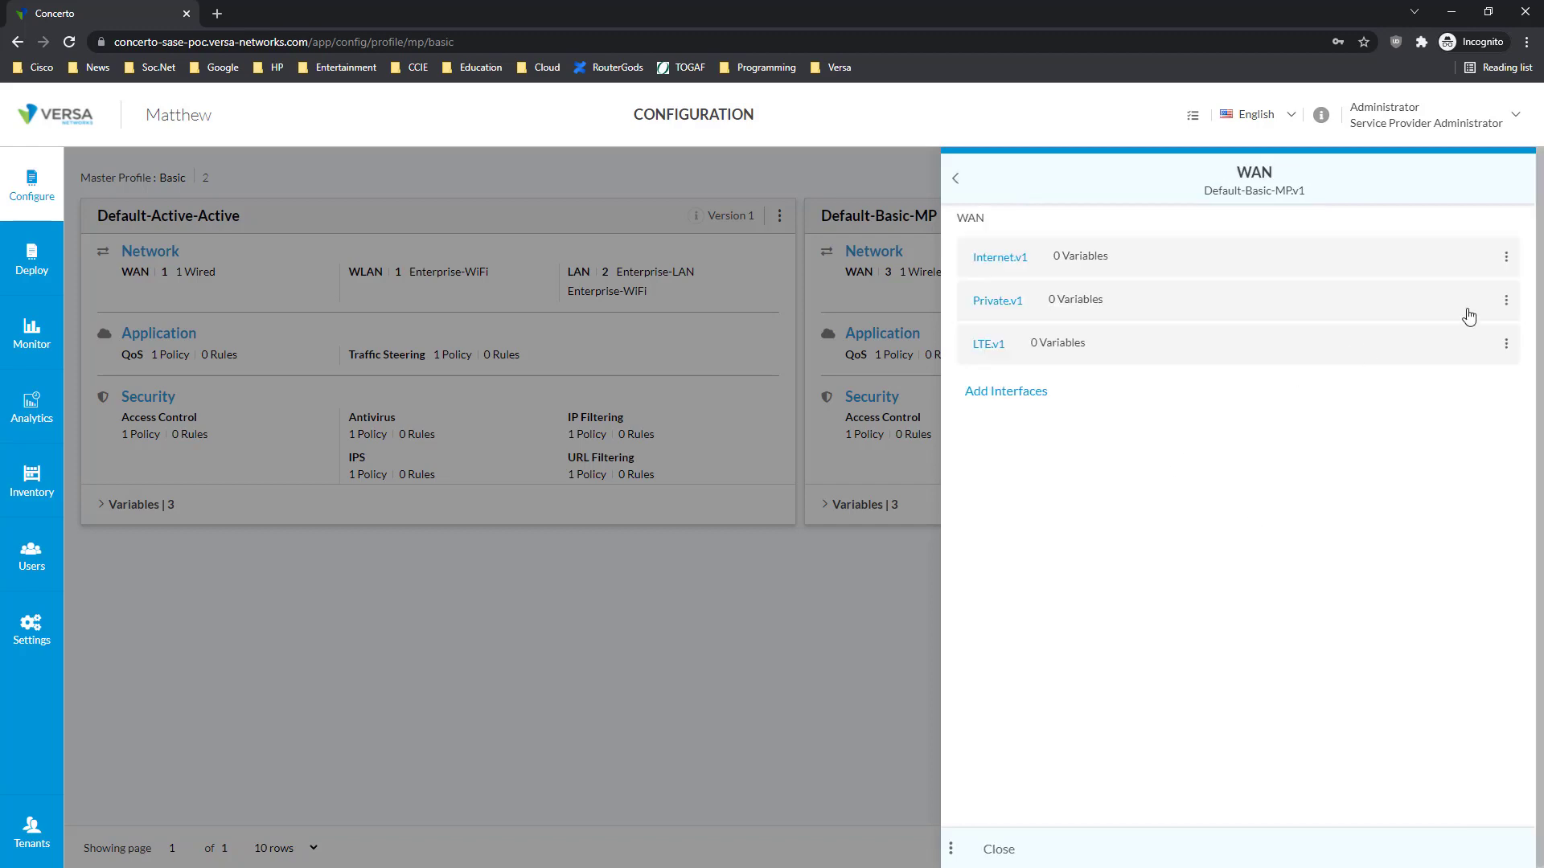
left_click(1515, 259)
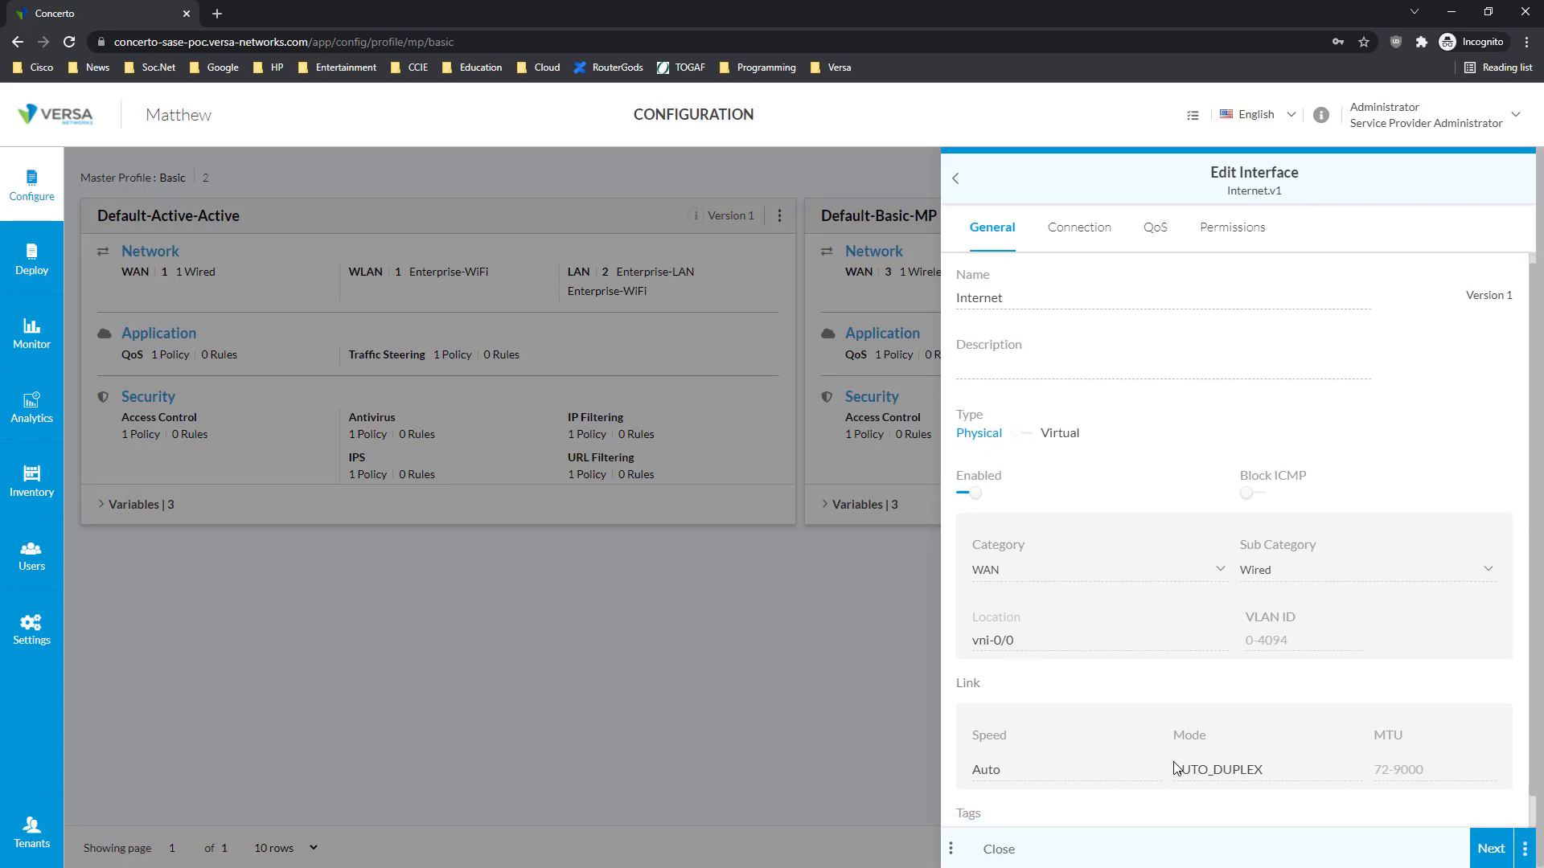
left_click(1084, 232)
Try setting the Internet interface's connection name to Internet and its IPv4 addressing to static with variables $ip1 and $nh as next hop
left_click(1297, 315)
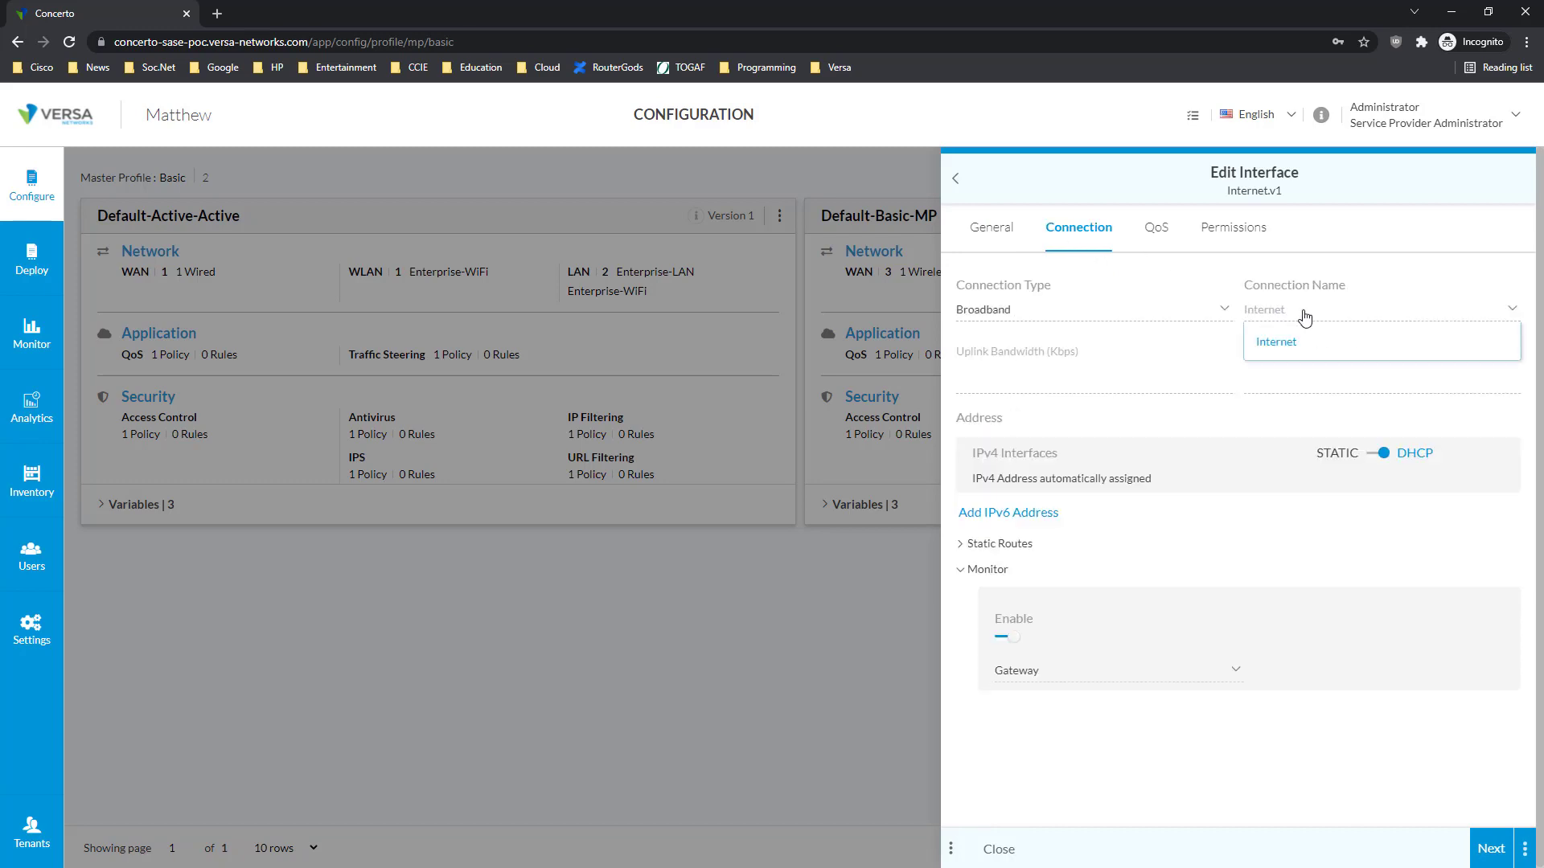
left_click(1287, 342)
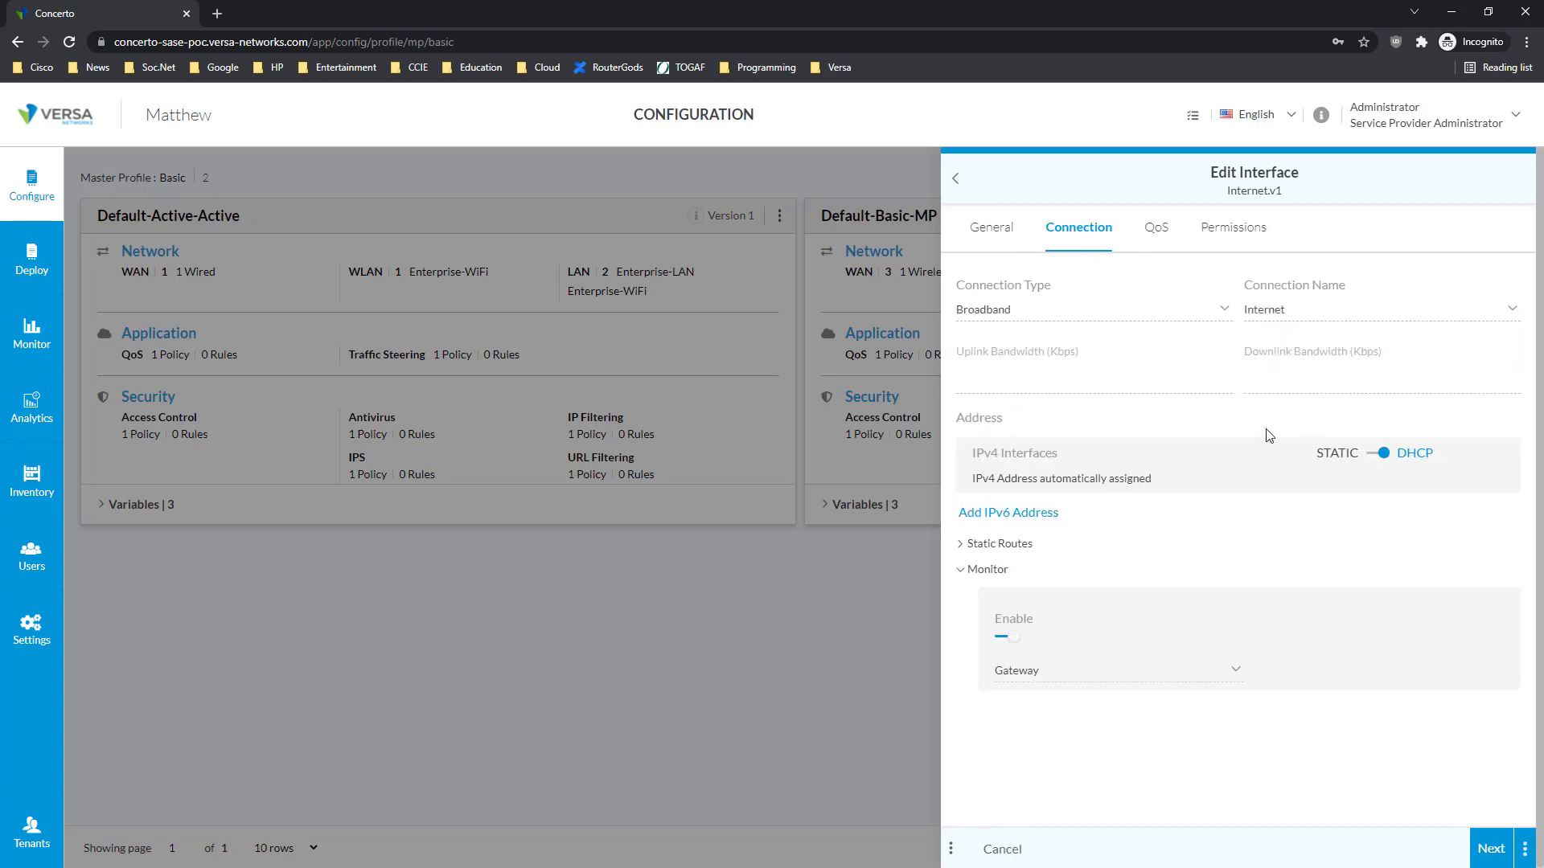
left_click(1382, 456)
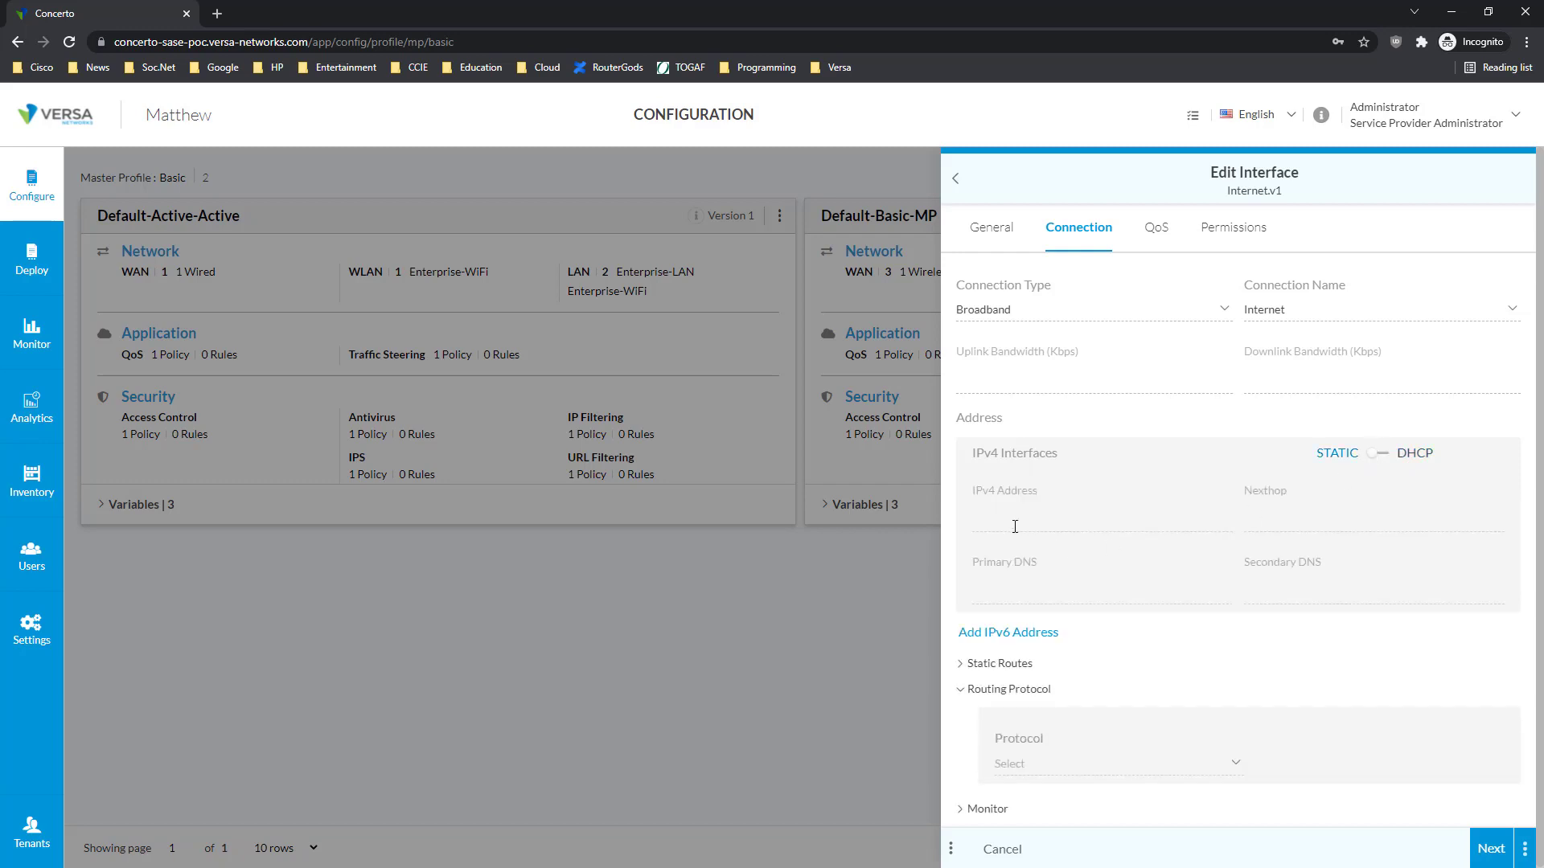
type("$")
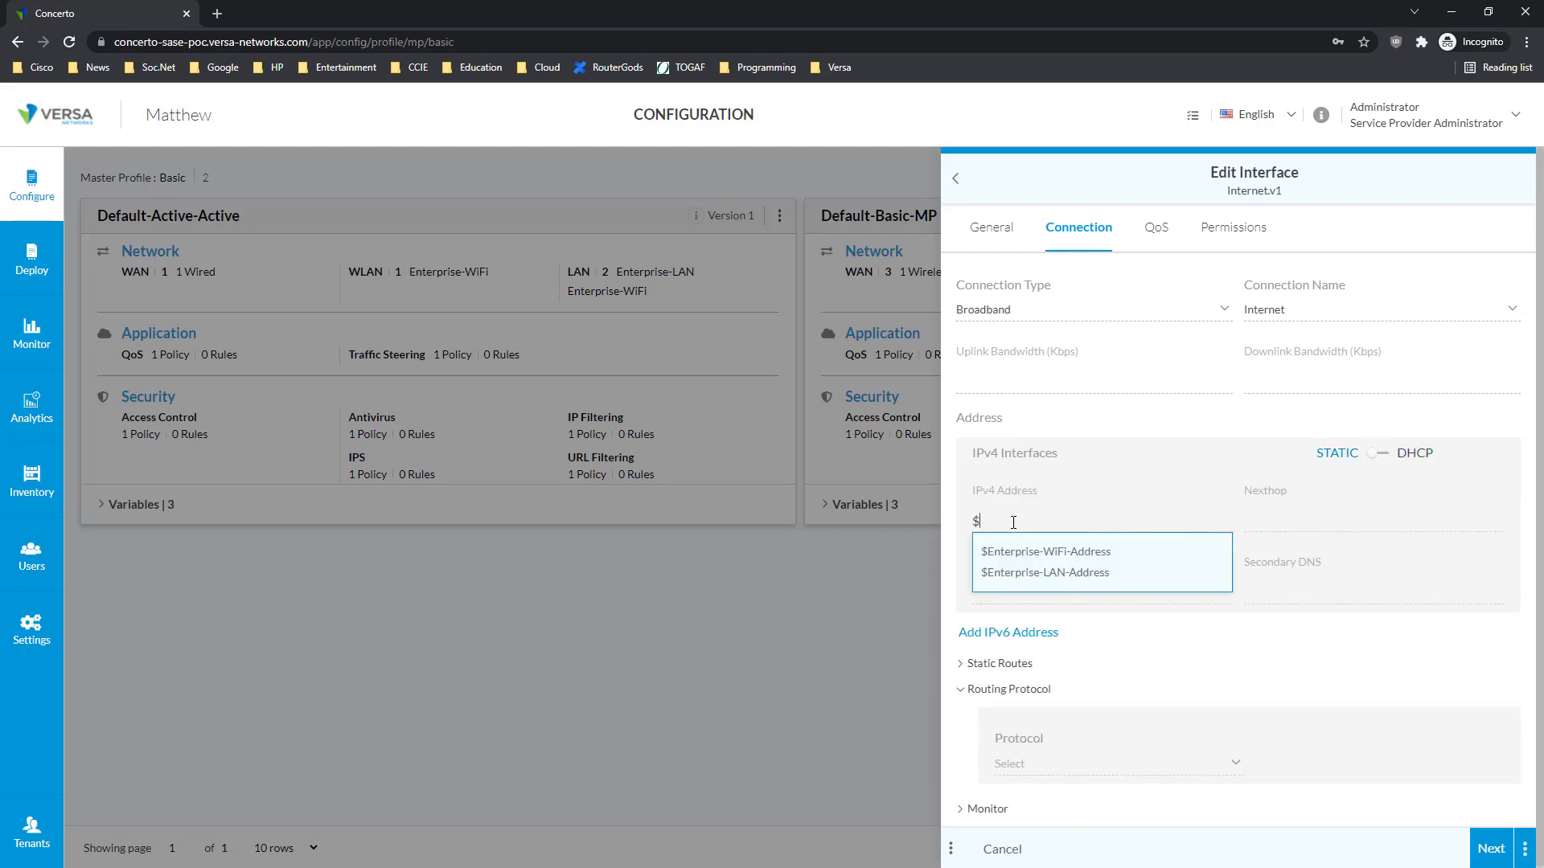
type("ip1")
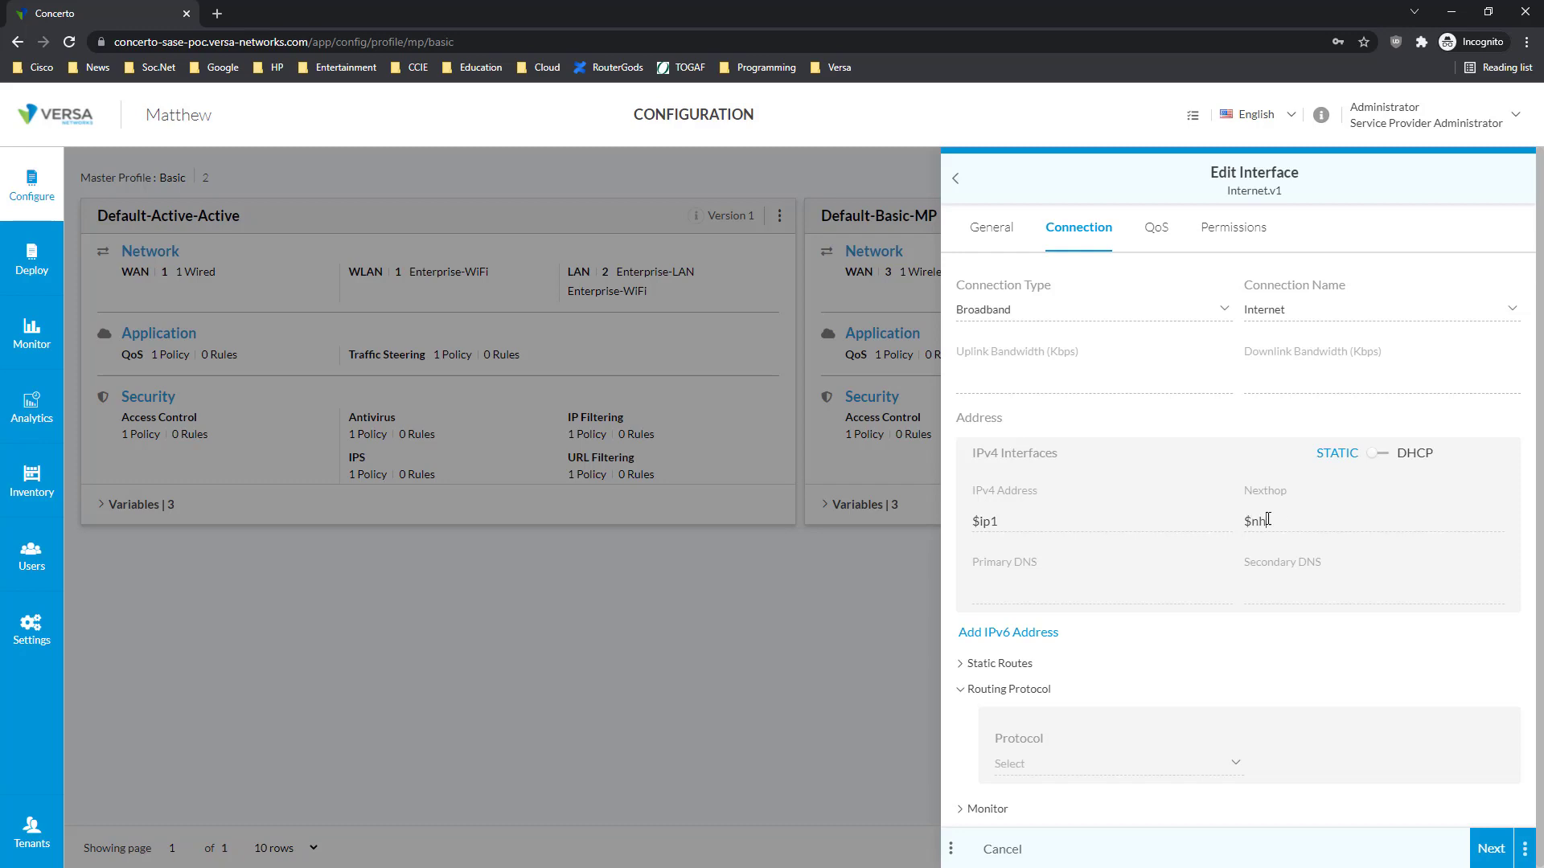
Examine the Internet interface's static route and routing protocol options, and discard the interface edits
left_click(967, 673)
left_click(965, 664)
left_click(990, 689)
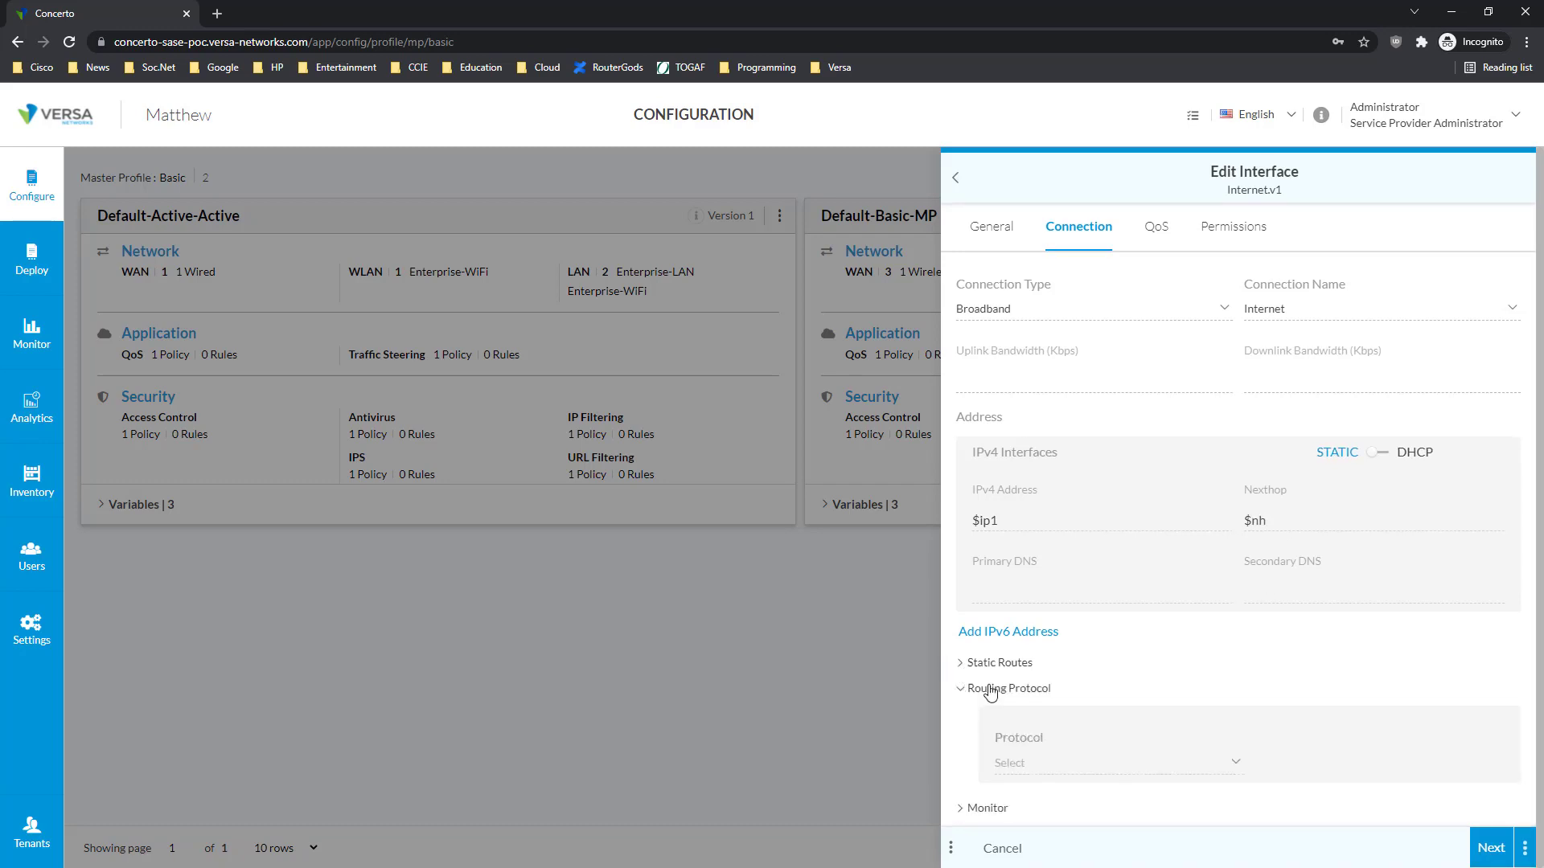
left_click(1075, 768)
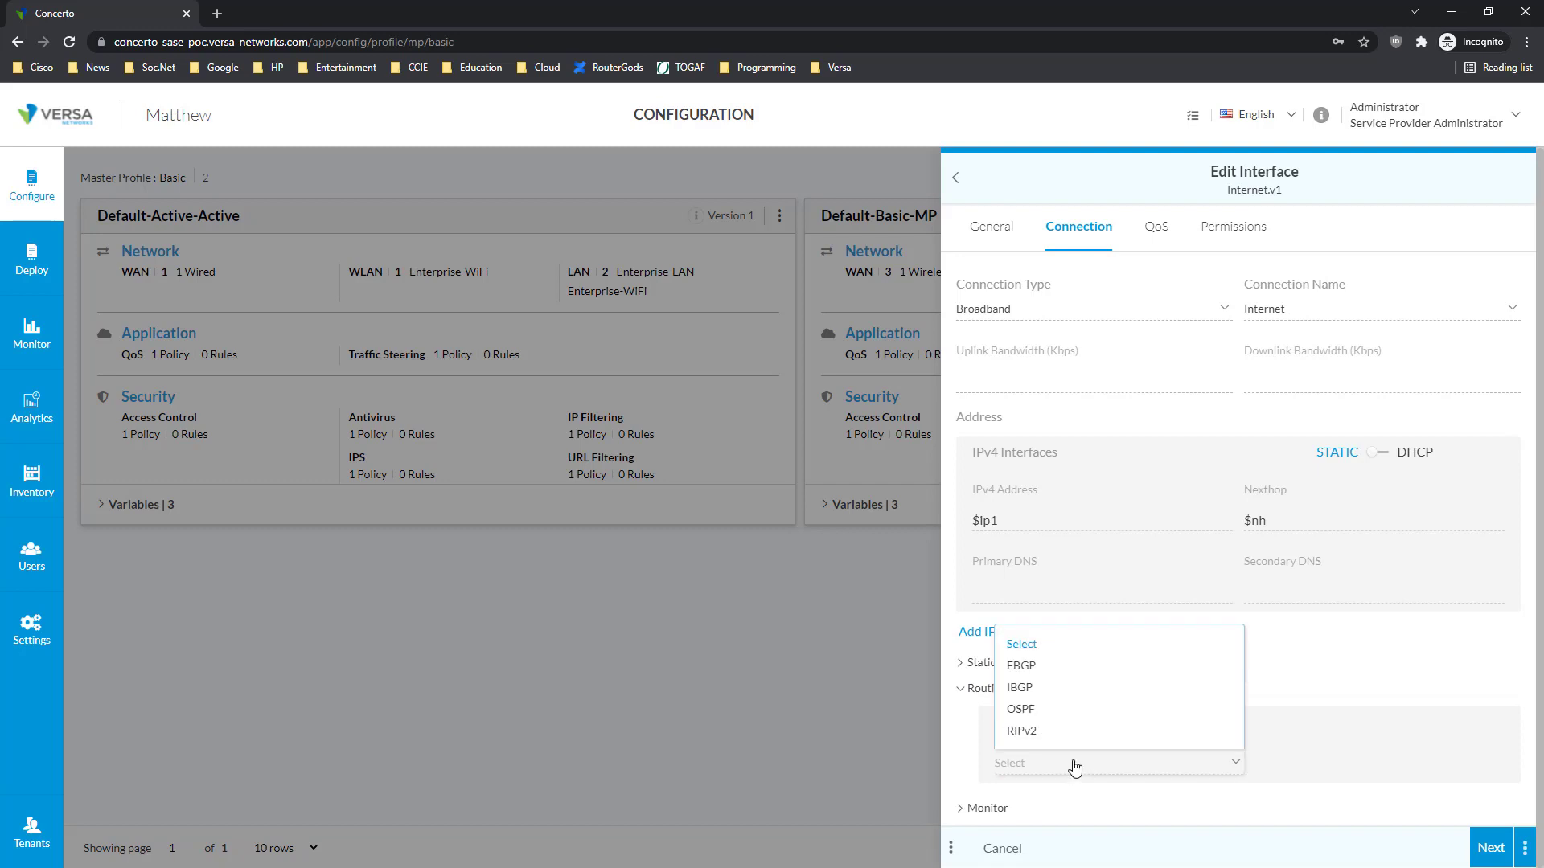
left_click(1371, 664)
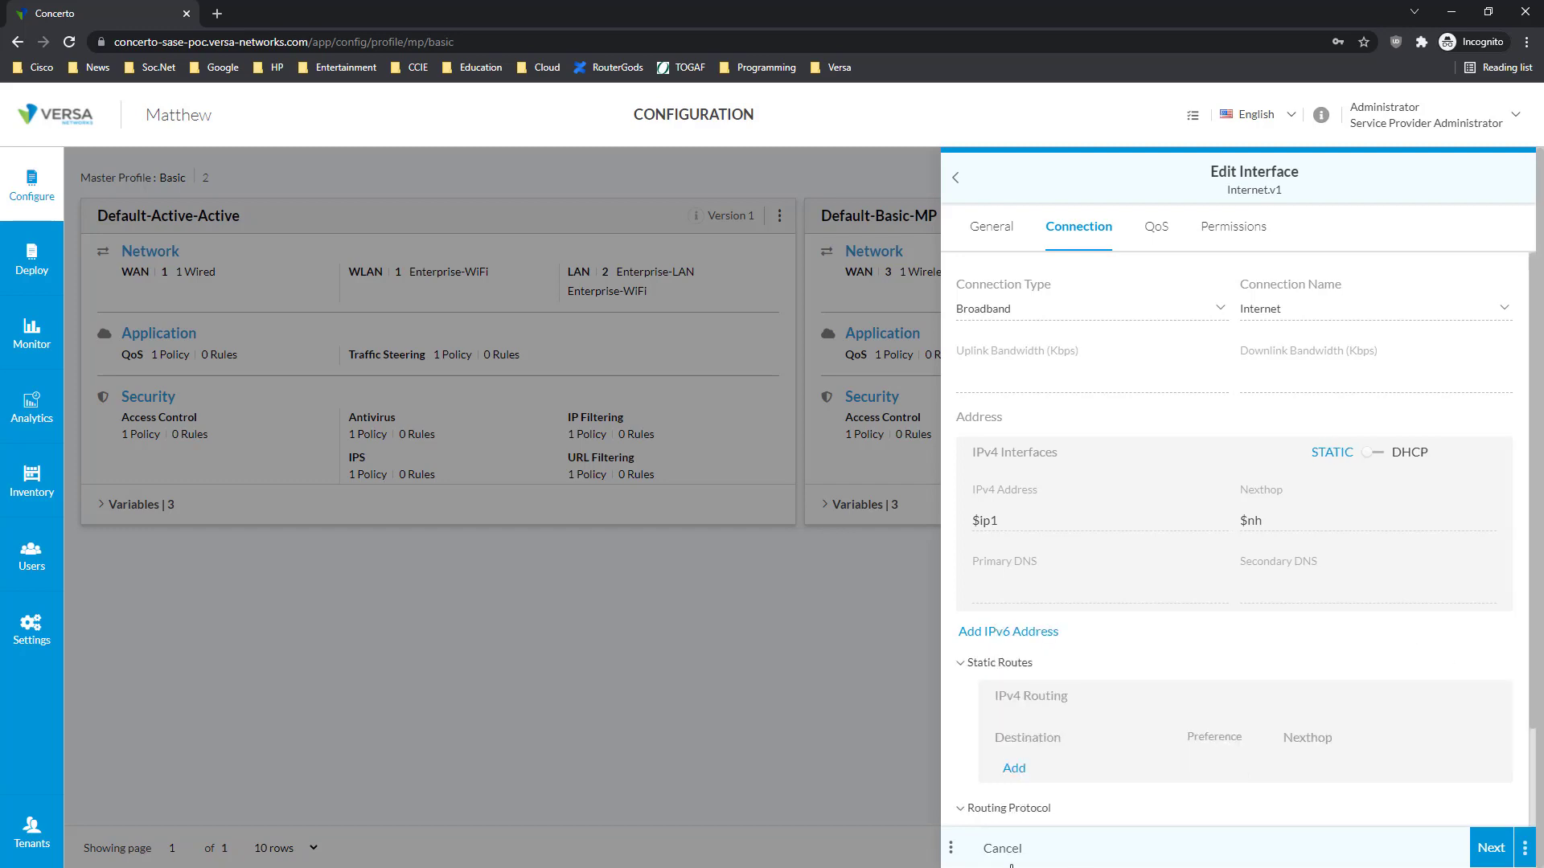
left_click(1019, 851)
left_click(1018, 850)
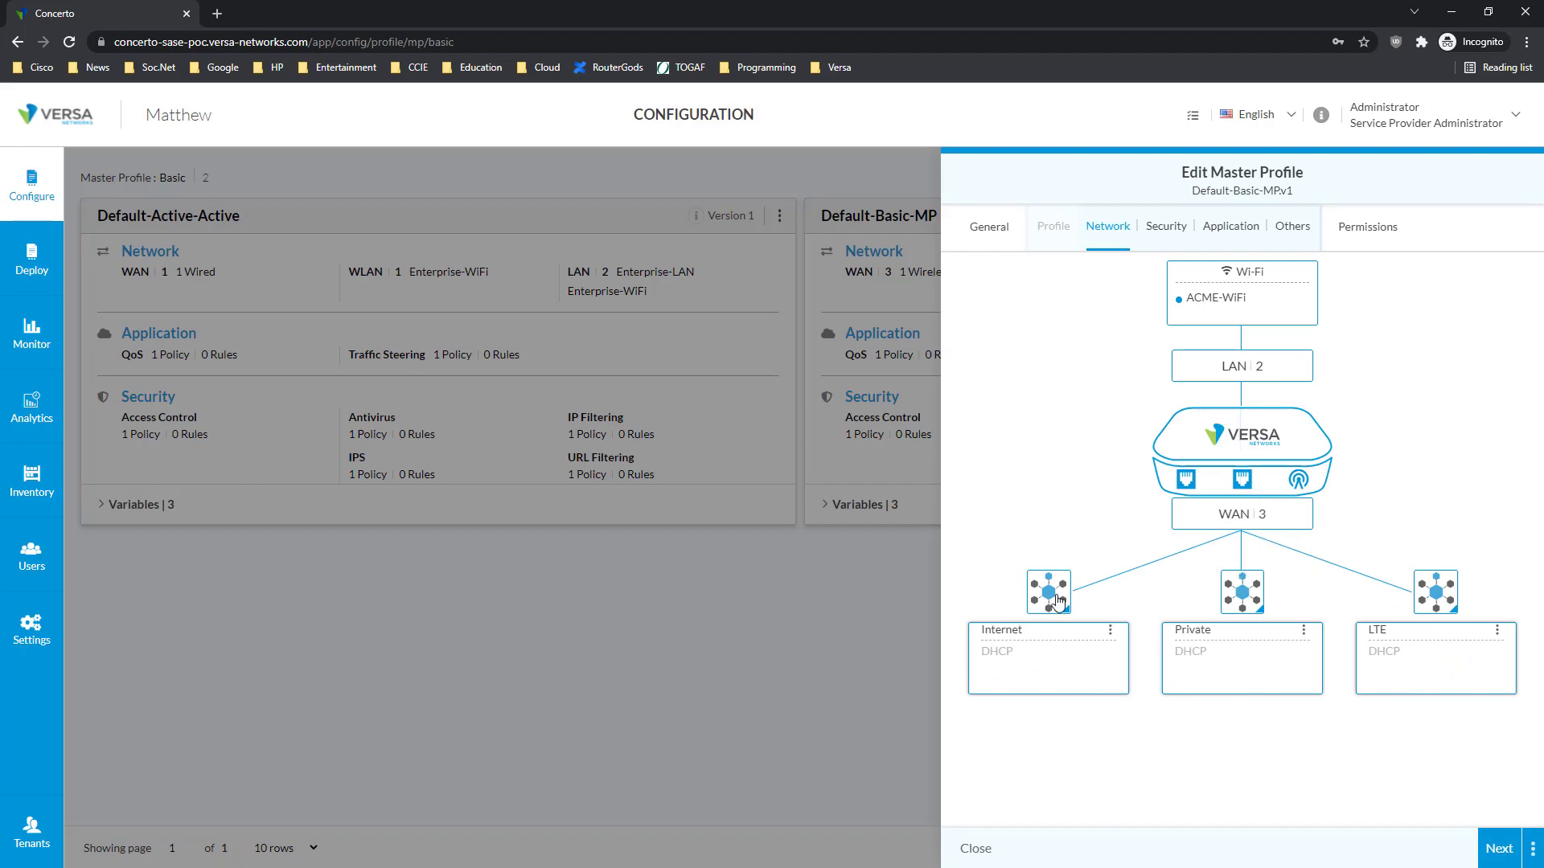
View the topology choices for the Internet link and the location options of the Enterprise-LAN interface
mouse_move(1055, 604)
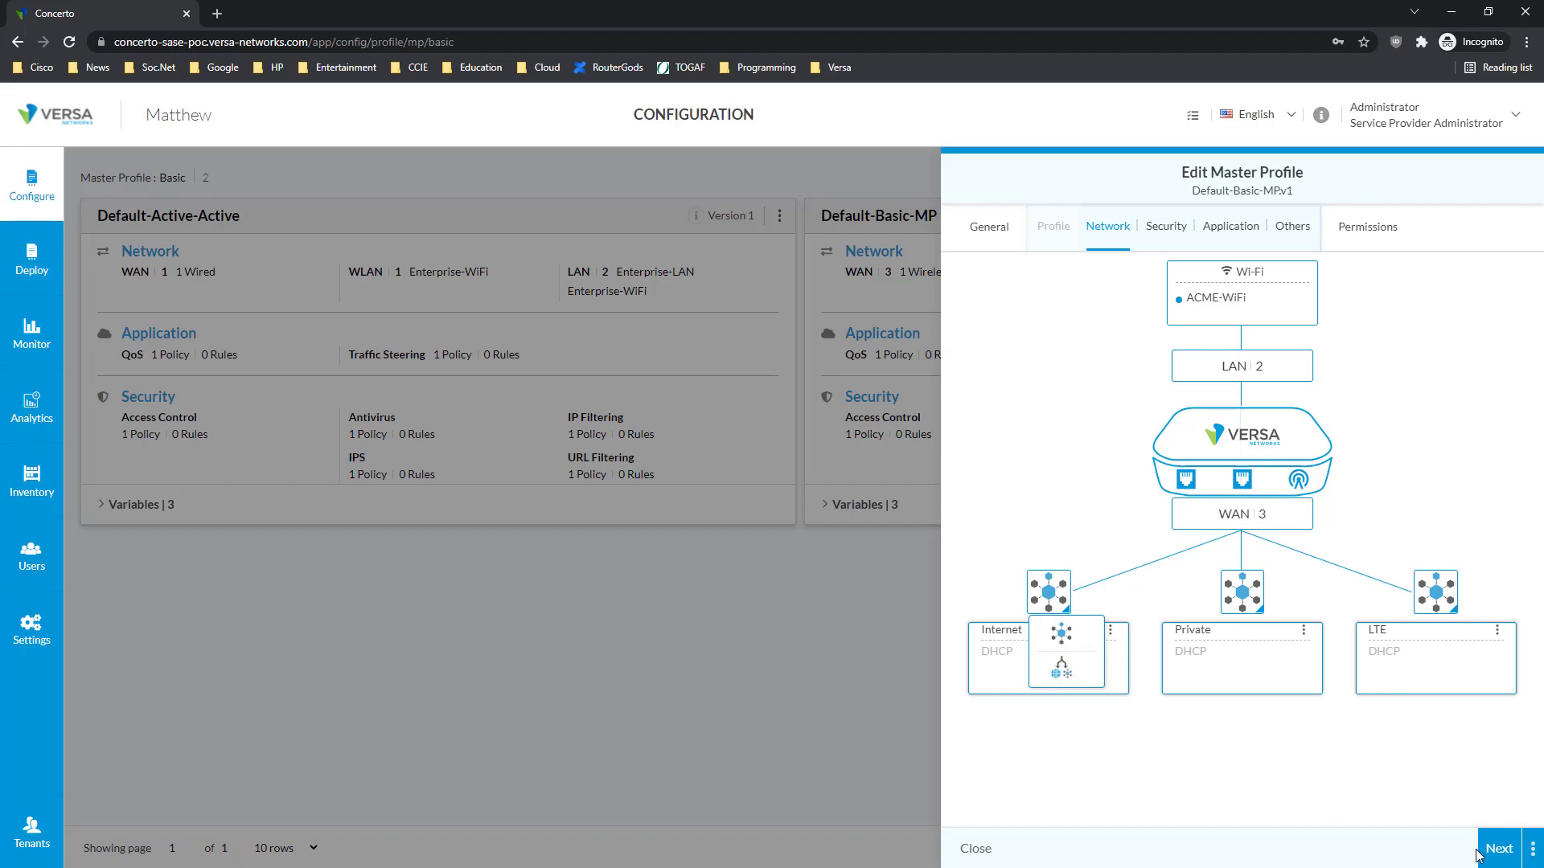
left_click(1353, 801)
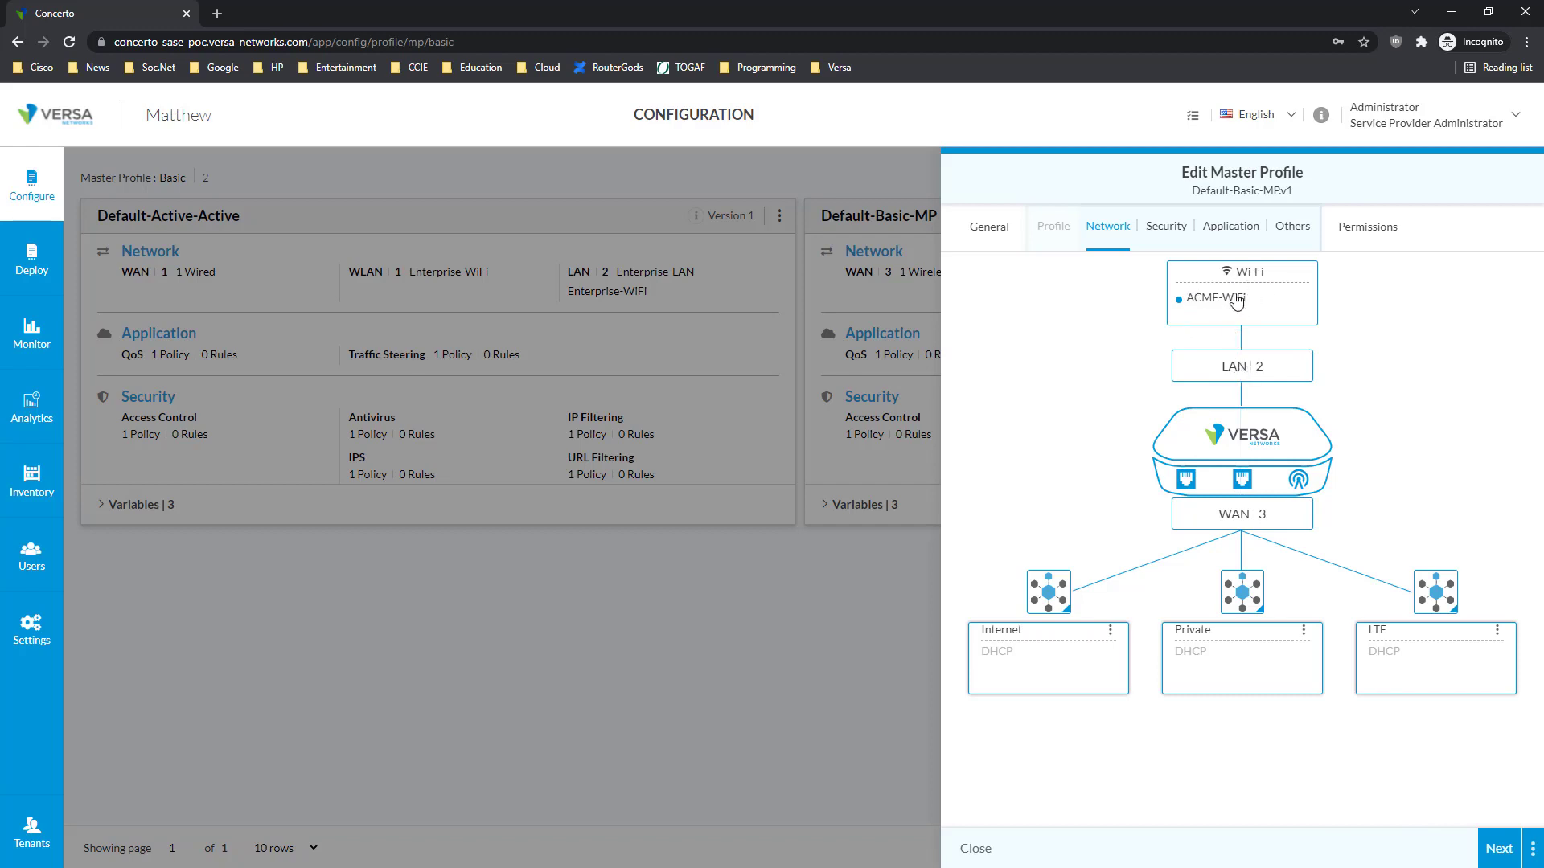
left_click(1245, 376)
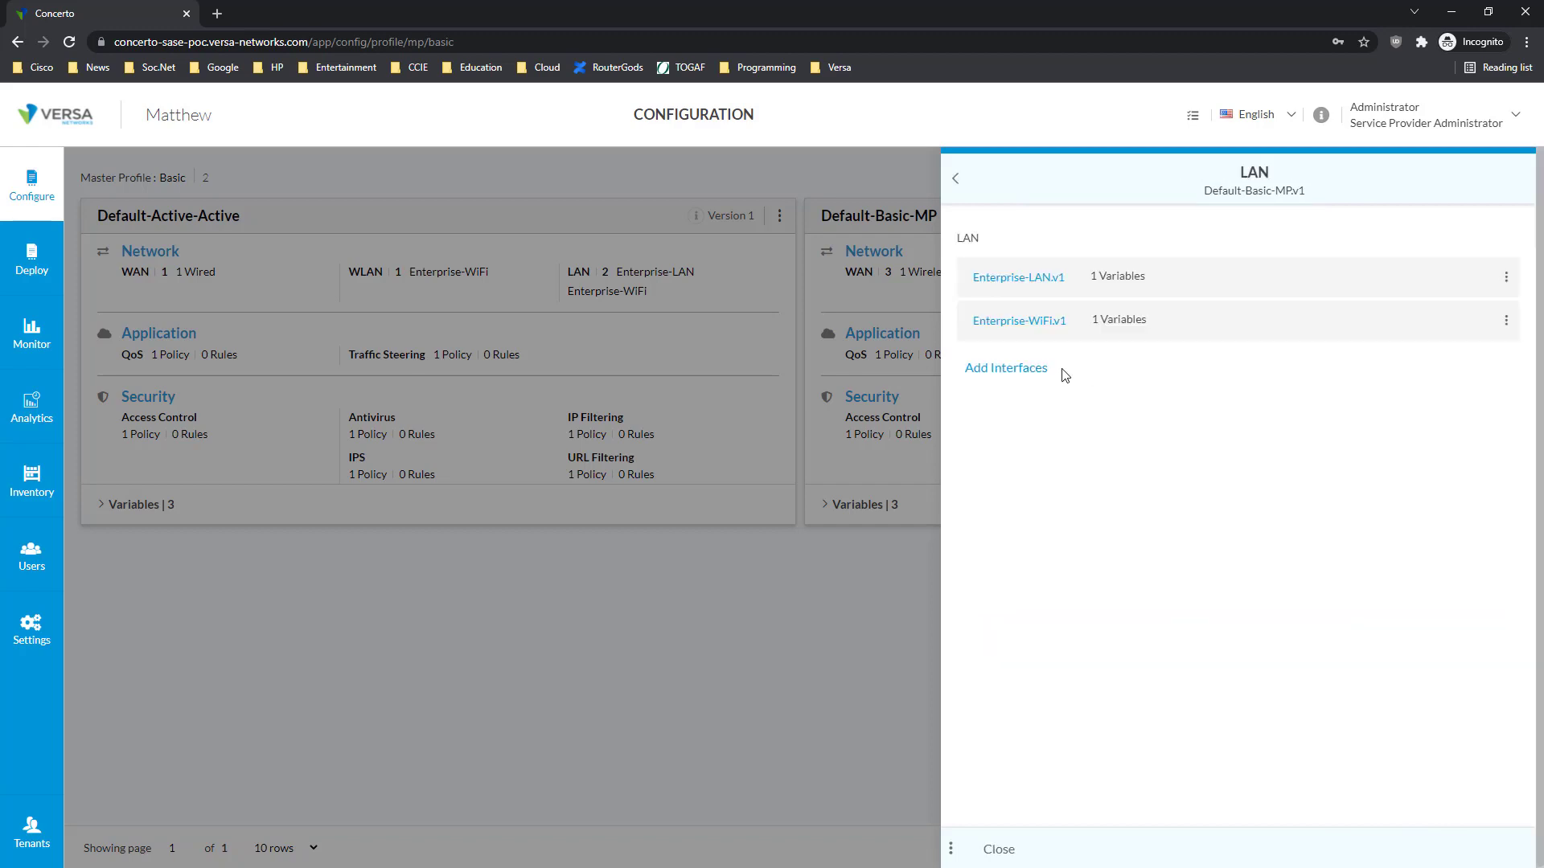
left_click(1010, 278)
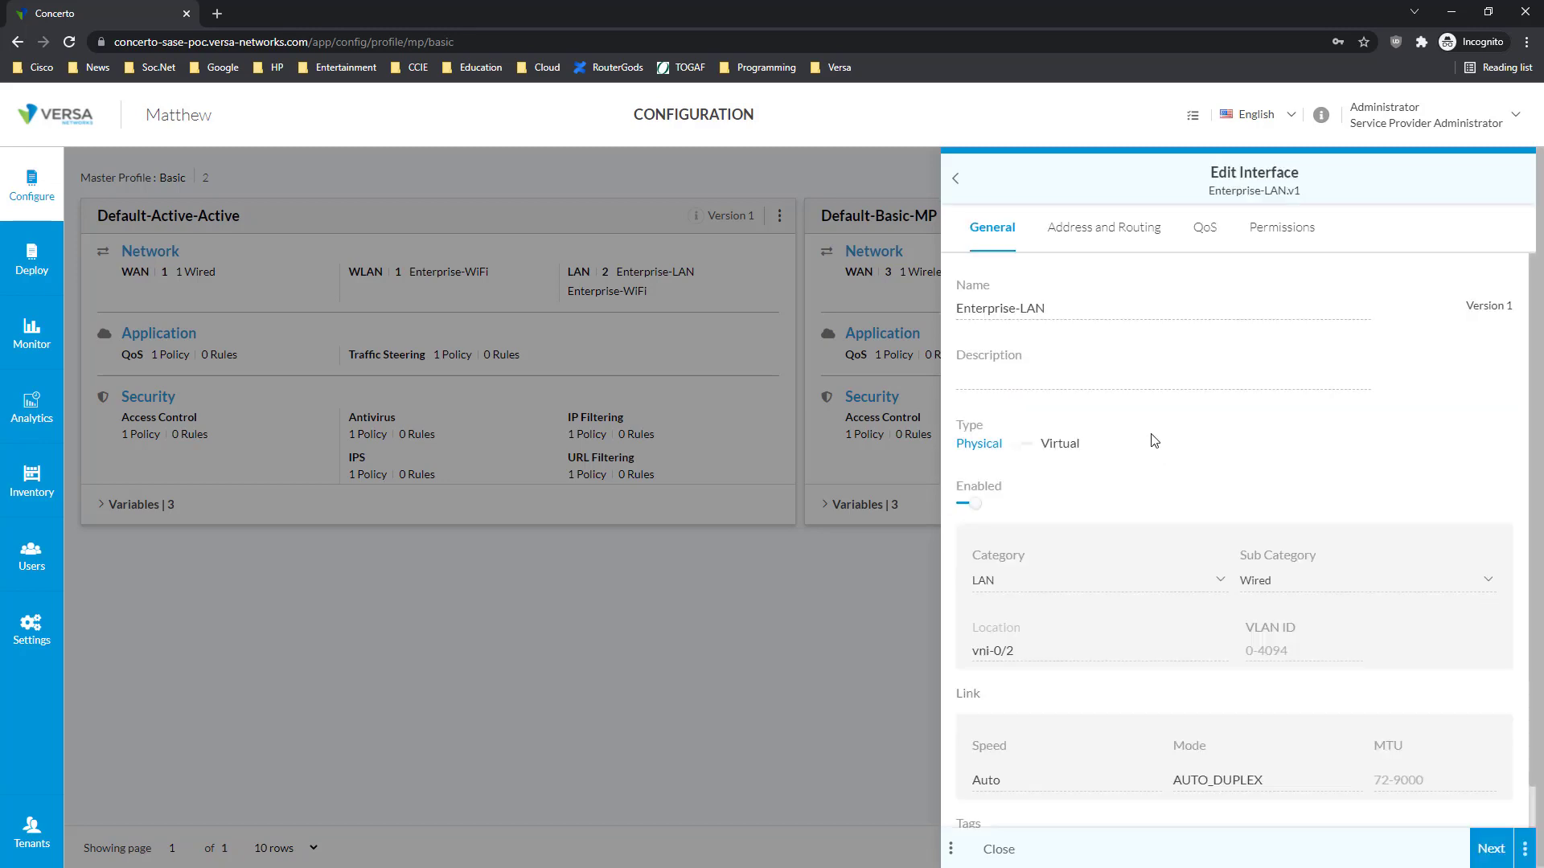
left_click(1024, 652)
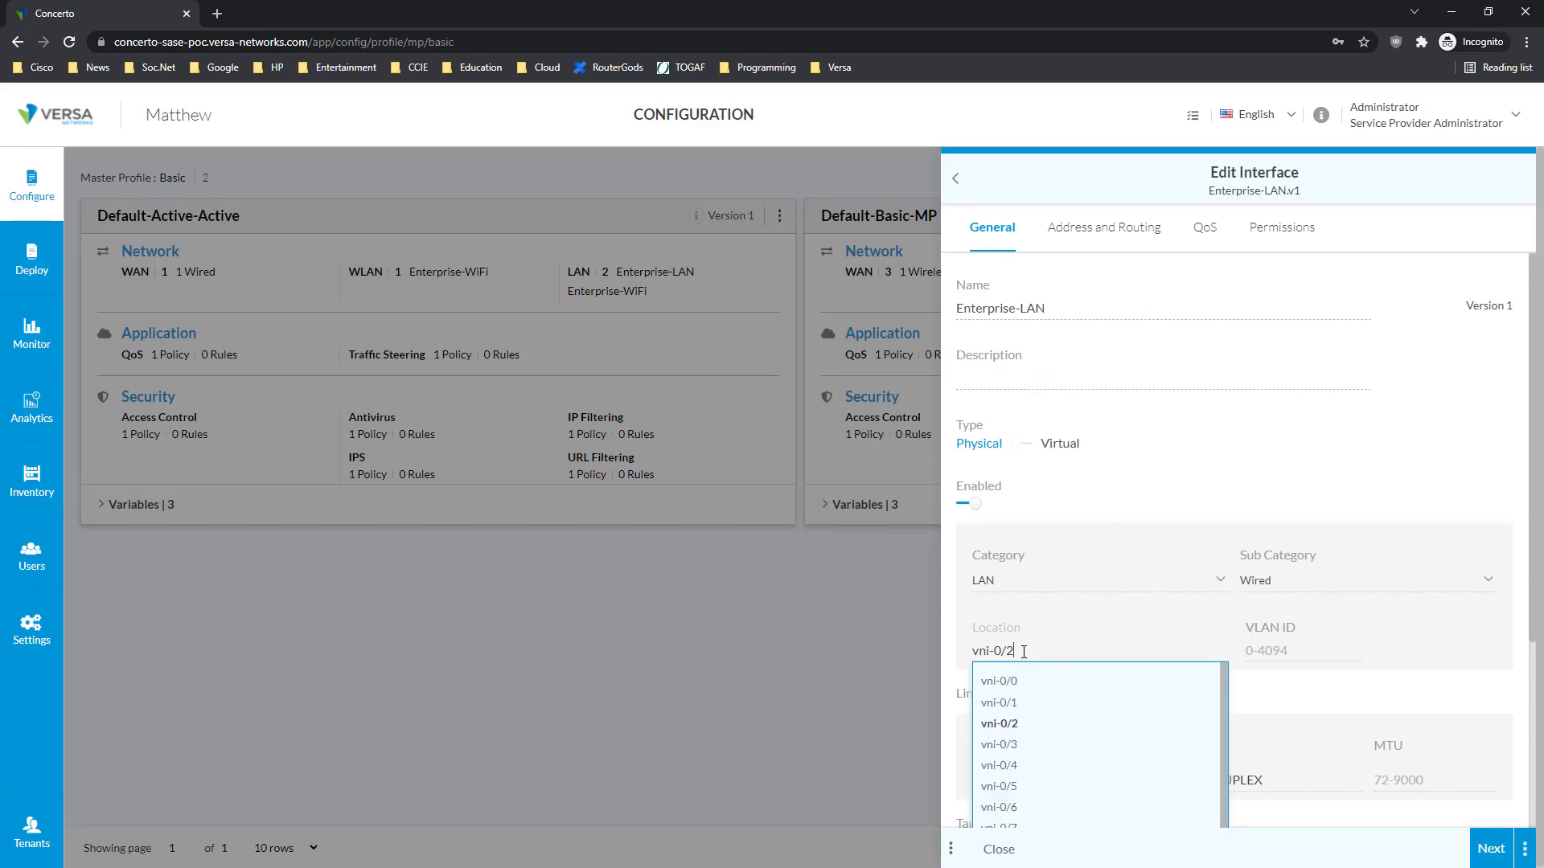
Examine the Enterprise-LAN interface's addressing, routing protocol and QoS options, and return to the network diagram
left_click(1139, 245)
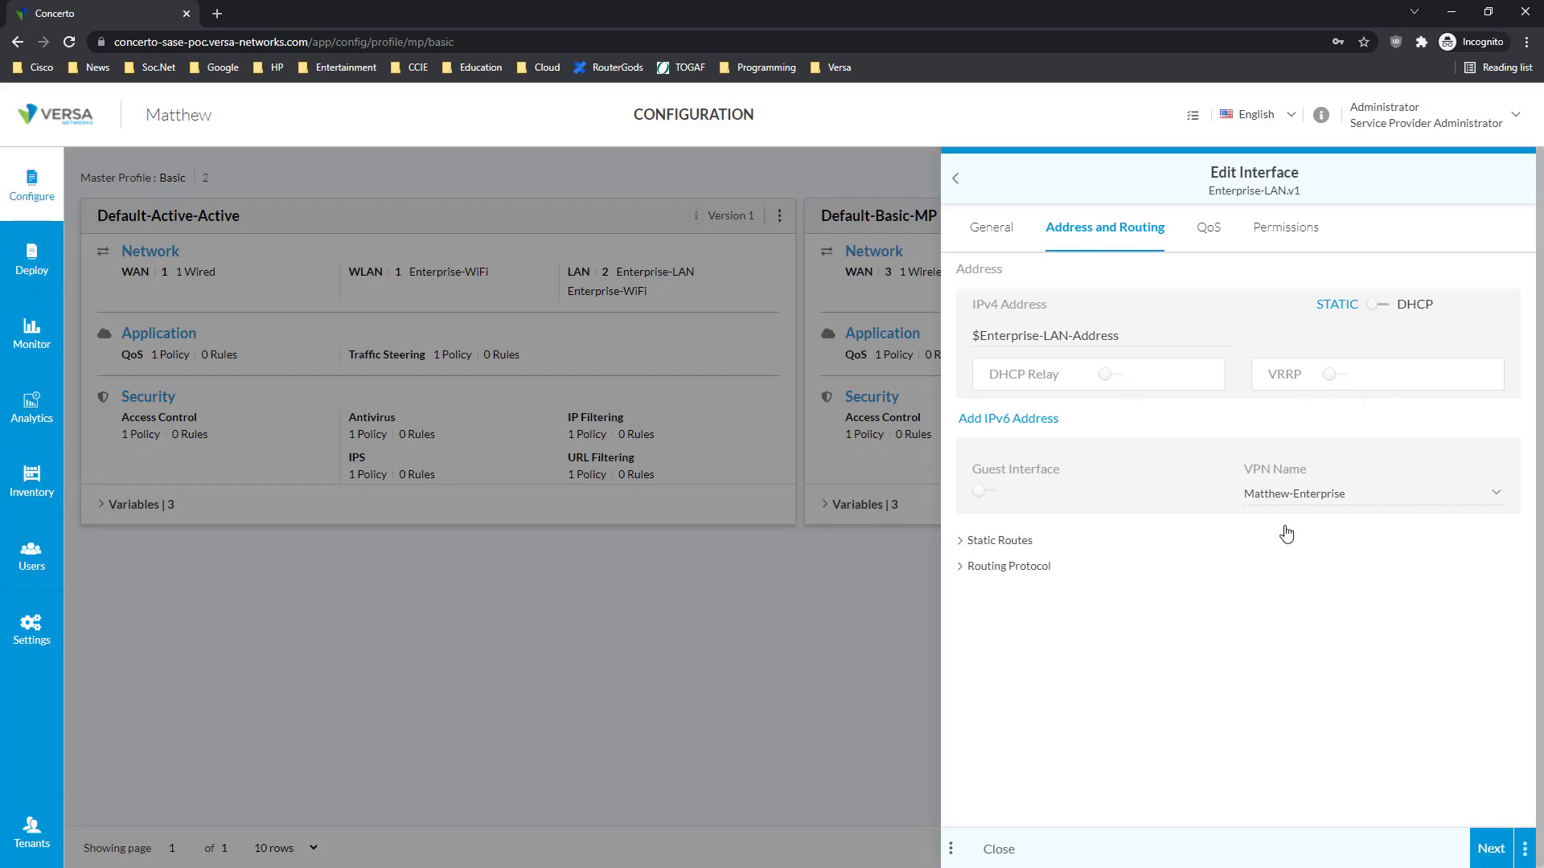
left_click(963, 569)
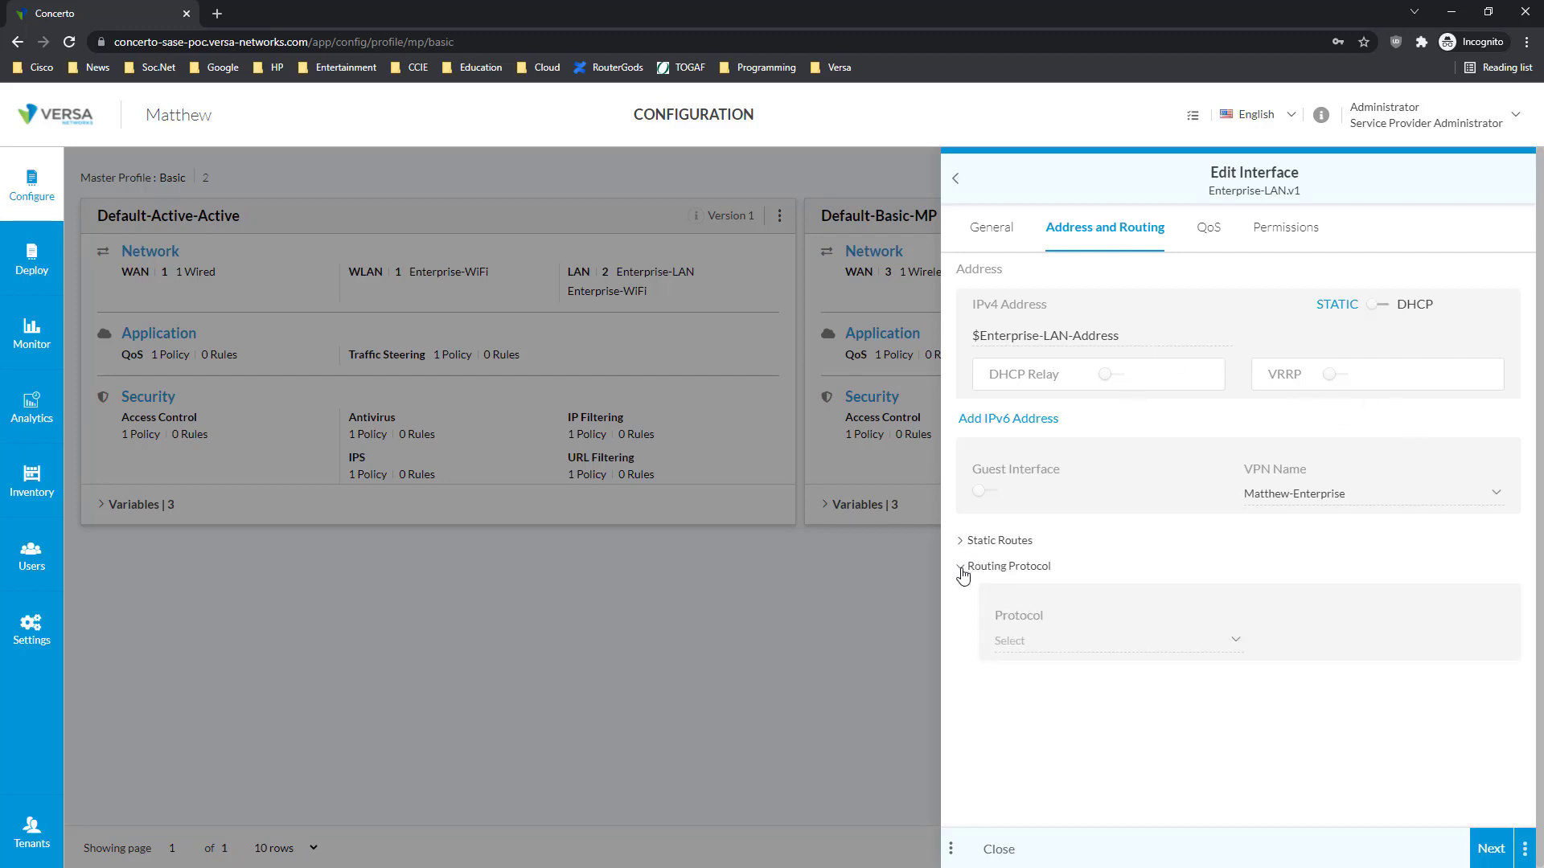
left_click(1097, 650)
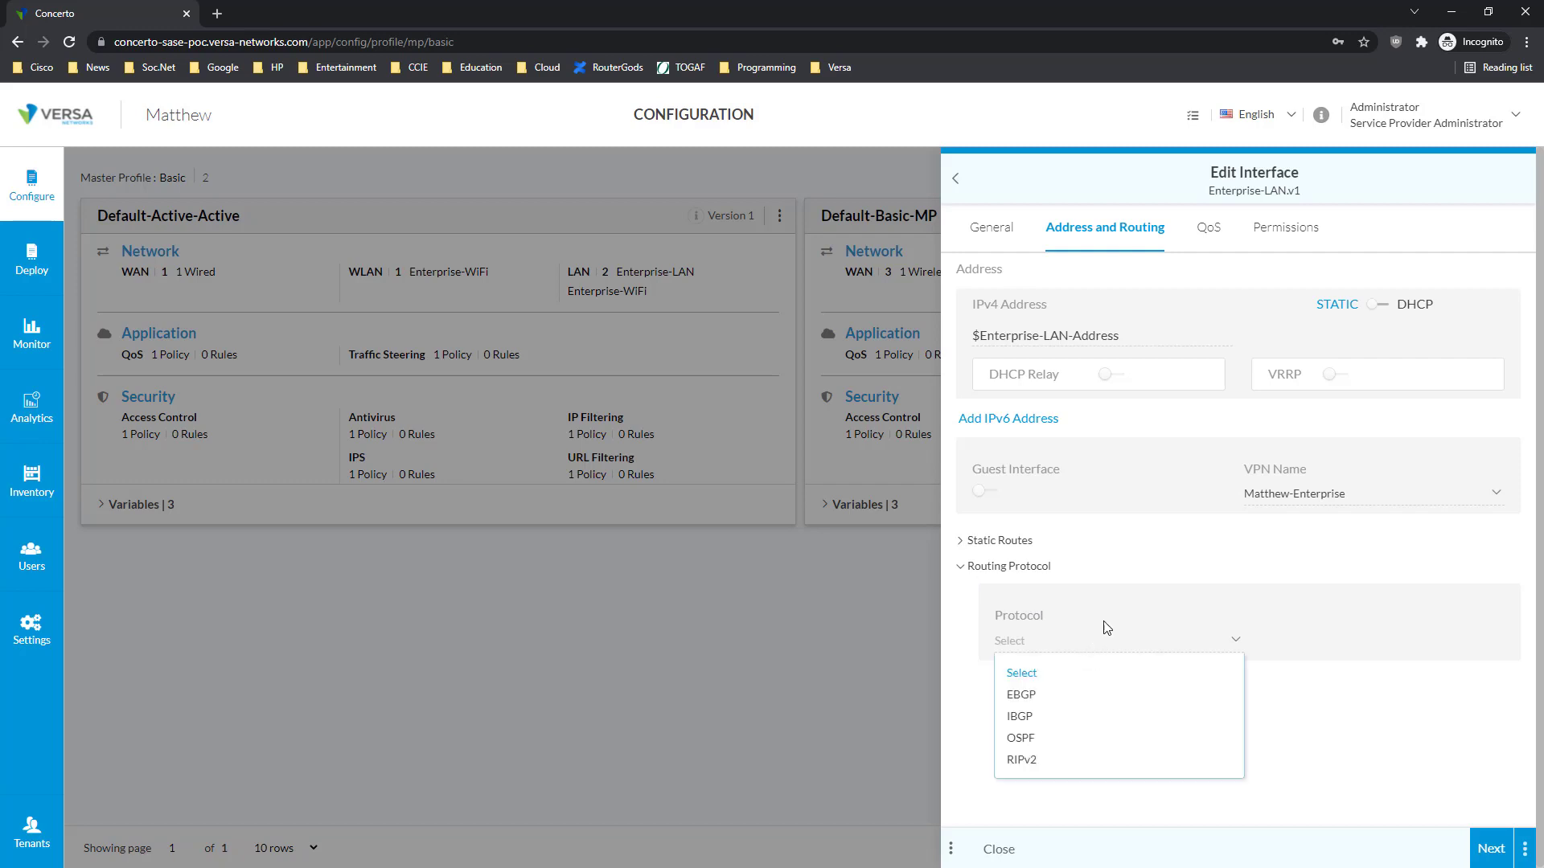
left_click(1393, 712)
left_click(1210, 234)
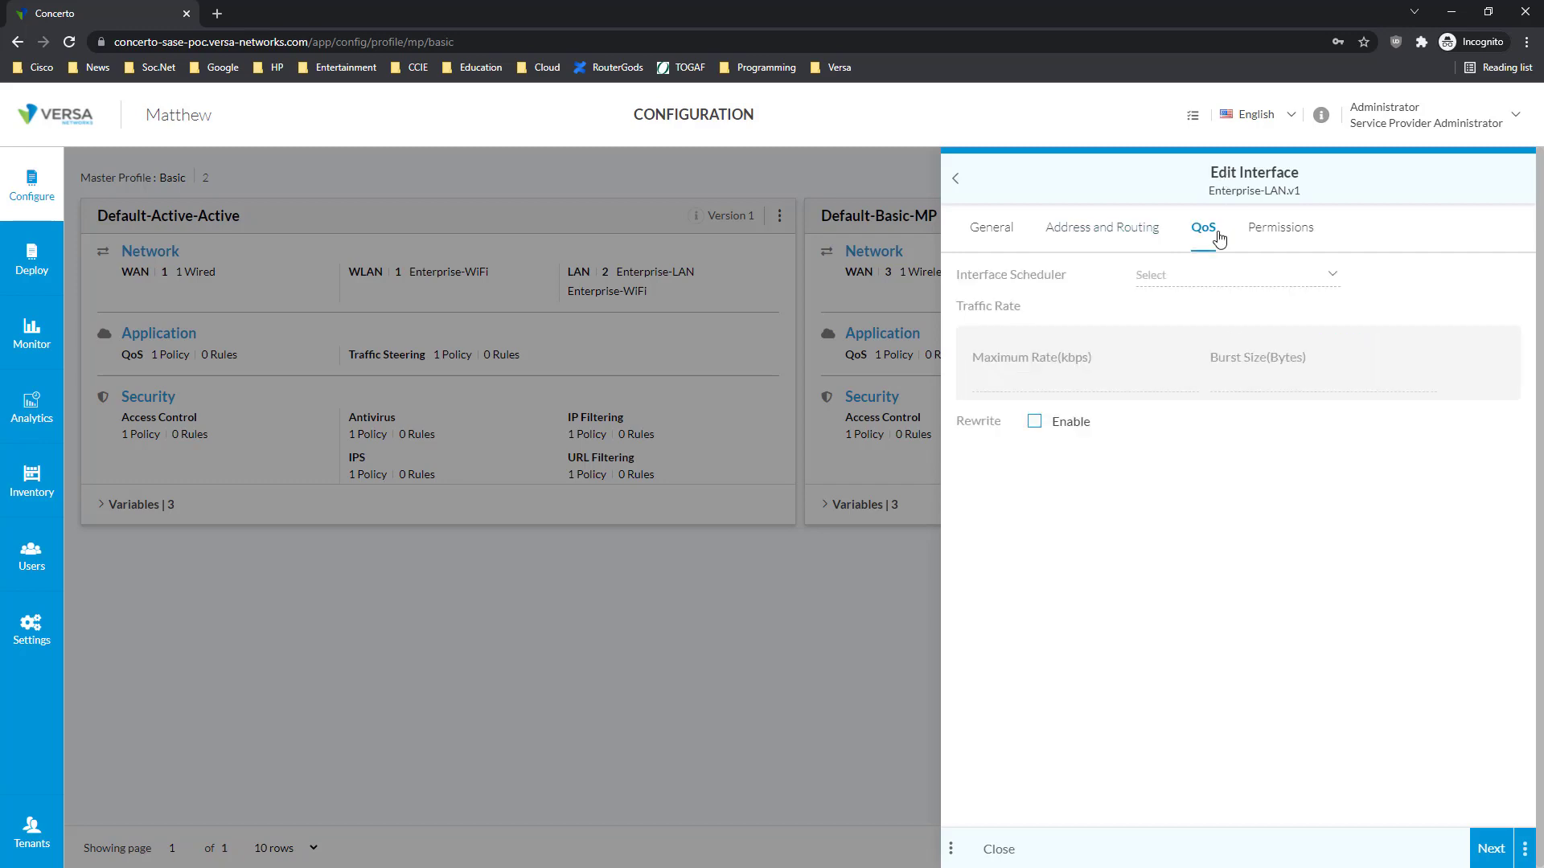
left_click(1000, 850)
left_click(1001, 850)
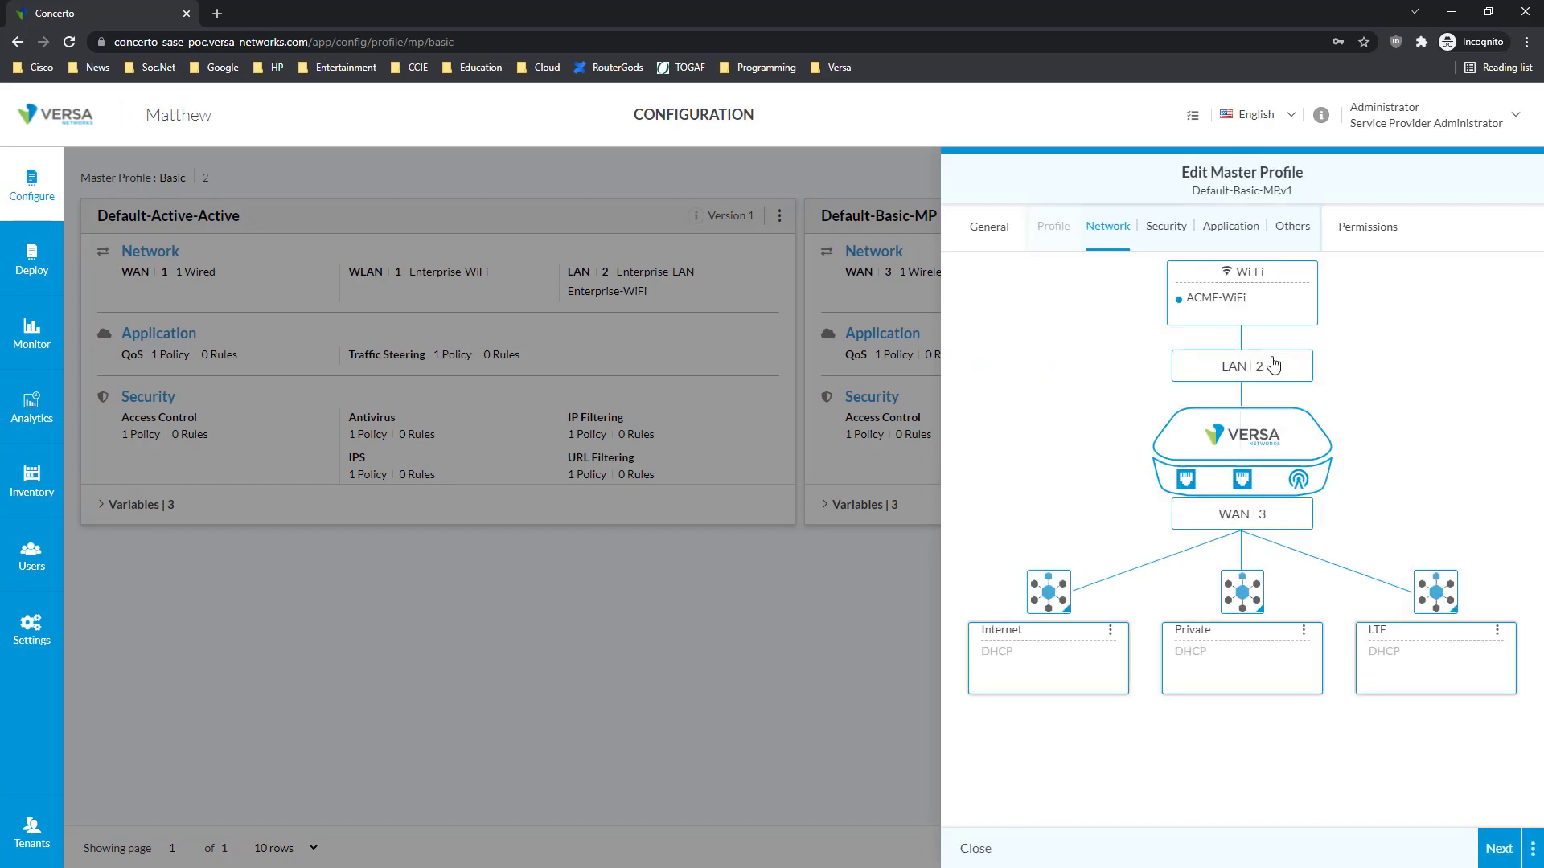
Examine the Enterprise-WLAN service's SSID details and advanced authentication settings, and return to the network diagram
left_click(1265, 304)
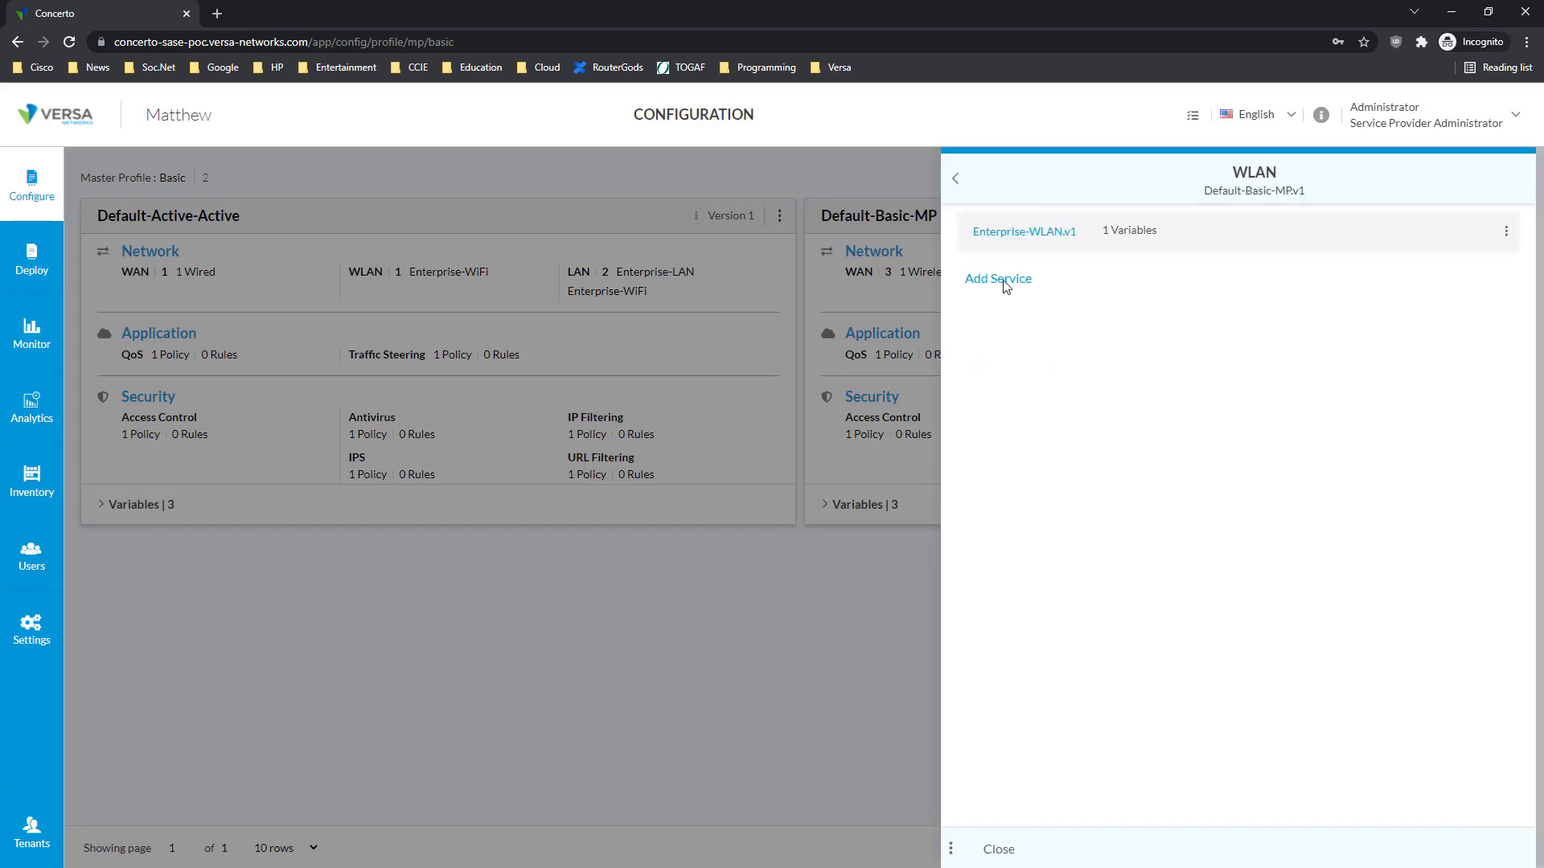
mouse_move(1033, 238)
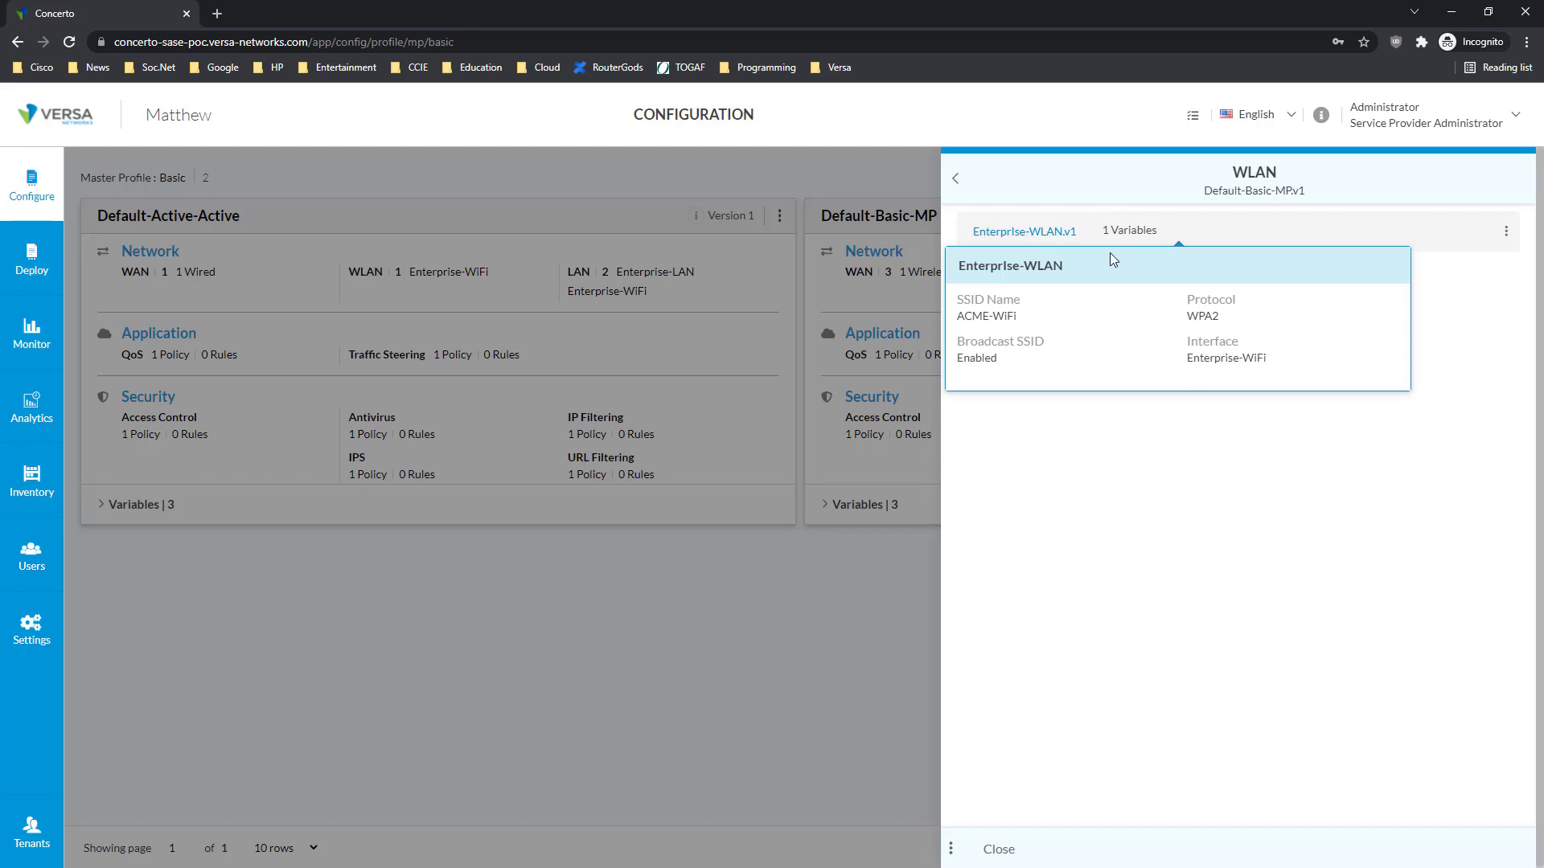
left_click(1023, 233)
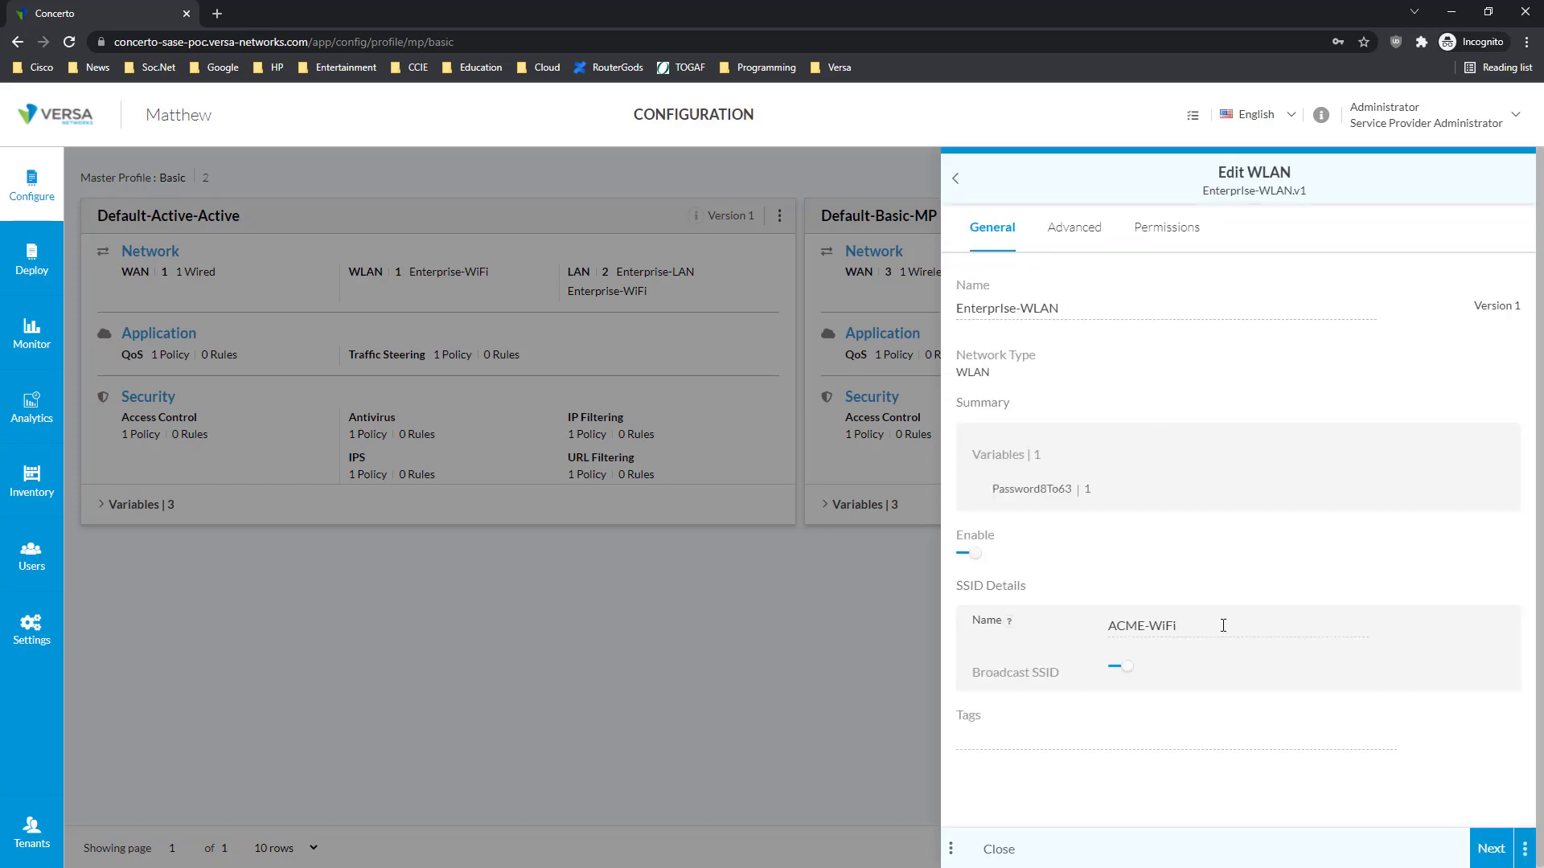
left_click_drag(1223, 625, 1083, 630)
left_click(1161, 585)
left_click(1067, 238)
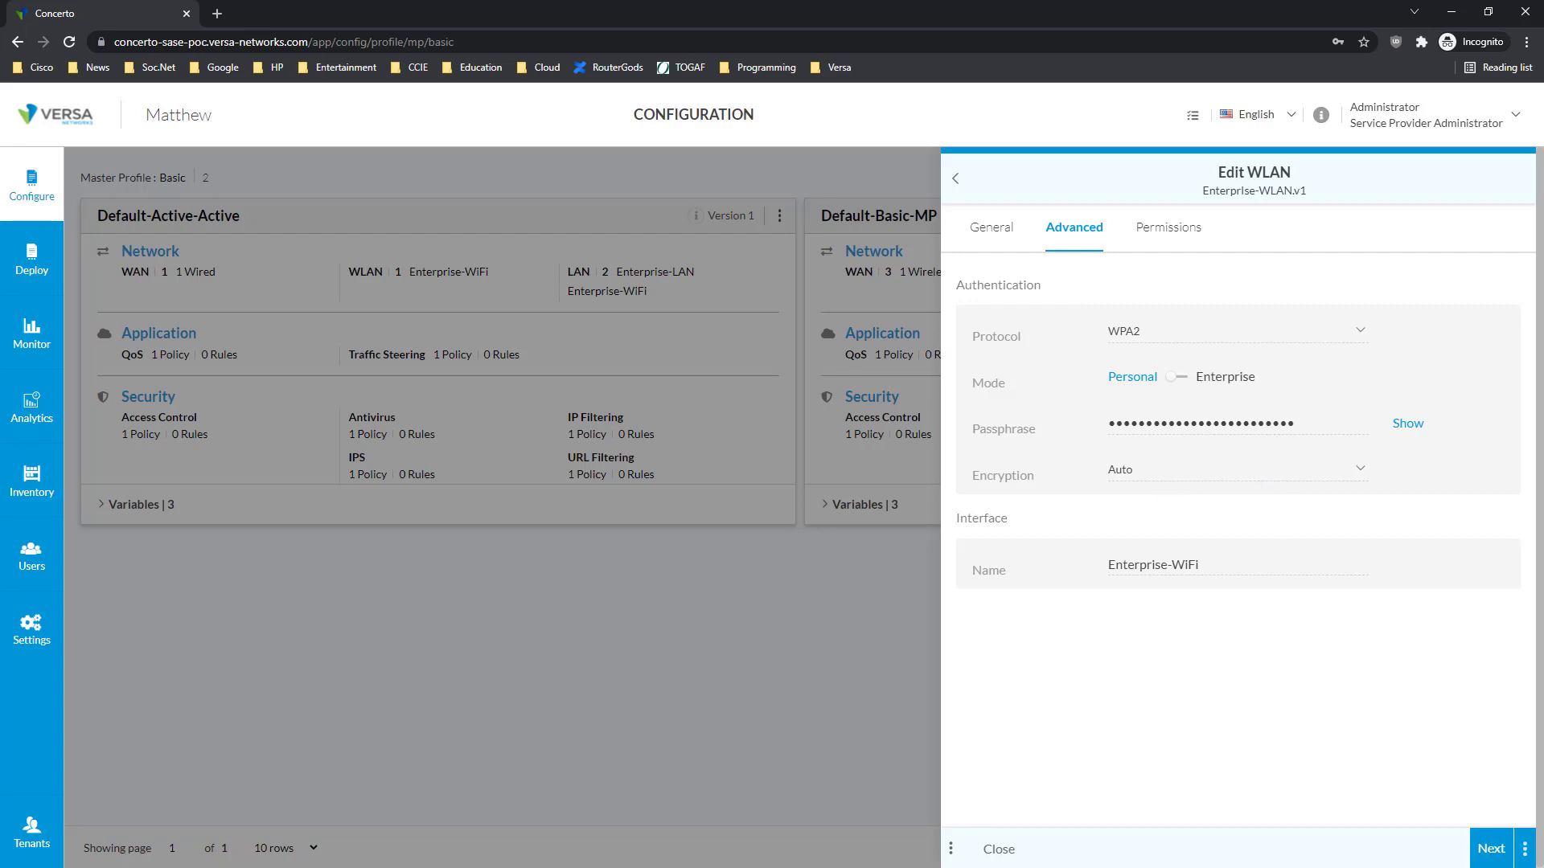
left_click(1000, 850)
left_click(999, 850)
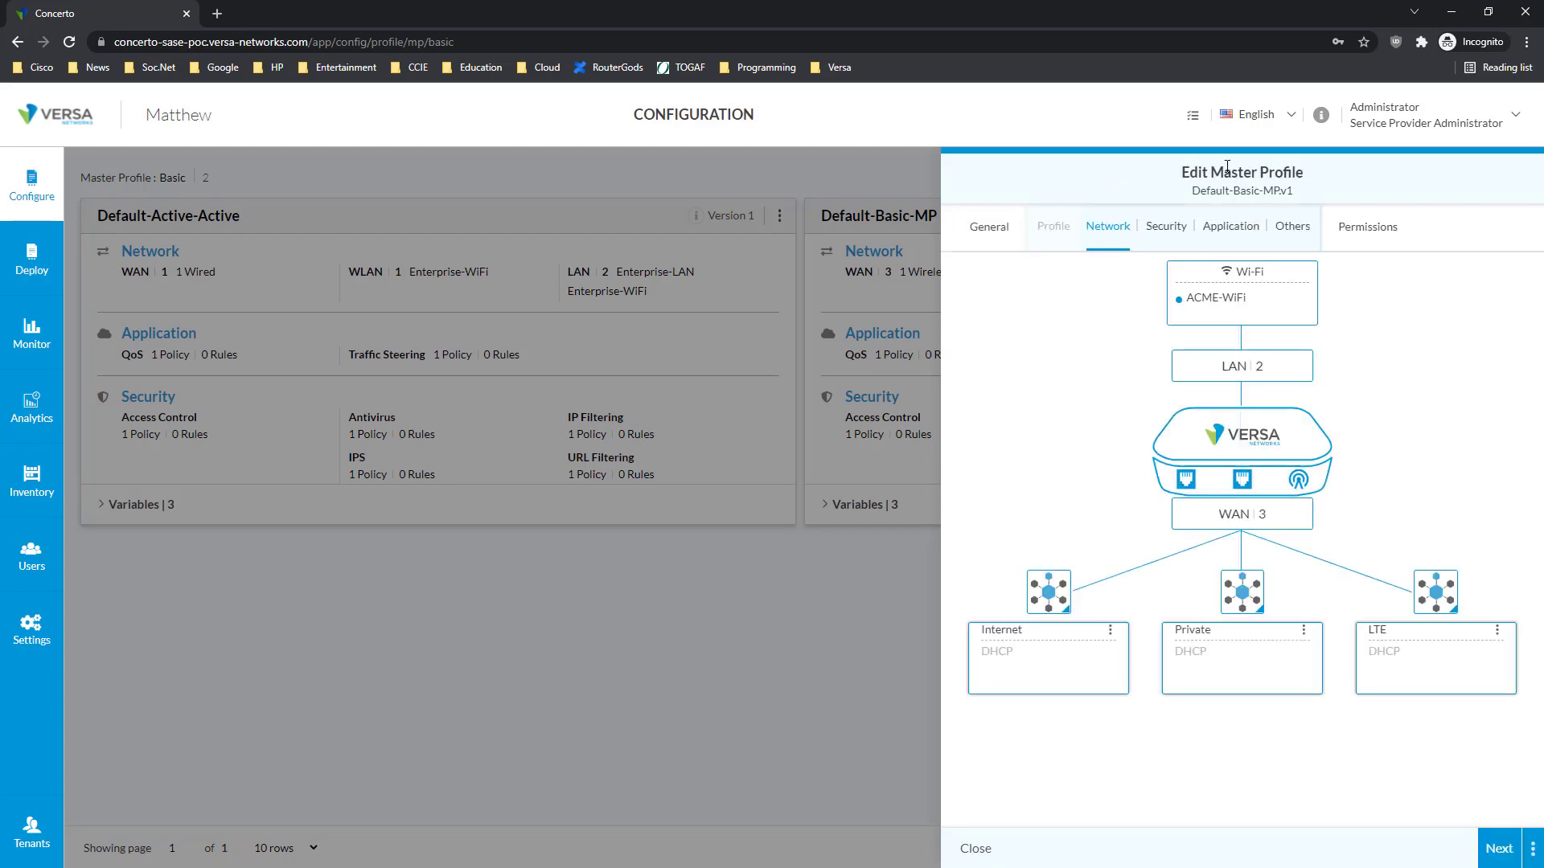
Go to the security section of Default-Basic-MP and review its default policies from Access Control to URL Filtering
left_click(1498, 849)
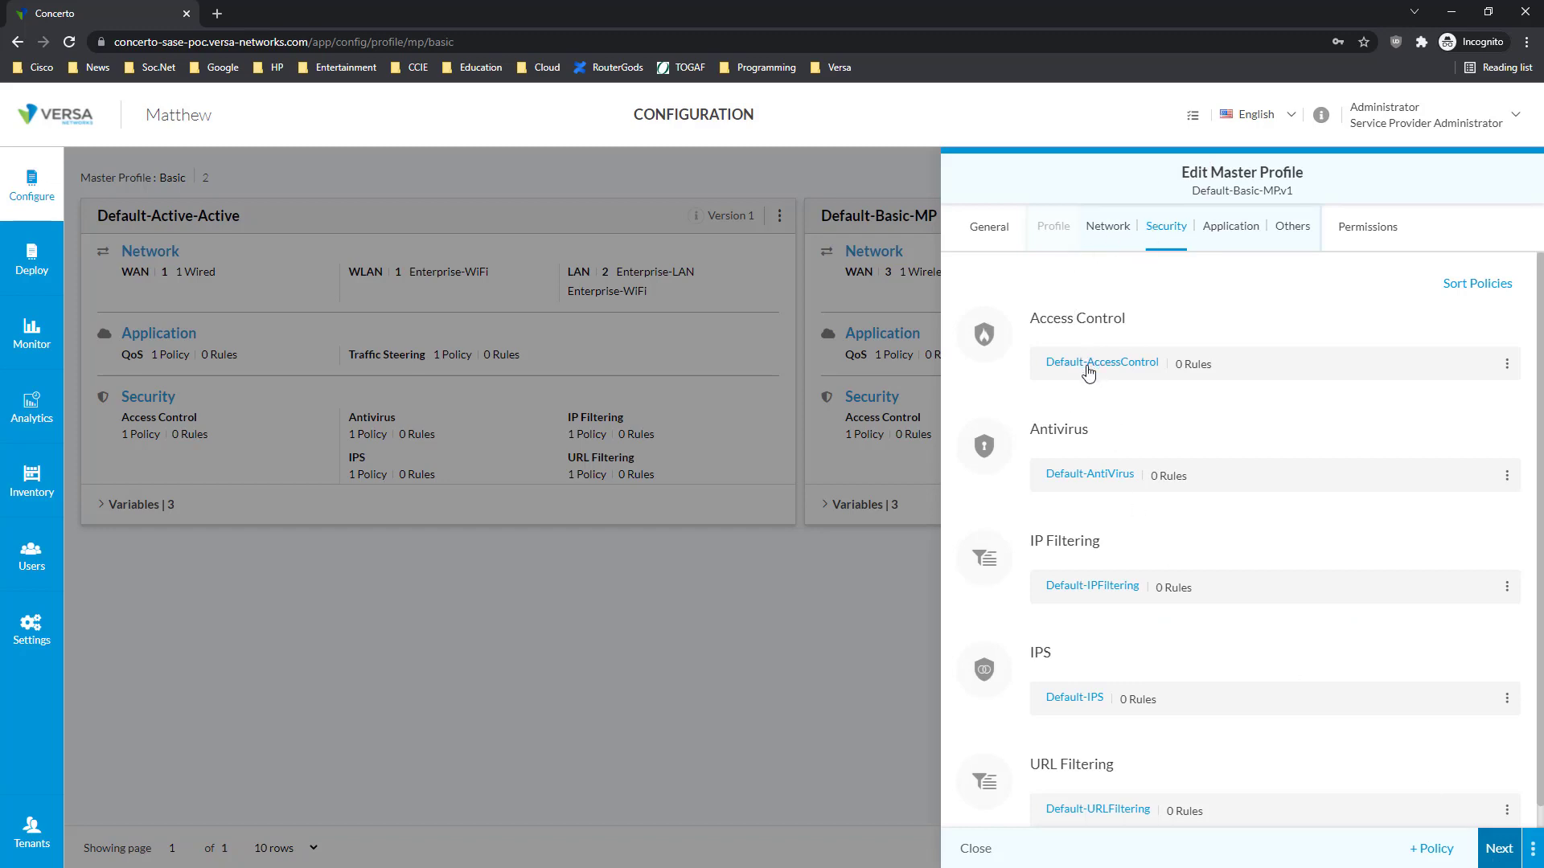
scroll(1122, 692, "down", 1)
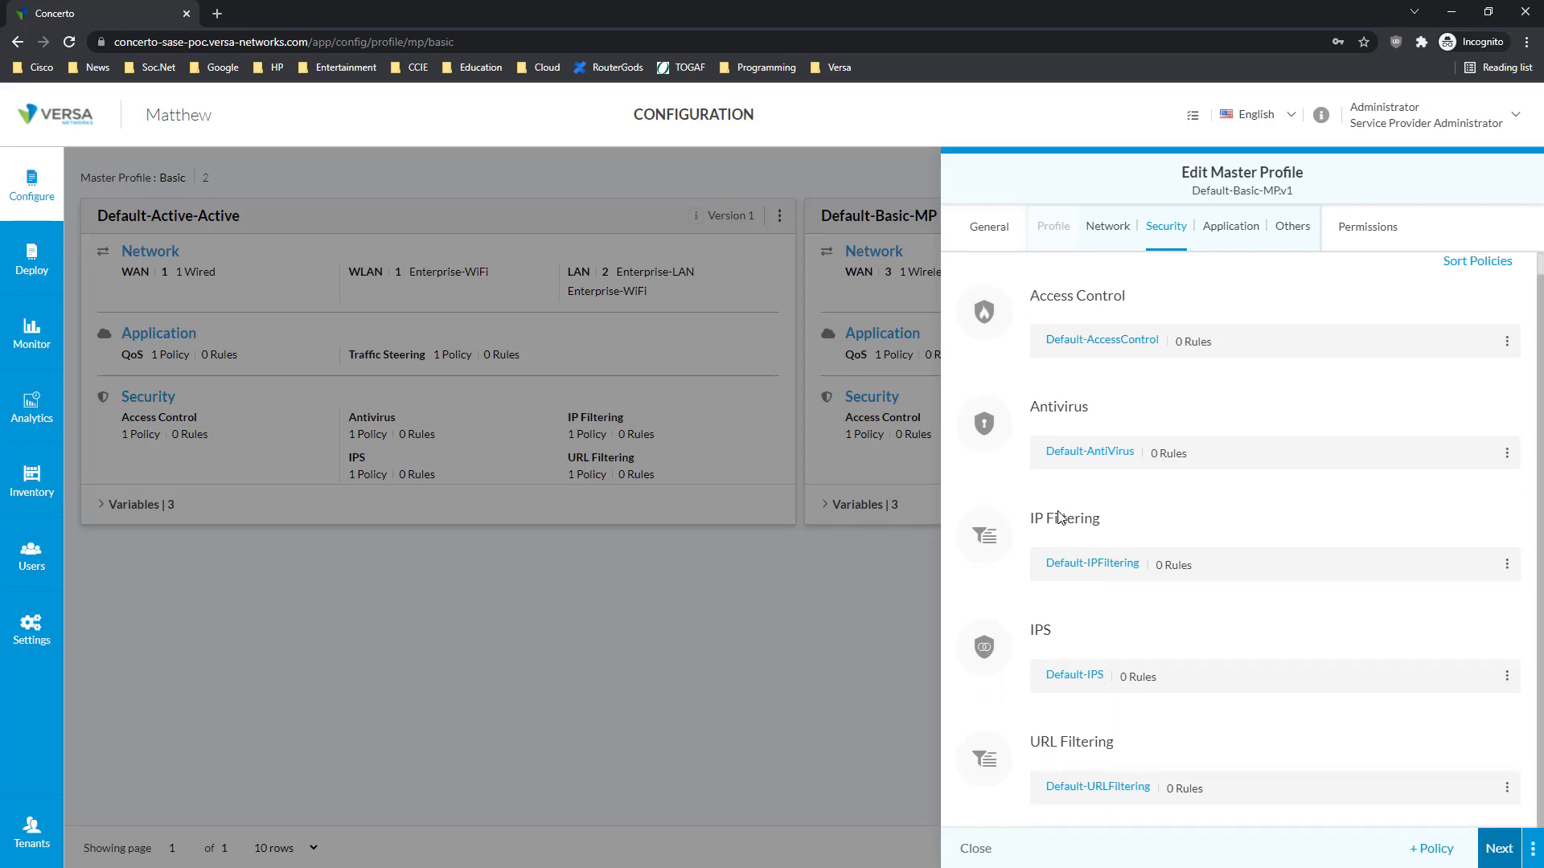
scroll(1045, 378, "up", 1)
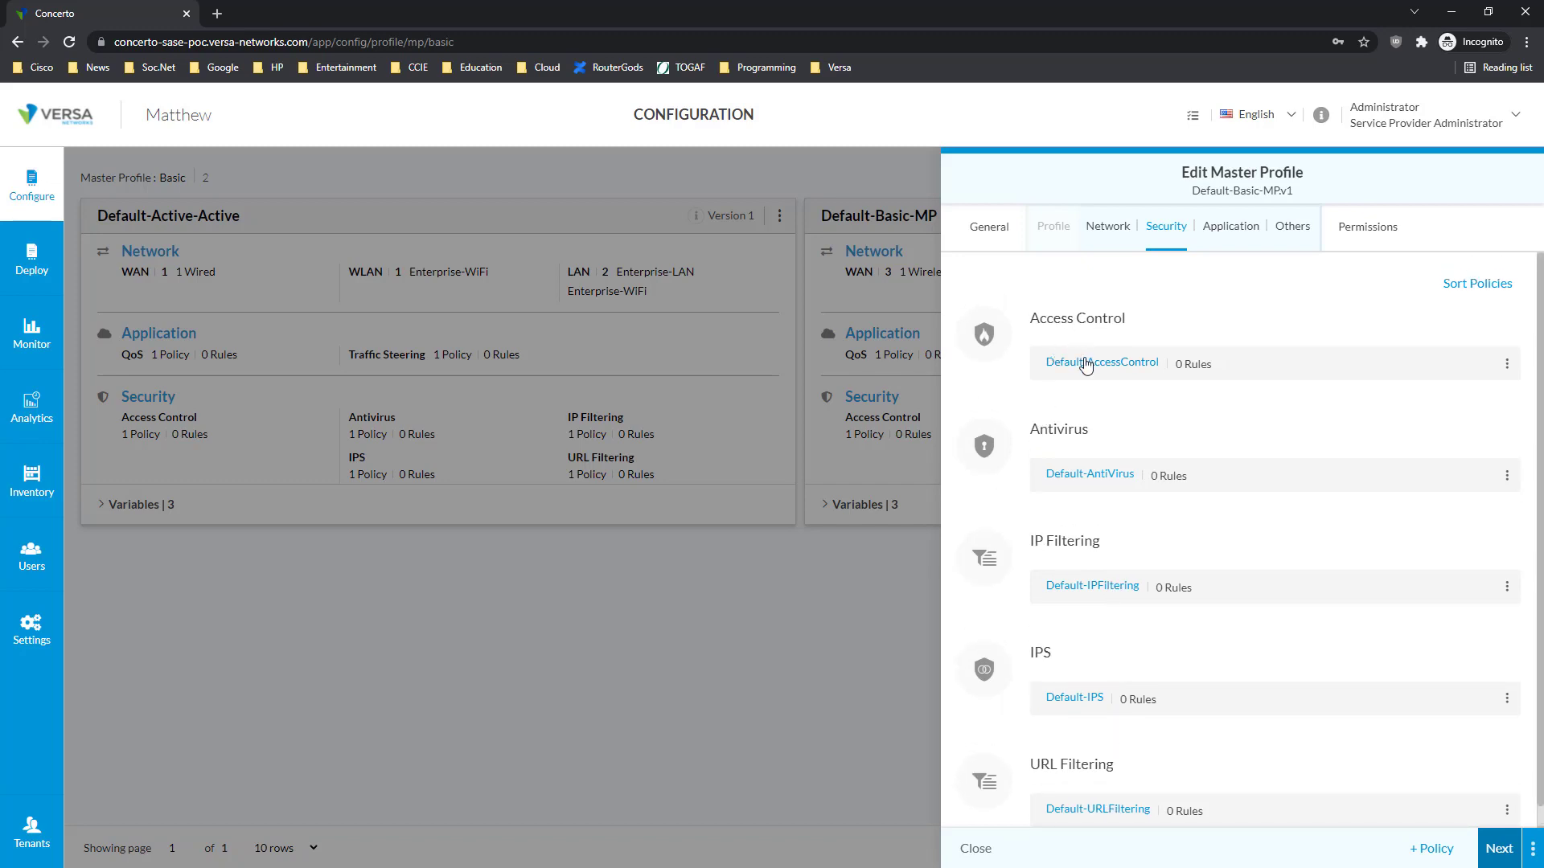
Create a new access control rule named rule1 in the Default-AccessControl policy
left_click(1086, 368)
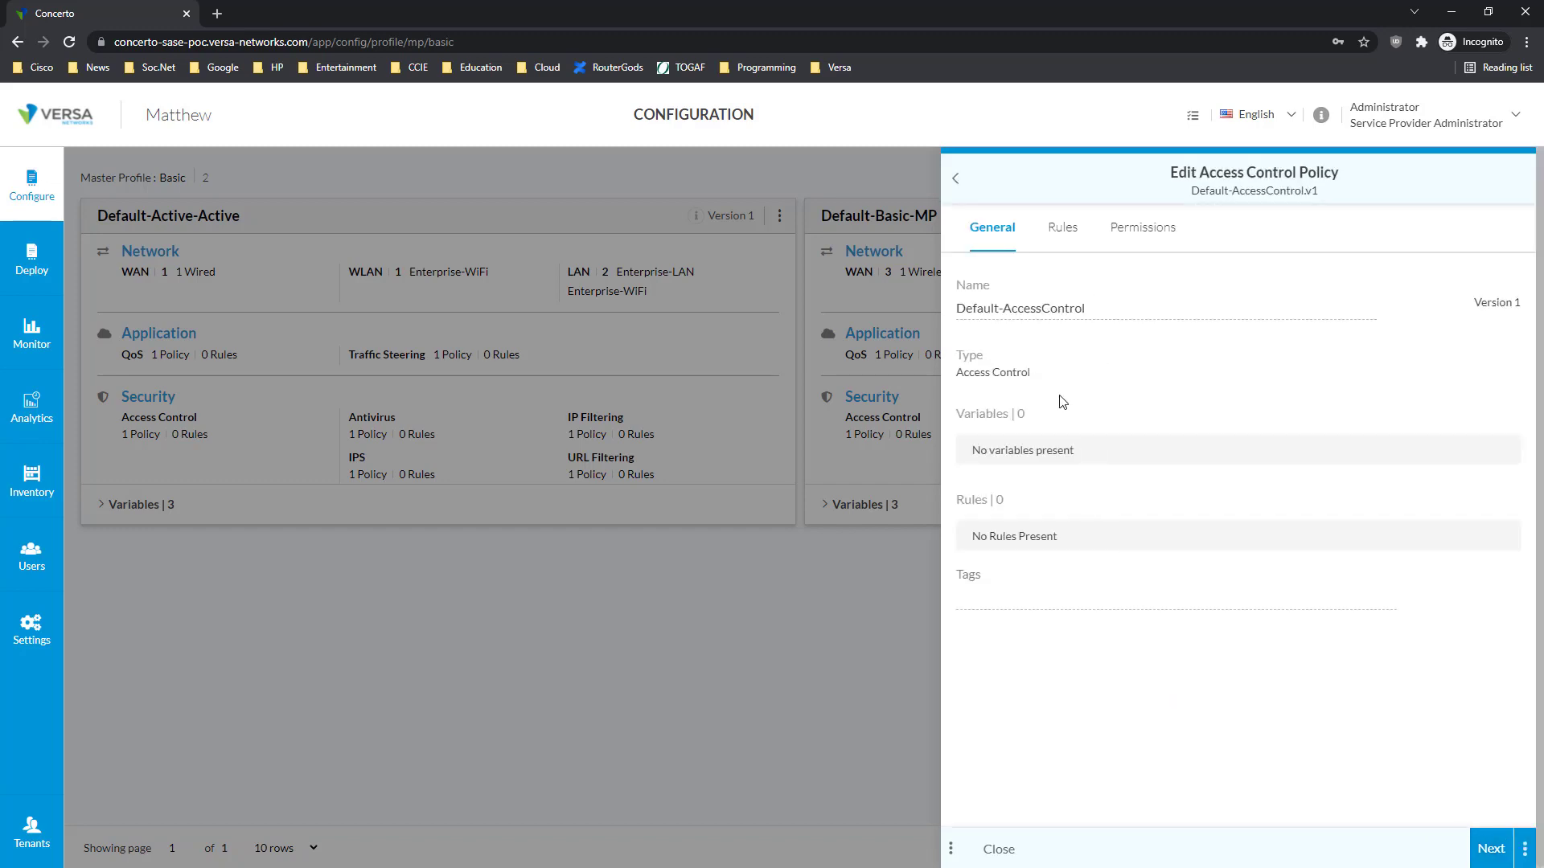
left_click(1491, 848)
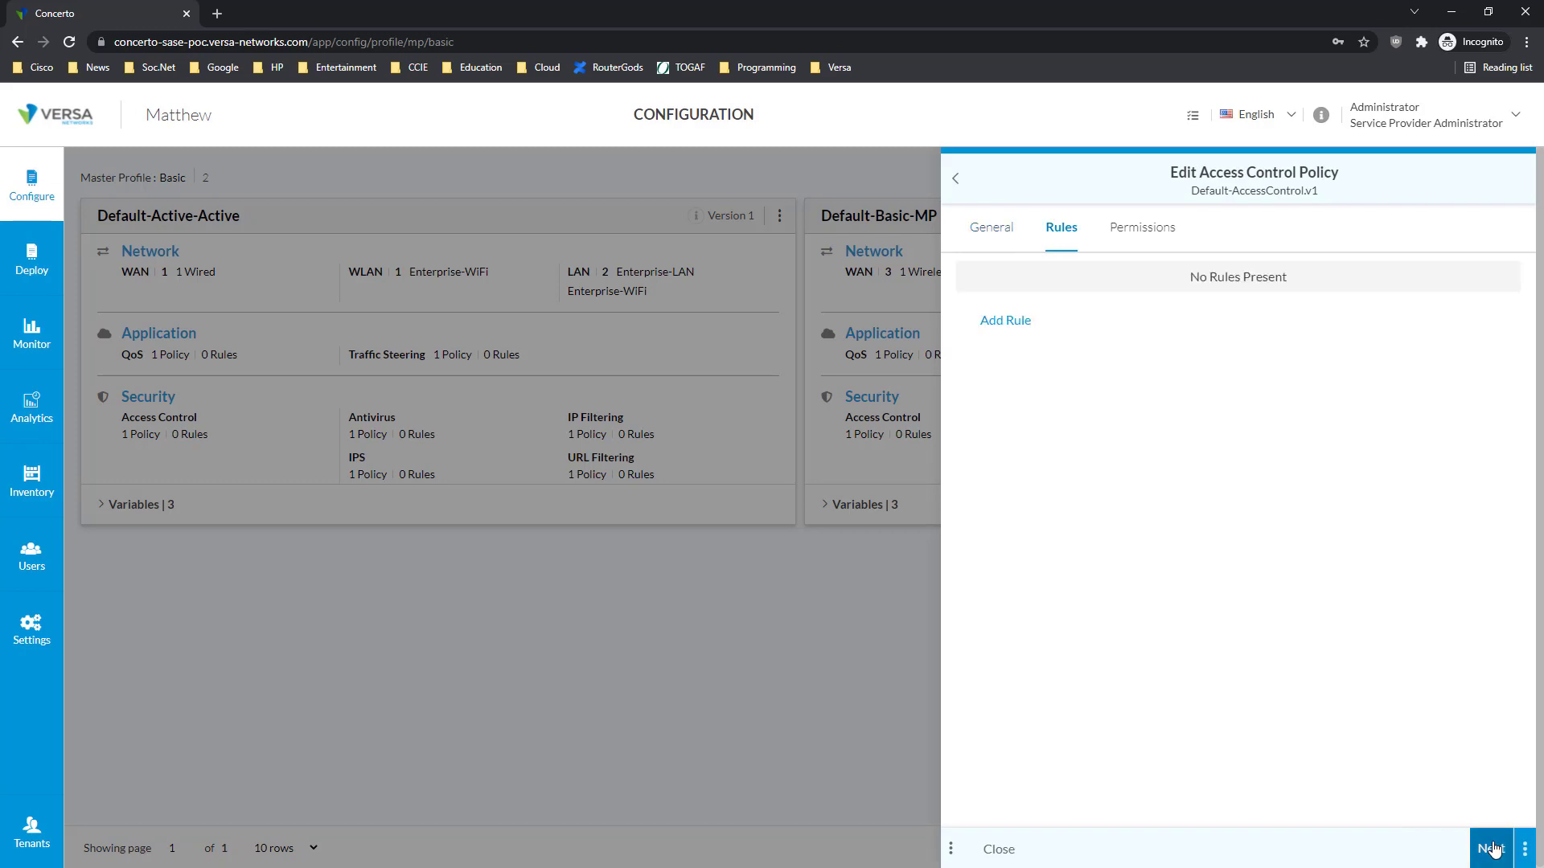
left_click(1009, 320)
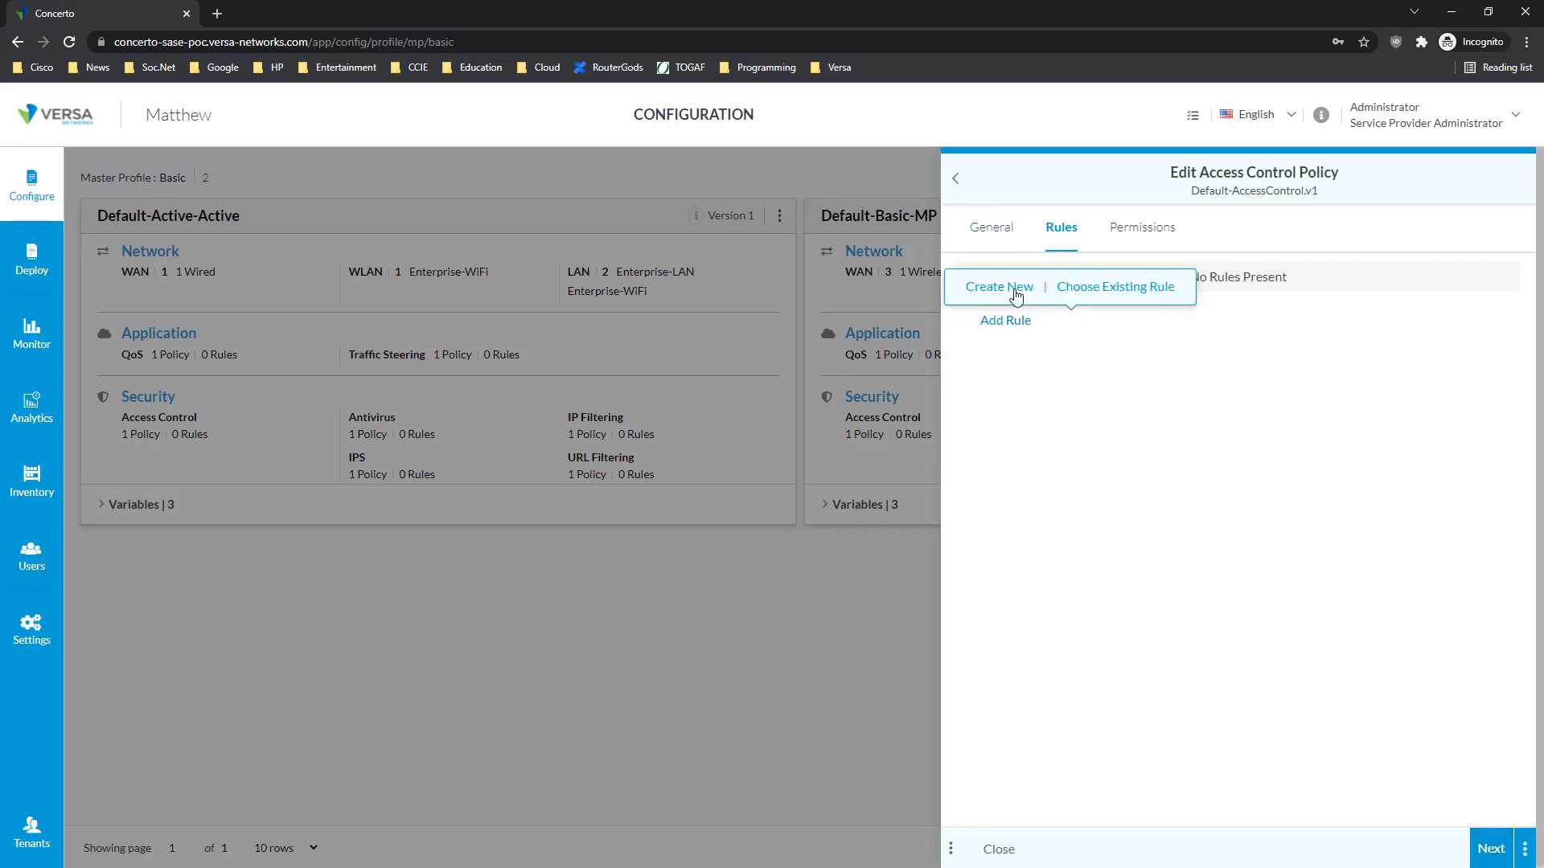
left_click(1016, 296)
left_click(1012, 312)
type("r")
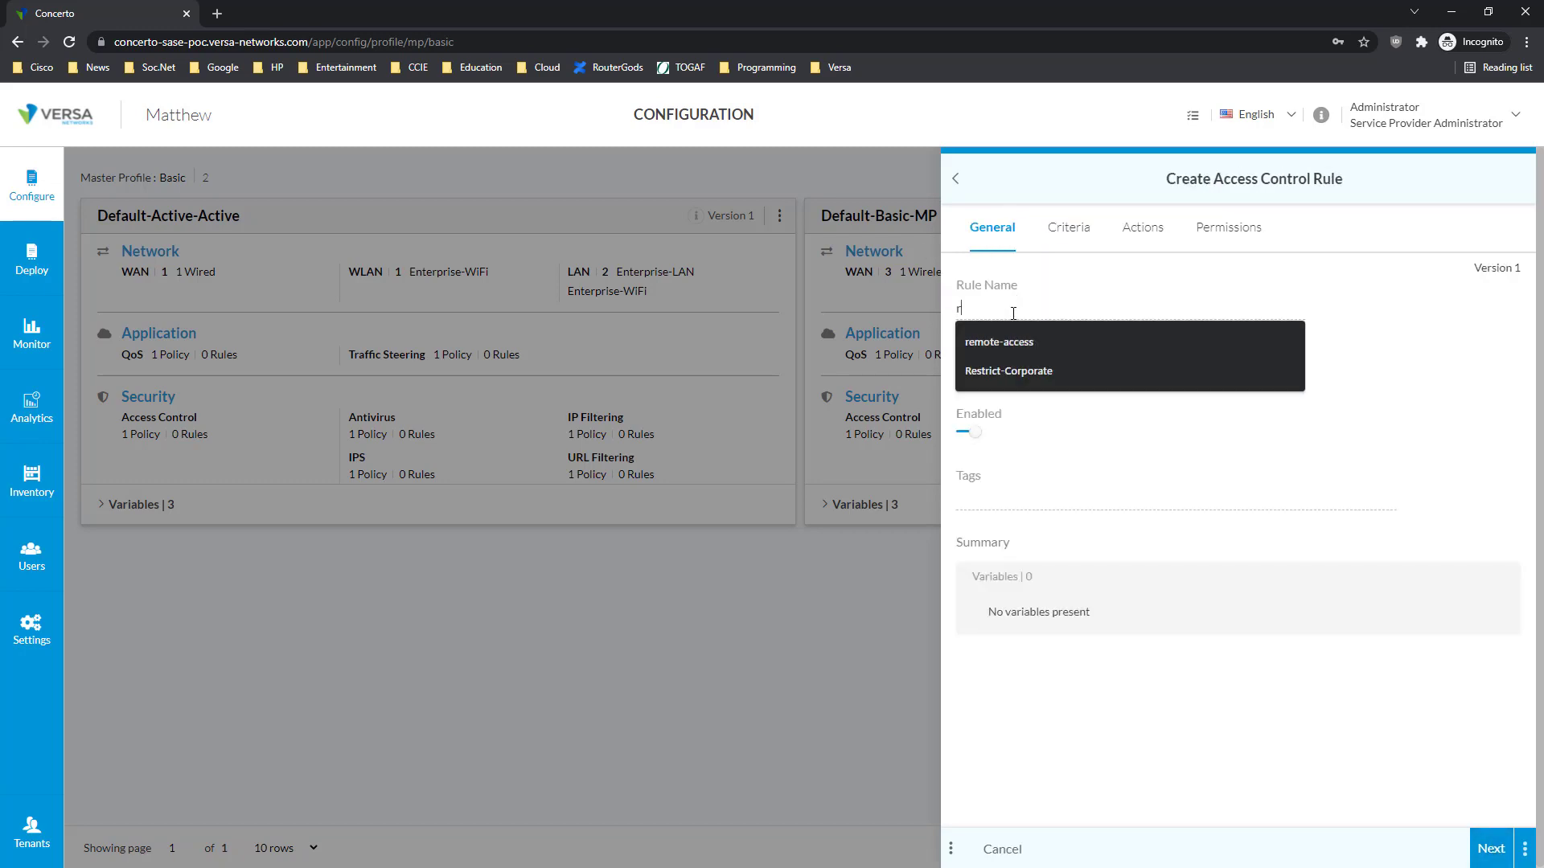
type("ule1")
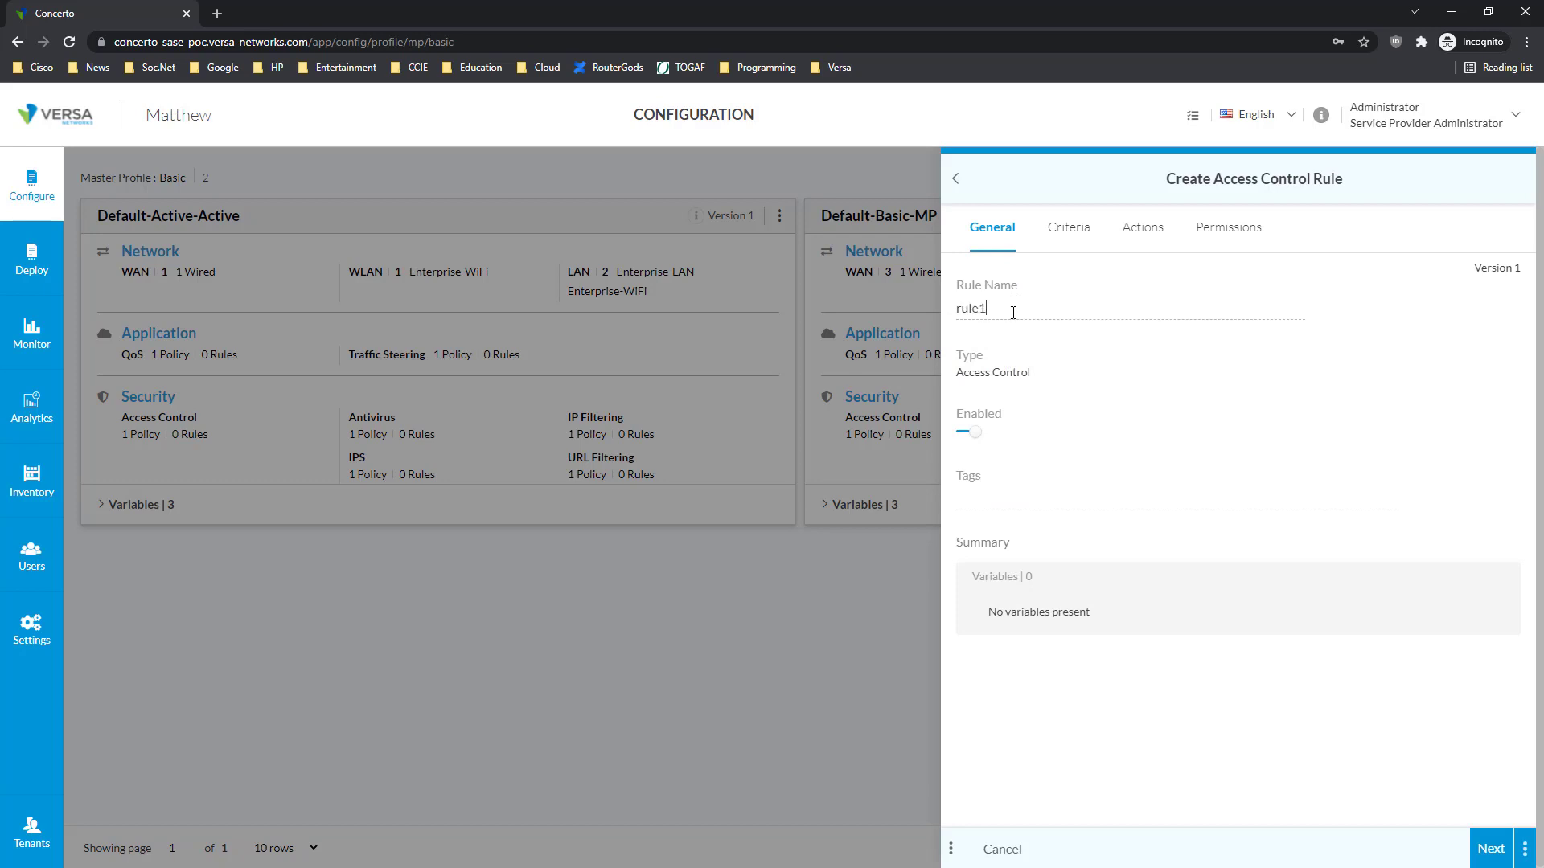
left_click(1489, 850)
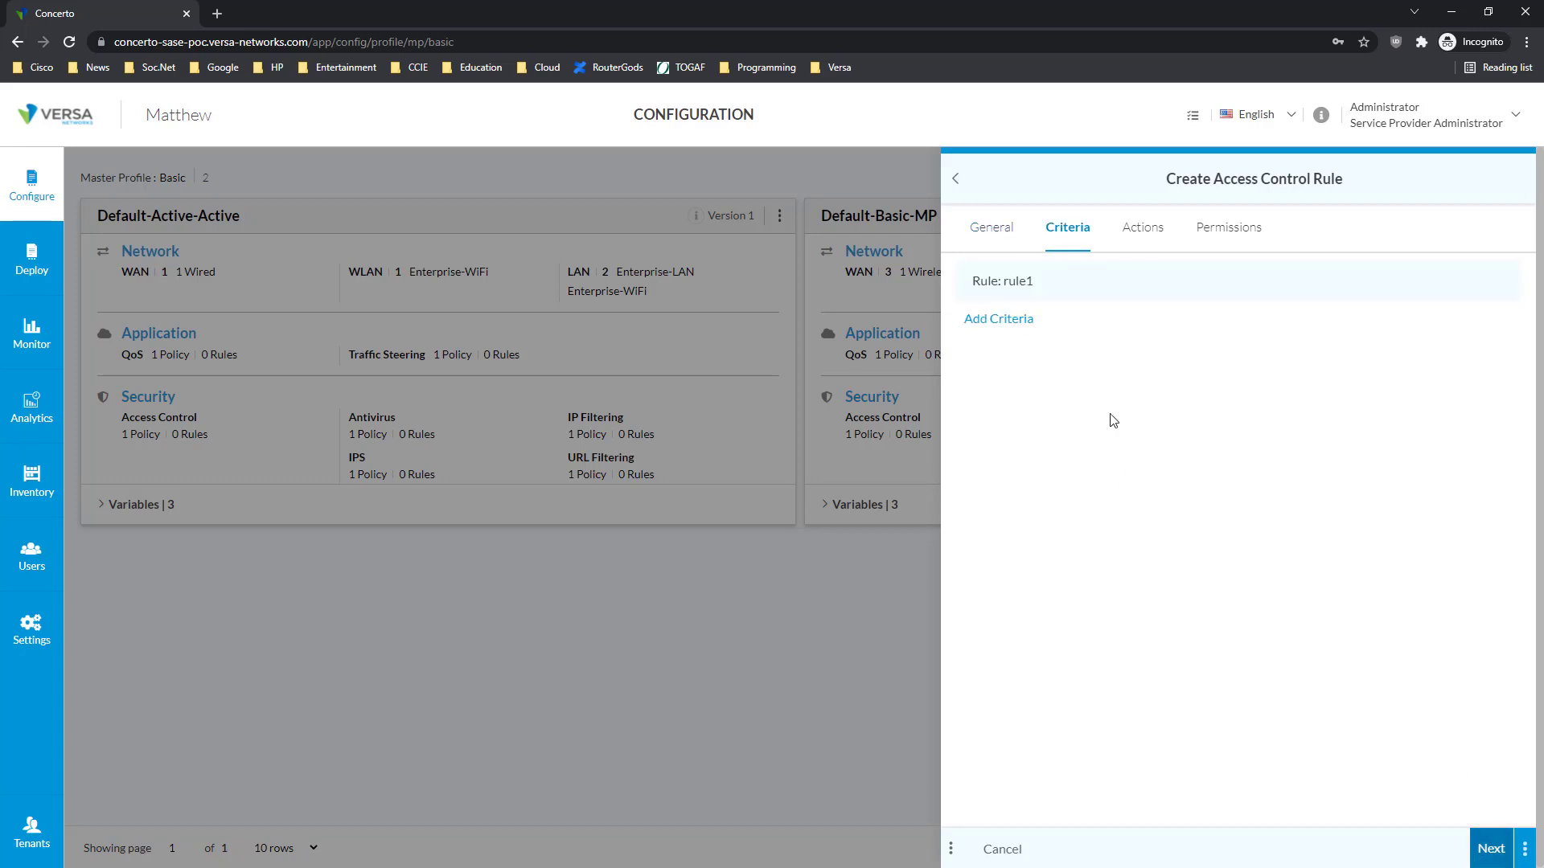
Add a match criterion to rule1 and review the source types available for an endpoint match
left_click(1001, 318)
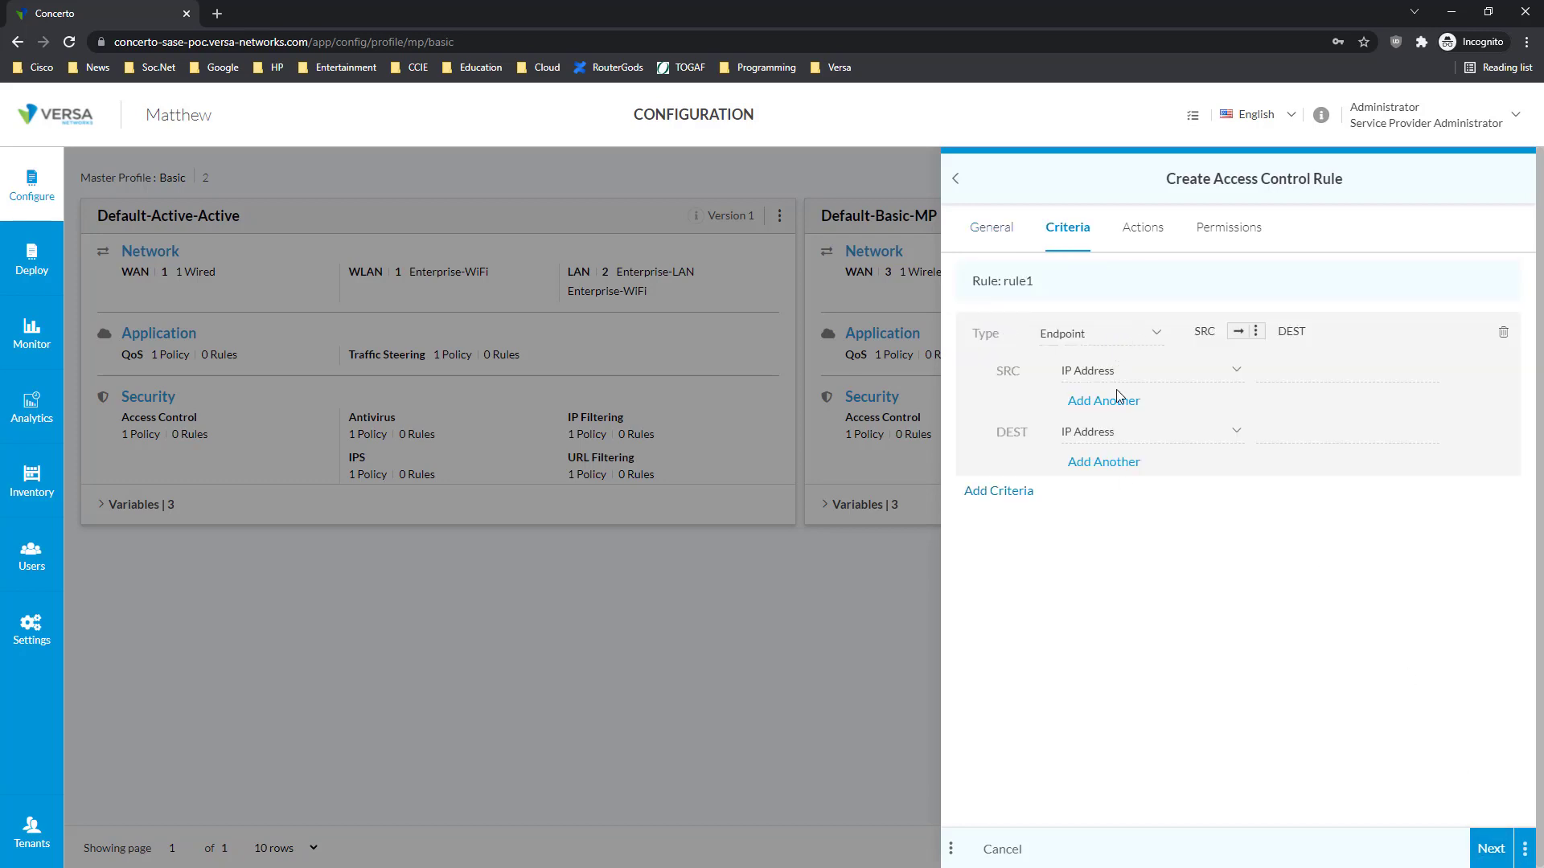
left_click(1158, 378)
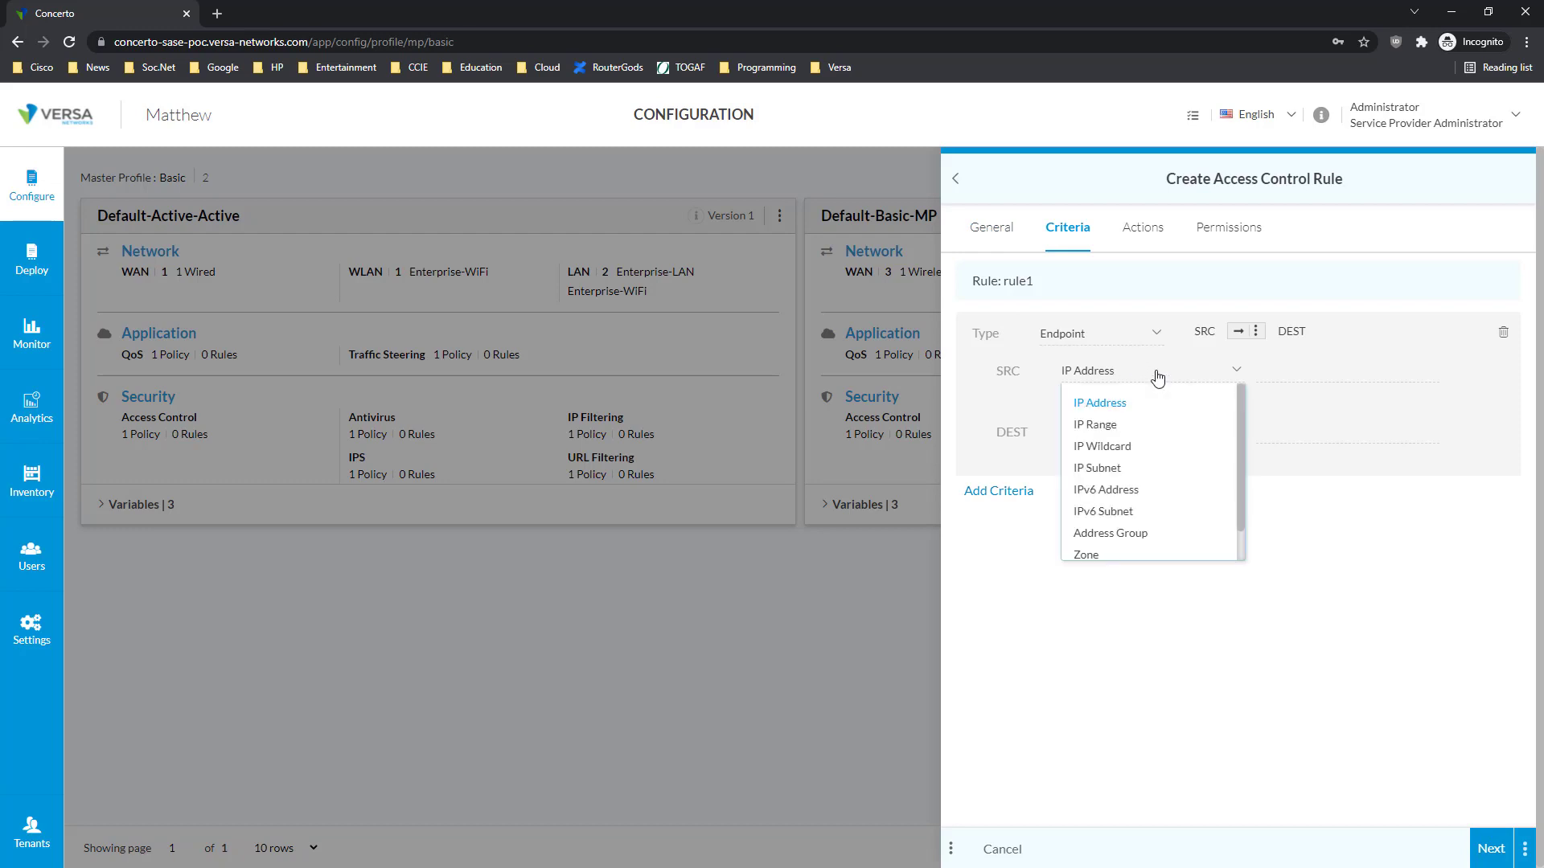
scroll(1113, 534, "down", 1)
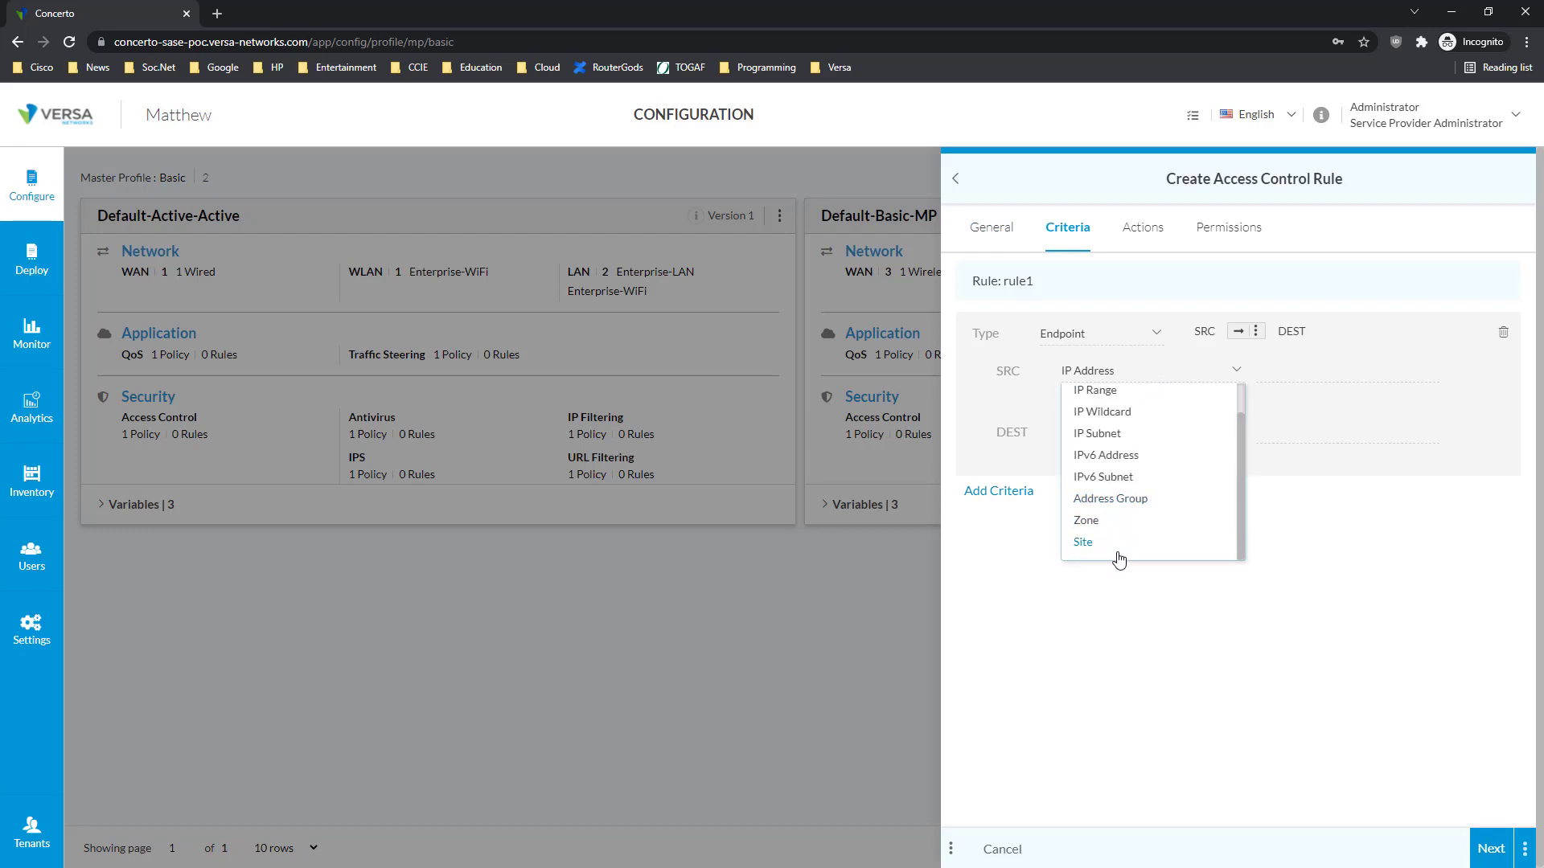
left_click(1124, 631)
Make rule1's criterion an Application match on FACEBOOK_APPS and continue to the rule's actions
left_click(1110, 336)
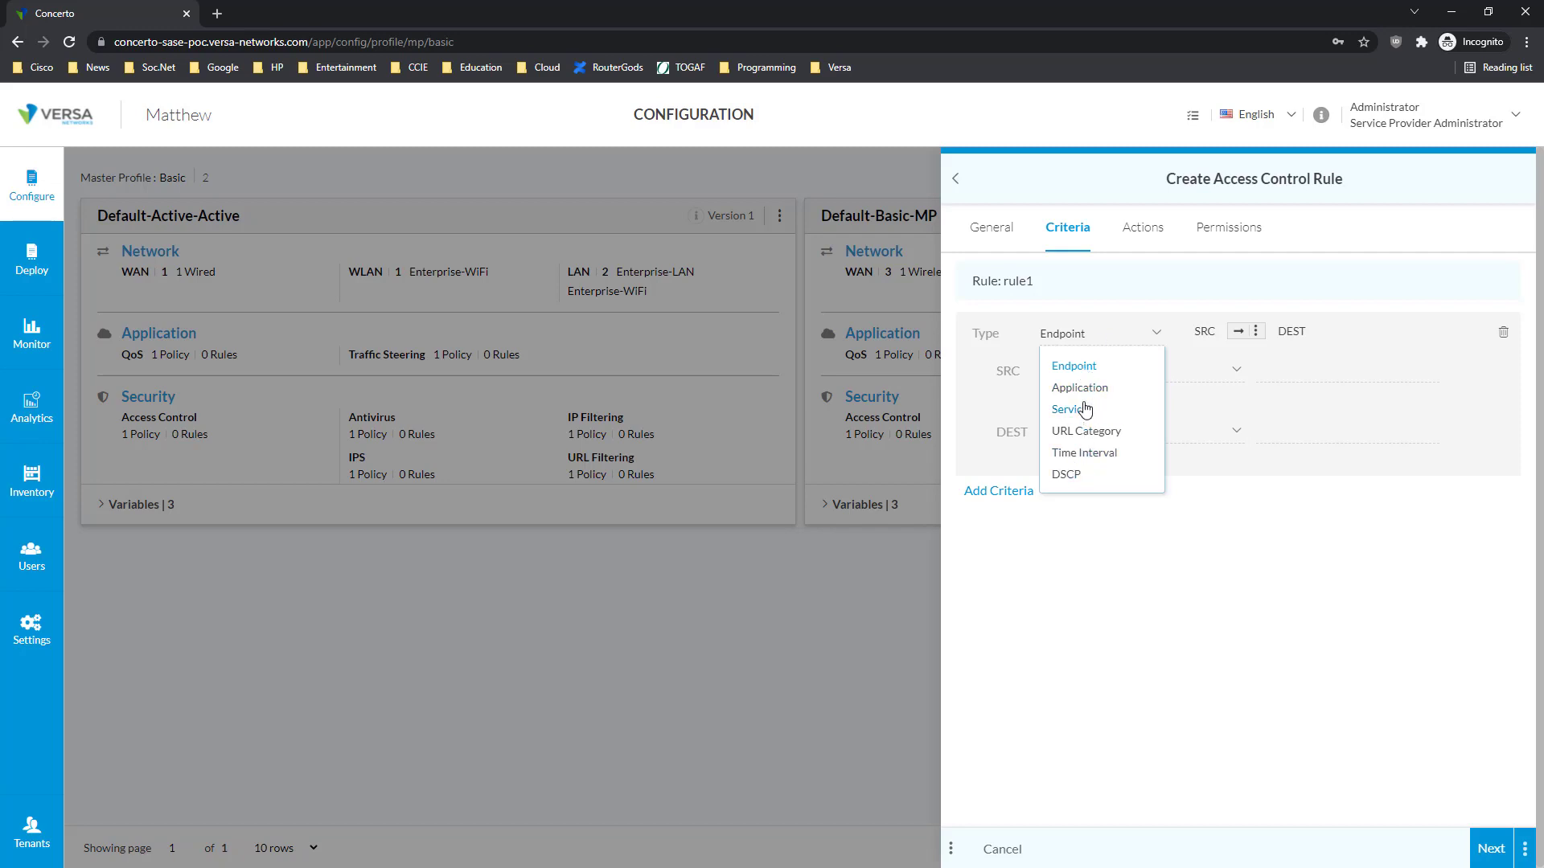
left_click(1080, 388)
left_click(1238, 332)
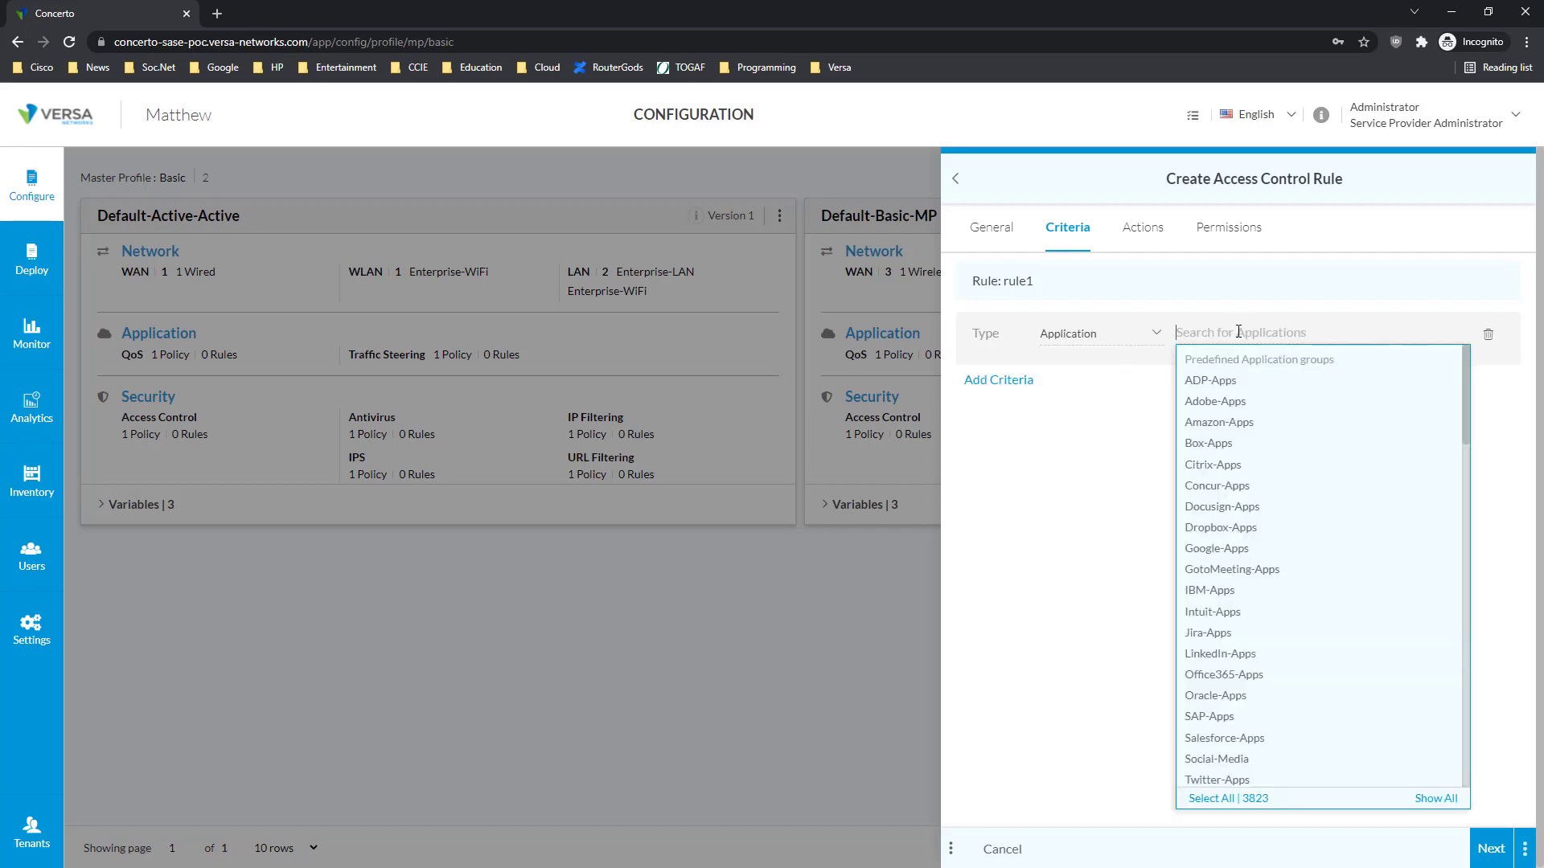
type("fa")
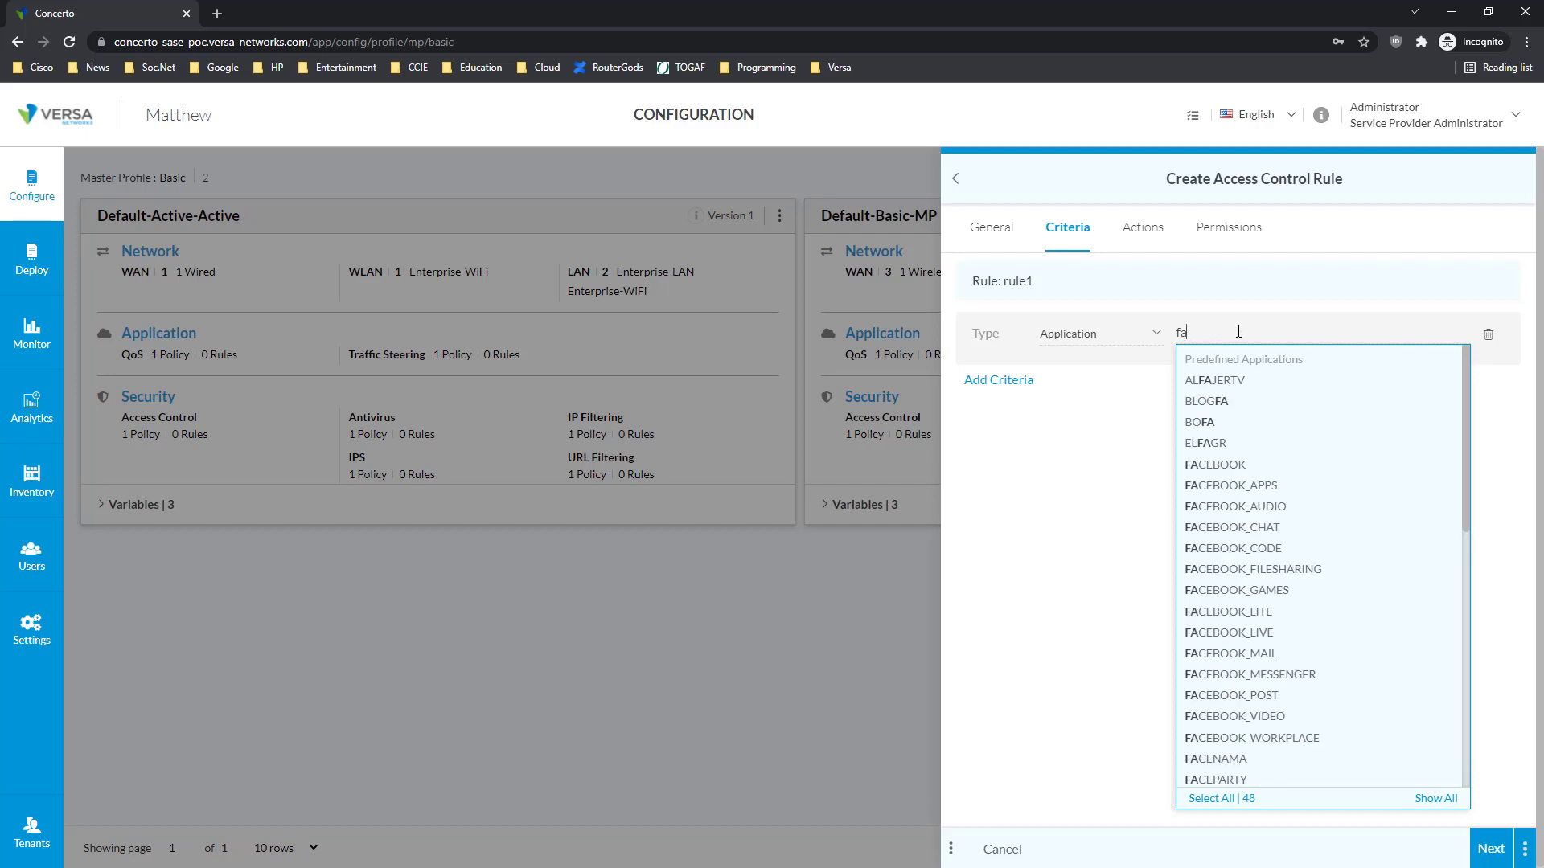
type("ce")
left_click(1264, 406)
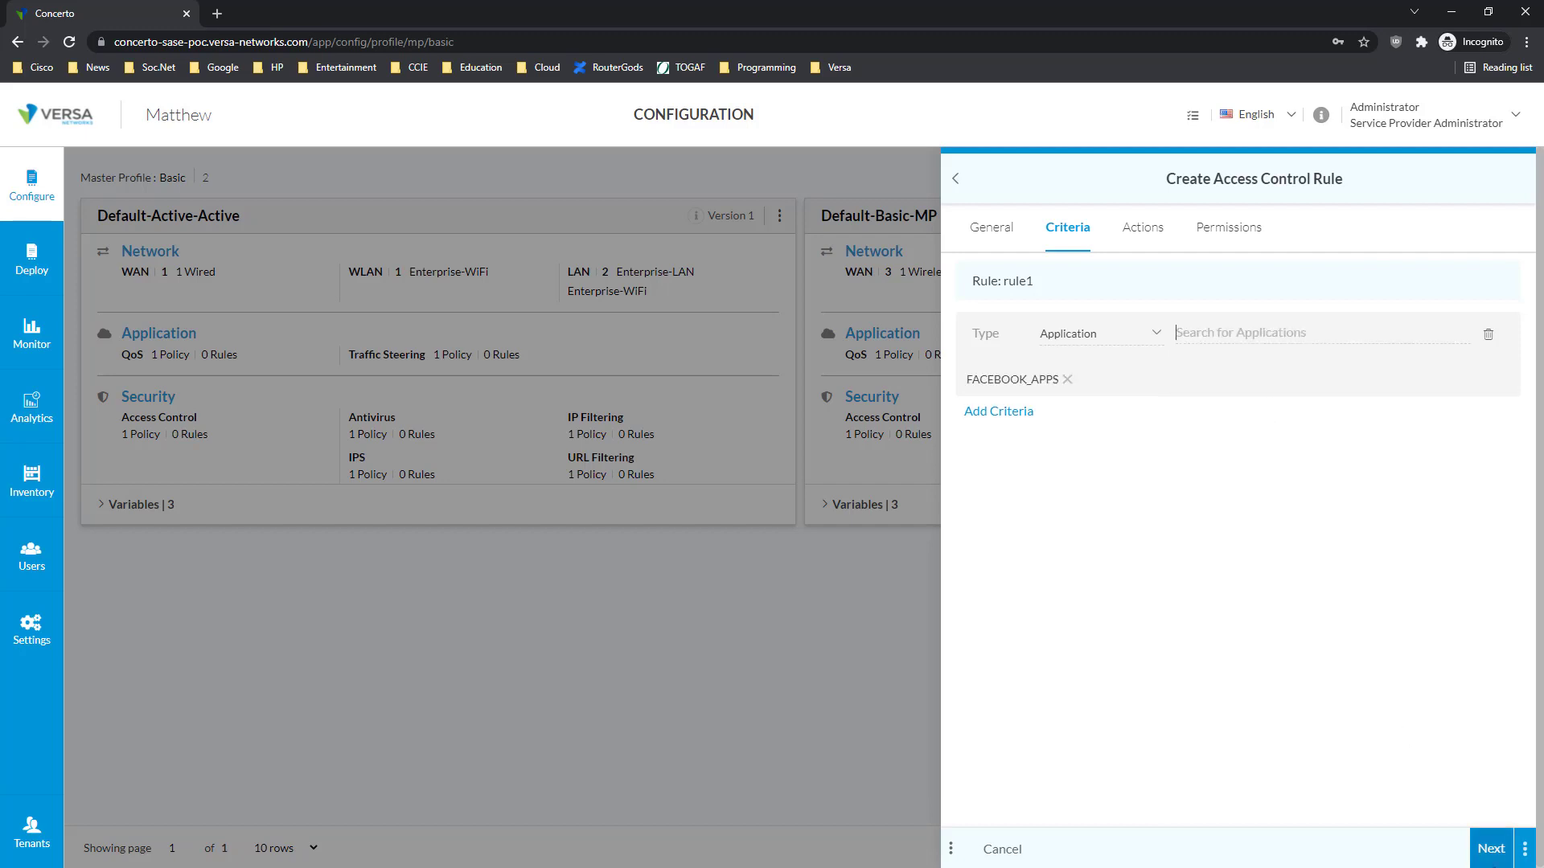
left_click(1492, 851)
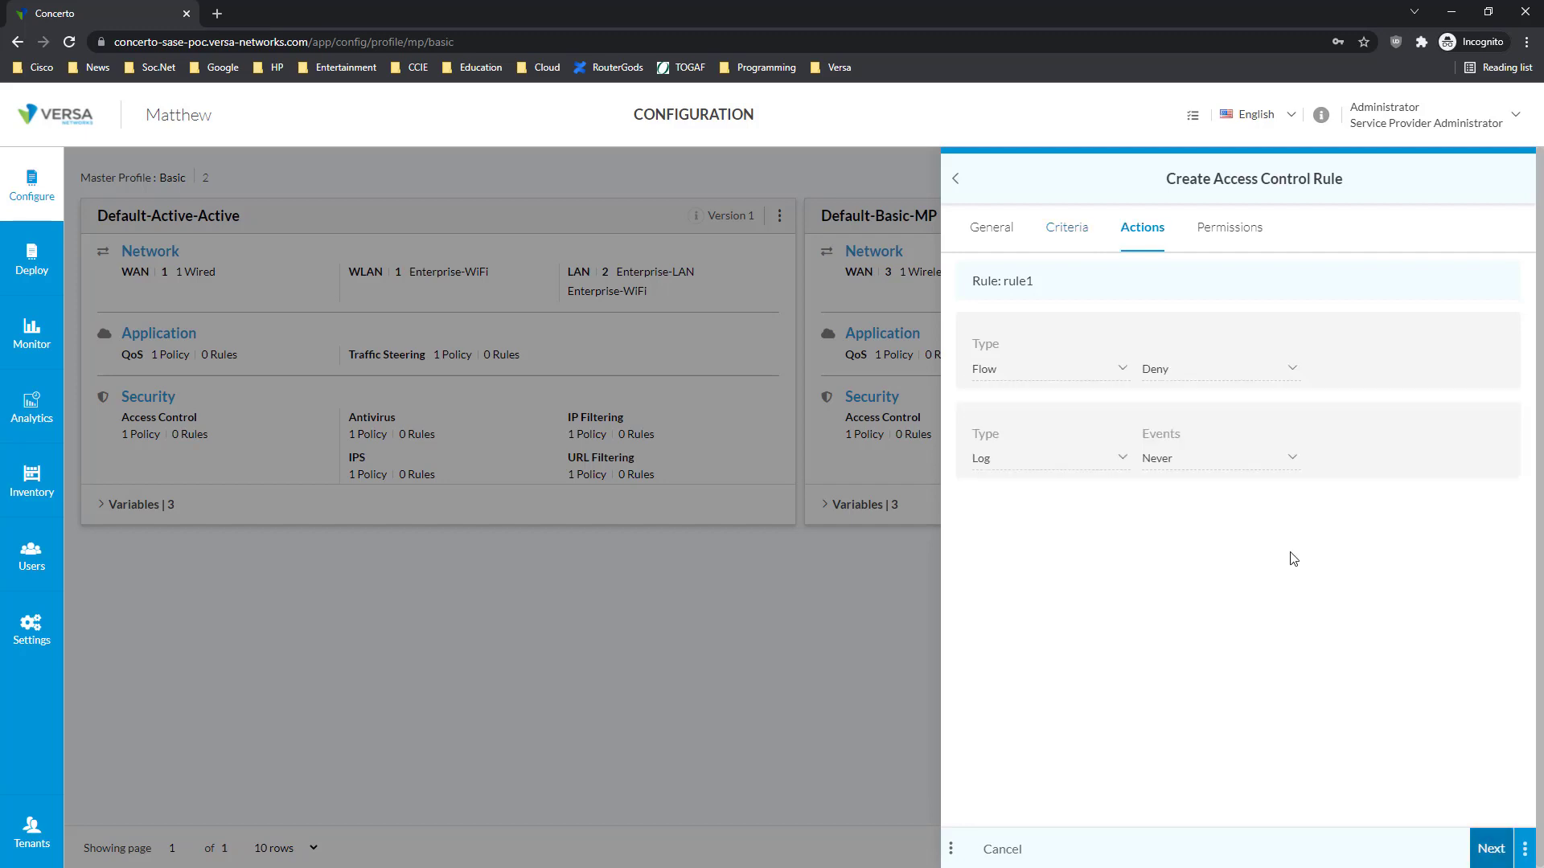
Set rule1's flow action to Chain with the Default-IPS policy for IPS
left_click(1225, 371)
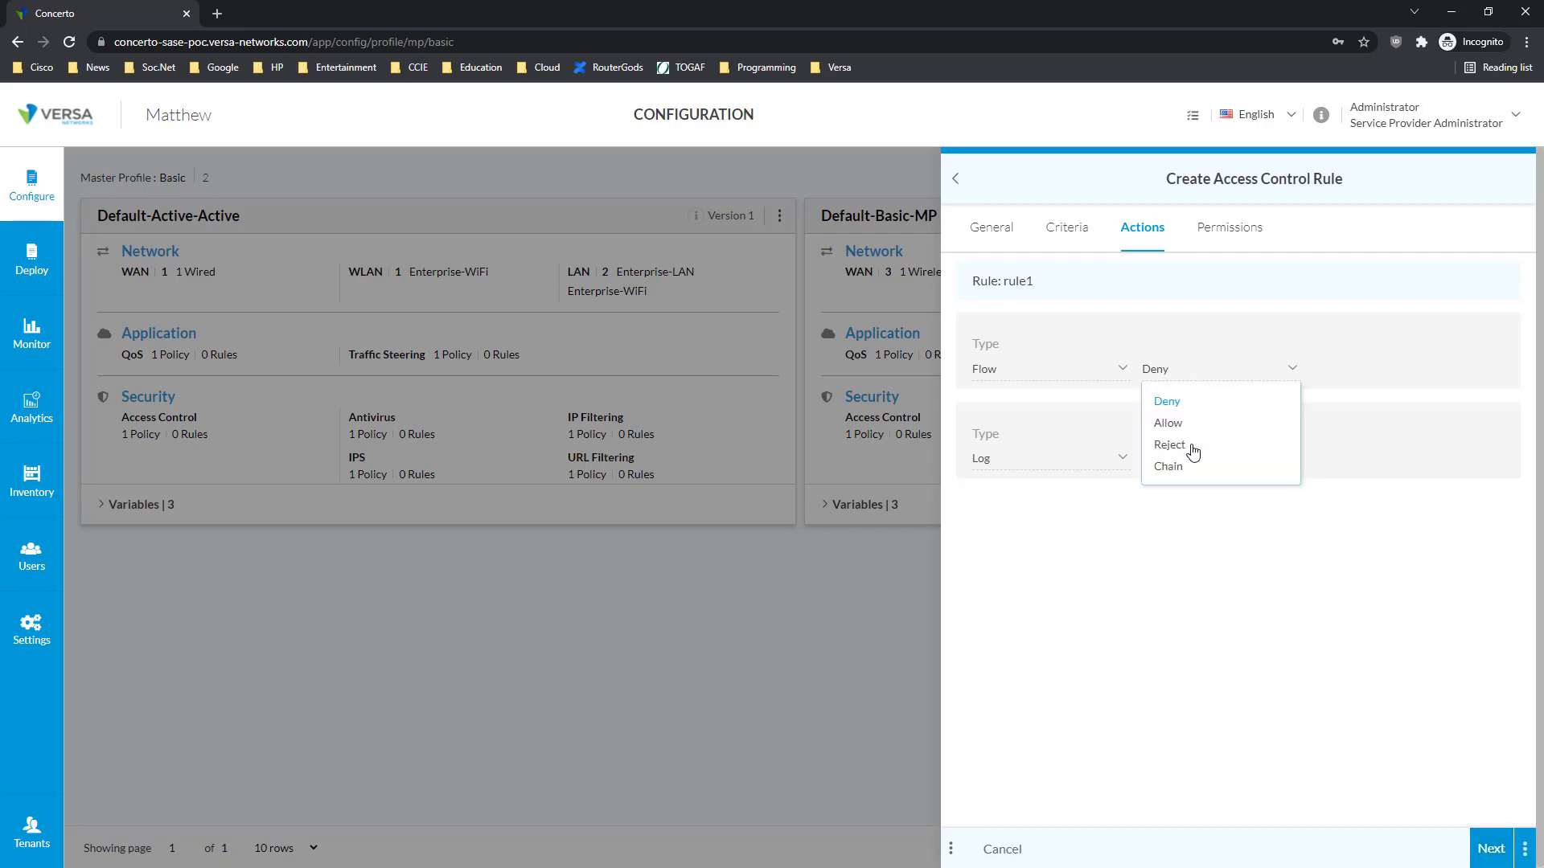
left_click(1180, 474)
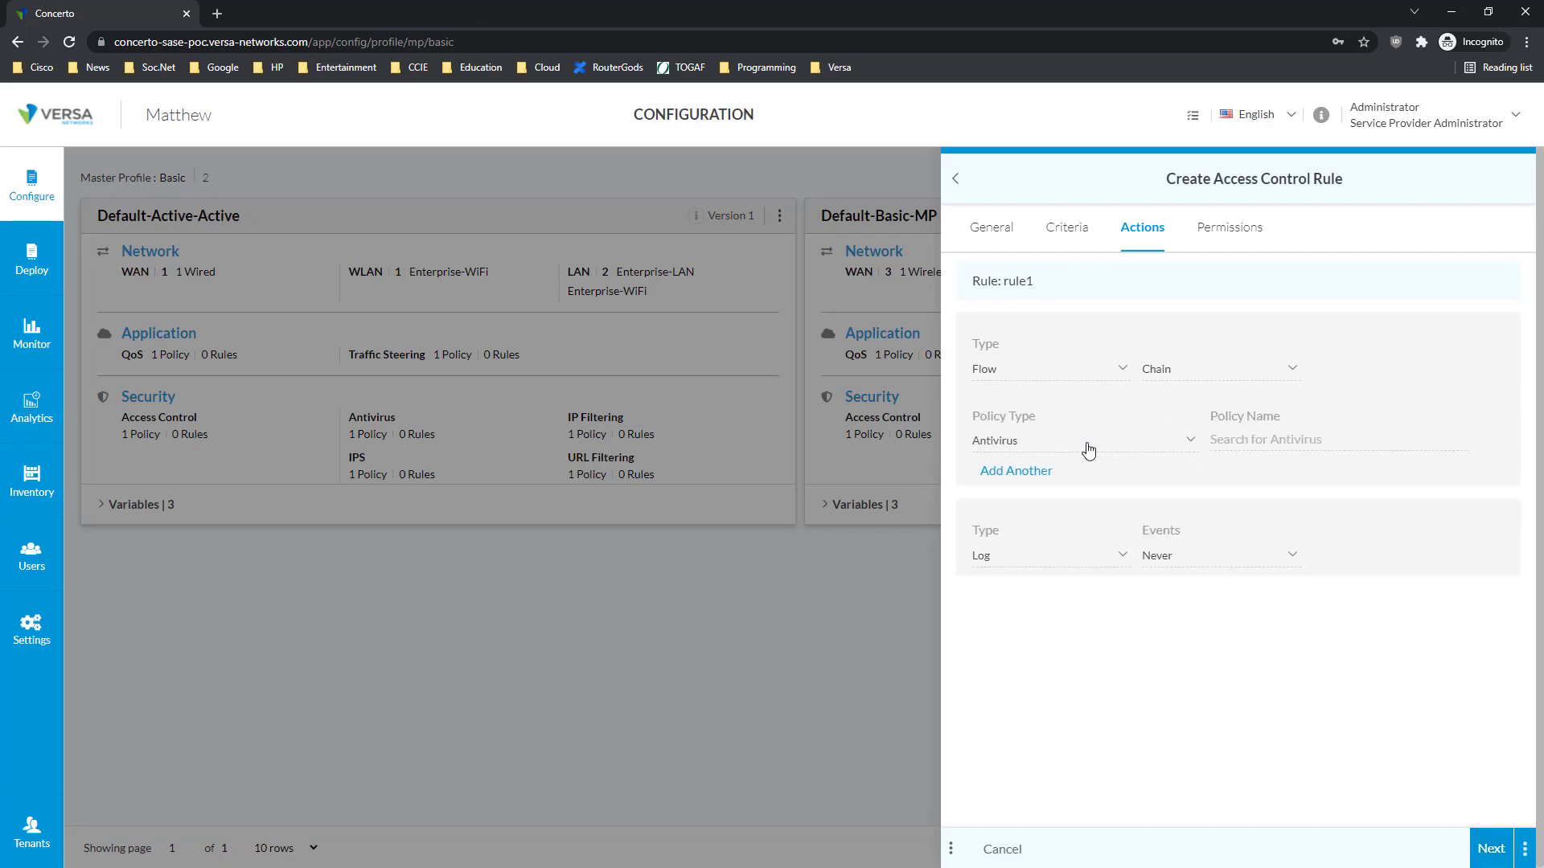
left_click(1133, 444)
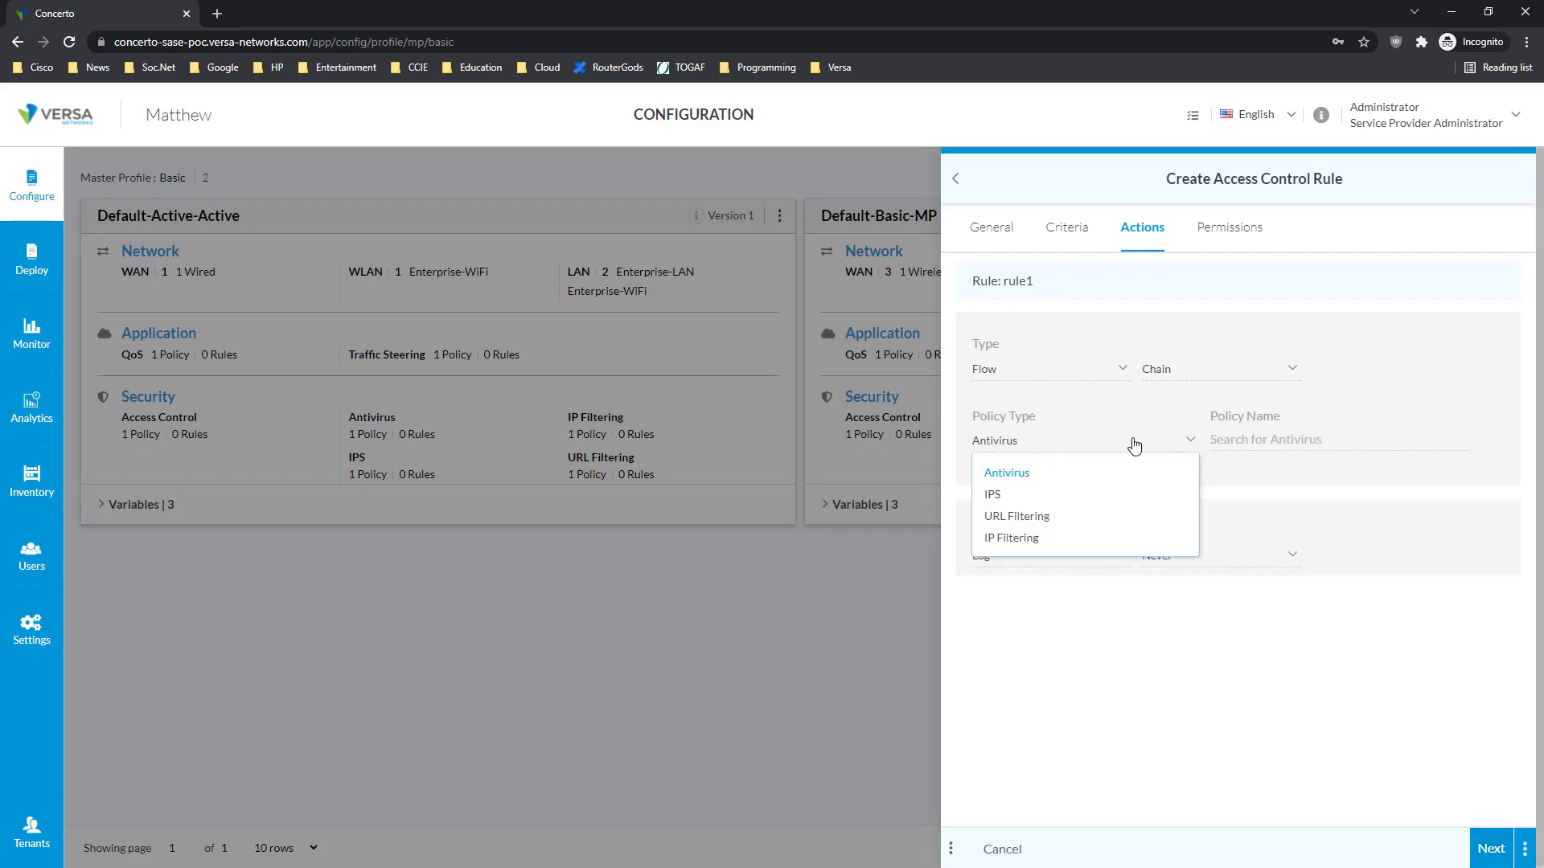
left_click(1003, 496)
left_click(1231, 443)
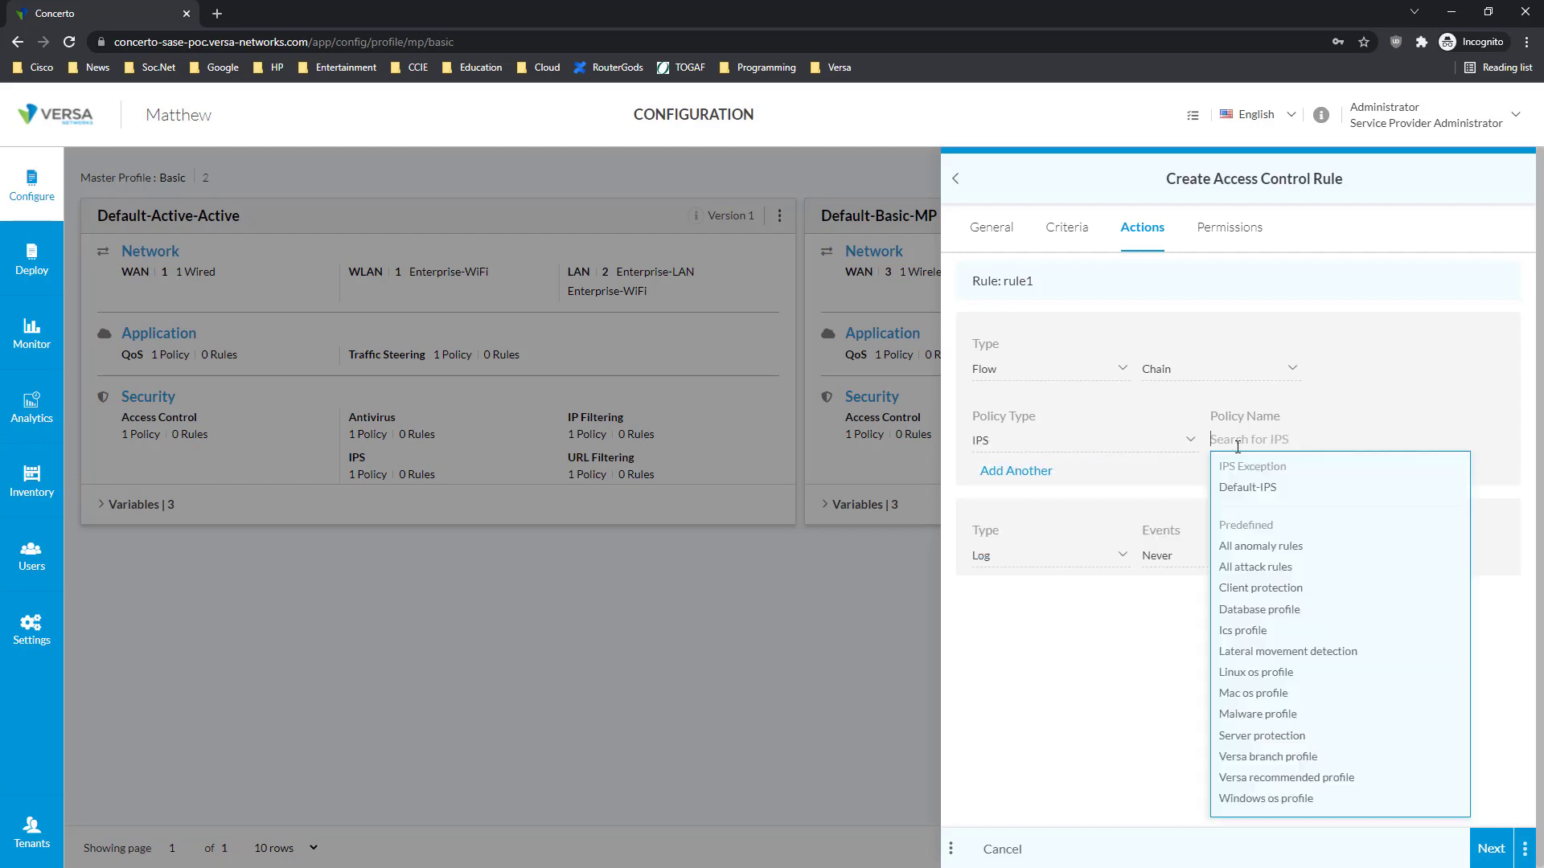
left_click(1269, 492)
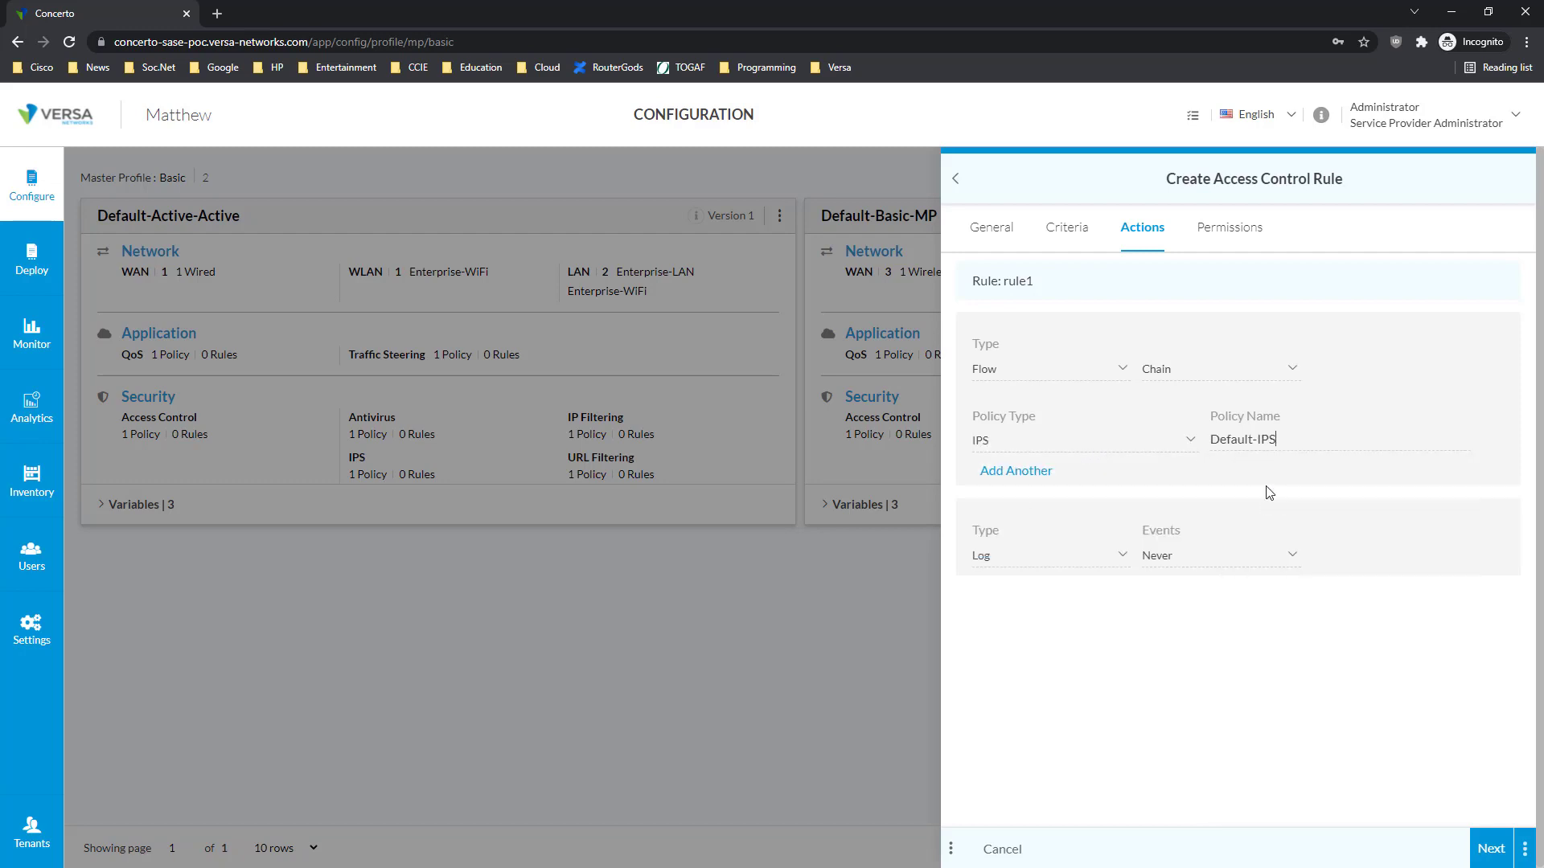
Add an IP Filtering policy to rule1's chain using the Versa recommended profile
left_click(1039, 473)
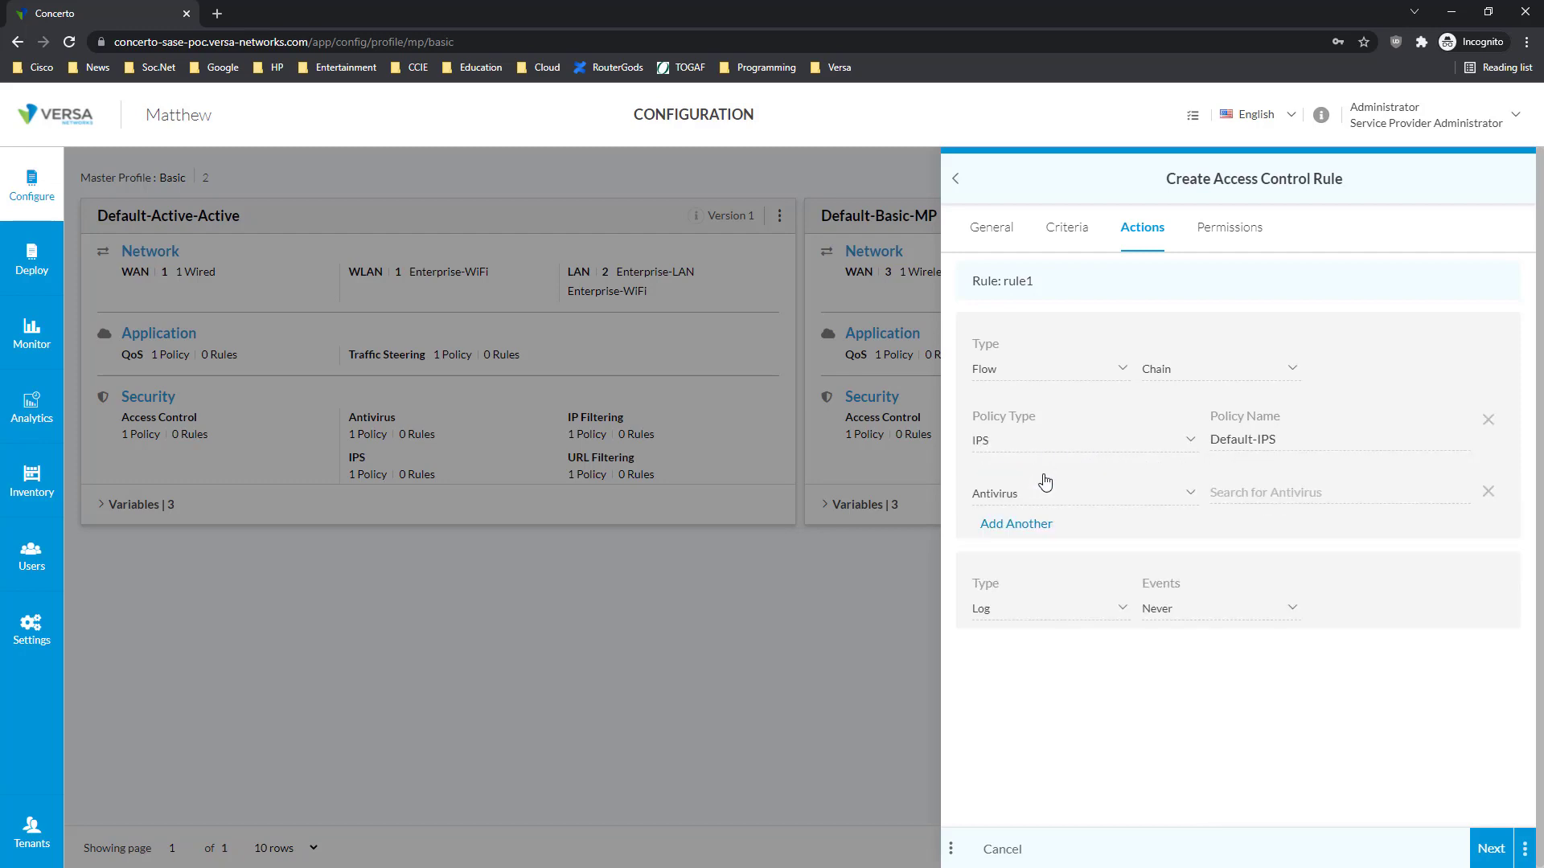
left_click(1173, 500)
left_click(1030, 597)
left_click(1334, 491)
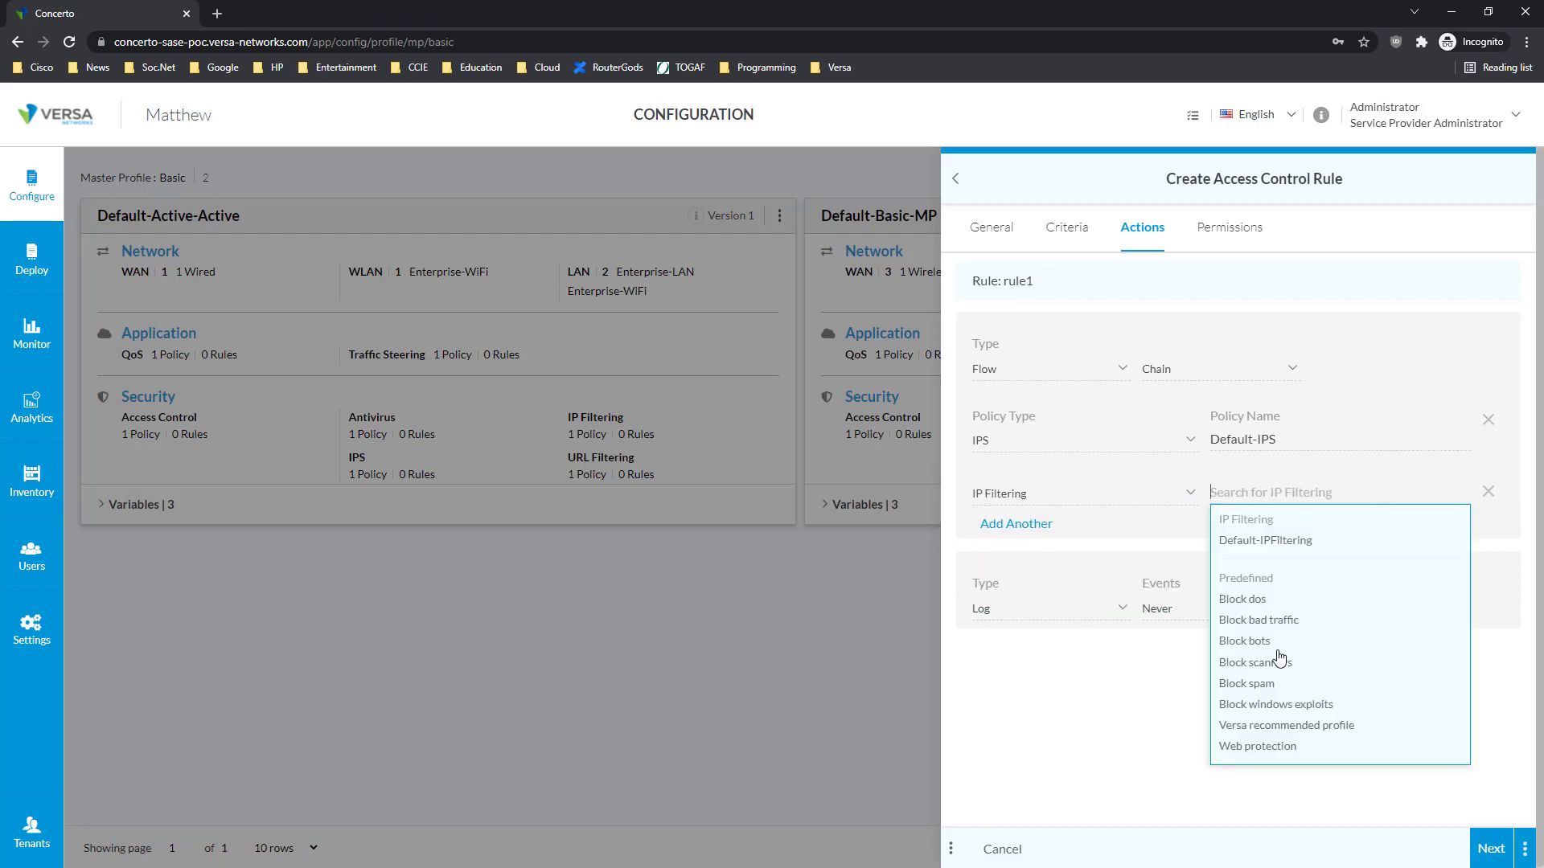
left_click(1282, 727)
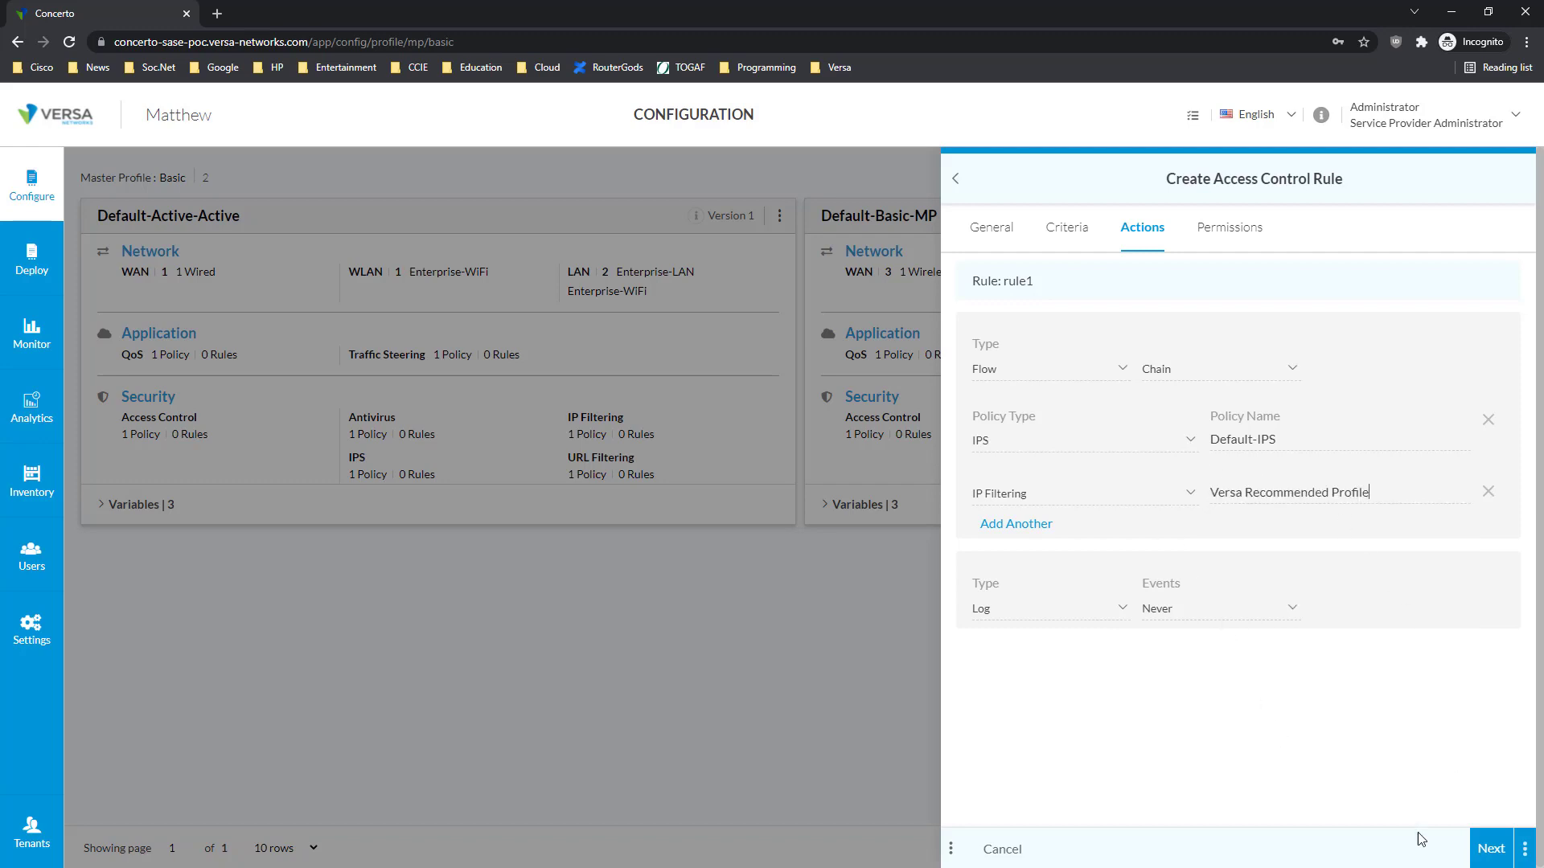
Finish rule1 and the Default-AccessControl policy with their permissions unchanged, returning to the master profile's security policies
left_click(1490, 849)
left_click(1499, 857)
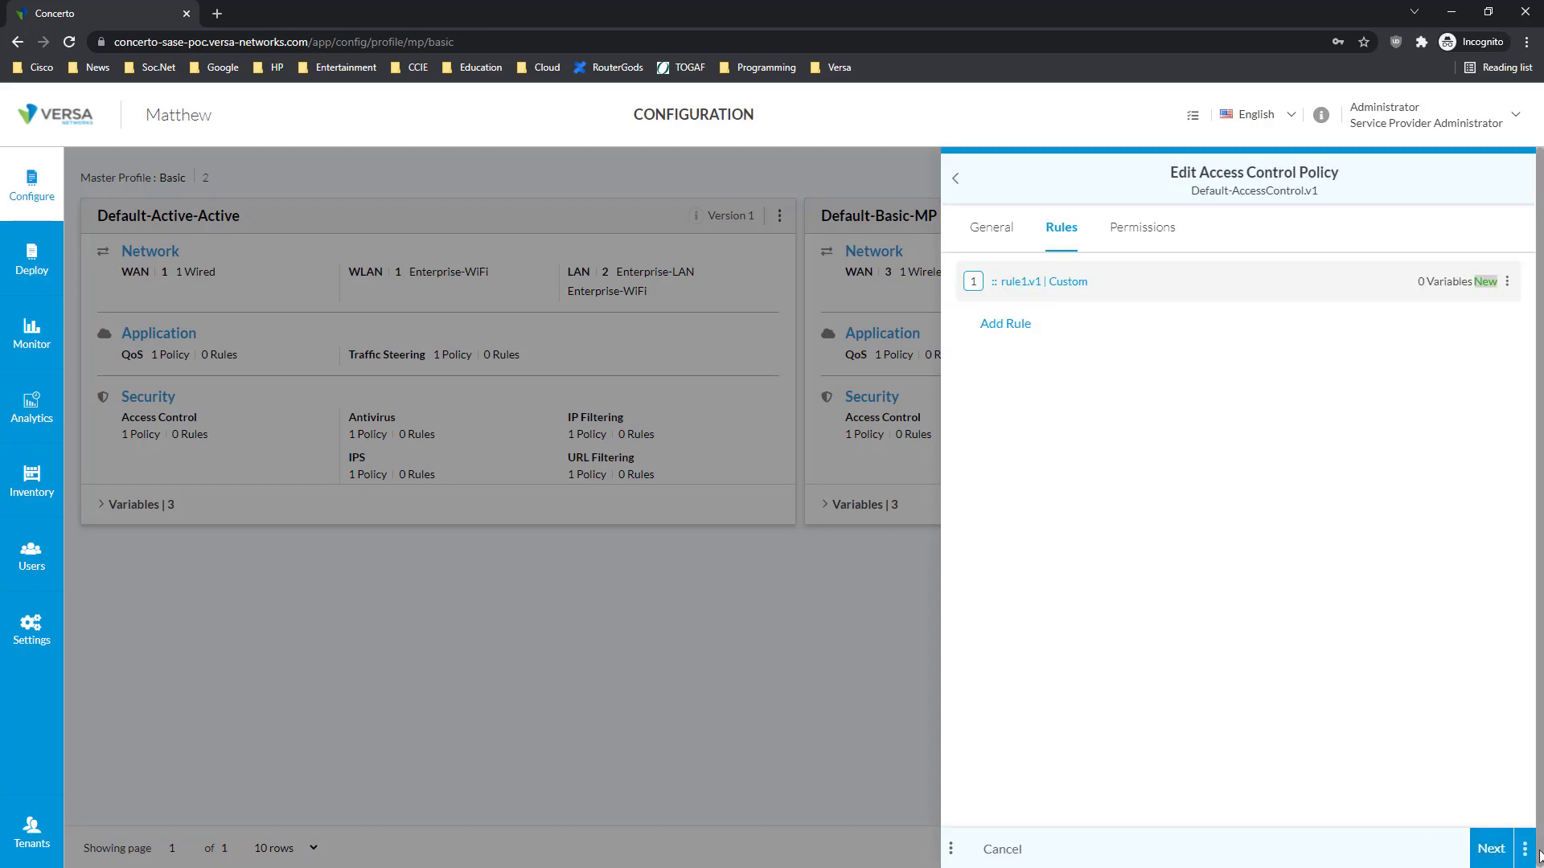
left_click(1492, 851)
left_click(1499, 857)
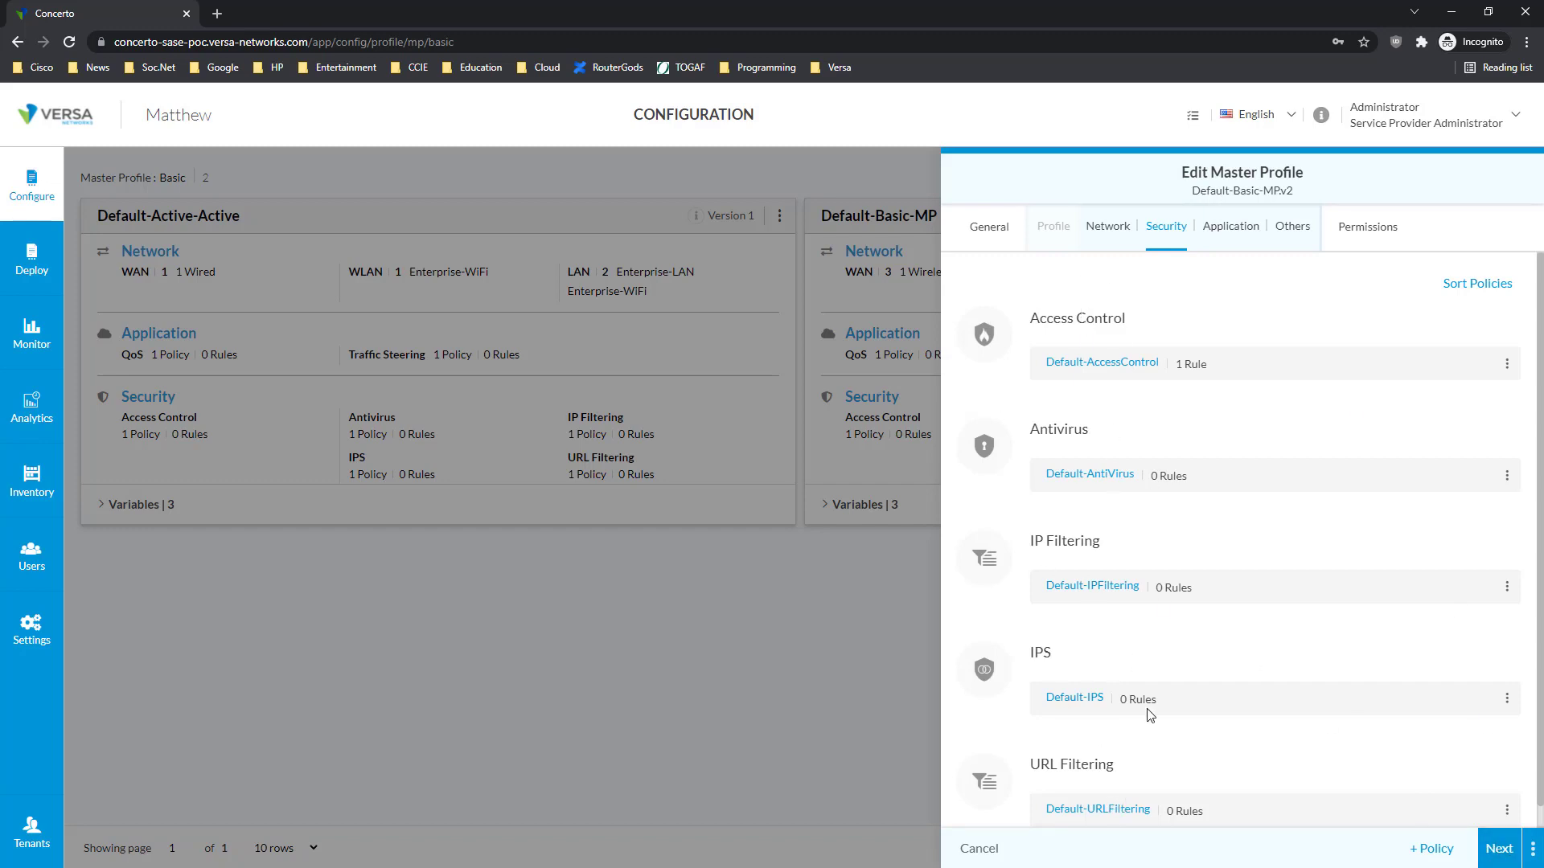
Go to the master profile's application policies and open the steering rules of Default-TrafficSteering
scroll(1142, 704, "down", 1)
left_click(1499, 849)
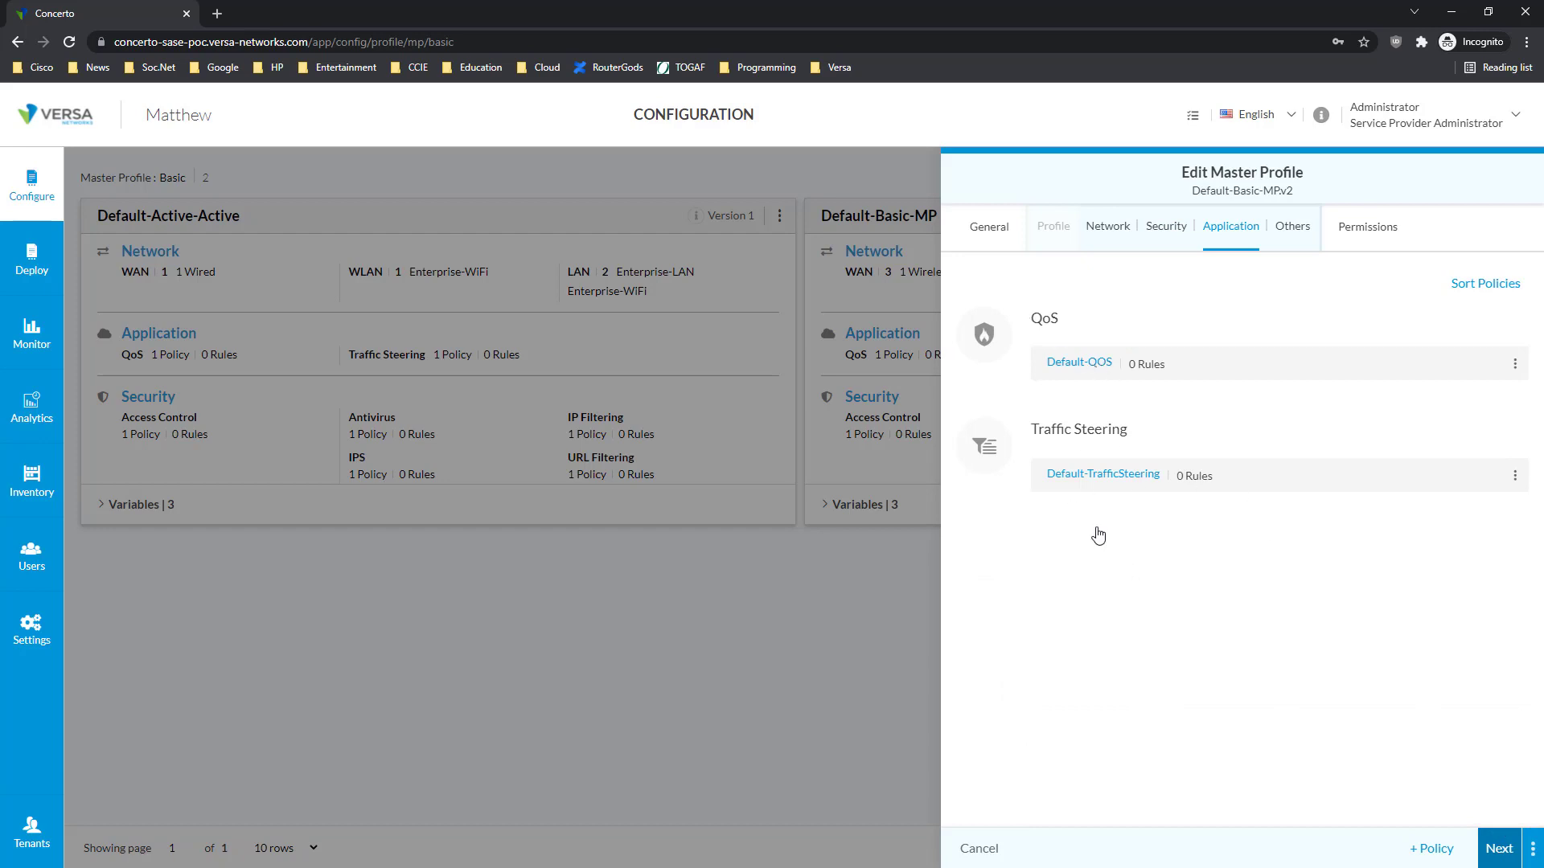
left_click(1112, 486)
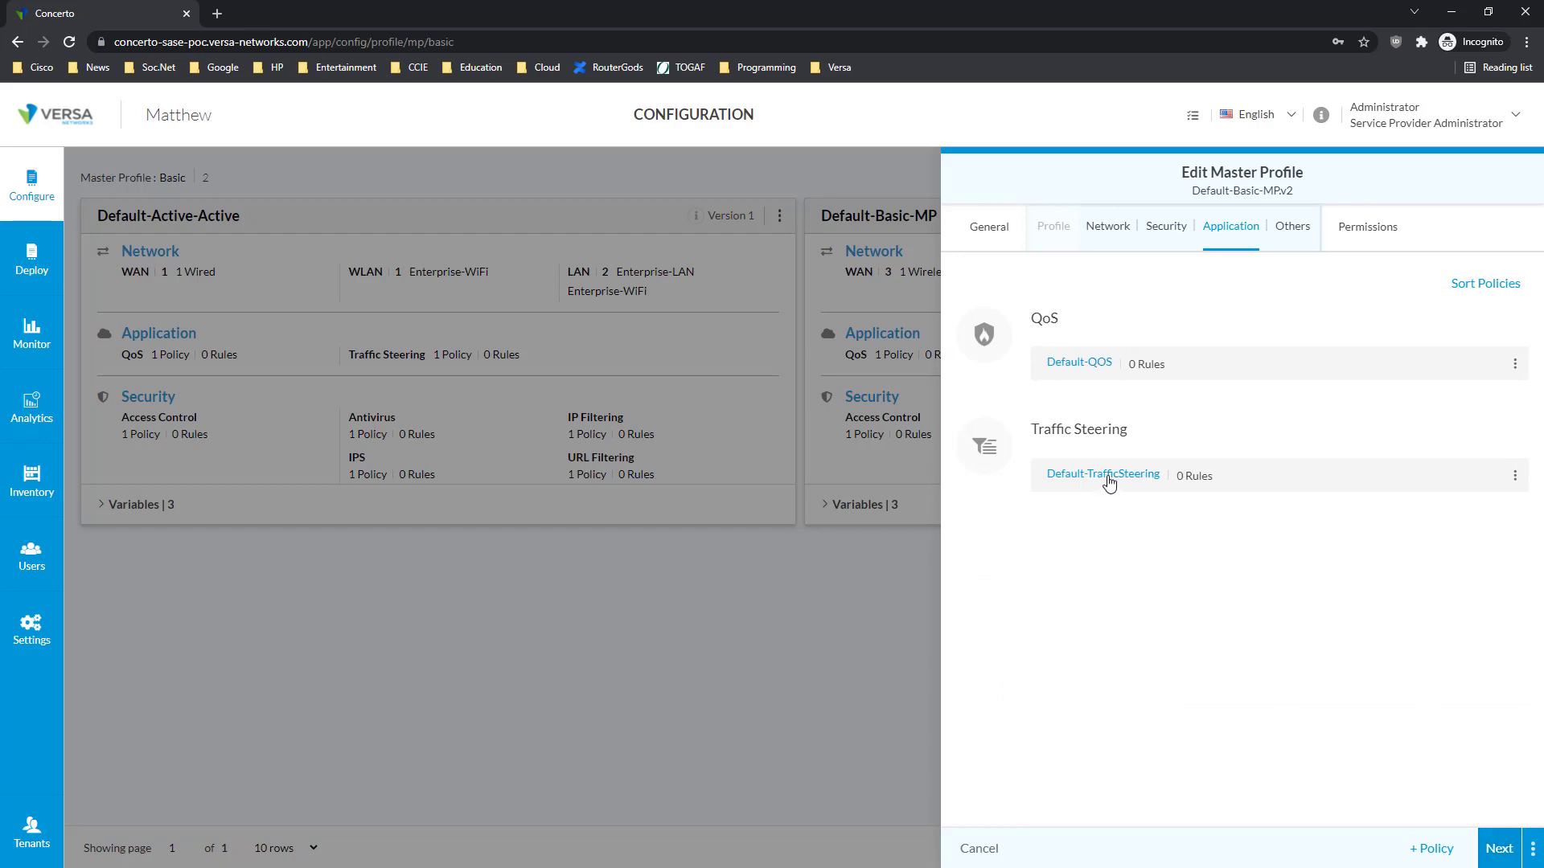
left_click(1107, 231)
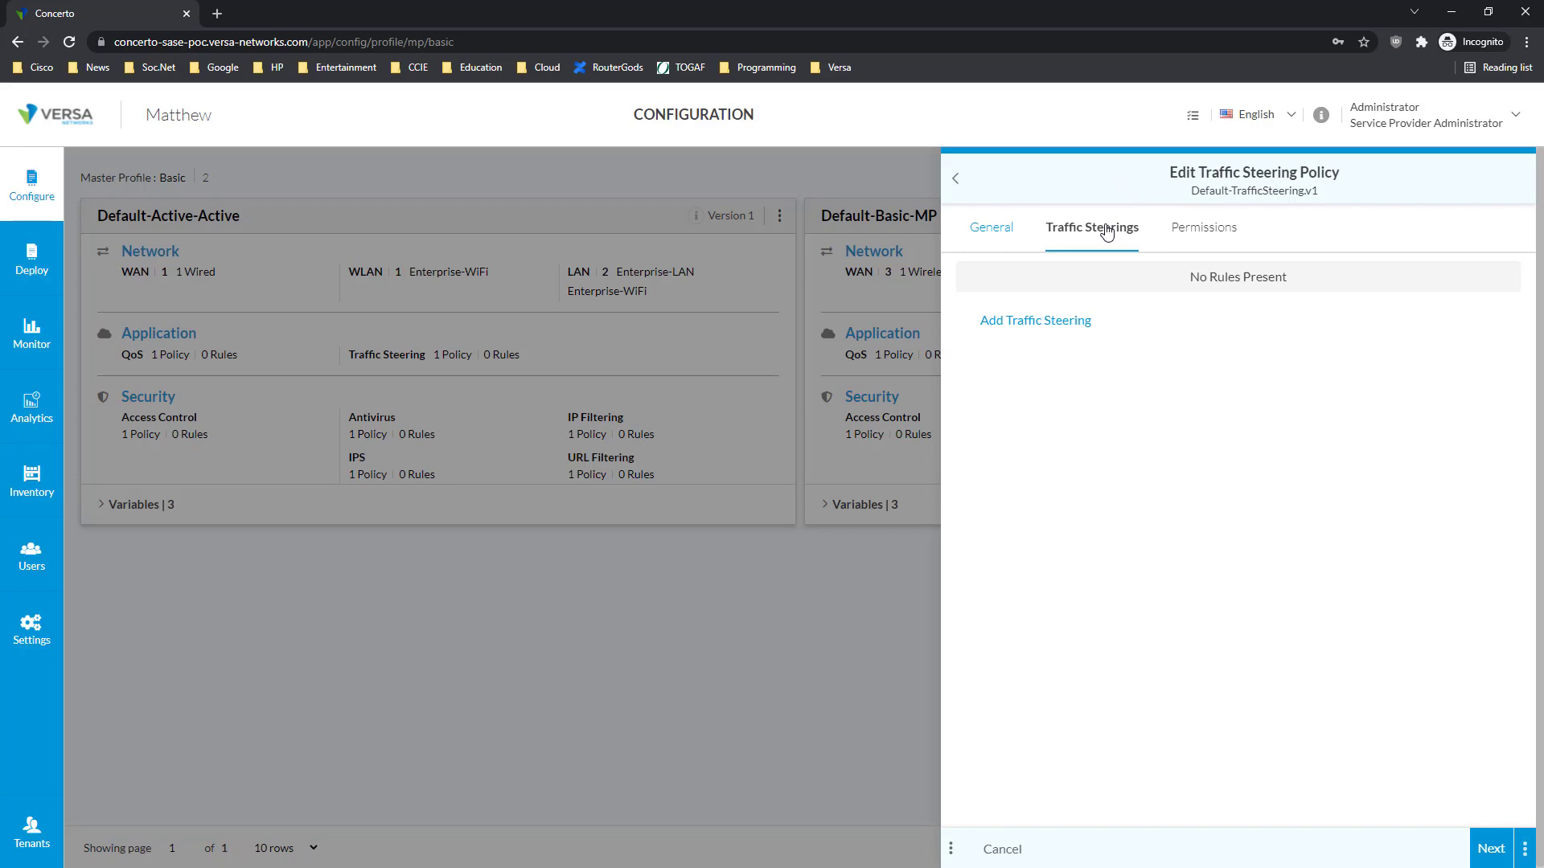
Create a new traffic steering rule named rule1-ts and continue to its criteria
left_click(1032, 322)
left_click(1013, 295)
left_click(982, 311)
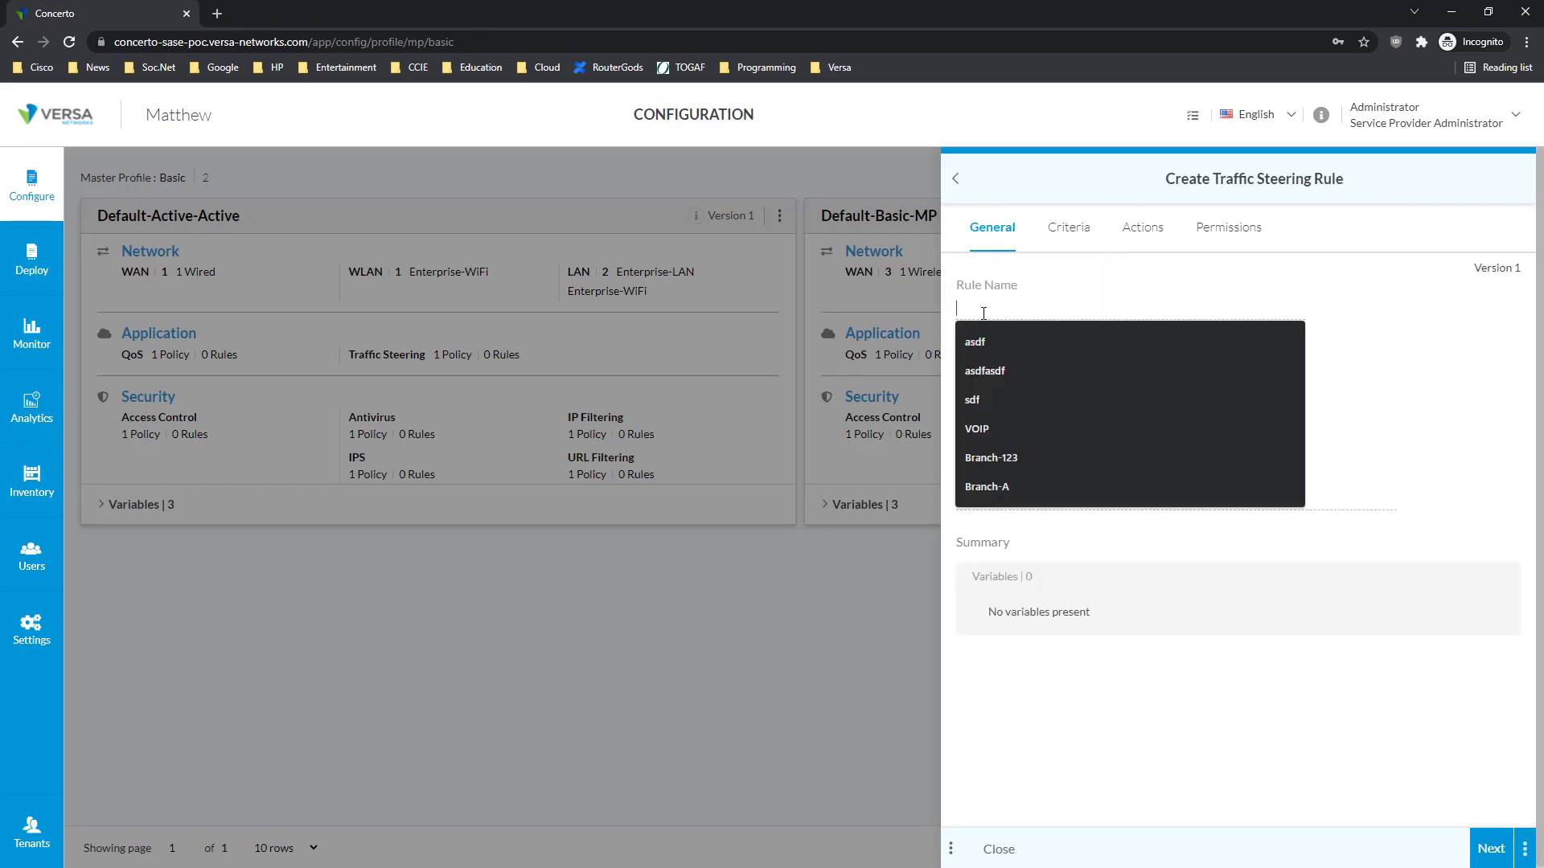
type("rule1-ts")
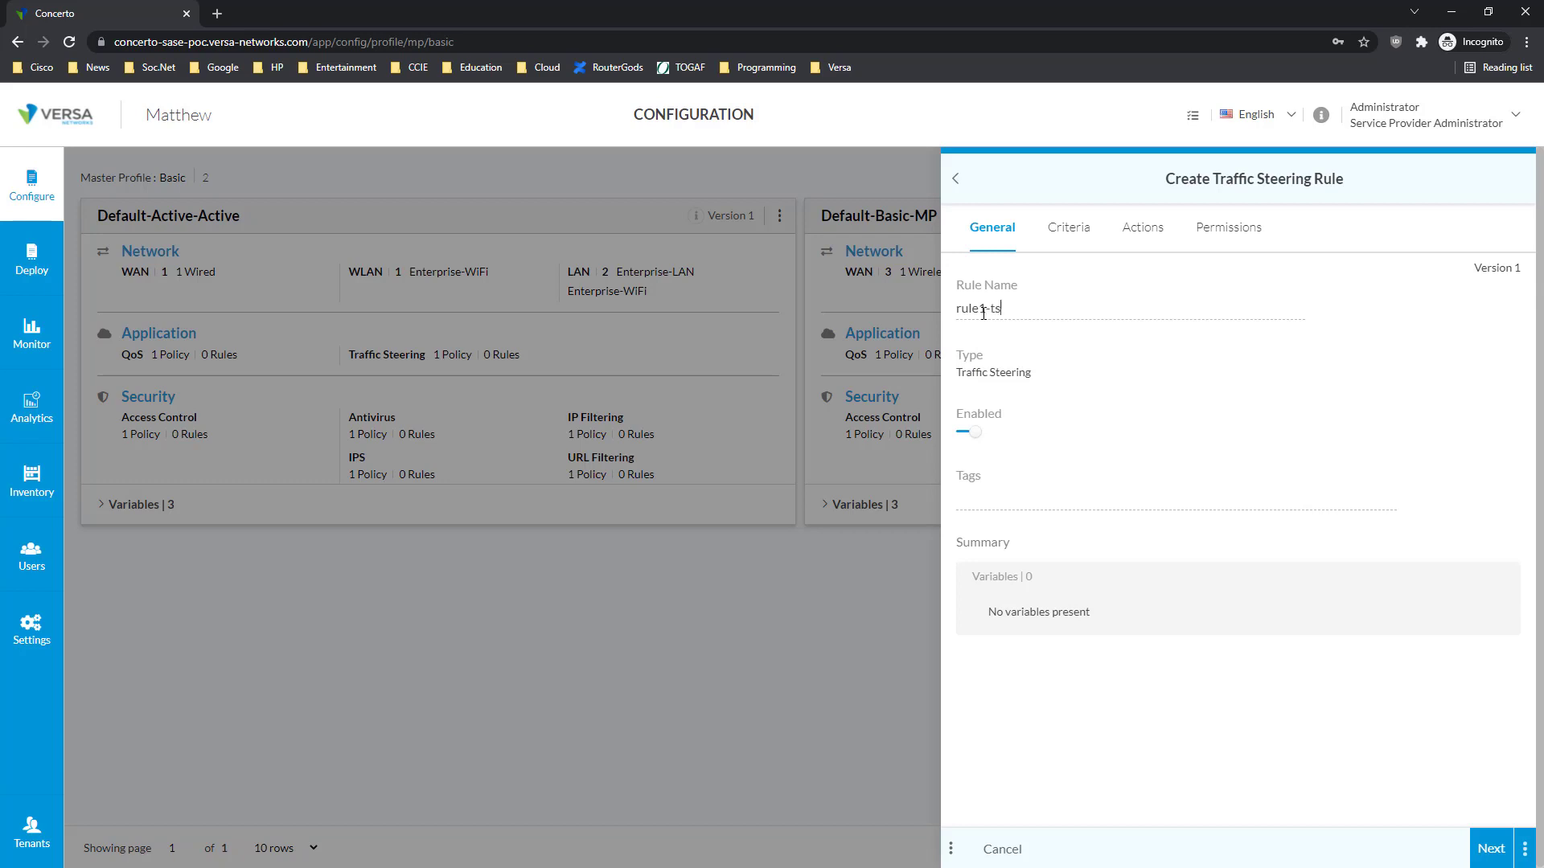
left_click(1484, 852)
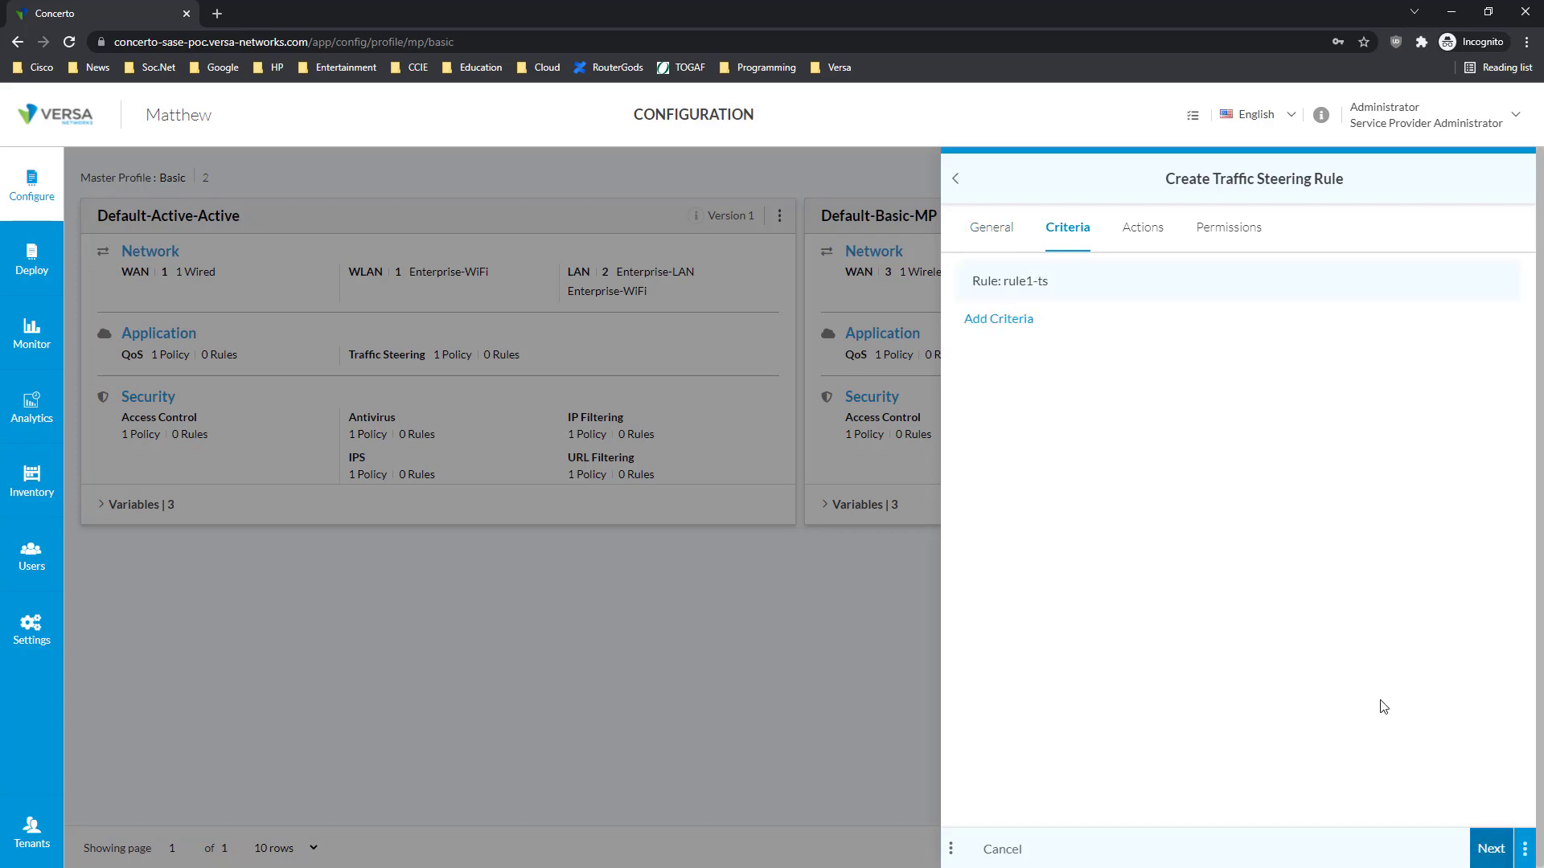
Add a Services criterion matching http to rule1-ts and continue to the rule's actions
left_click(1003, 321)
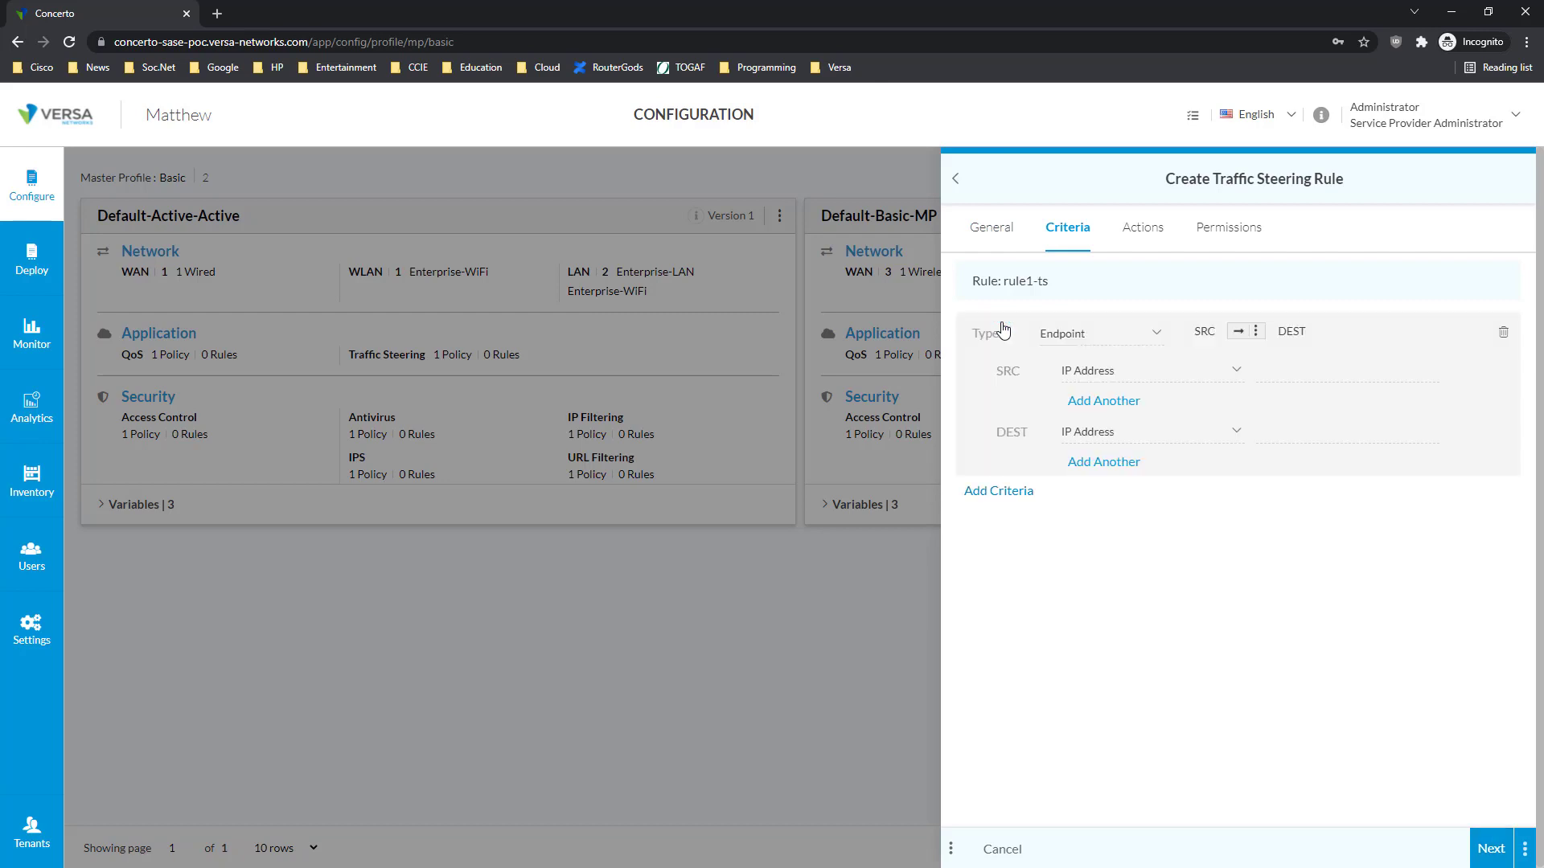
left_click(1129, 338)
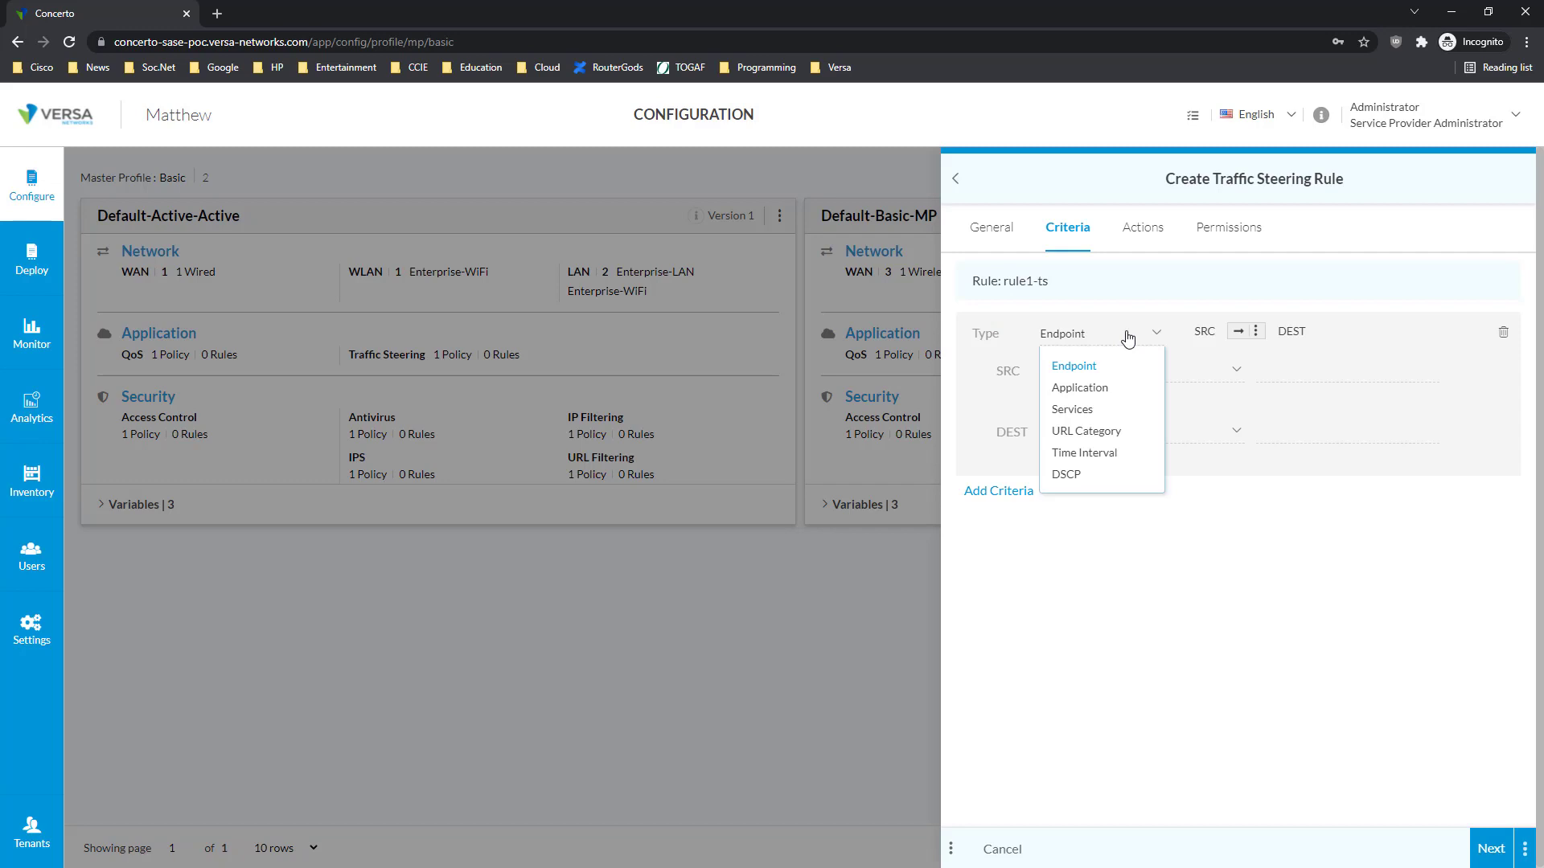
left_click(1100, 410)
left_click(1235, 335)
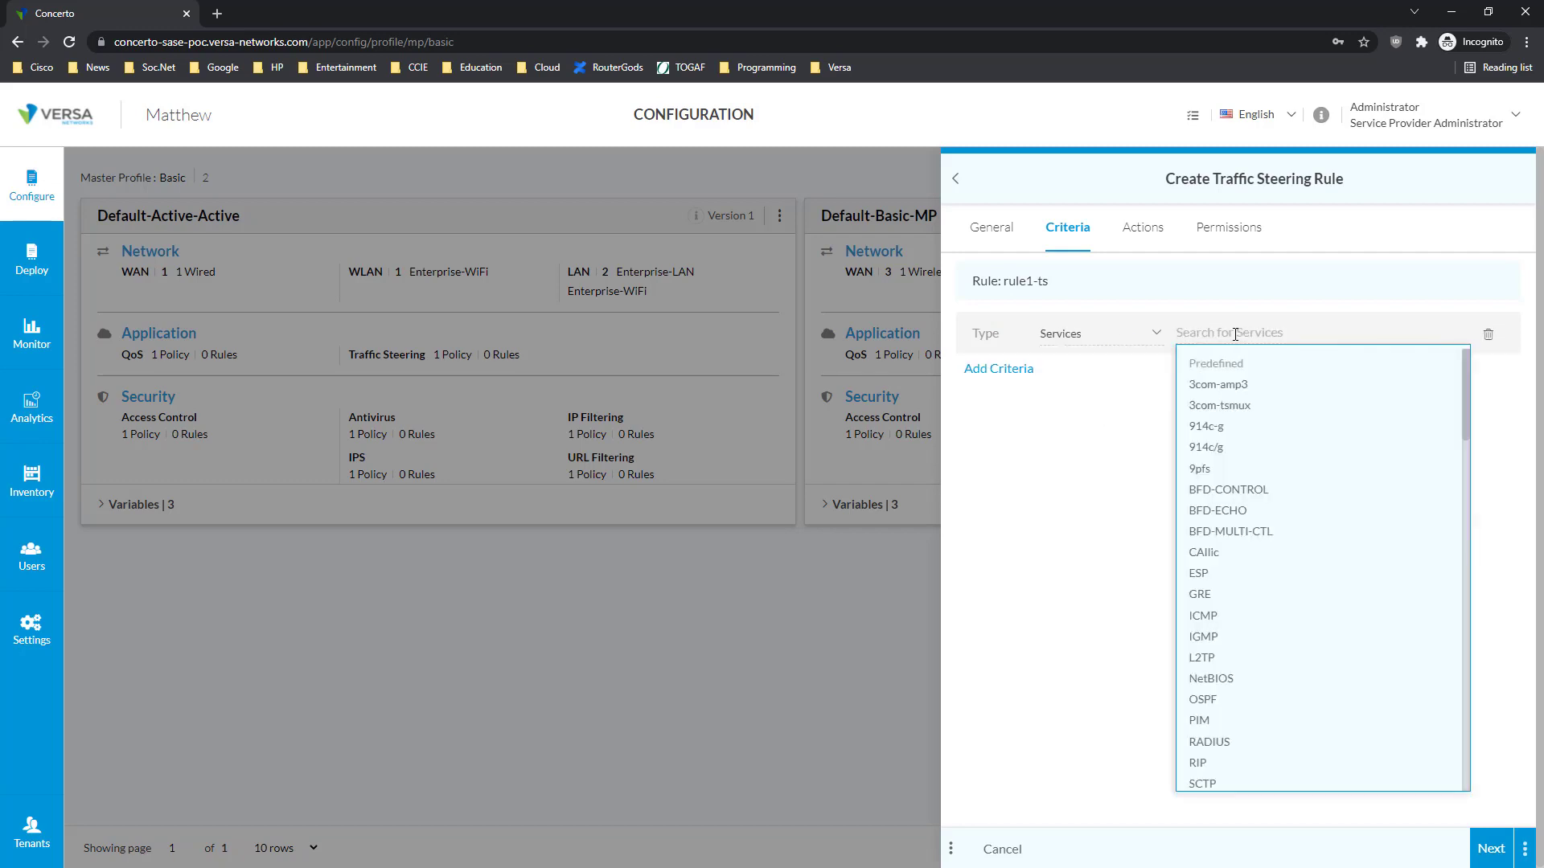
type("htt")
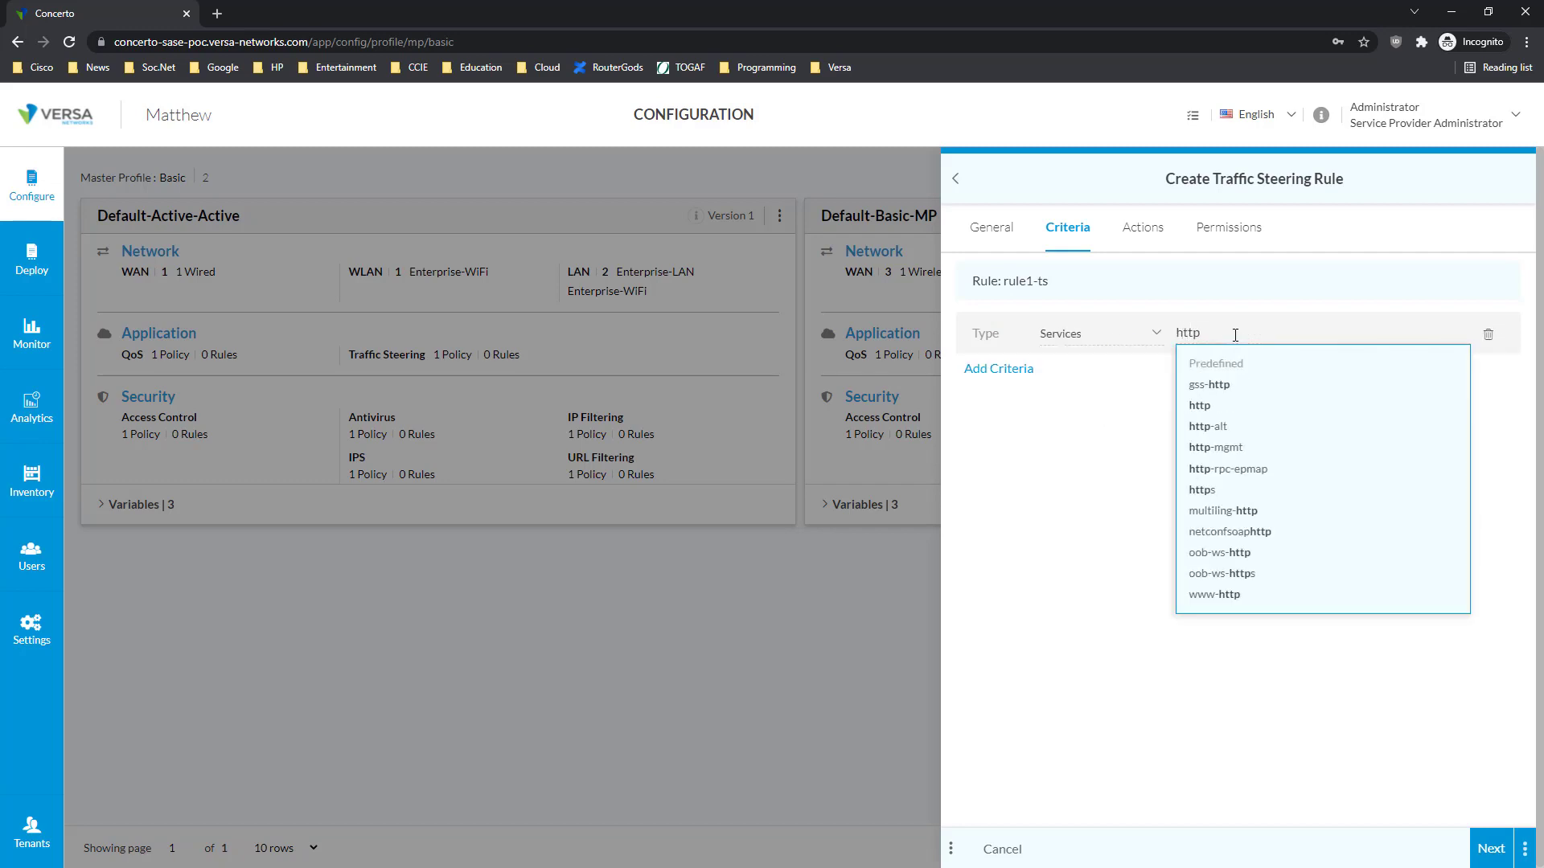
type("p")
left_click(1201, 406)
left_click(1490, 849)
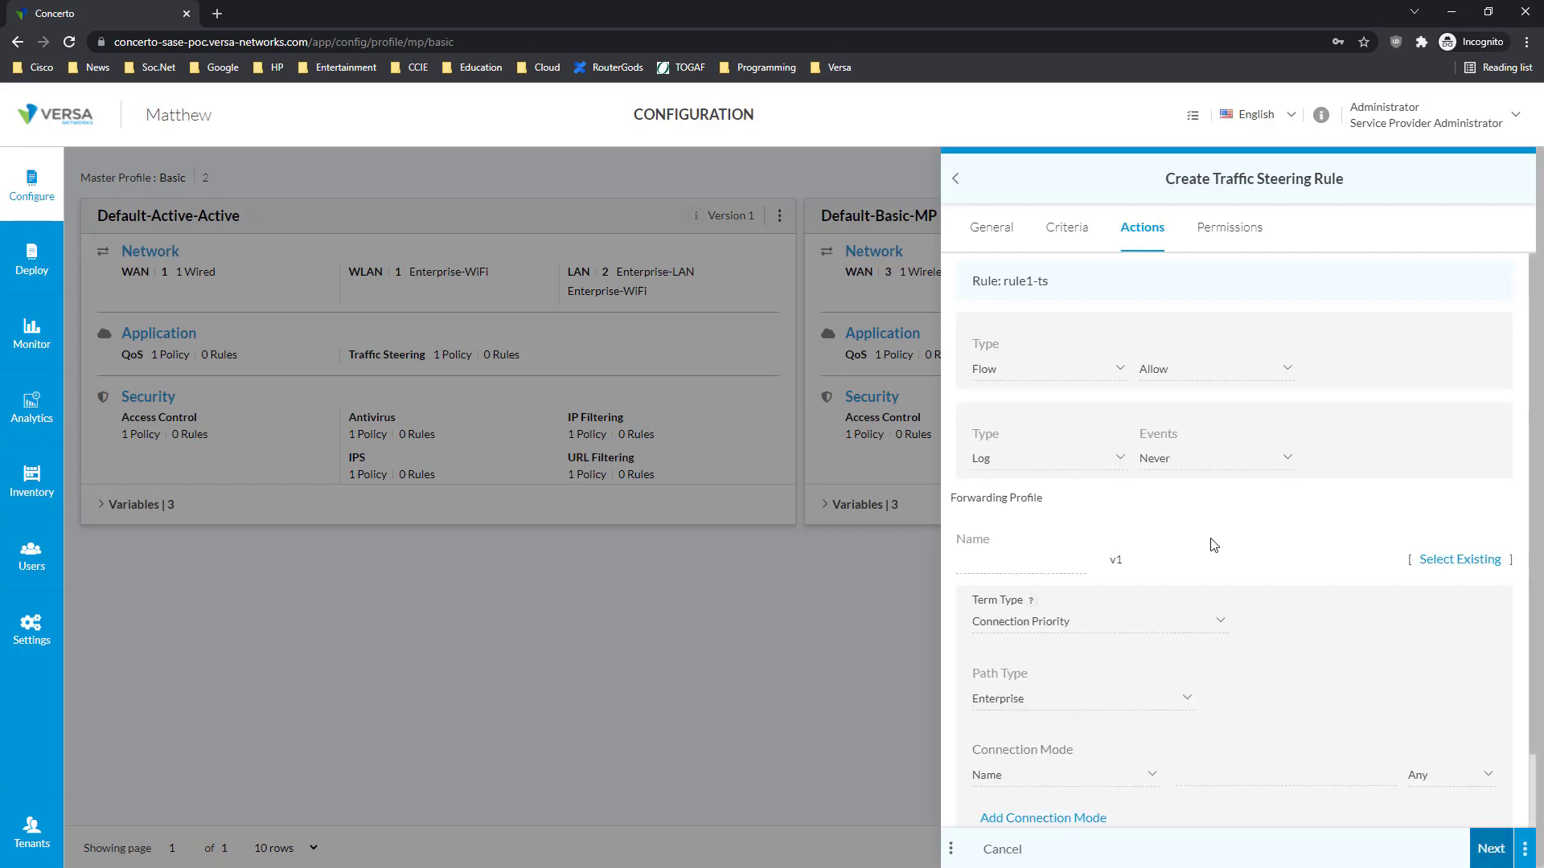
Add an Enterprise path entry with the connection name Internet to the Connection Priority term of rule1-ts's forwarding profile
scroll(1287, 626, "down", 1)
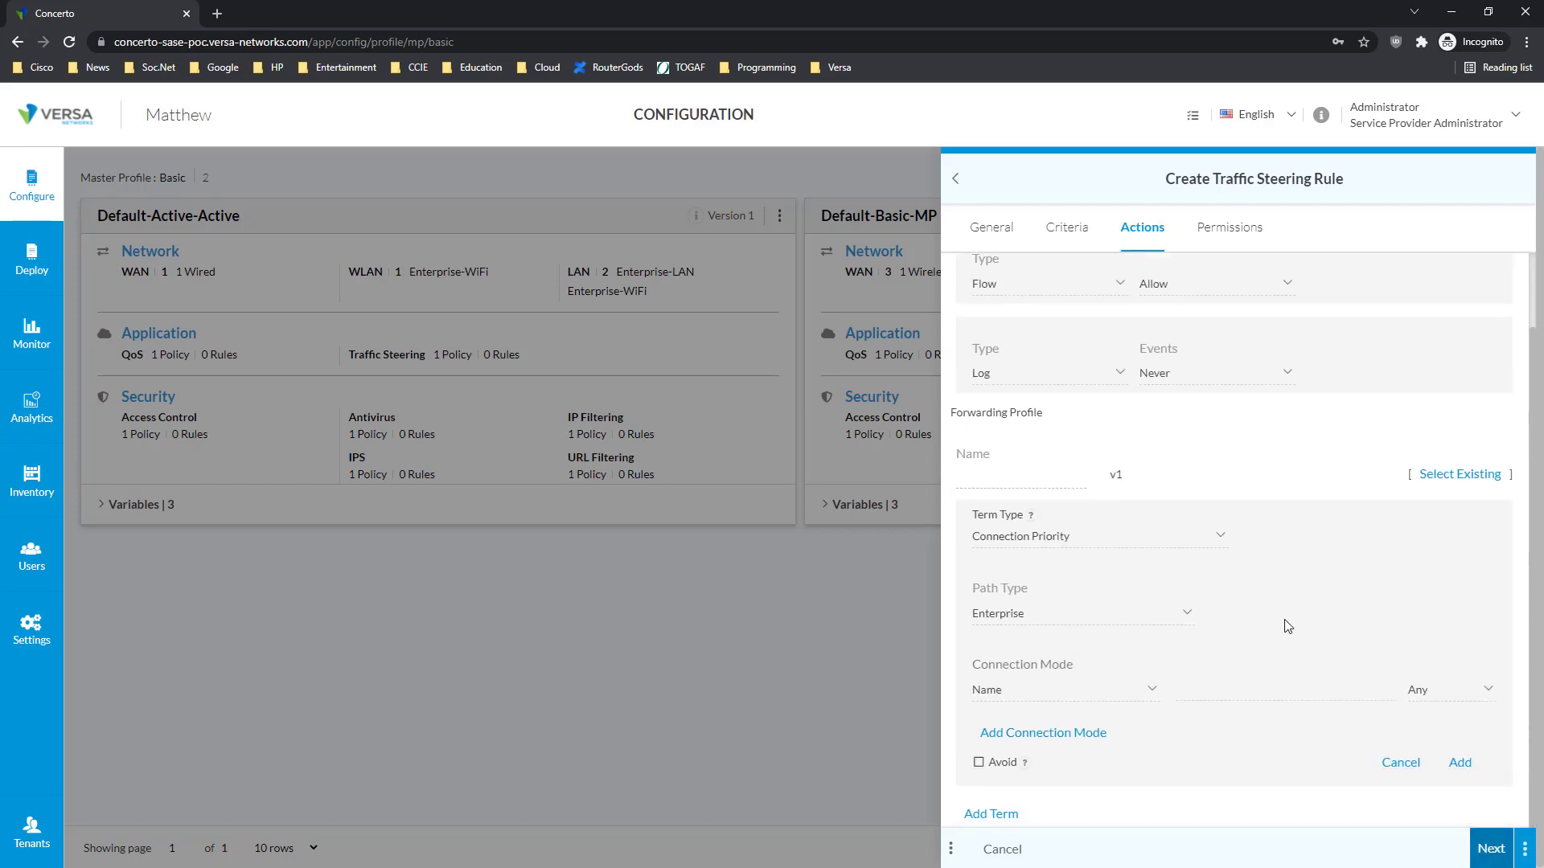
left_click(1237, 691)
left_click(1226, 727)
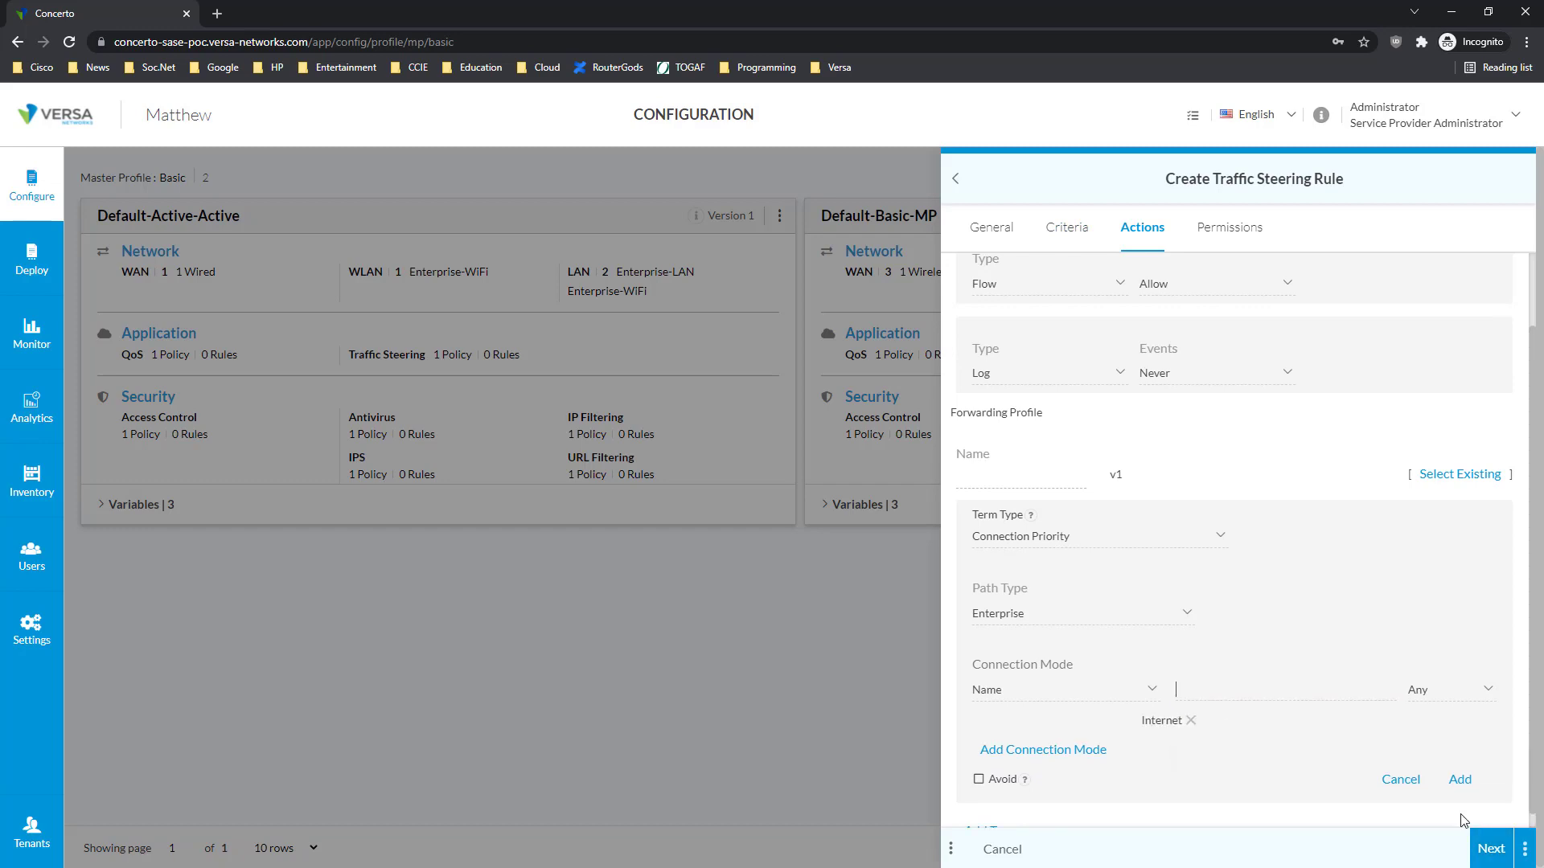
left_click(1461, 780)
scroll(1126, 772, "down", 1)
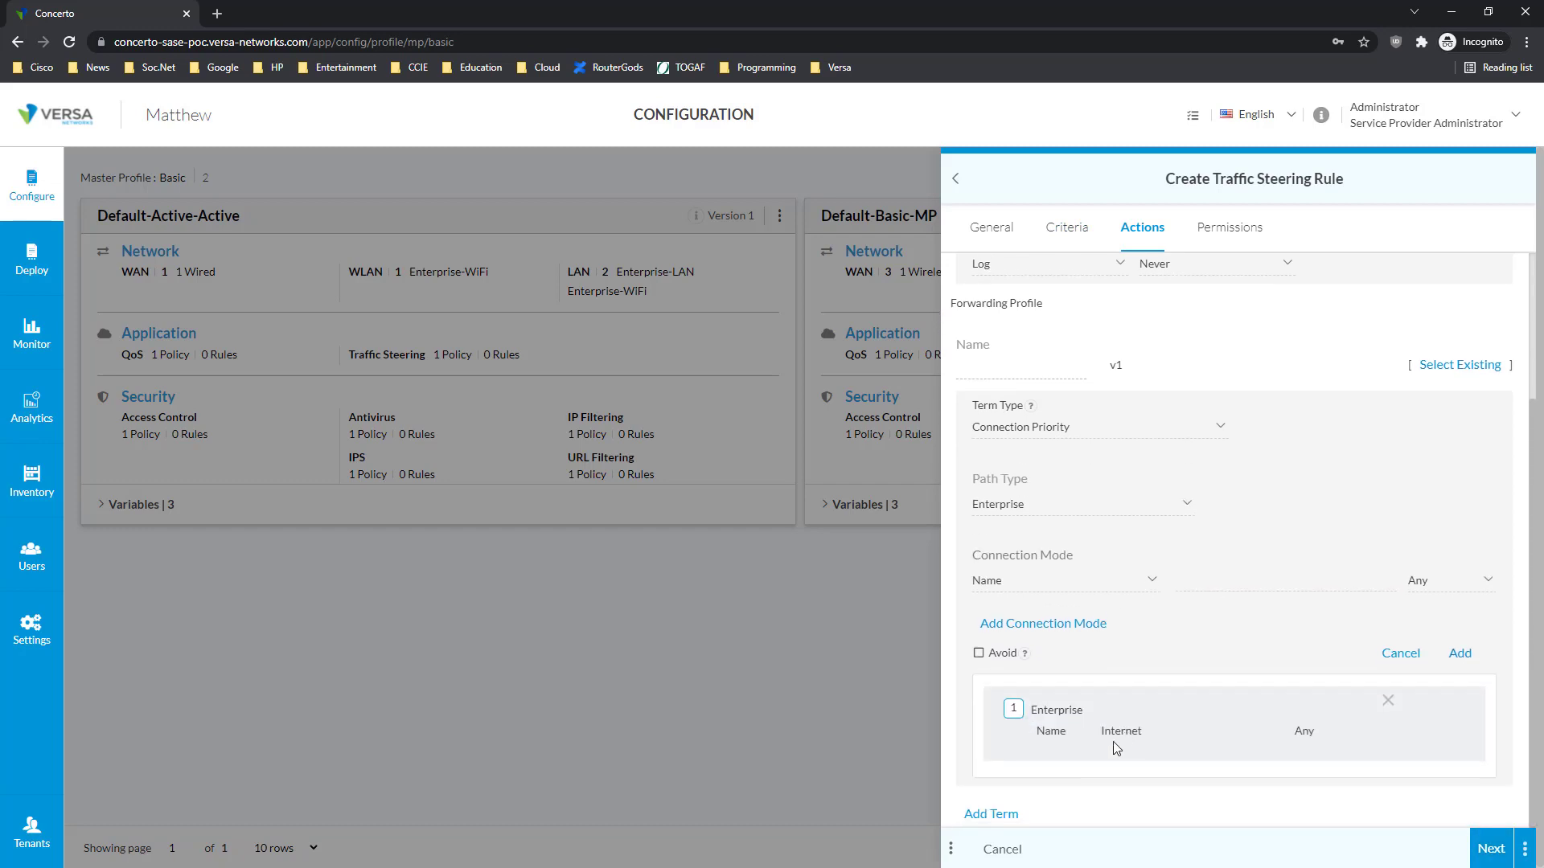
Add a Path Conditioning term in Standard mode to the forwarding profile and read the mode's description
left_click(1026, 816)
scroll(1069, 784, "down", 2)
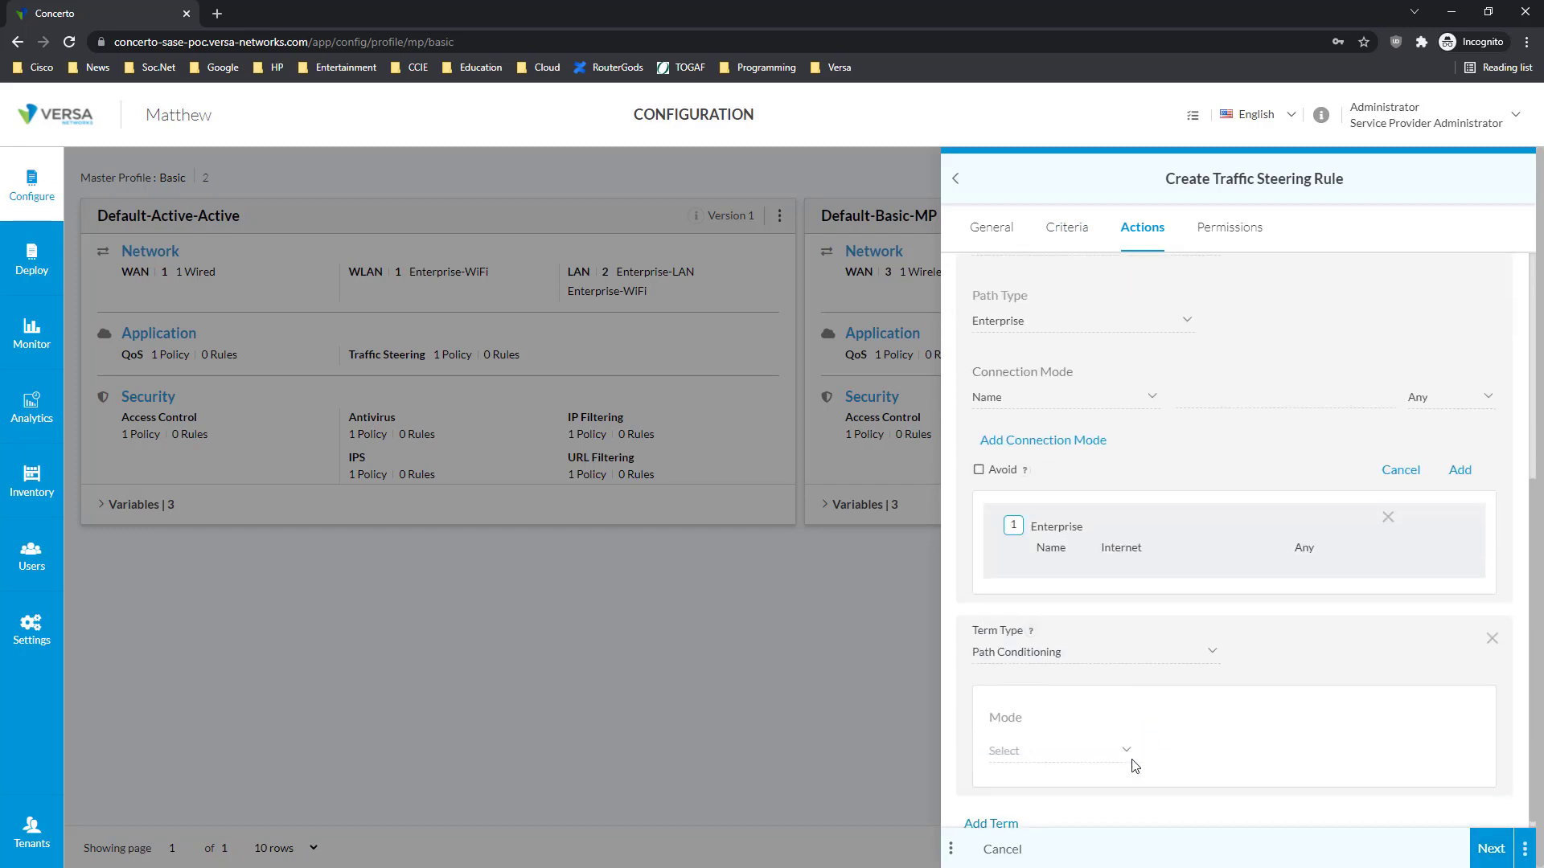
left_click(1084, 751)
left_click(1051, 784)
scroll(1142, 555, "up", 3)
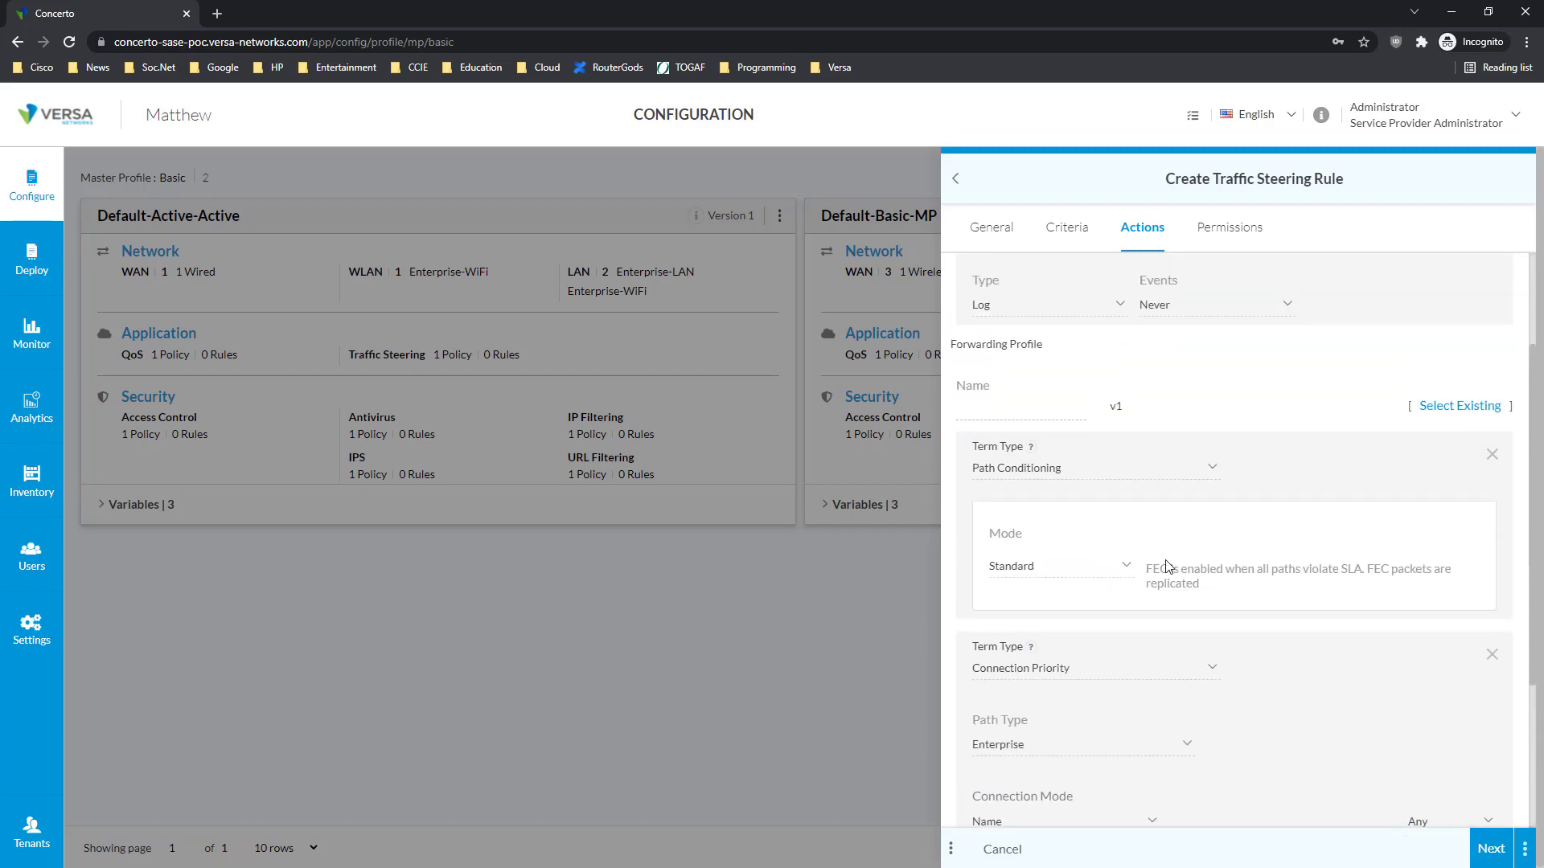
left_click_drag(1149, 572, 1386, 589)
left_click(1141, 599)
Change the Path Conditioning mode to Moderate and read its description
left_click(1126, 568)
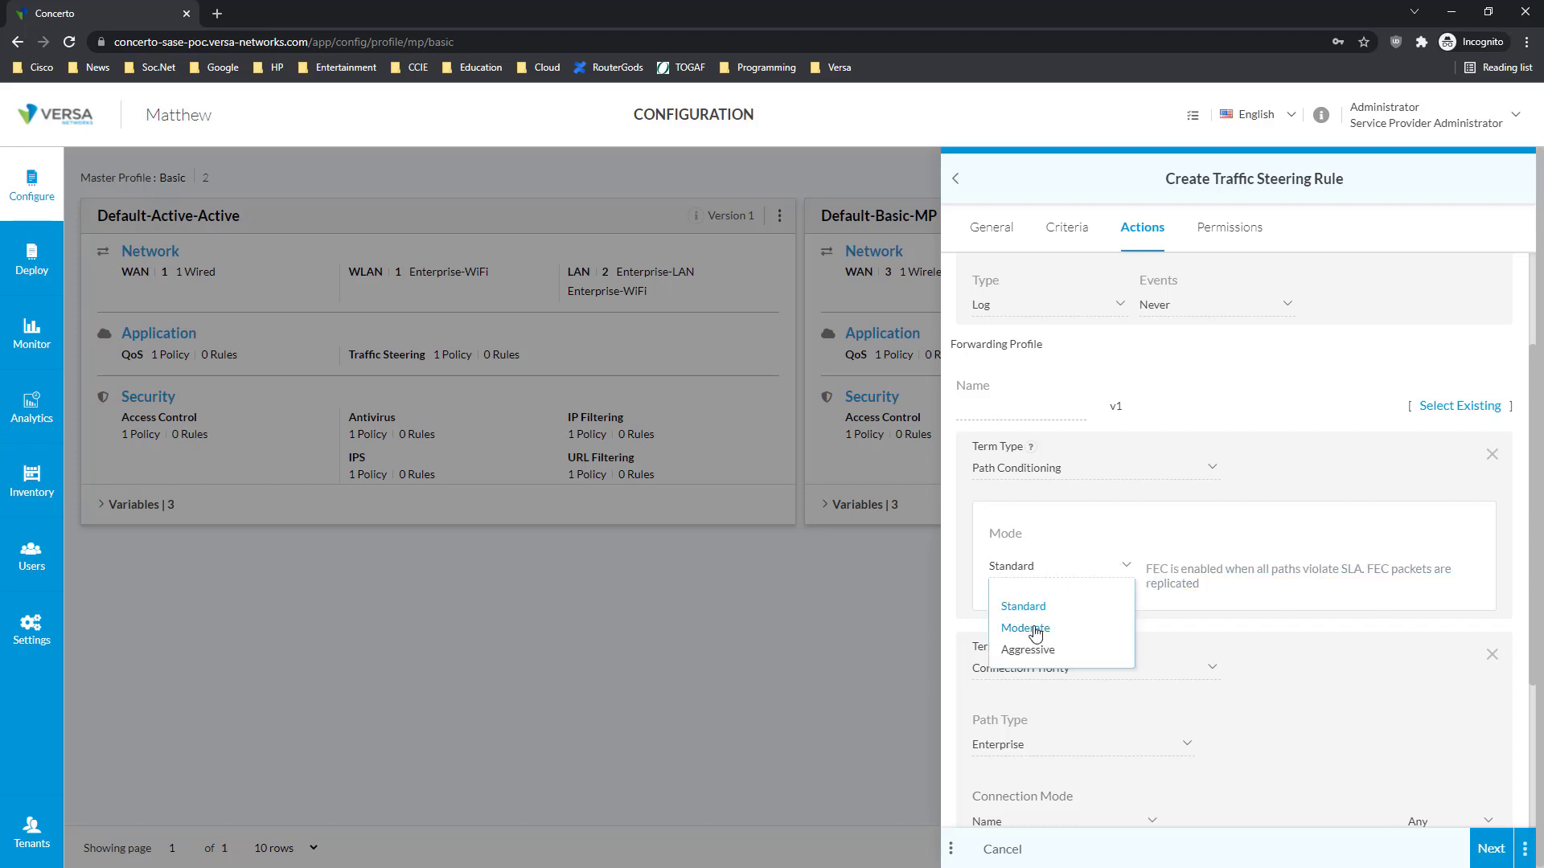
left_click(1035, 632)
left_click_drag(1150, 572, 1330, 586)
left_click(1338, 596)
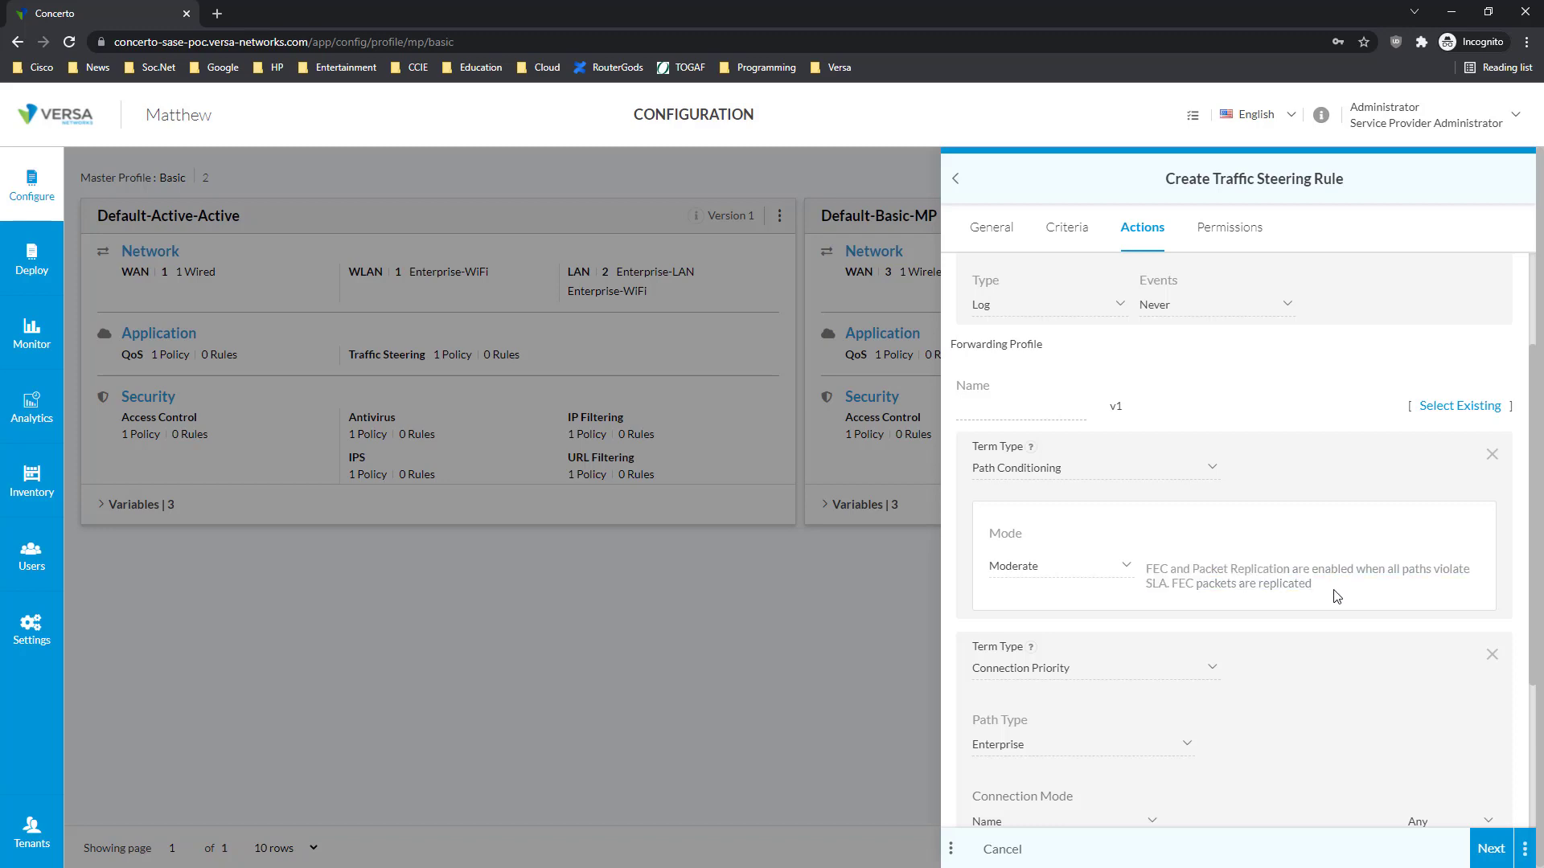
Change the Path Conditioning mode to Aggressive and read its description
left_click(1095, 573)
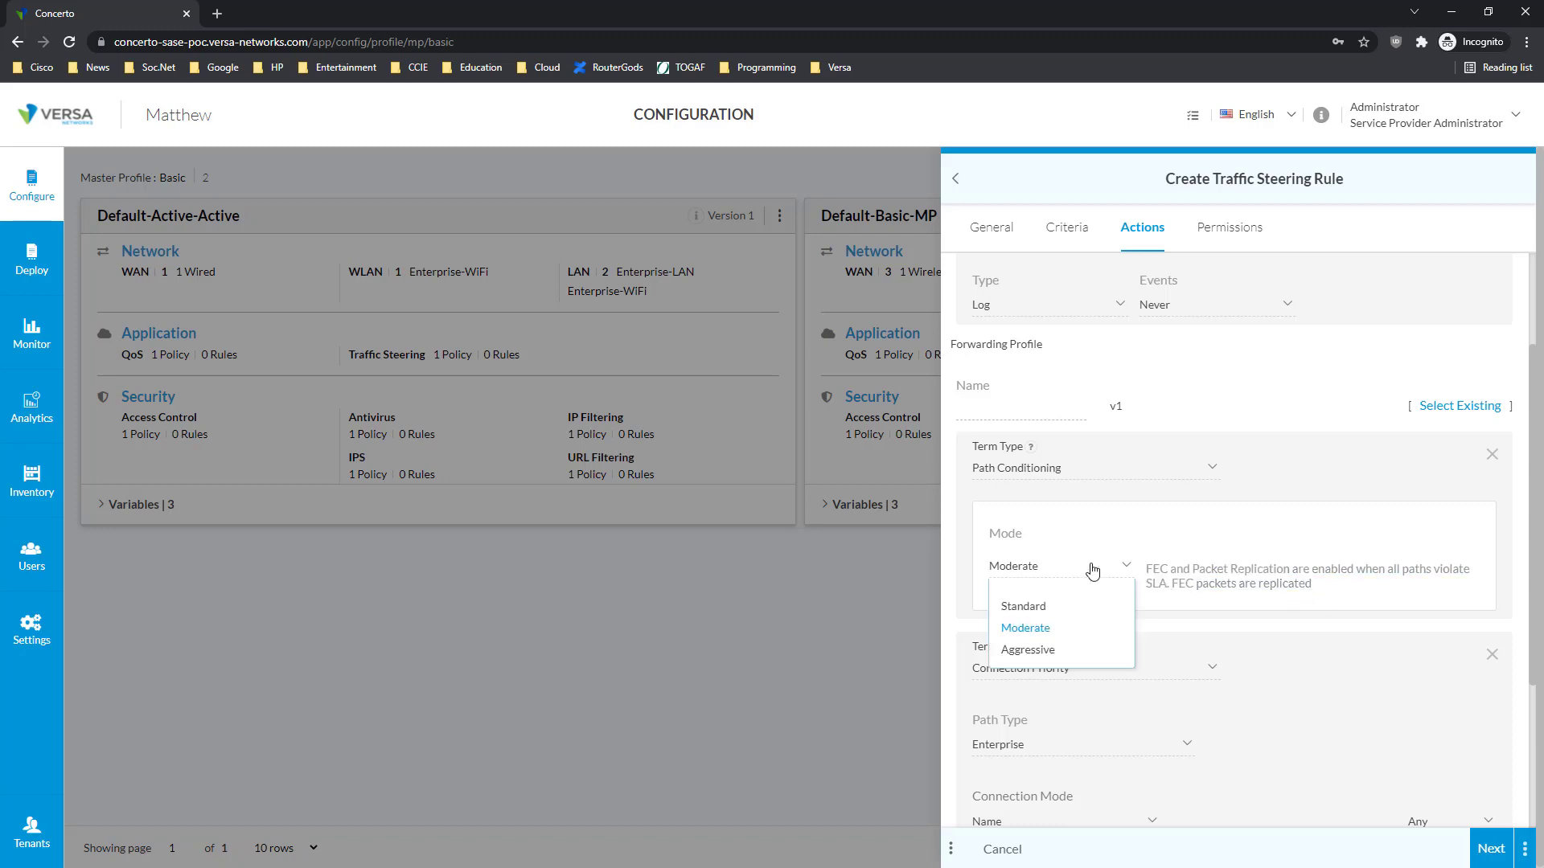
left_click(1042, 646)
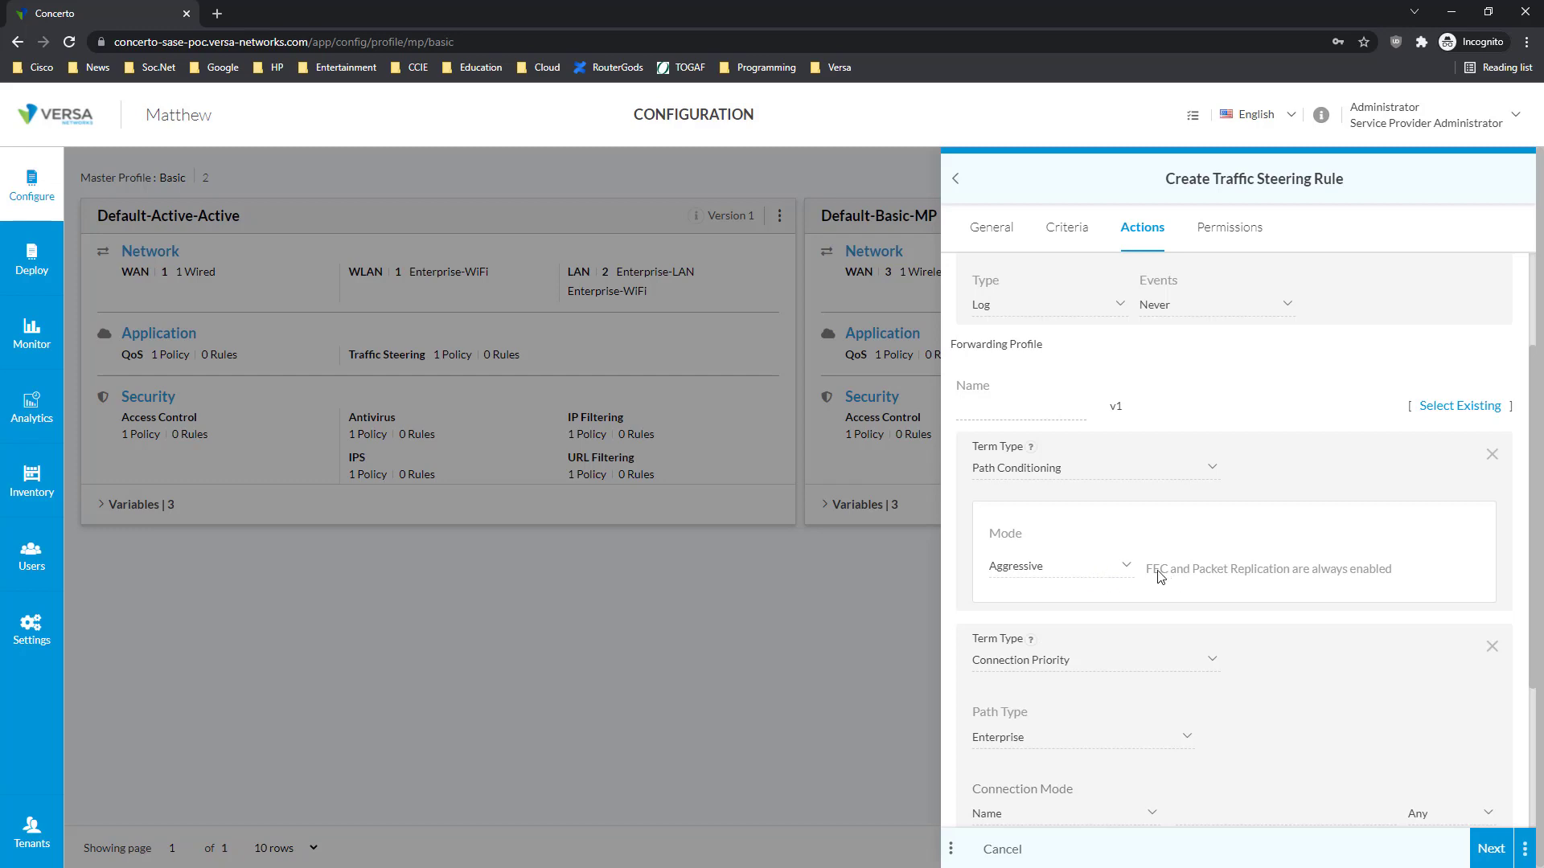
left_click_drag(1153, 573, 1311, 571)
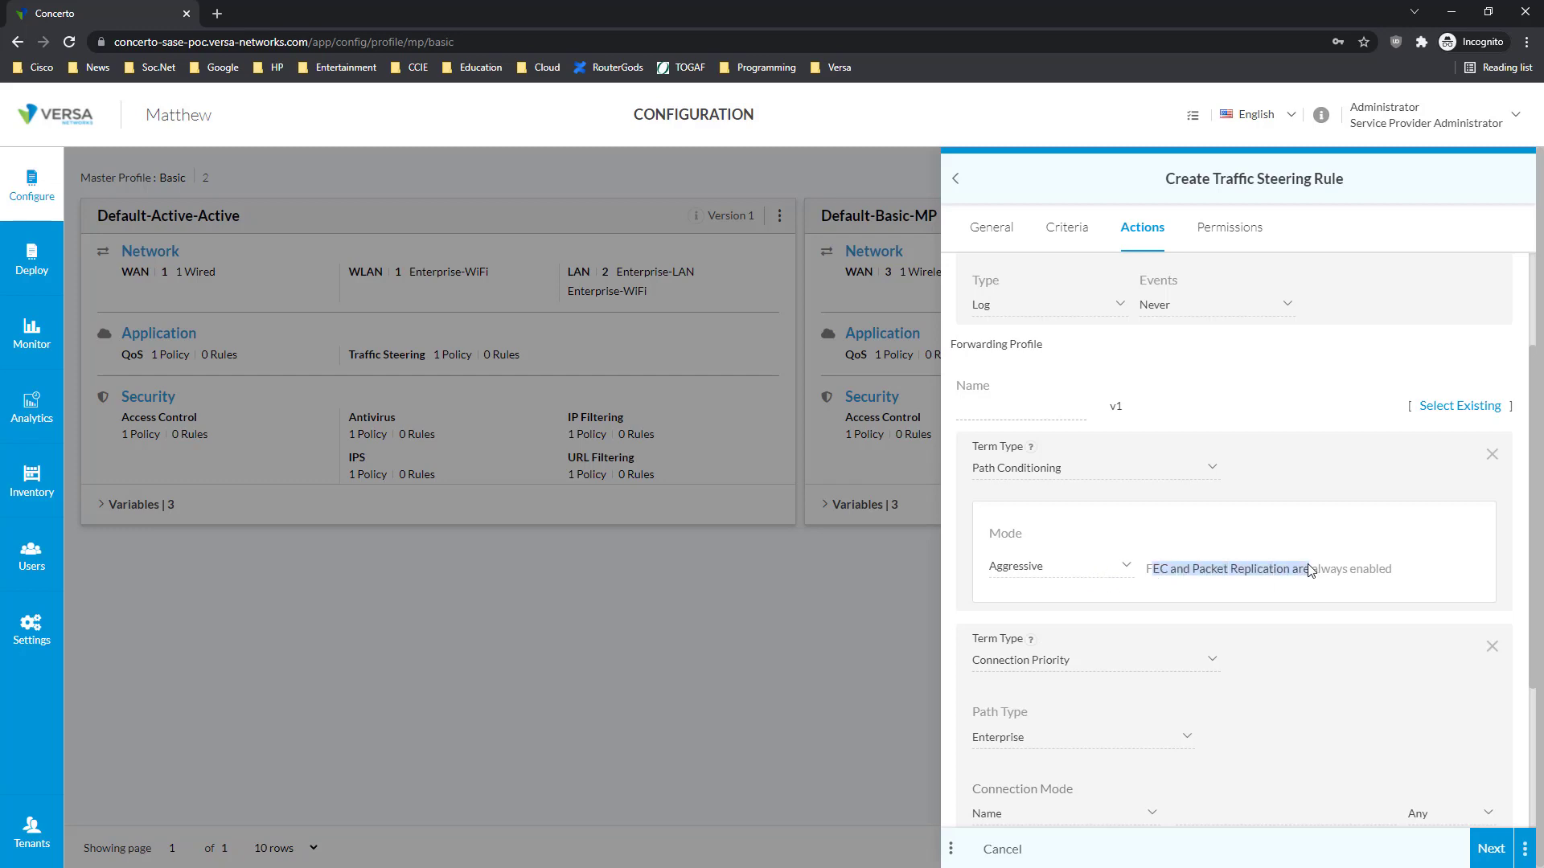
left_click(1428, 577)
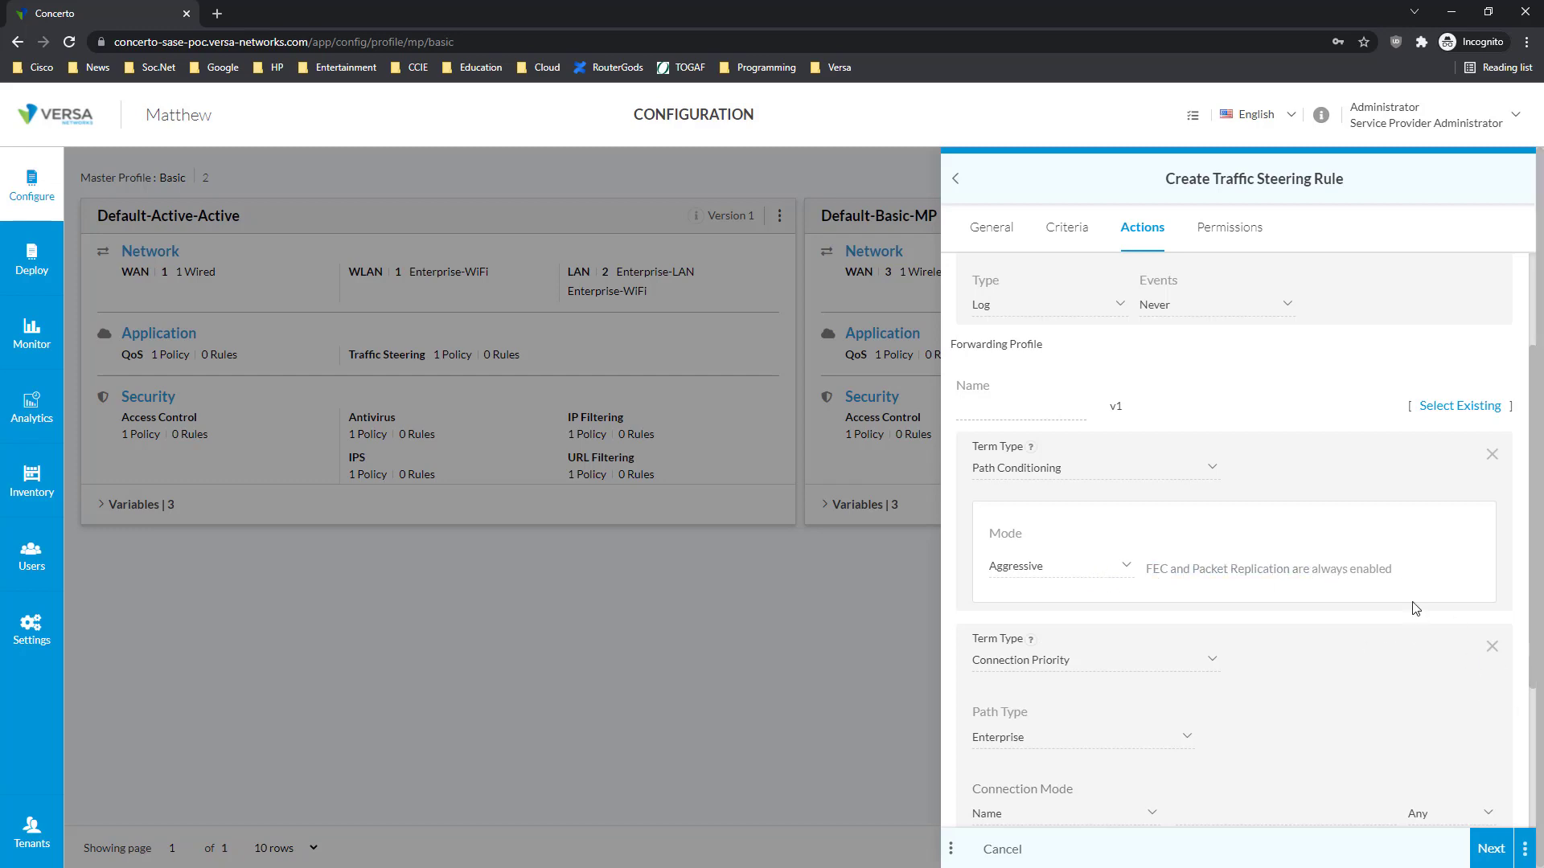
Discard rule1-ts and leave the Default-TrafficSteering policy, returning to the master profile's application policies
scroll(1415, 609, "down", 1)
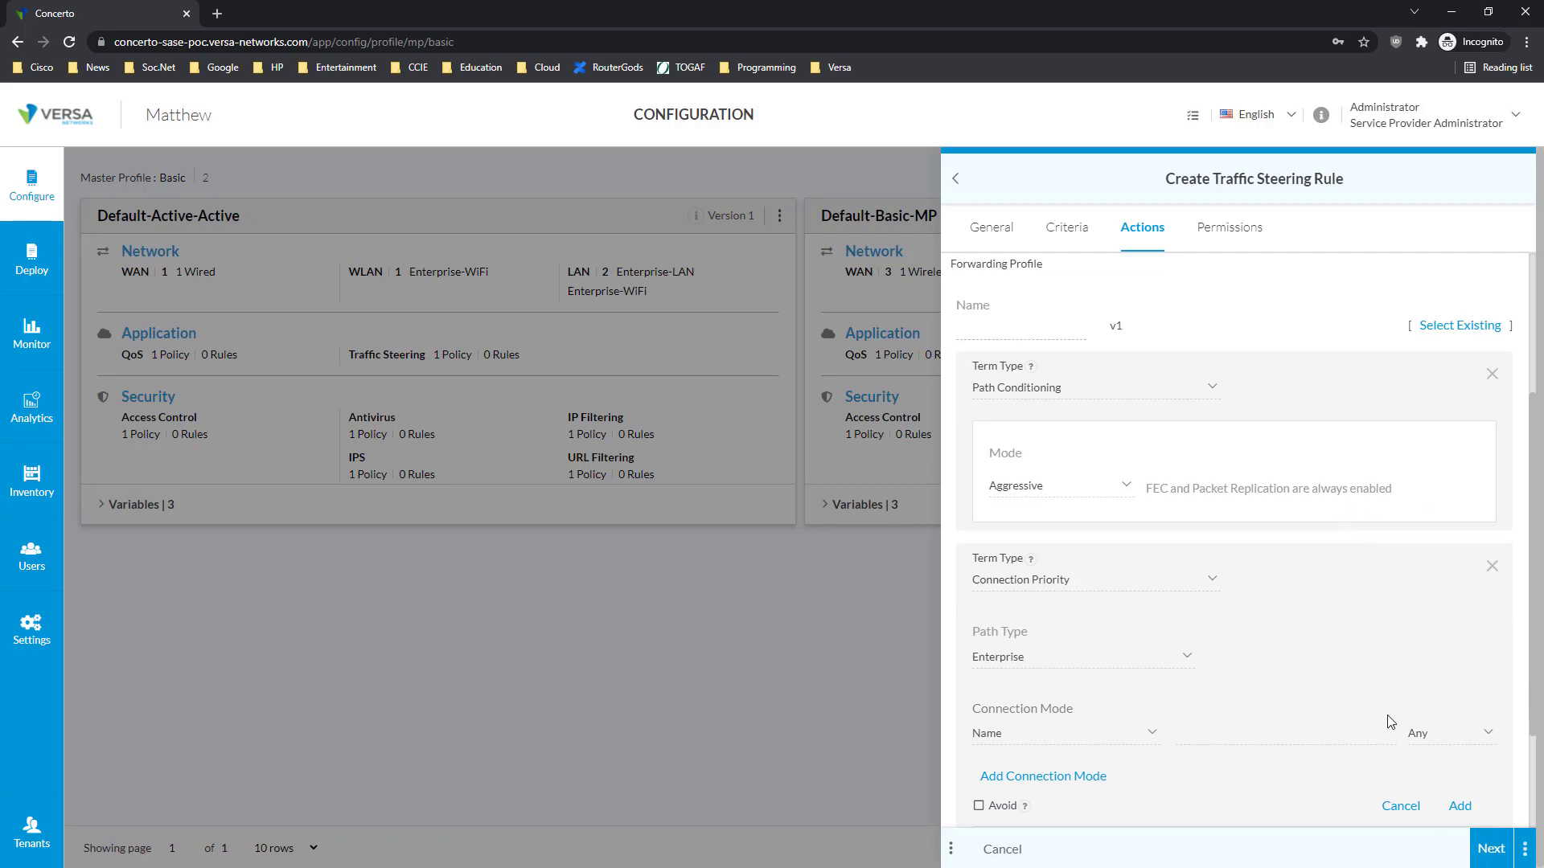
scroll(1390, 722, "down", 2)
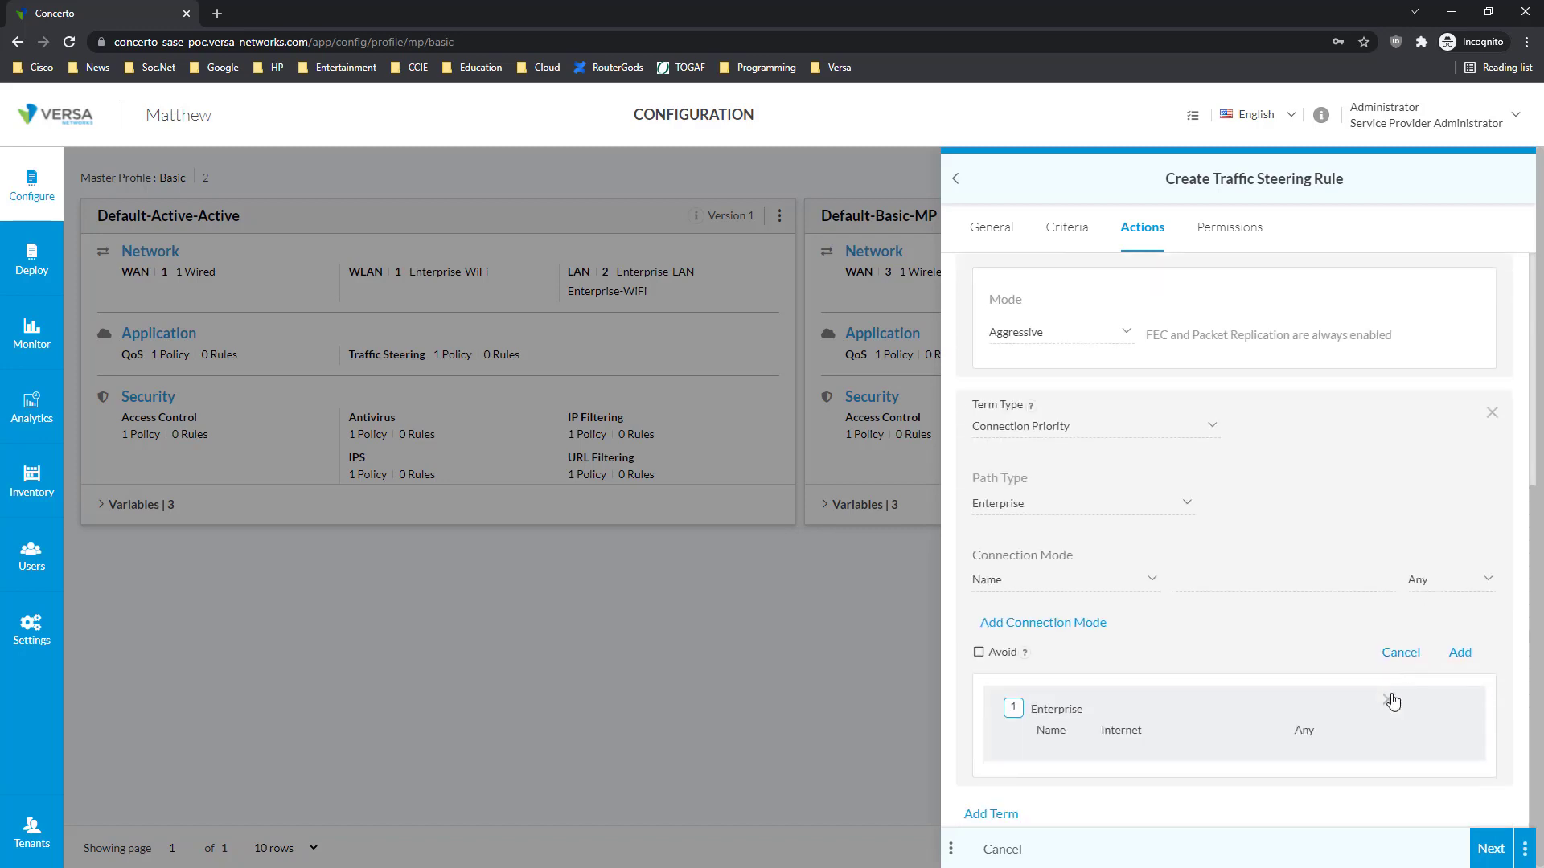
left_click(1003, 851)
left_click(1005, 854)
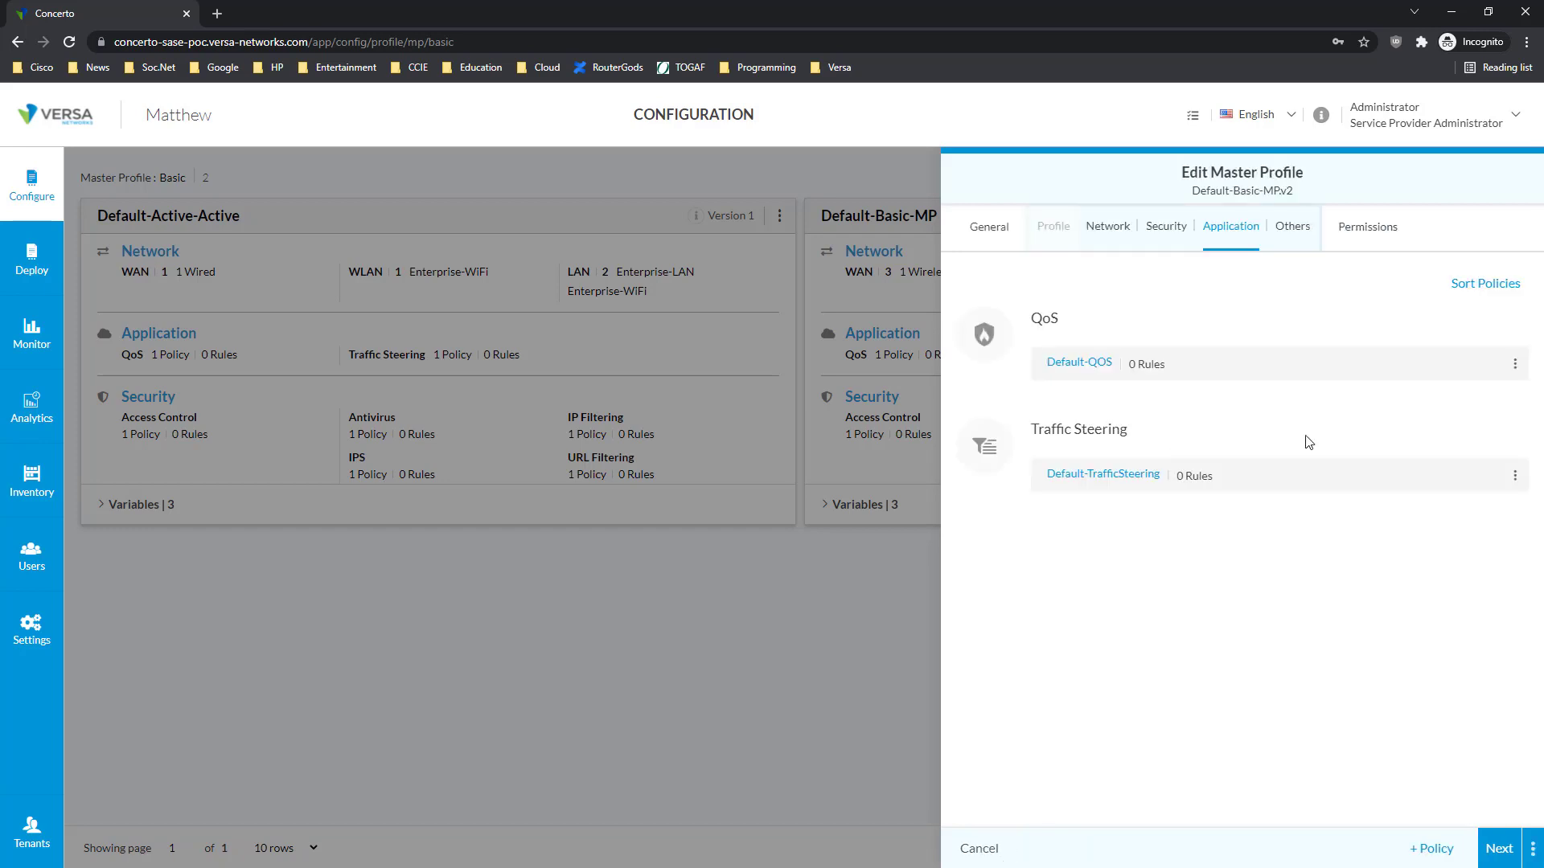
Go to the master profile's other settings and open the Enterprise-VPN instance
left_click(1494, 849)
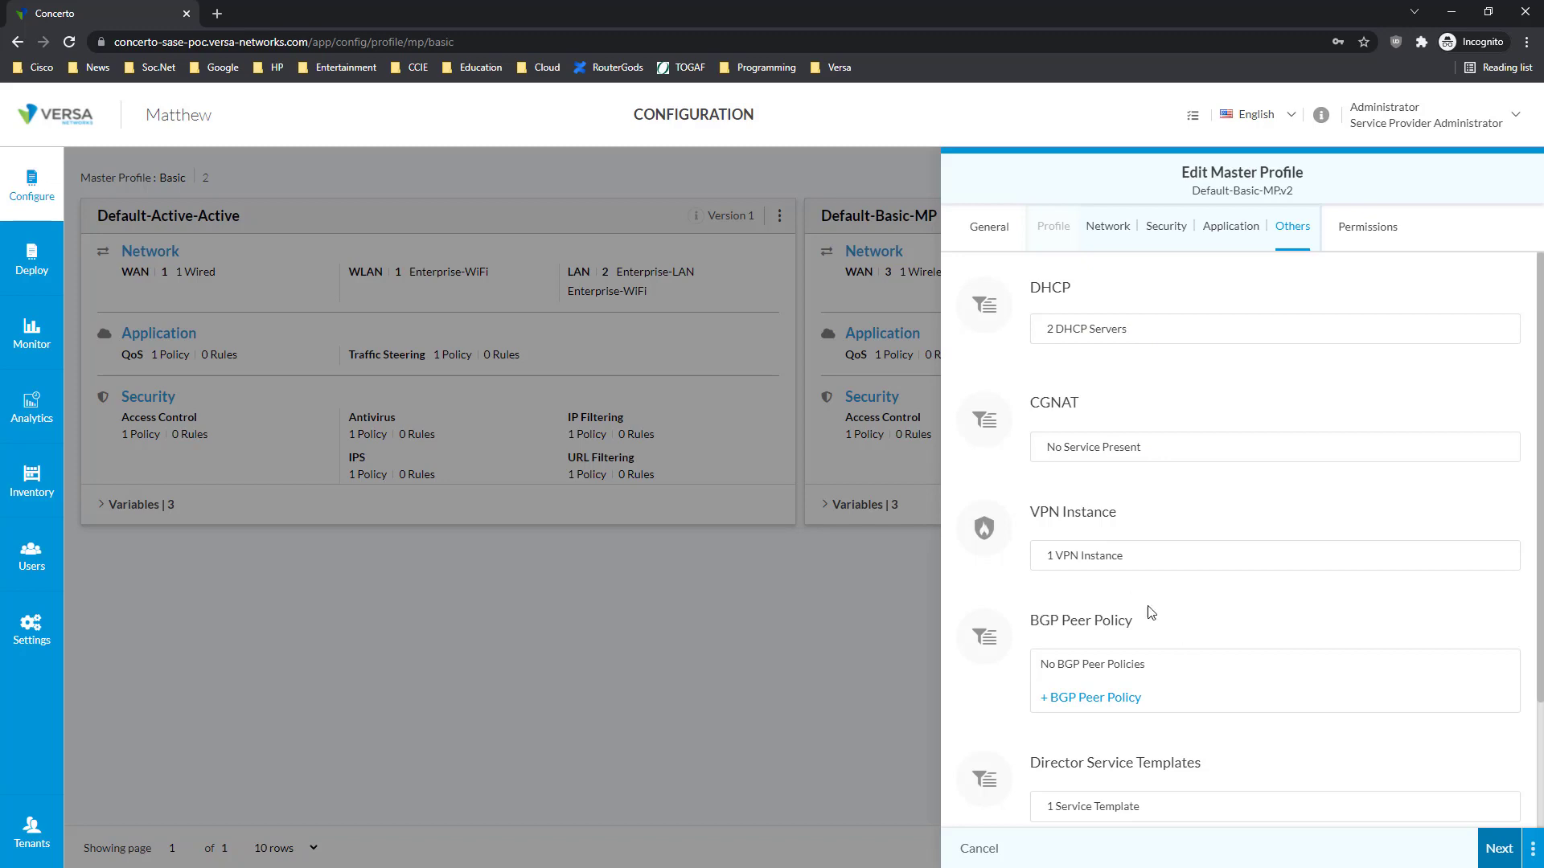
left_click(1098, 563)
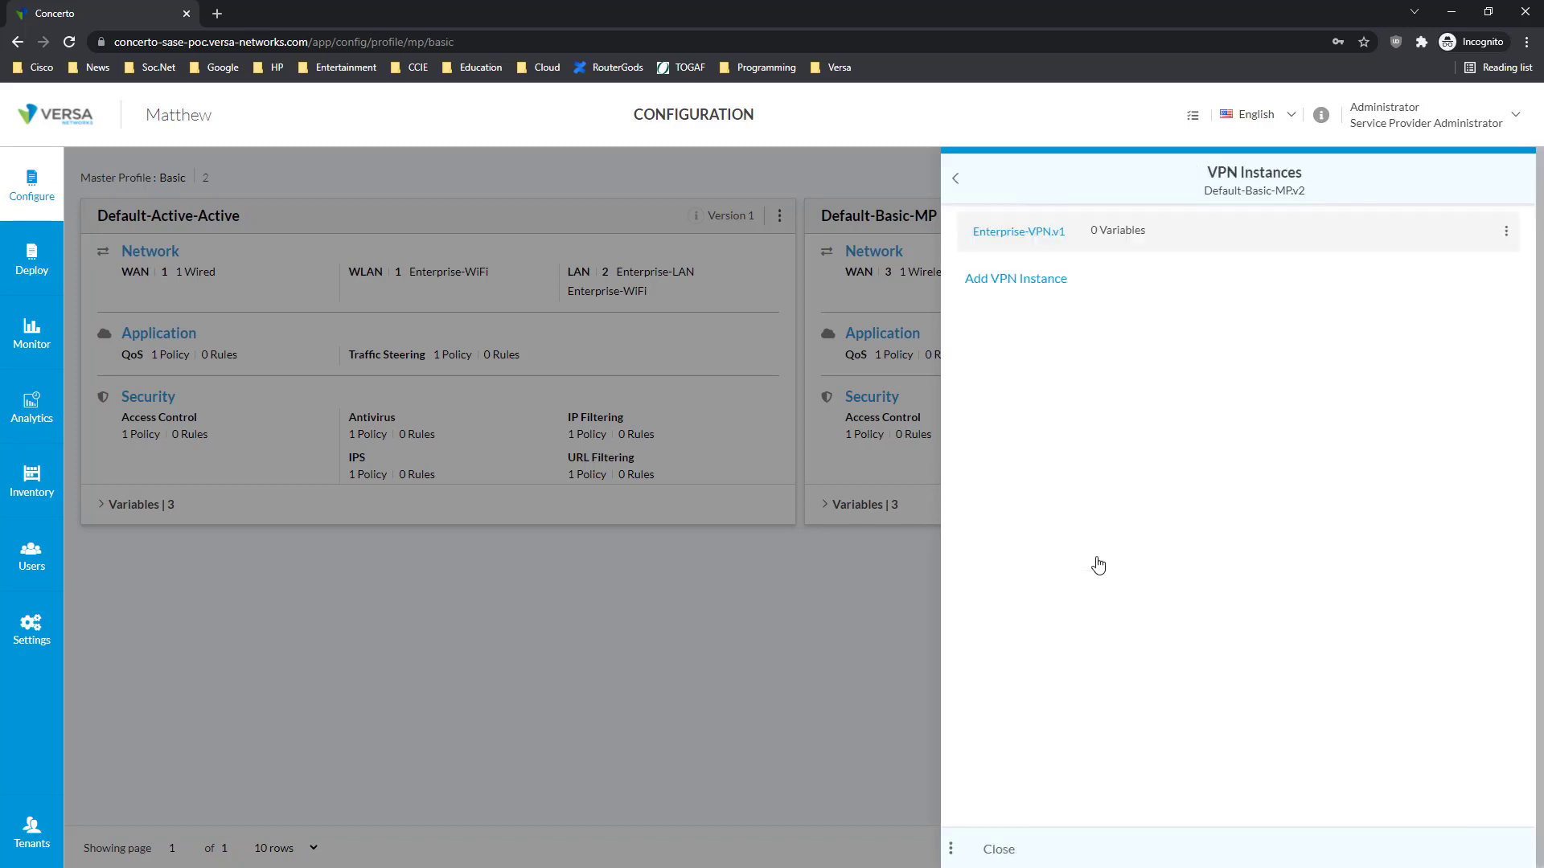
left_click(1018, 234)
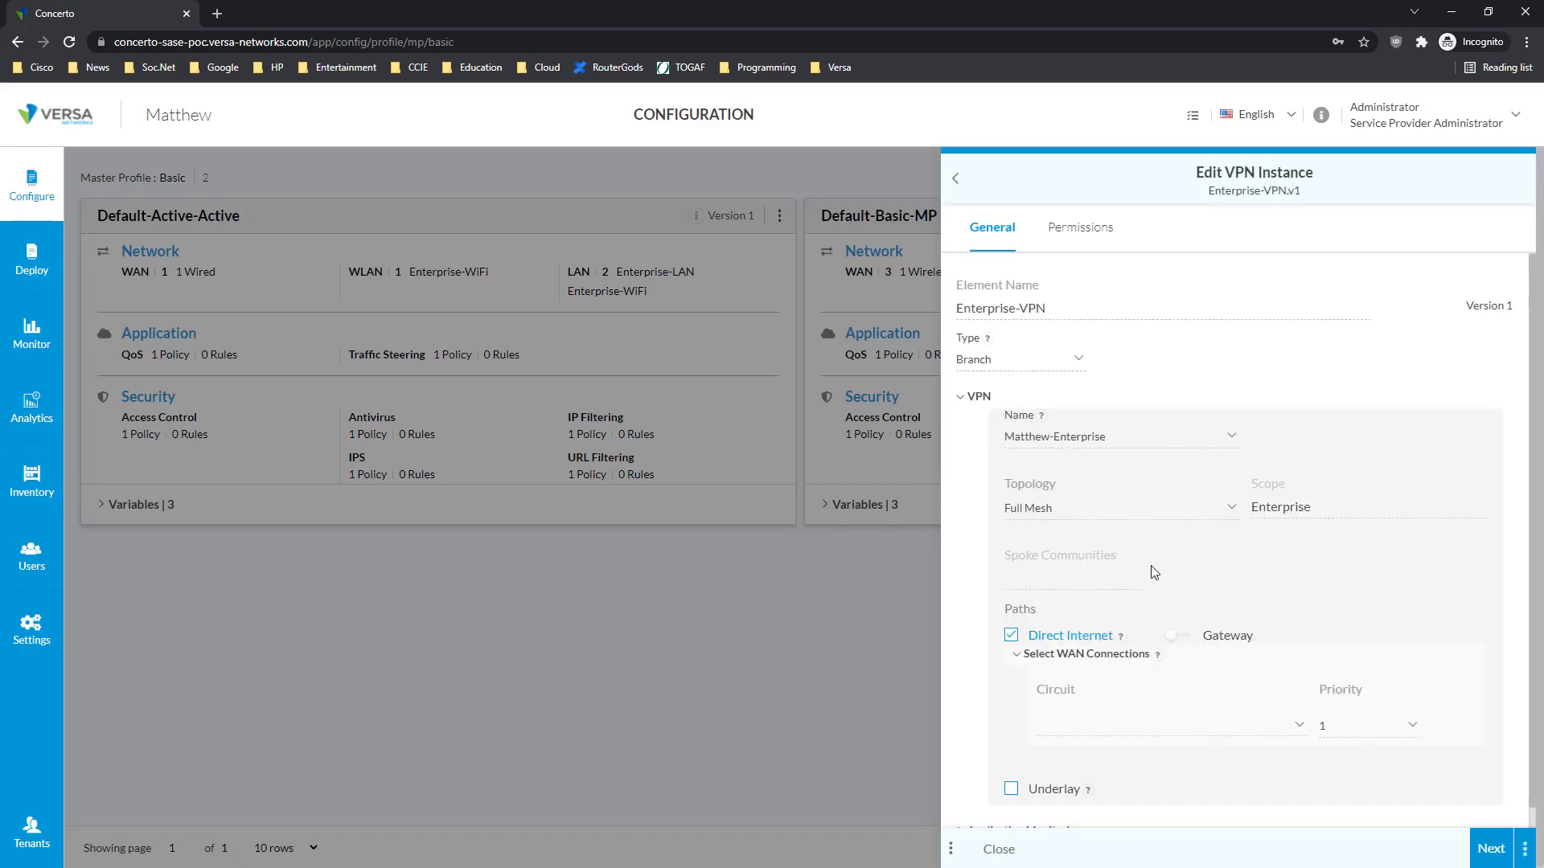
Examine the topology, type and VPN name choices of the Enterprise-VPN instance without changing them
left_click(1058, 513)
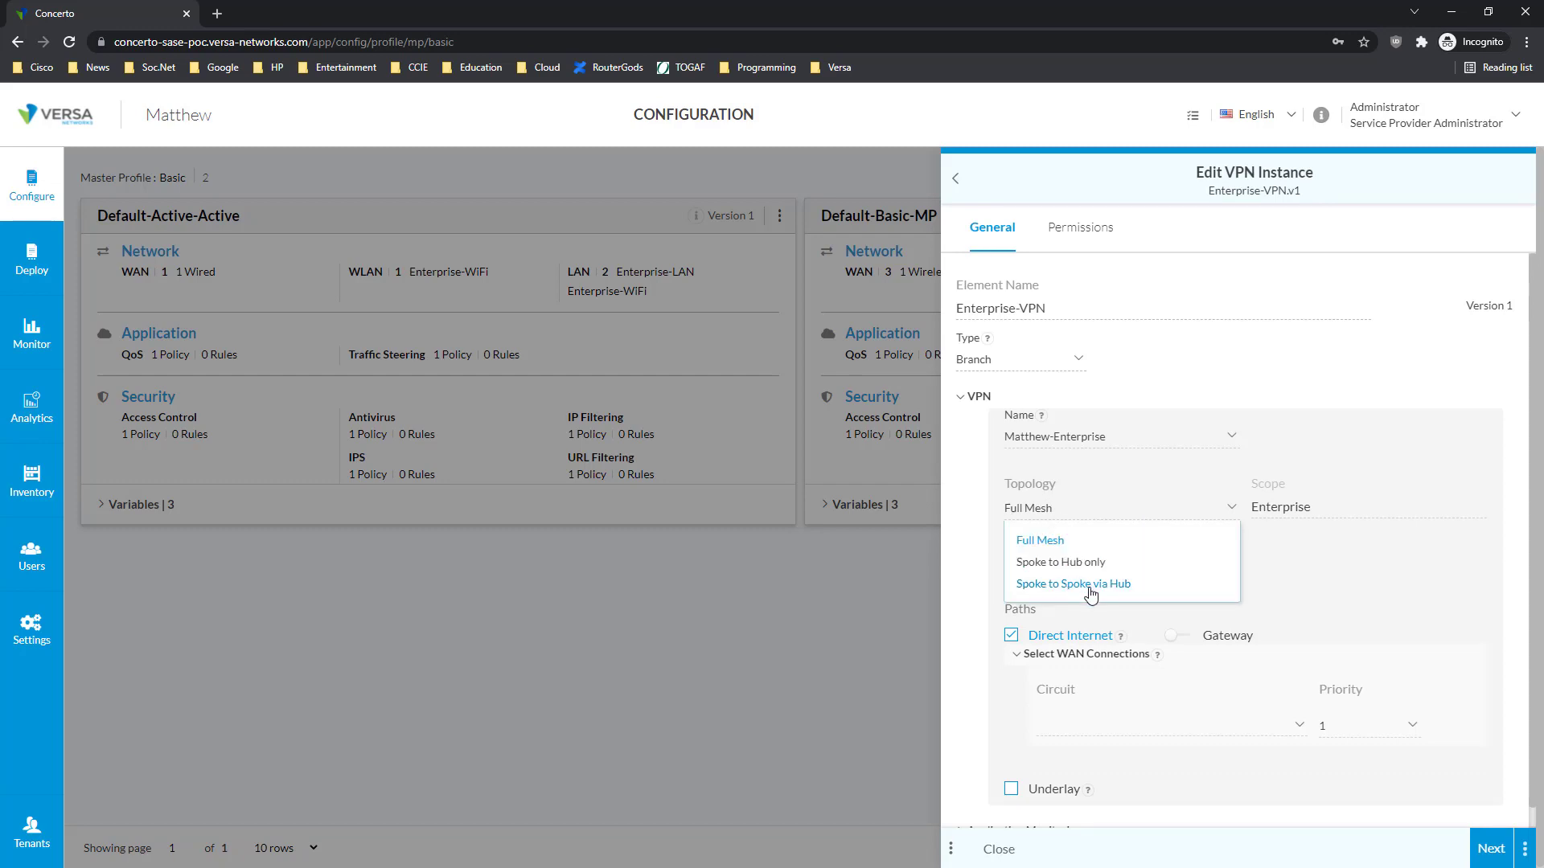
left_click(1034, 370)
left_click(1035, 370)
left_click(1446, 350)
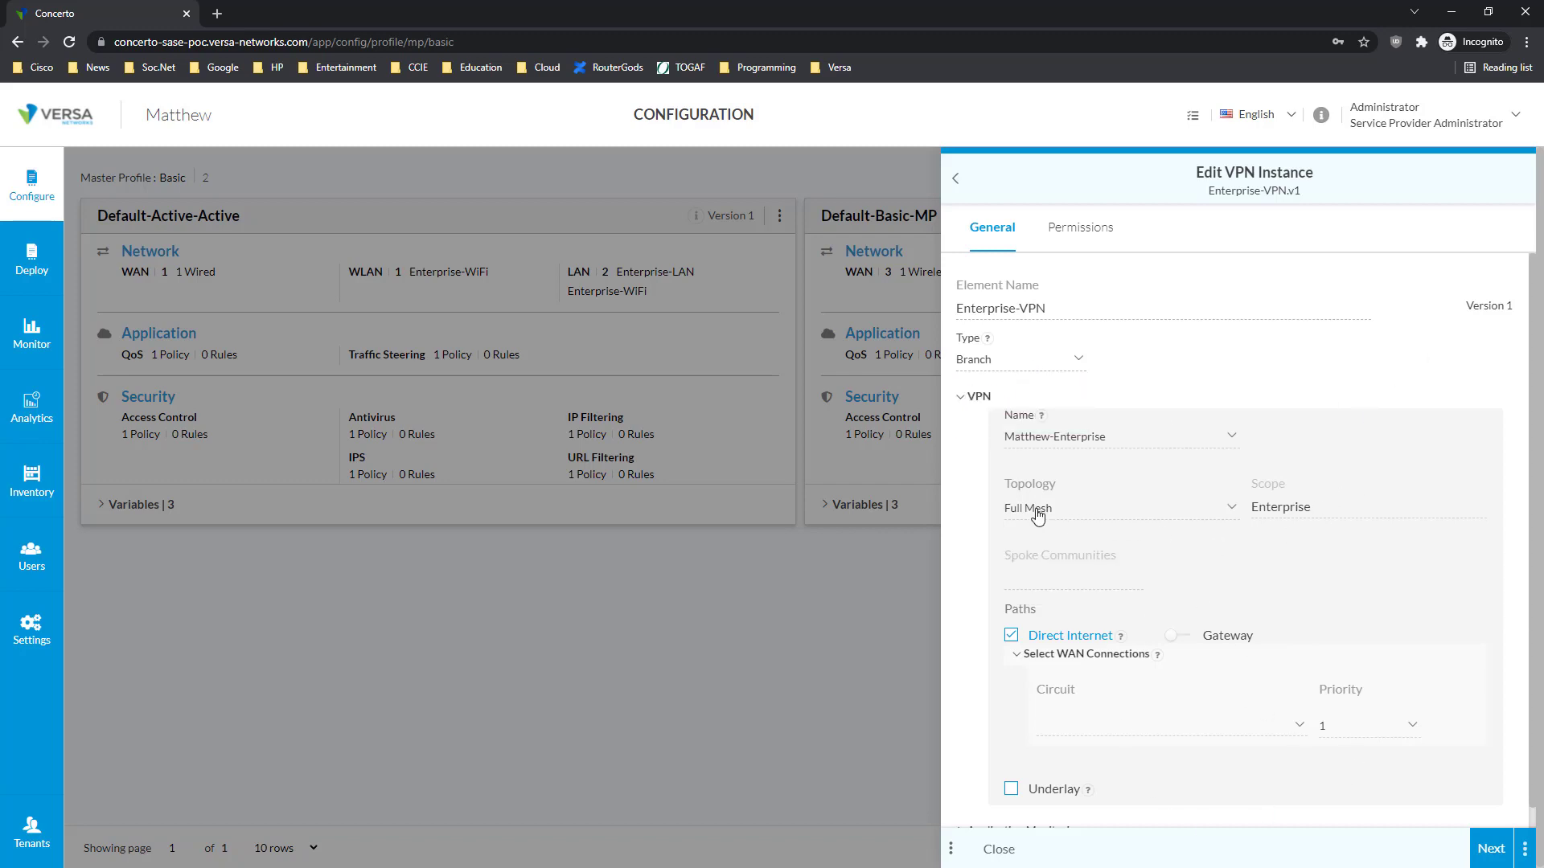
left_click(1091, 445)
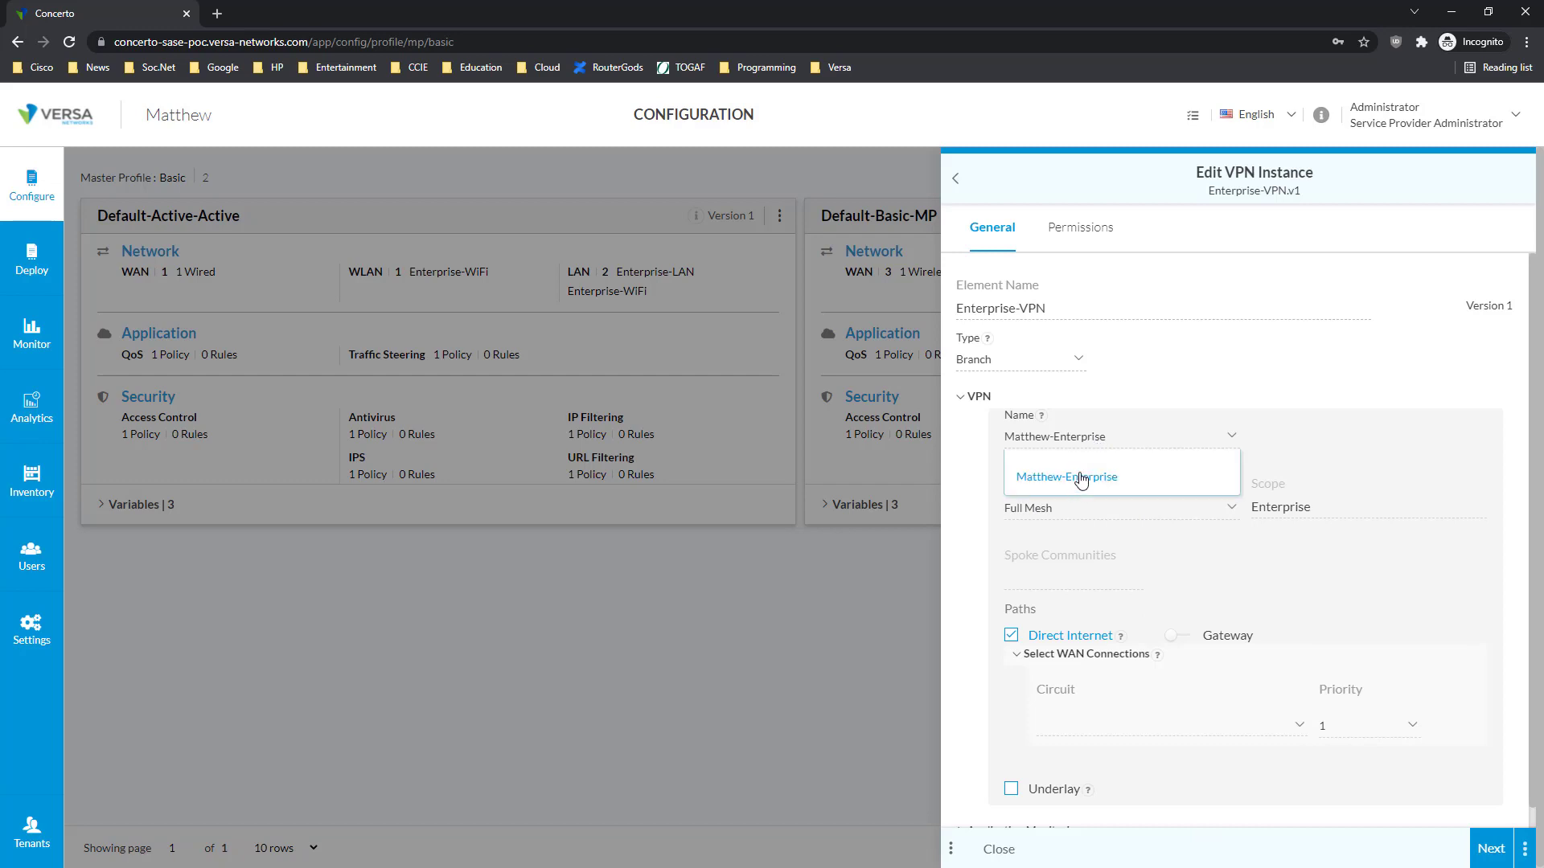
left_click(1339, 452)
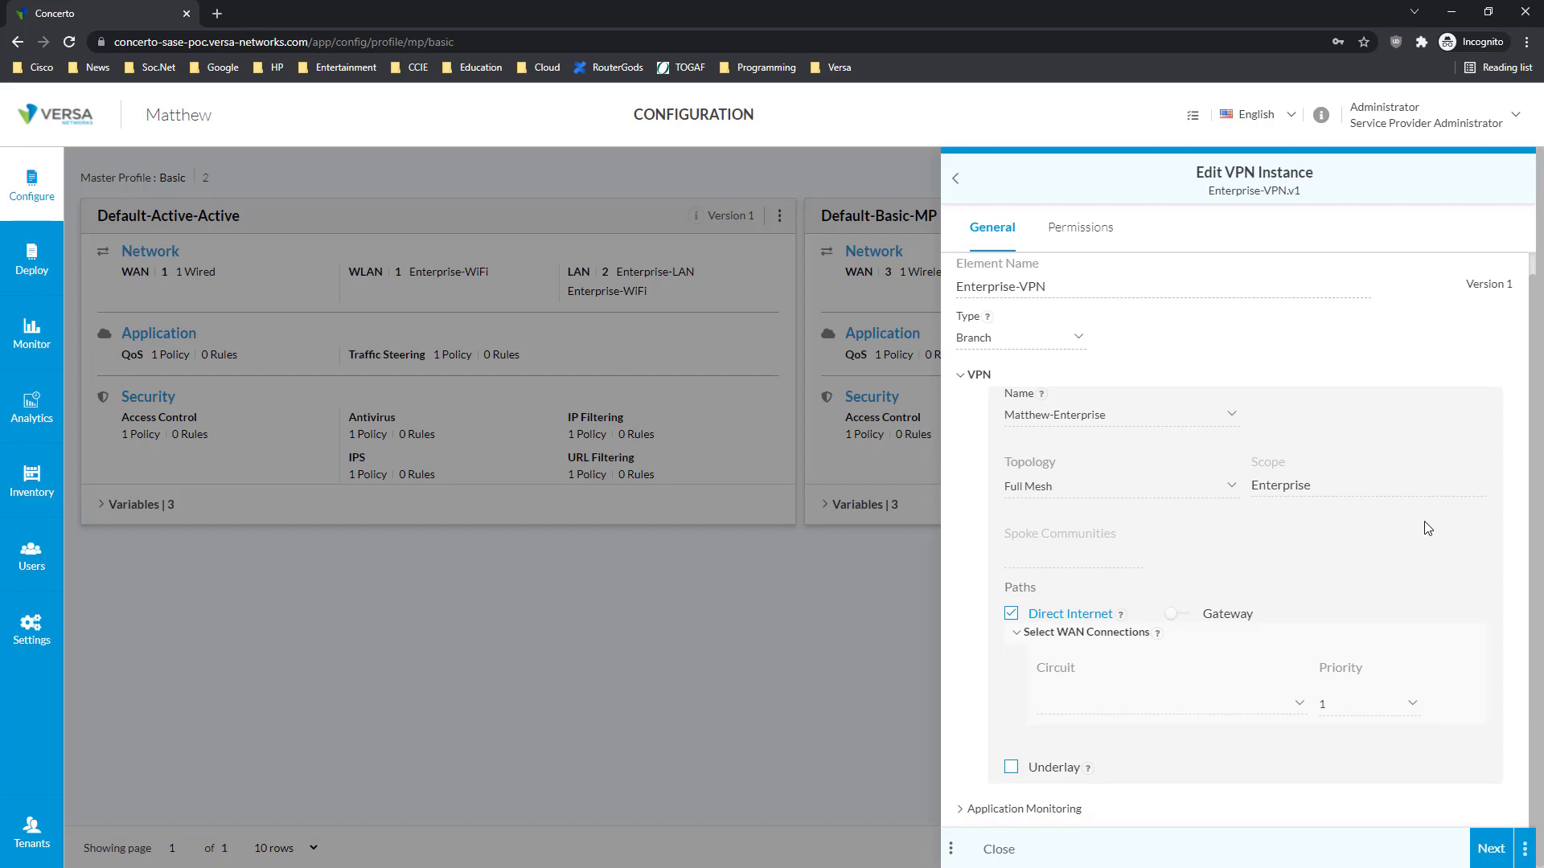
Select the Internet circuit for Enterprise-VPN's direct internet WAN connection and discard the edit
left_click(1277, 710)
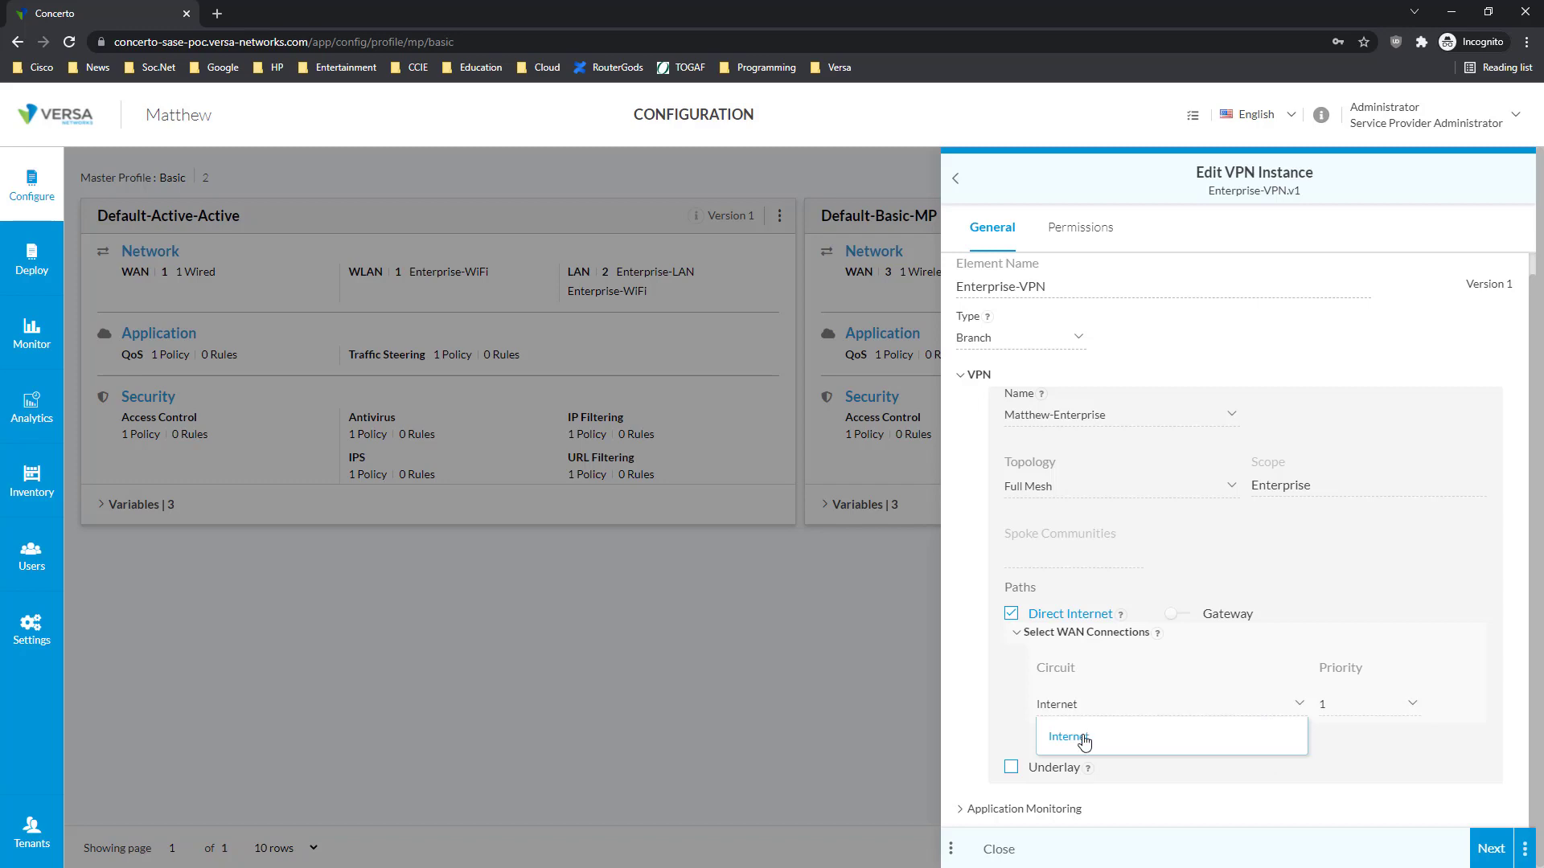
left_click(1082, 738)
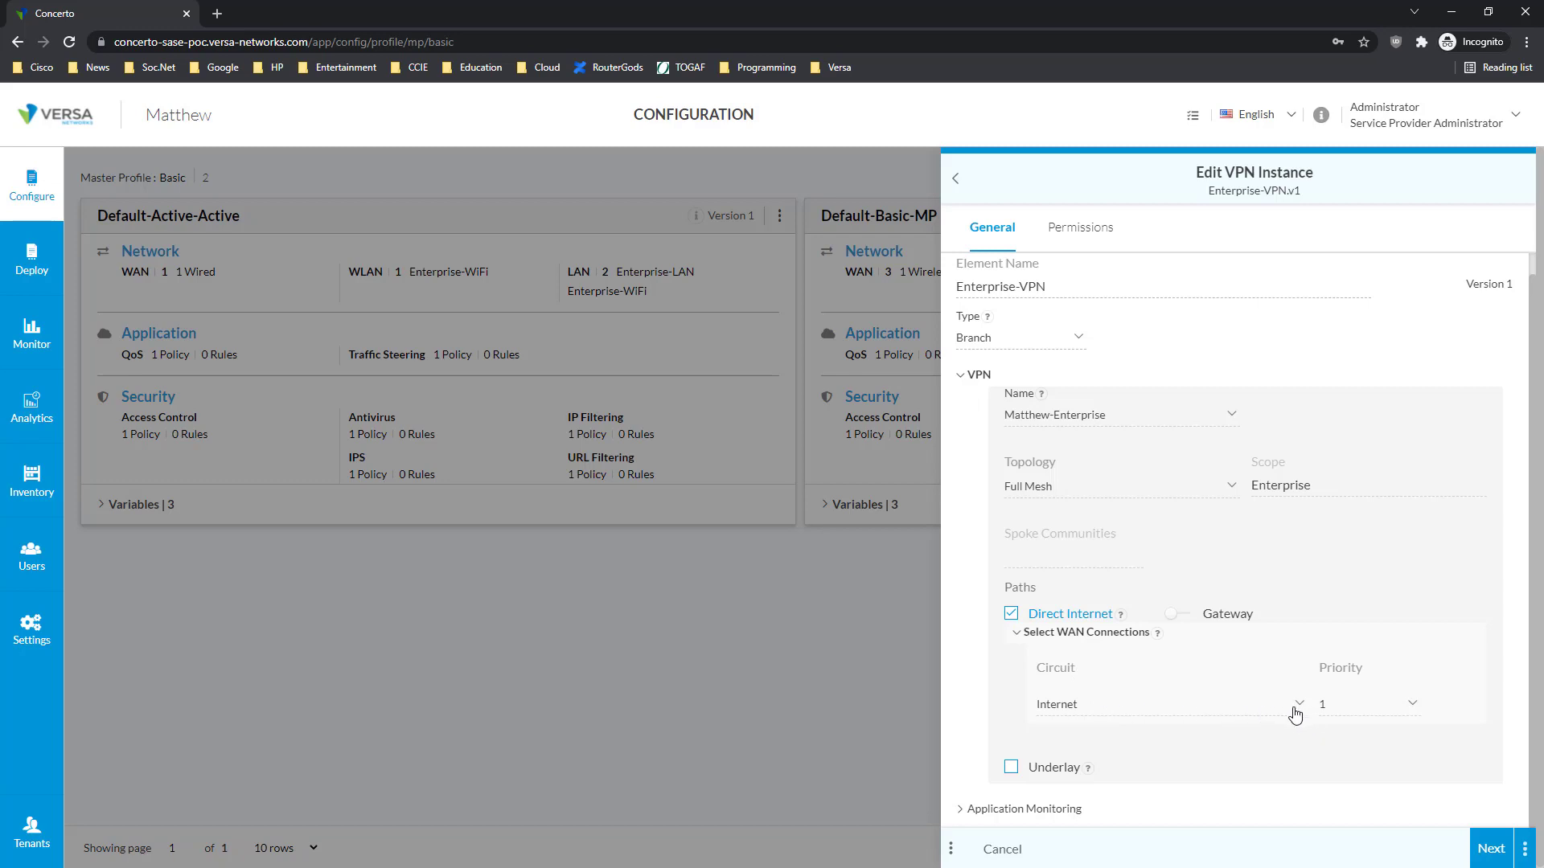
left_click(1002, 851)
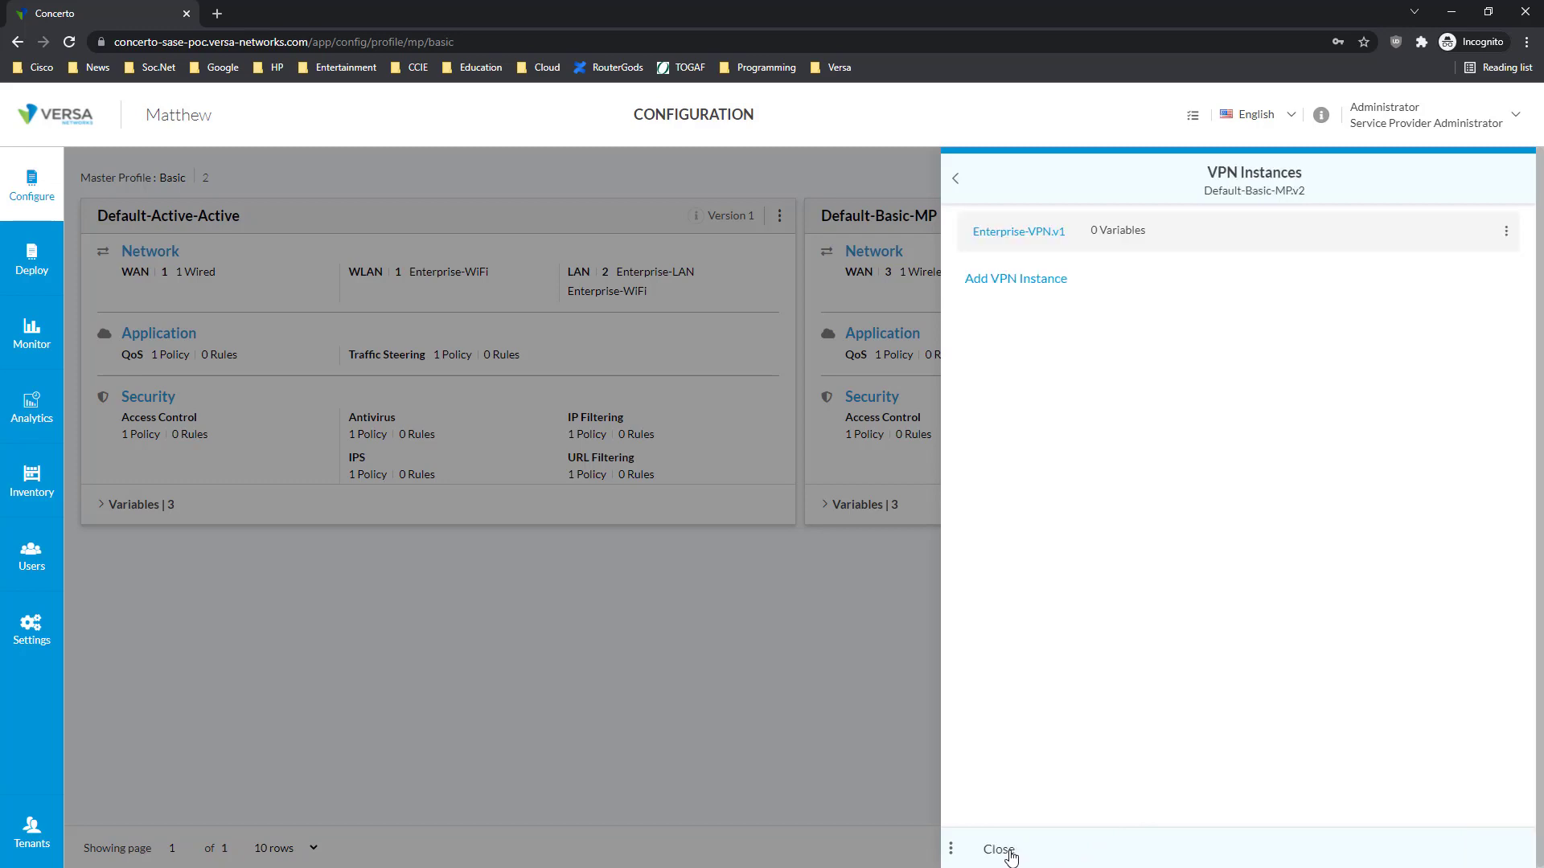
Close the VPN instances, review the remaining service settings and exit the master profile without saving
left_click(1011, 857)
scroll(1323, 752, "down", 2)
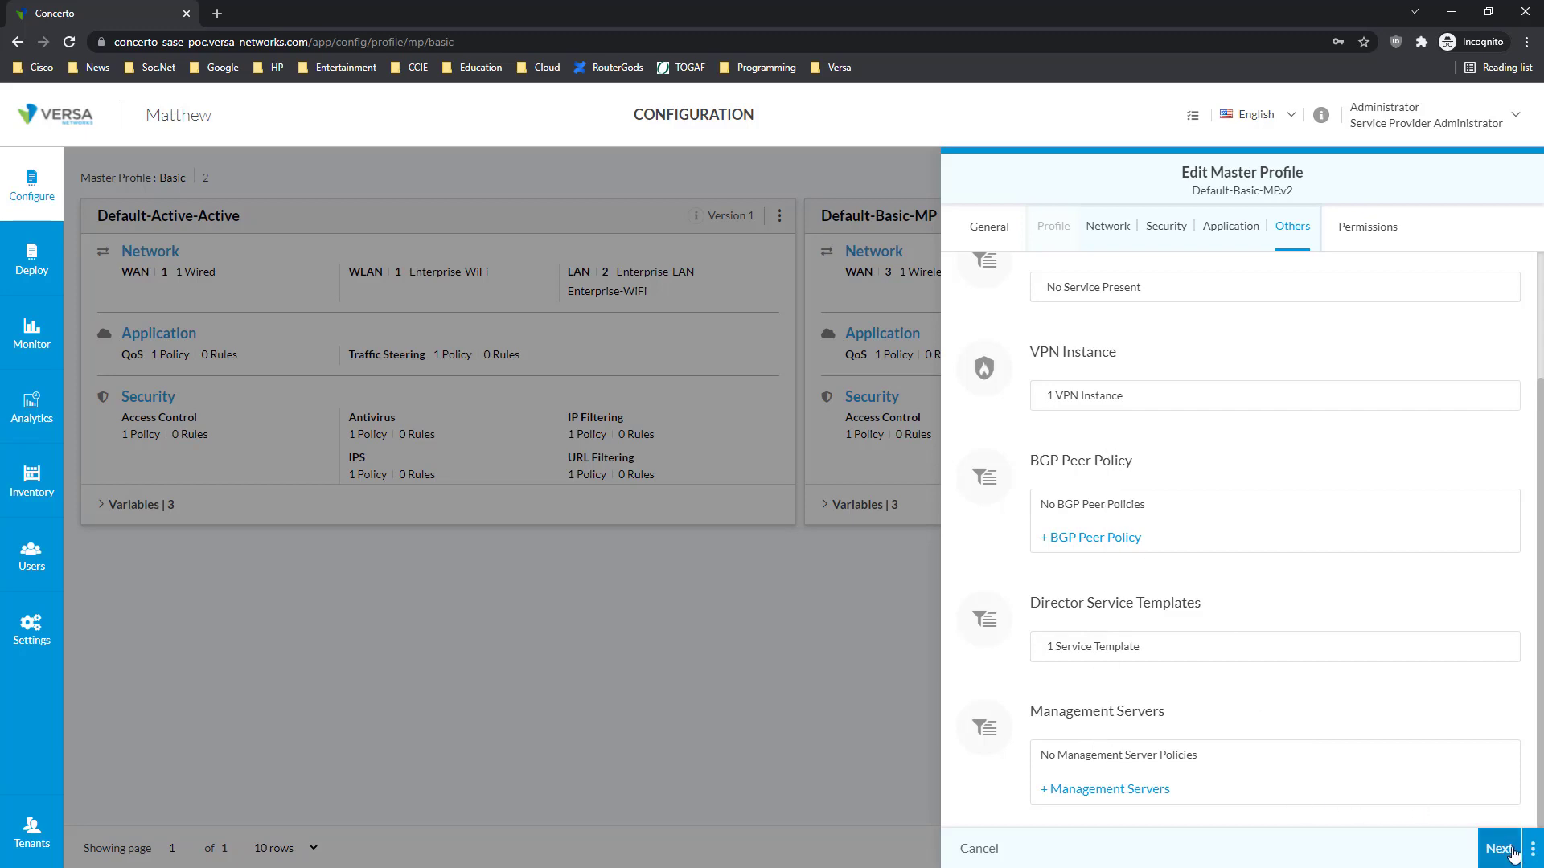
left_click(1001, 850)
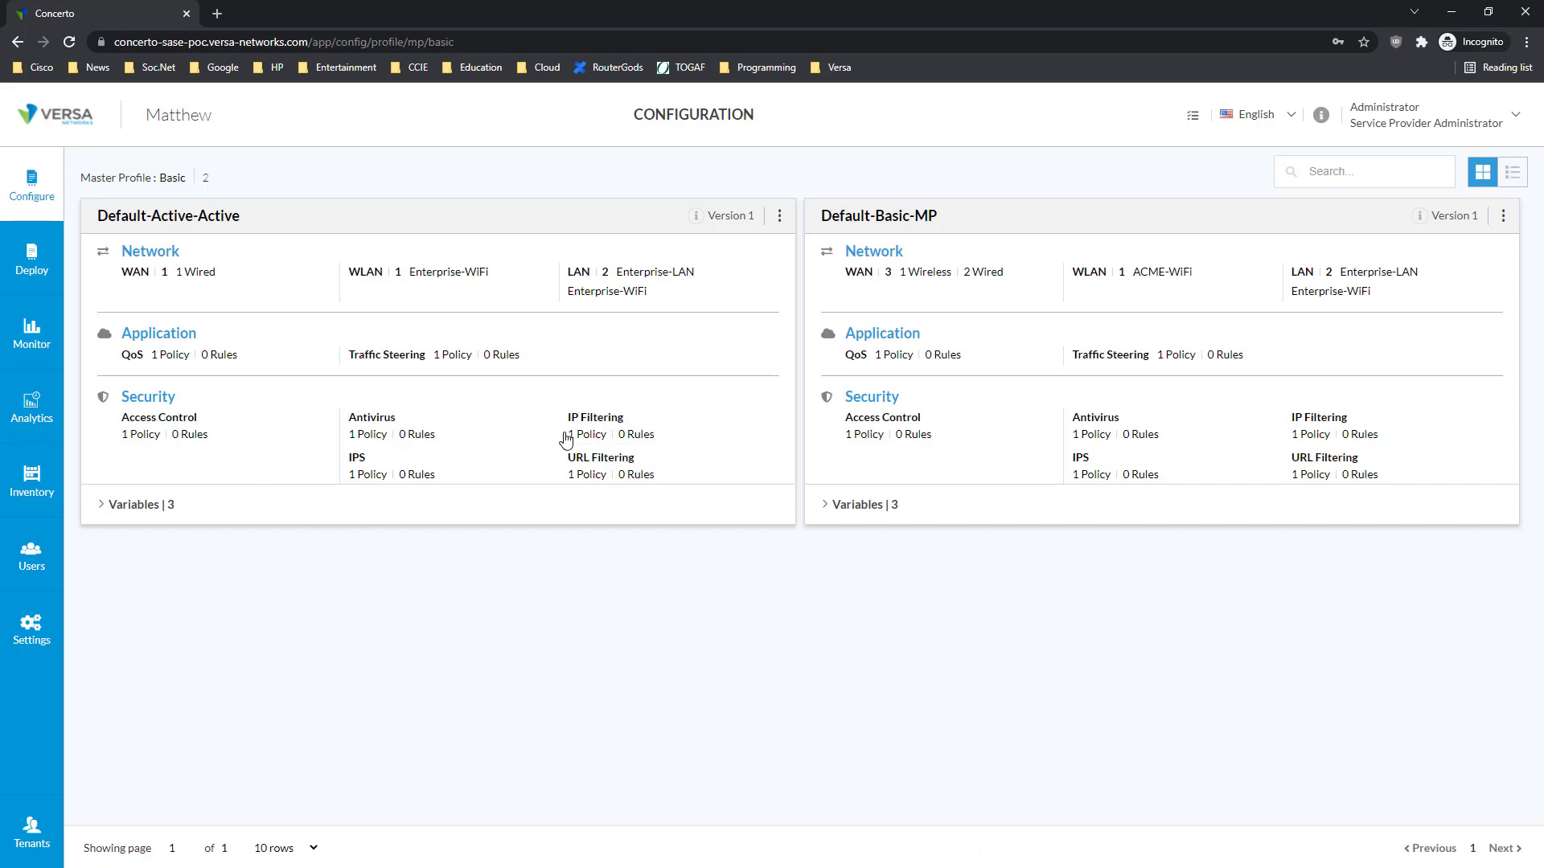
Go to the deployment sites and open the Ohio site's appliances
left_click(34, 277)
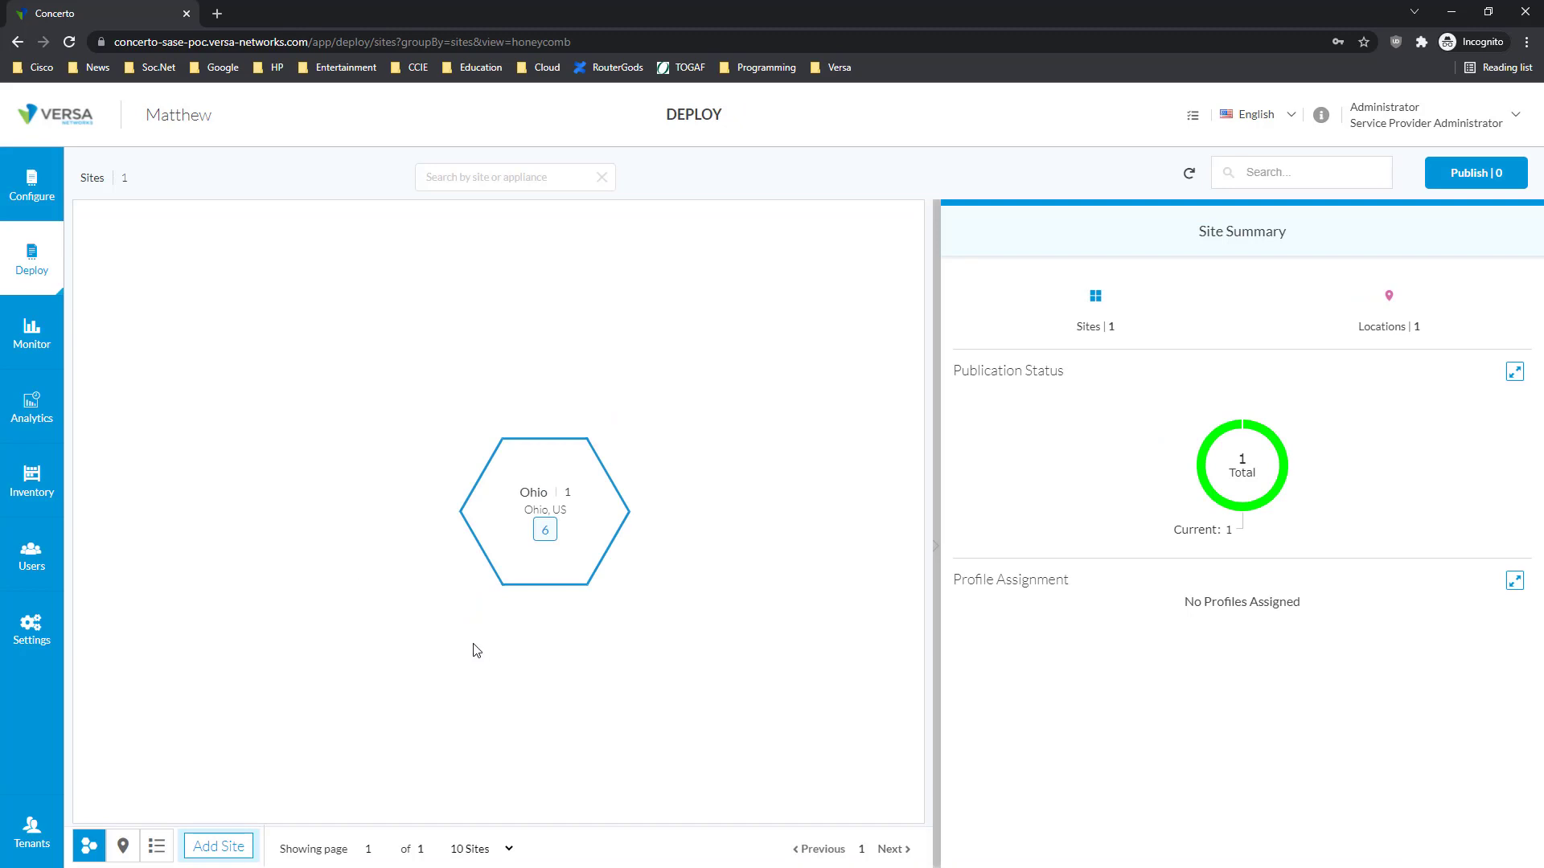
mouse_move(621, 476)
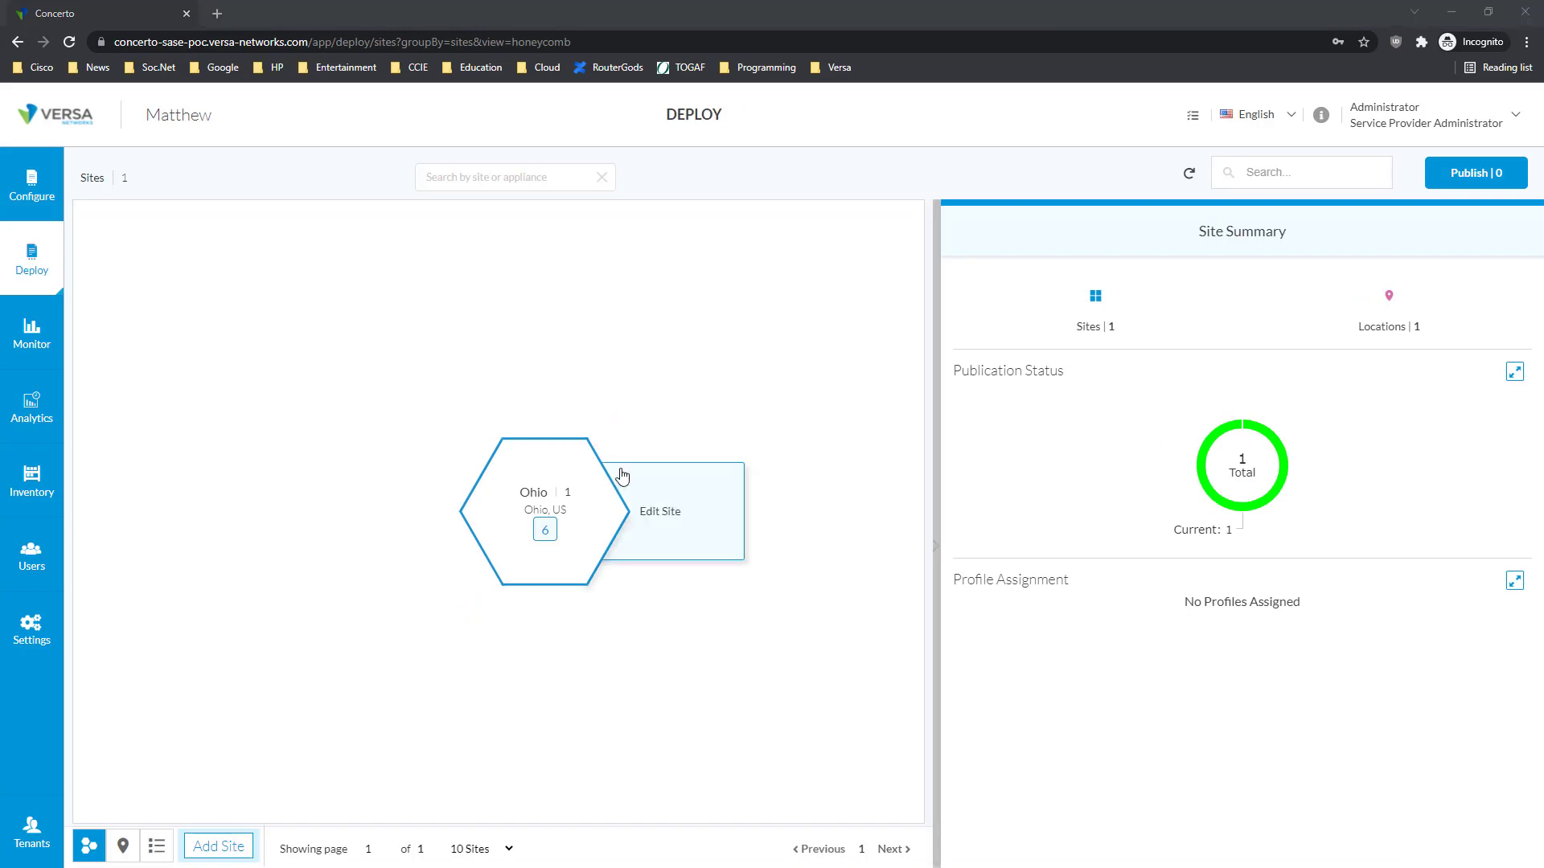
left_click(561, 493)
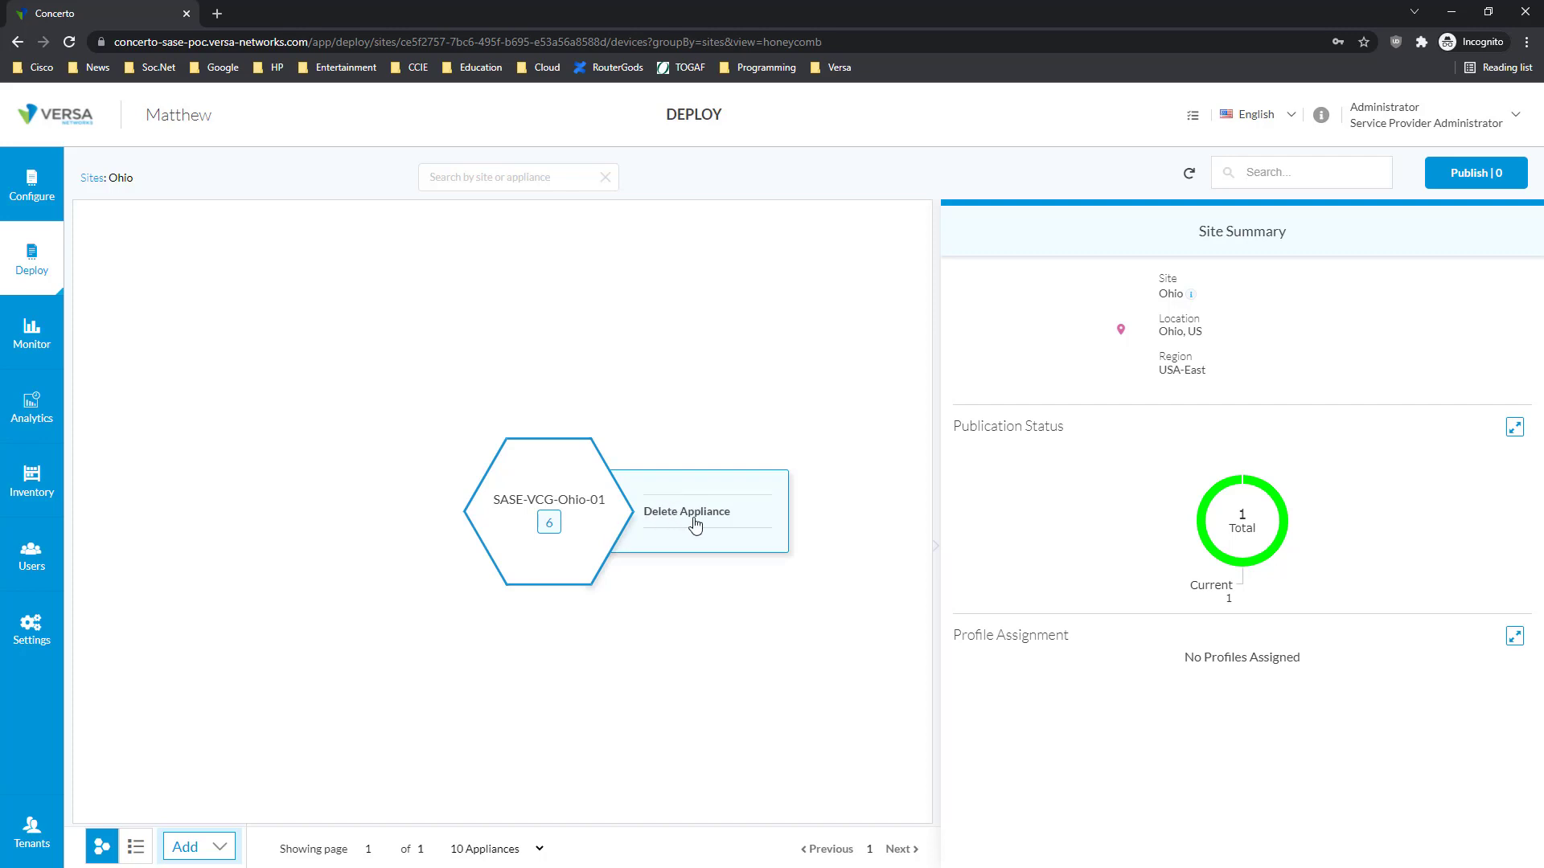
Start adding an appliance to the Ohio site and name it branch-cleveland
left_click(222, 850)
left_click(207, 795)
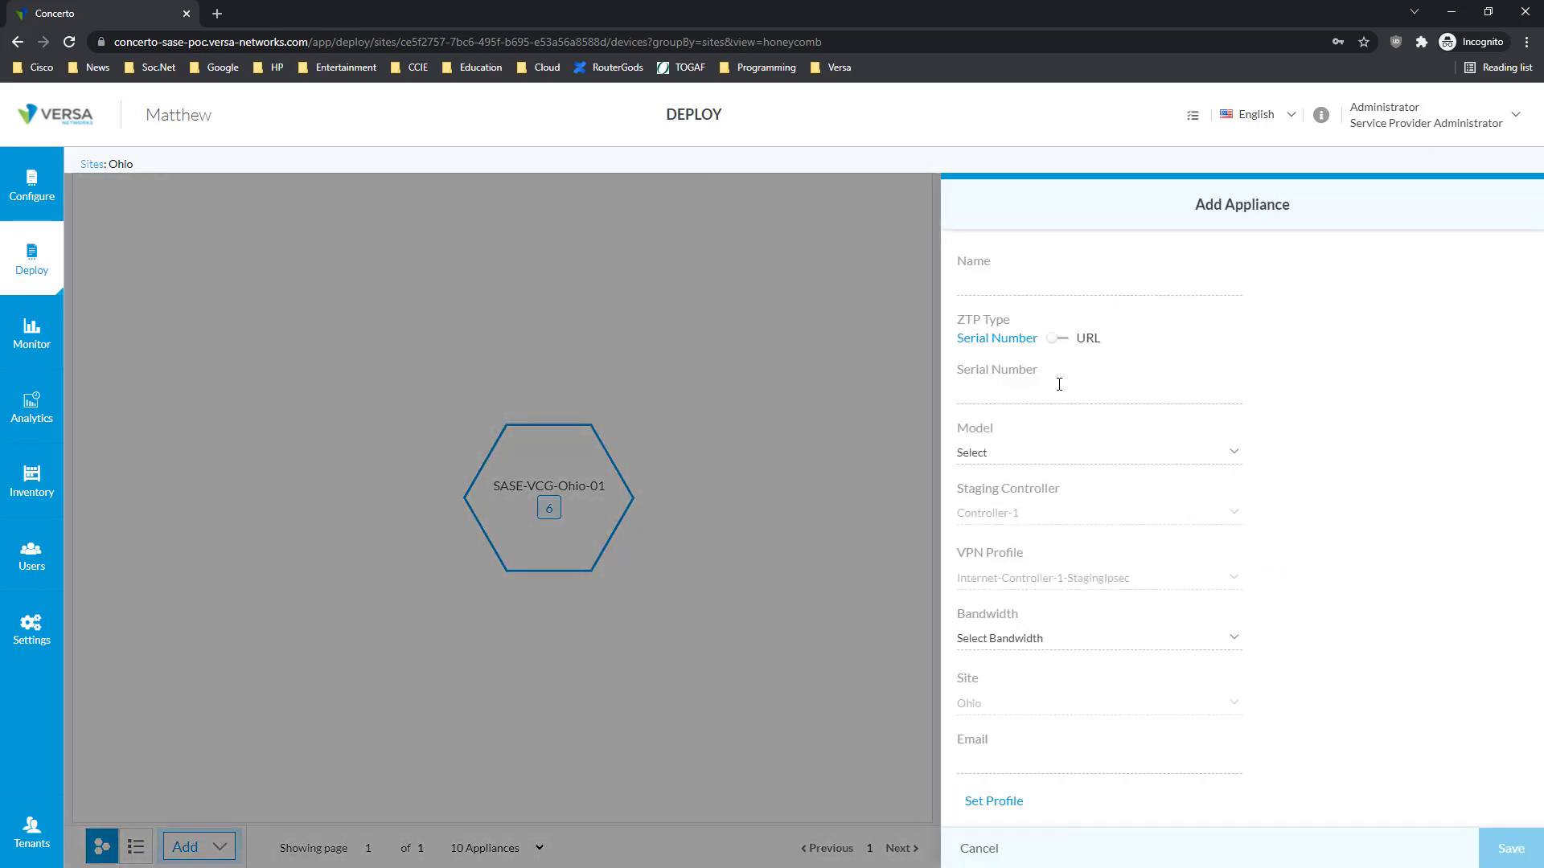
left_click(1018, 281)
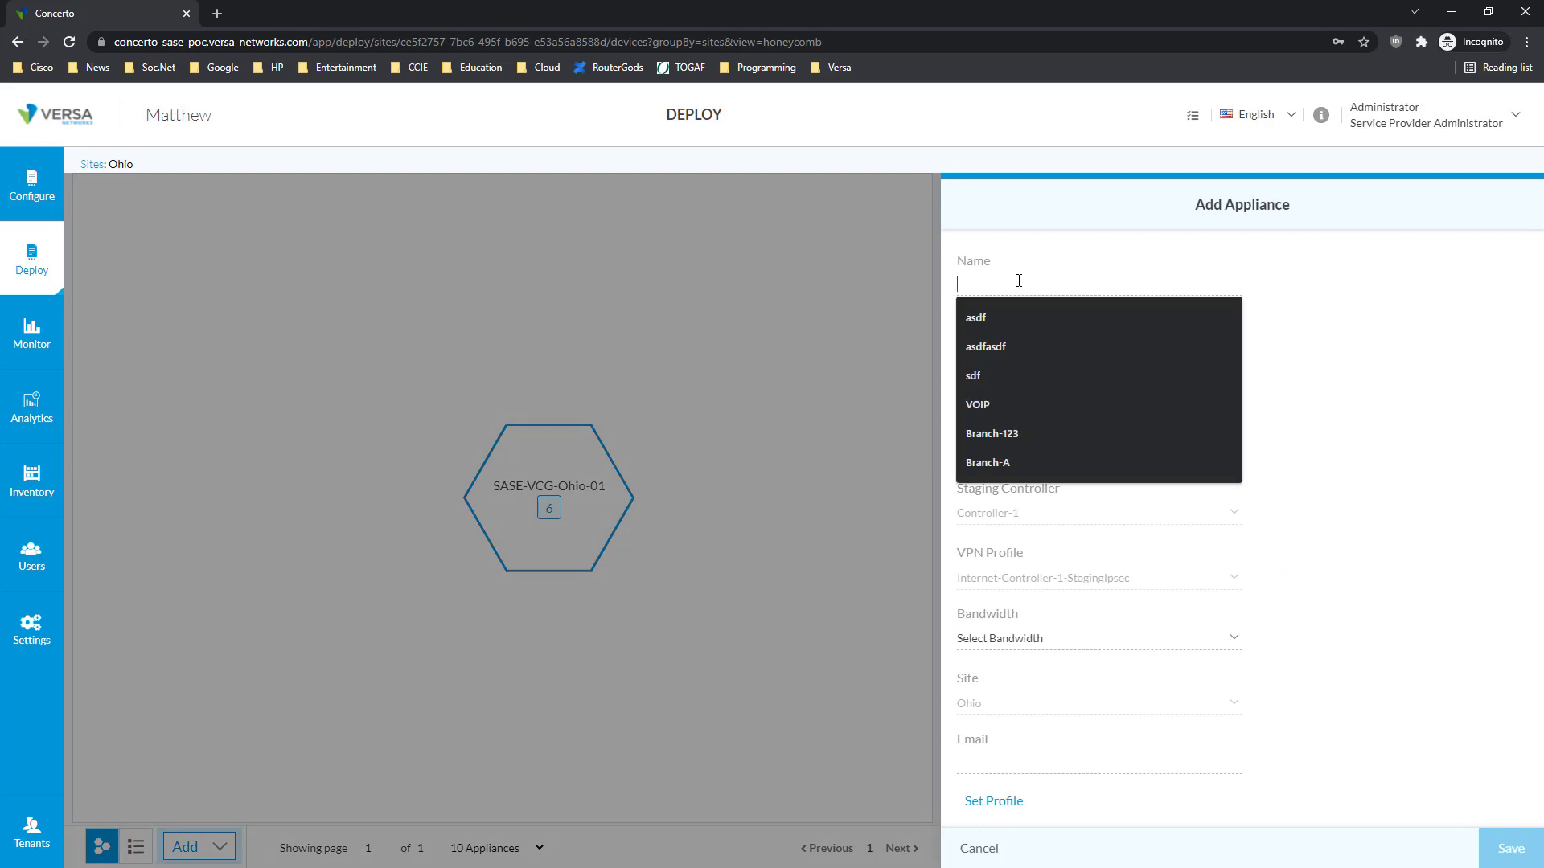
type("branch-")
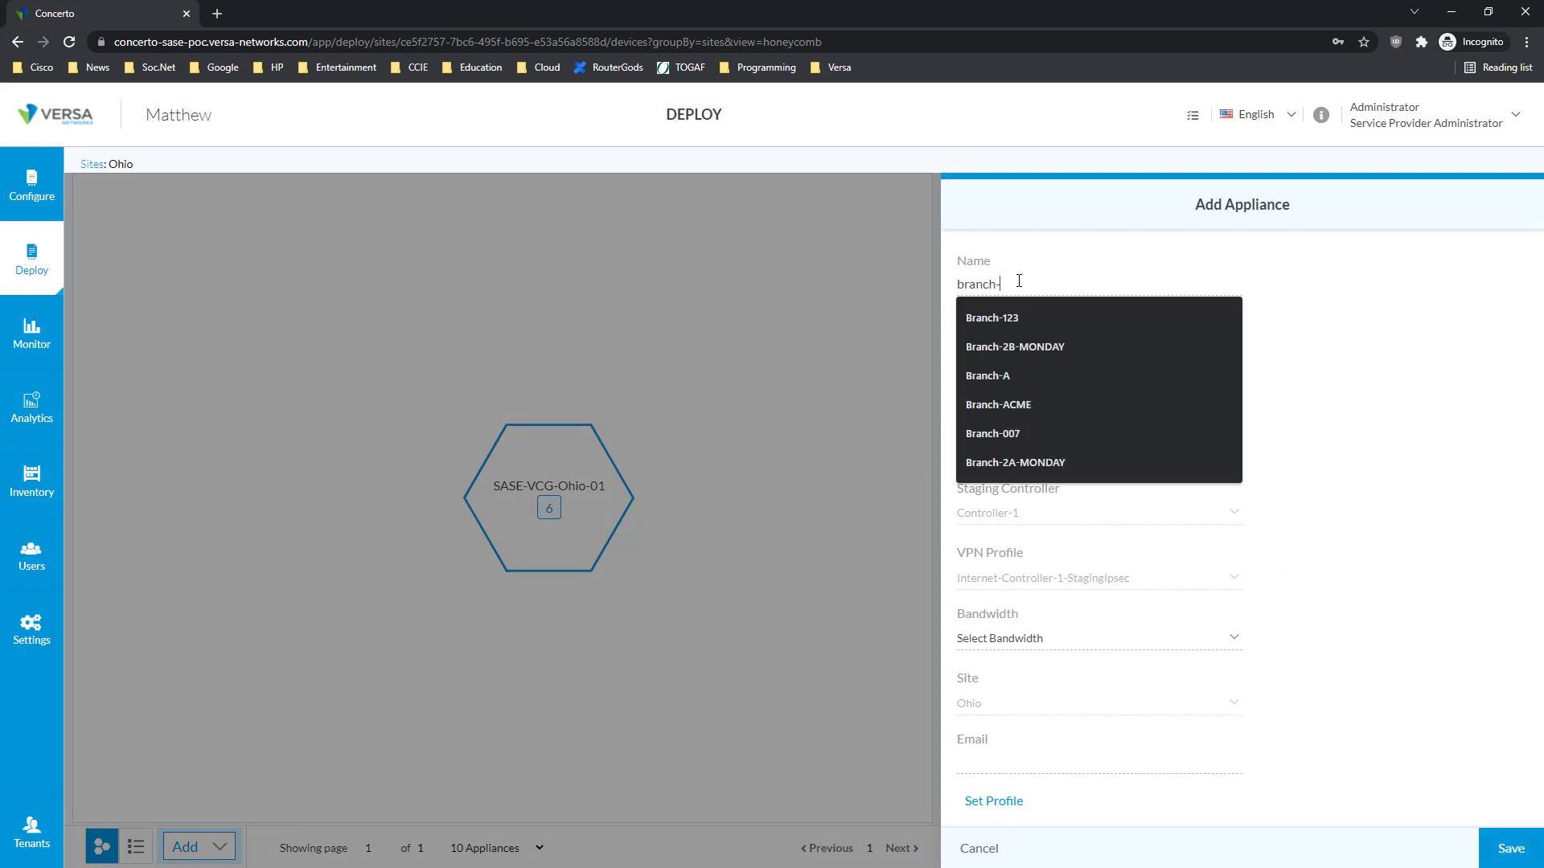
type("cleveland")
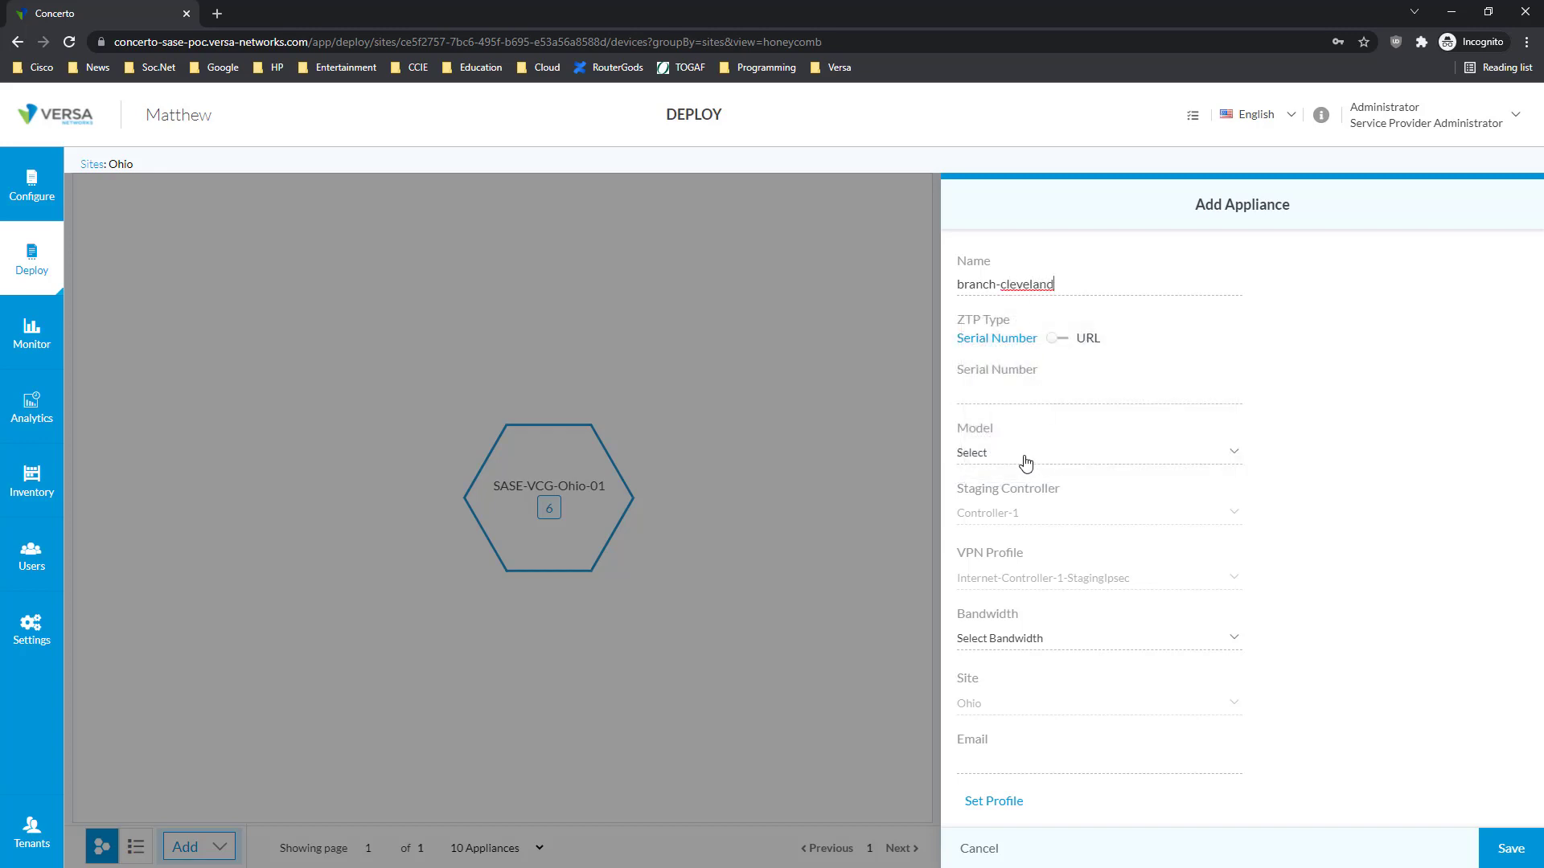
Set the new appliance's model to Versa CSG750 and its serial number to JAB12341235
left_click(1026, 455)
left_click(1039, 587)
left_click(1080, 396)
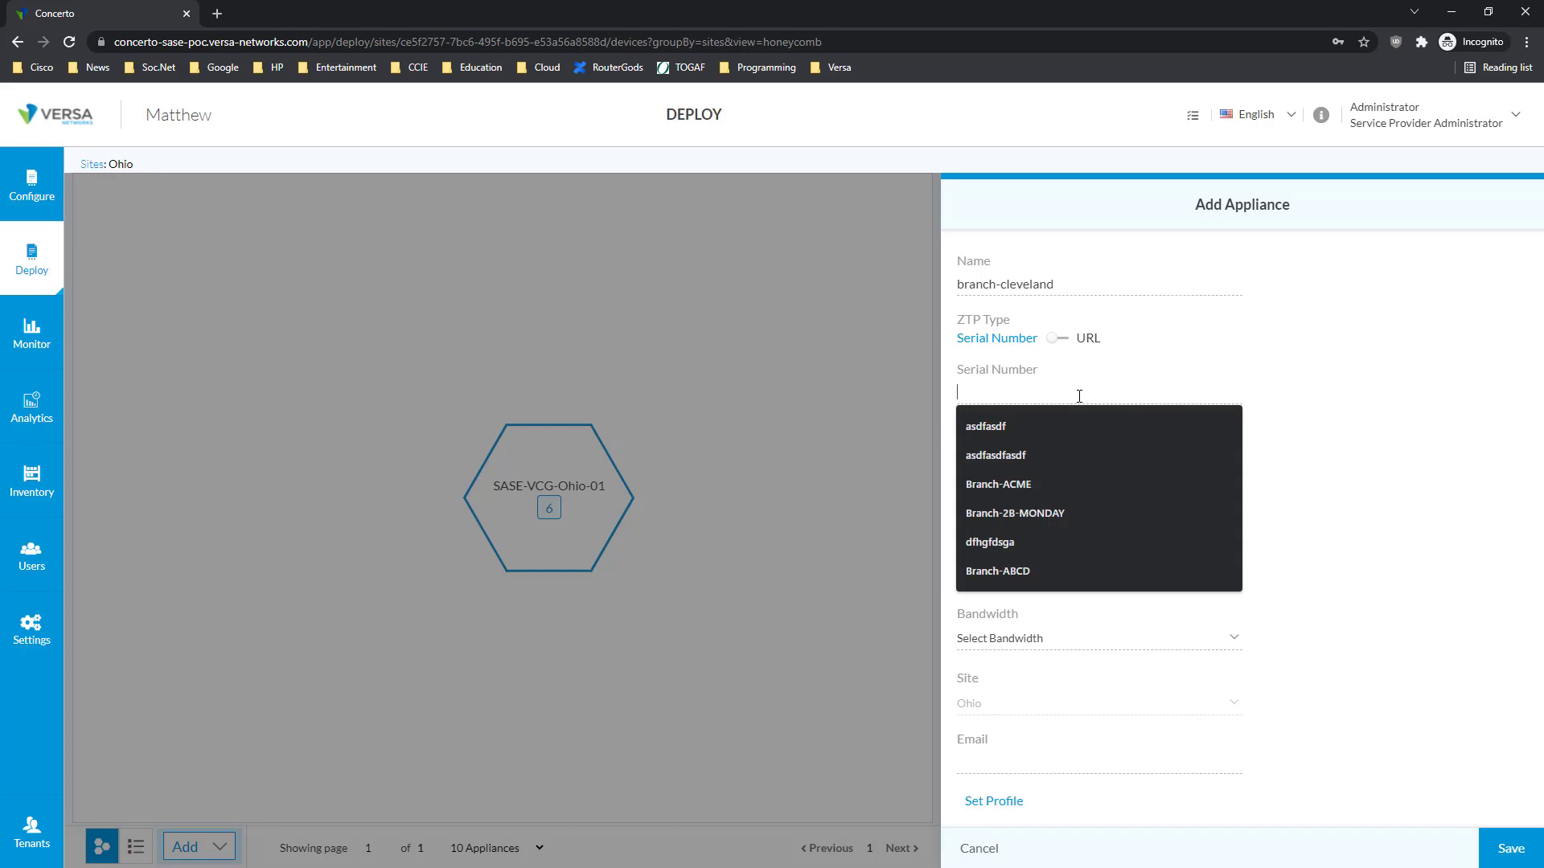
type("JAP")
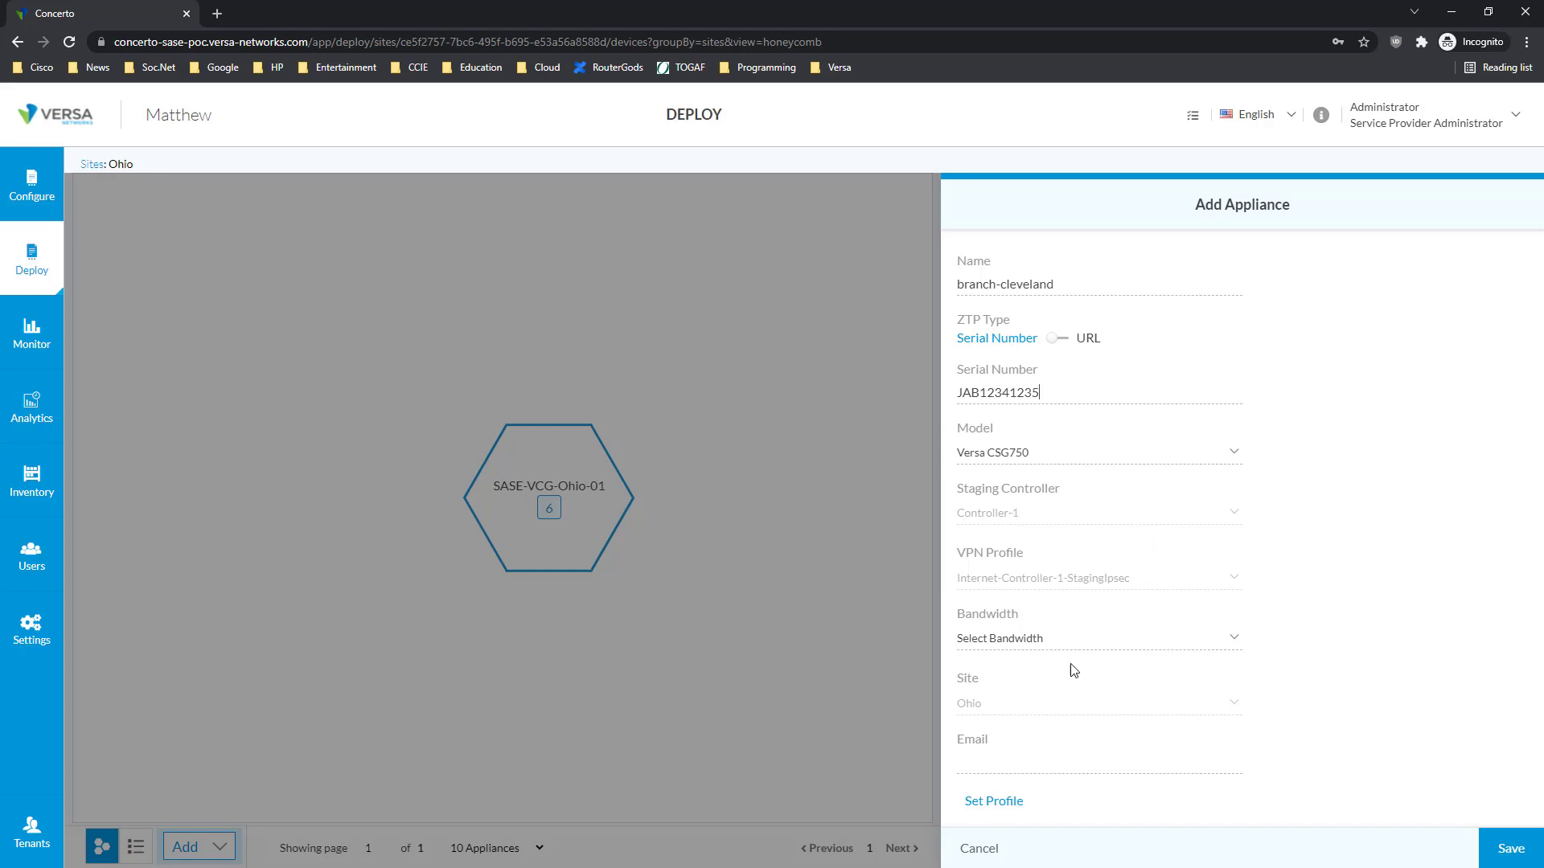
Give the new appliance 25 Mbps bandwidth and the Default-Basic-MP.v1 profile, and discard it without saving
left_click(1029, 653)
left_click(1012, 723)
left_click(1013, 804)
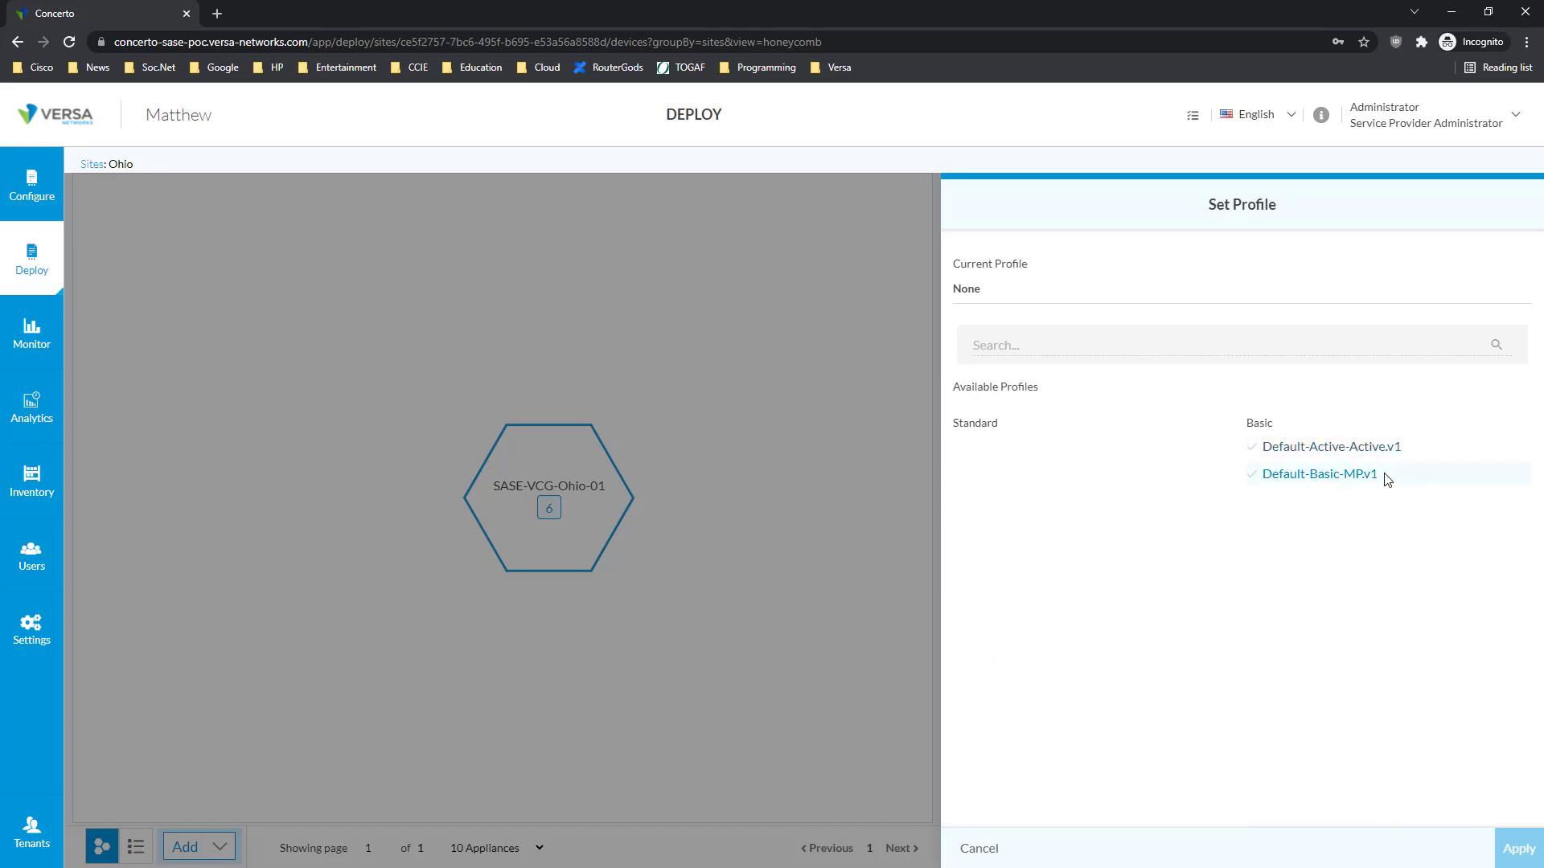
left_click(1325, 476)
left_click(1518, 848)
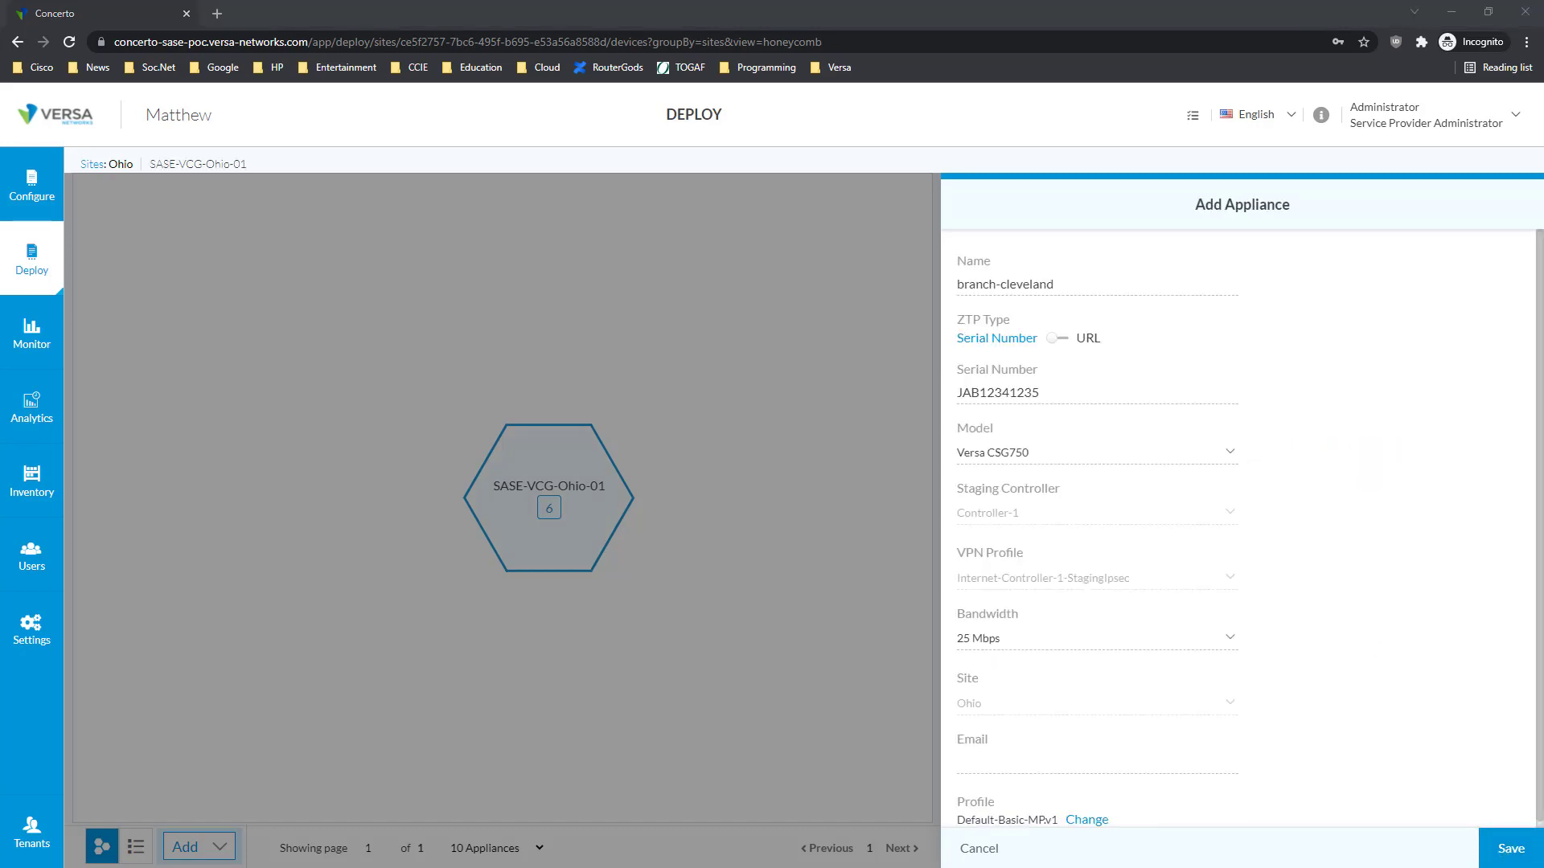
left_click(980, 851)
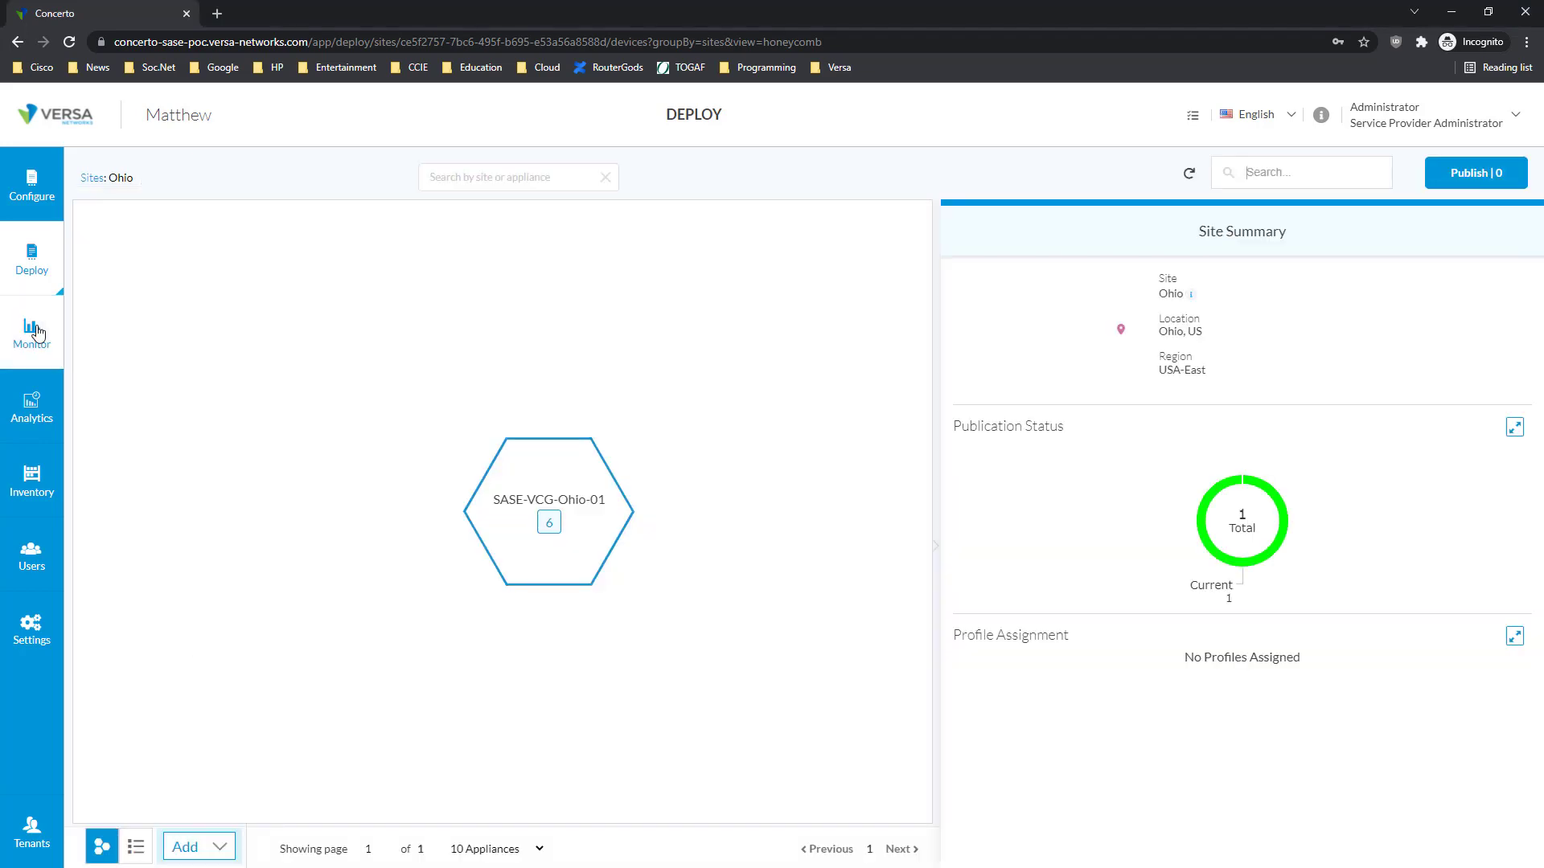
Review the tenant's analytics dashboard, appliance inventory, users and roles, and IPSec settings
left_click(42, 415)
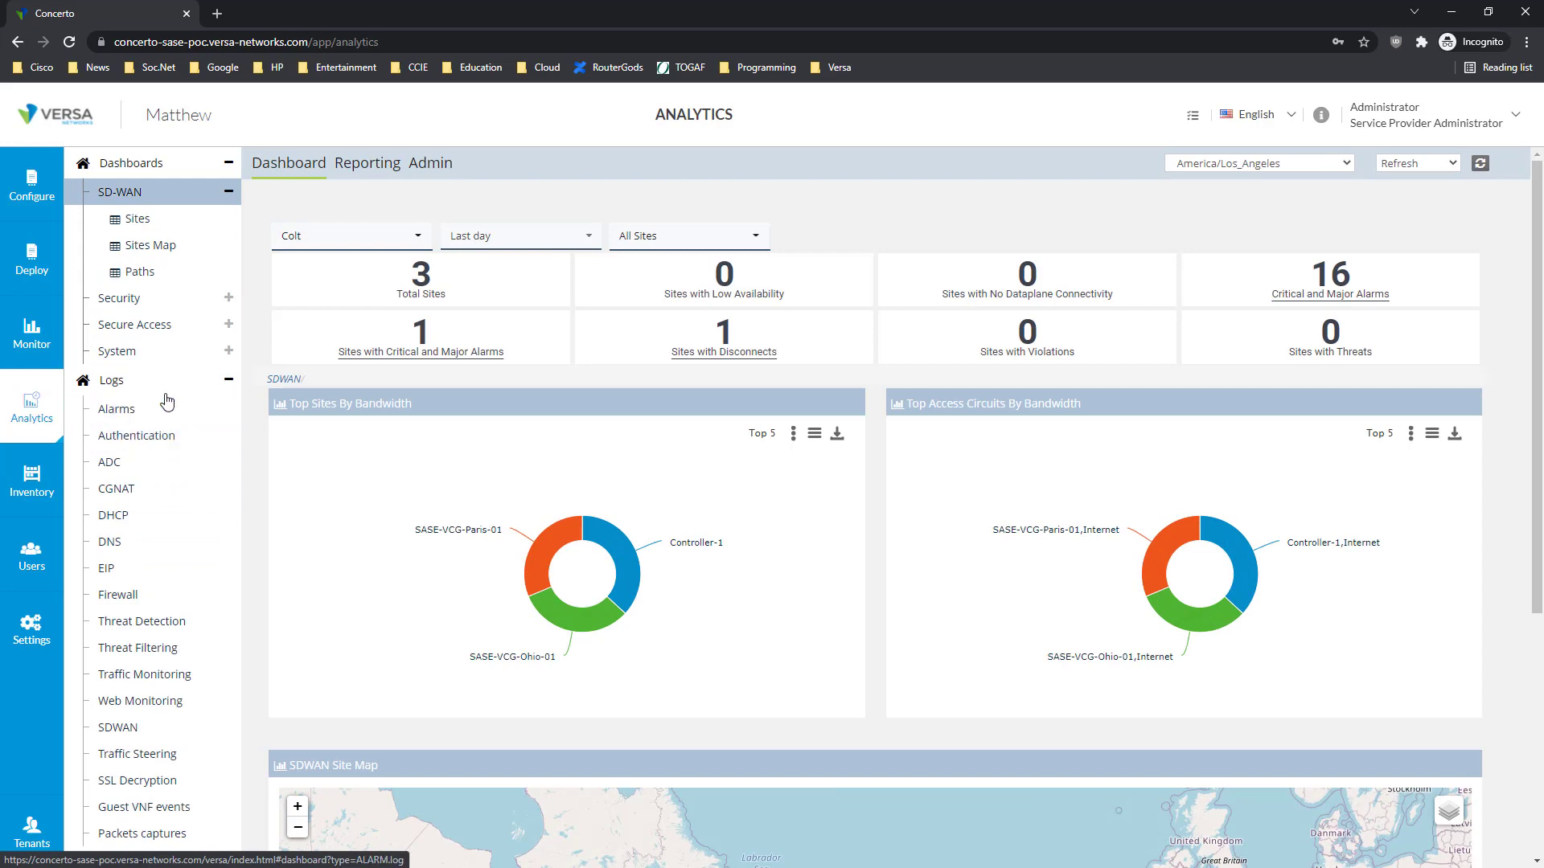
left_click(24, 486)
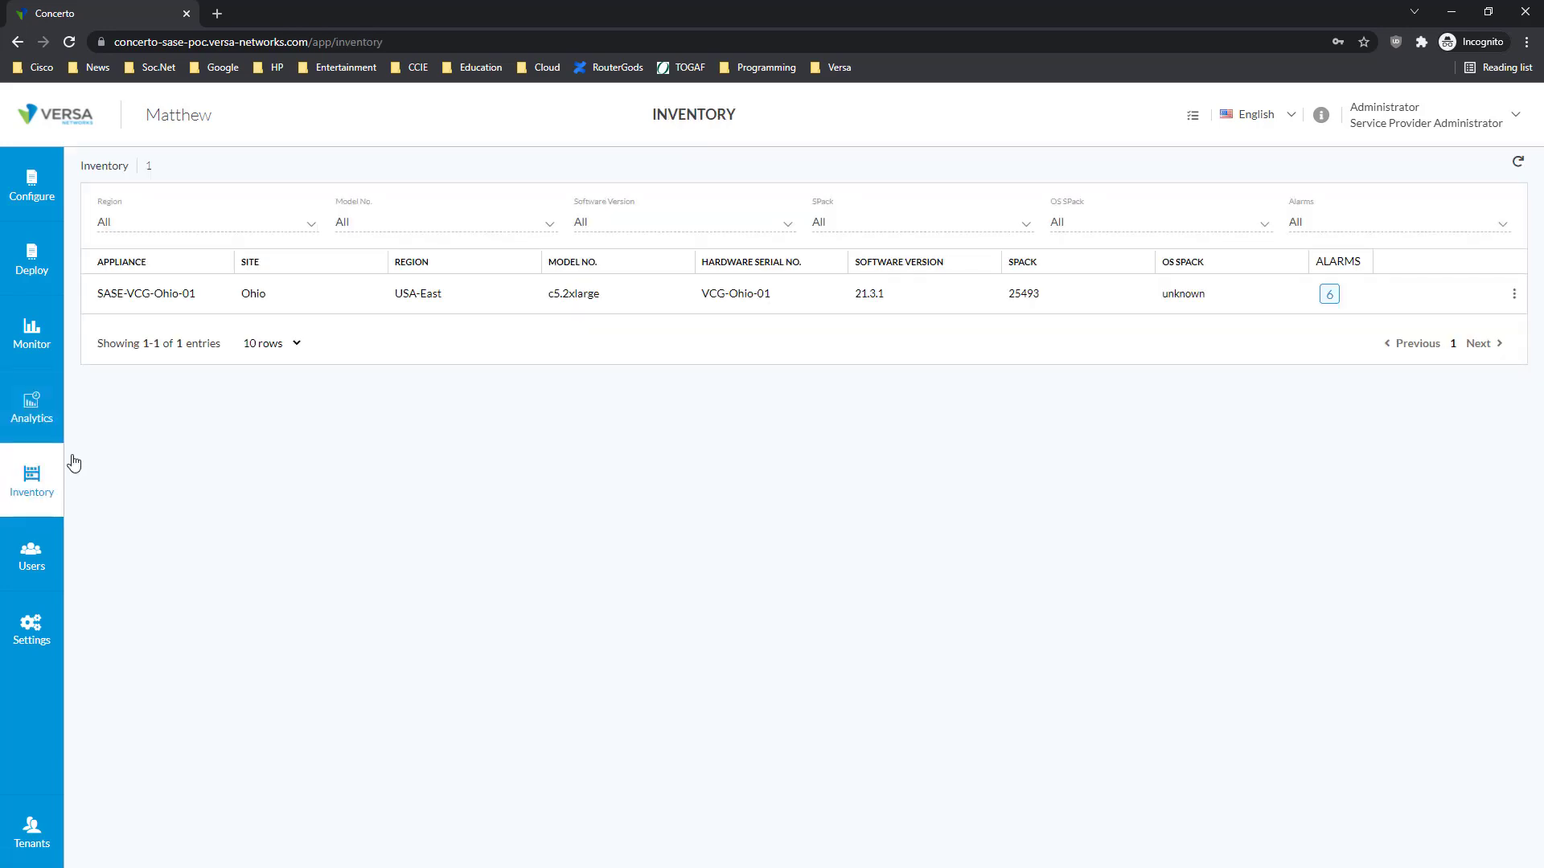
left_click(28, 574)
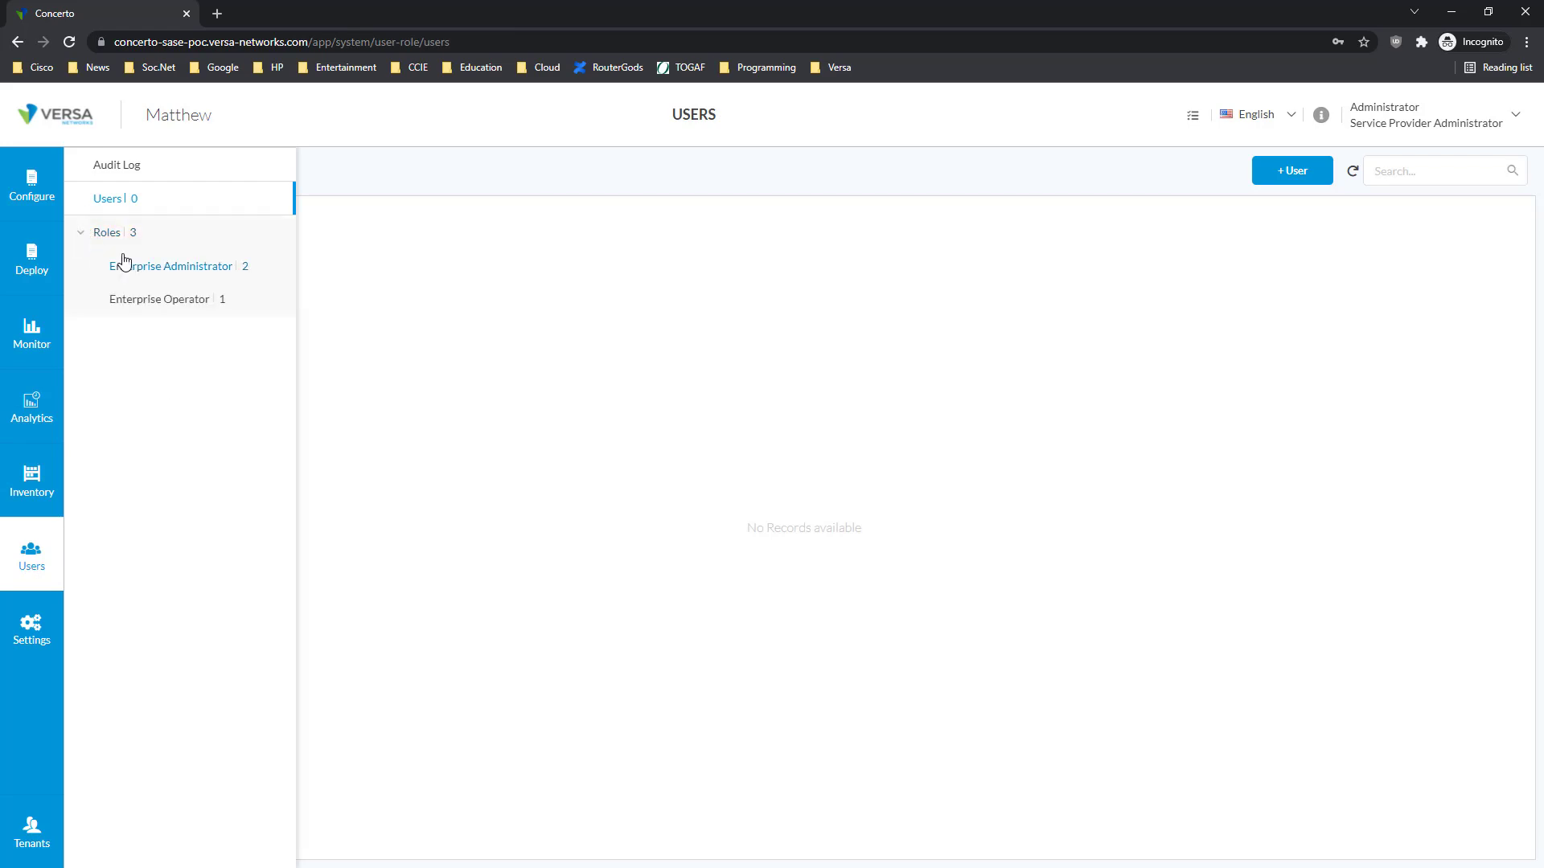
left_click(172, 304)
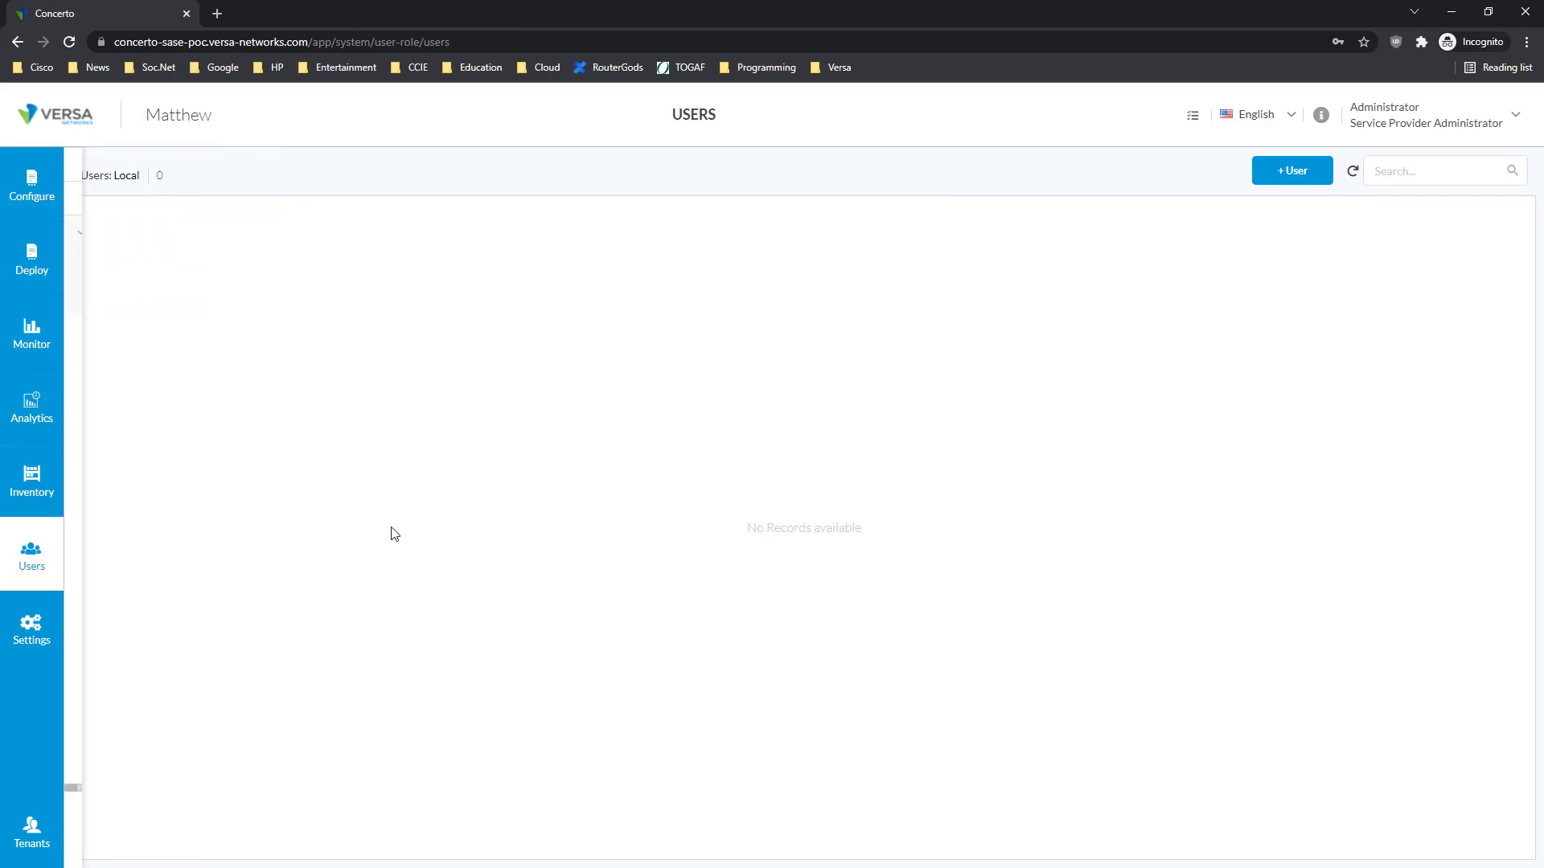
left_click(29, 615)
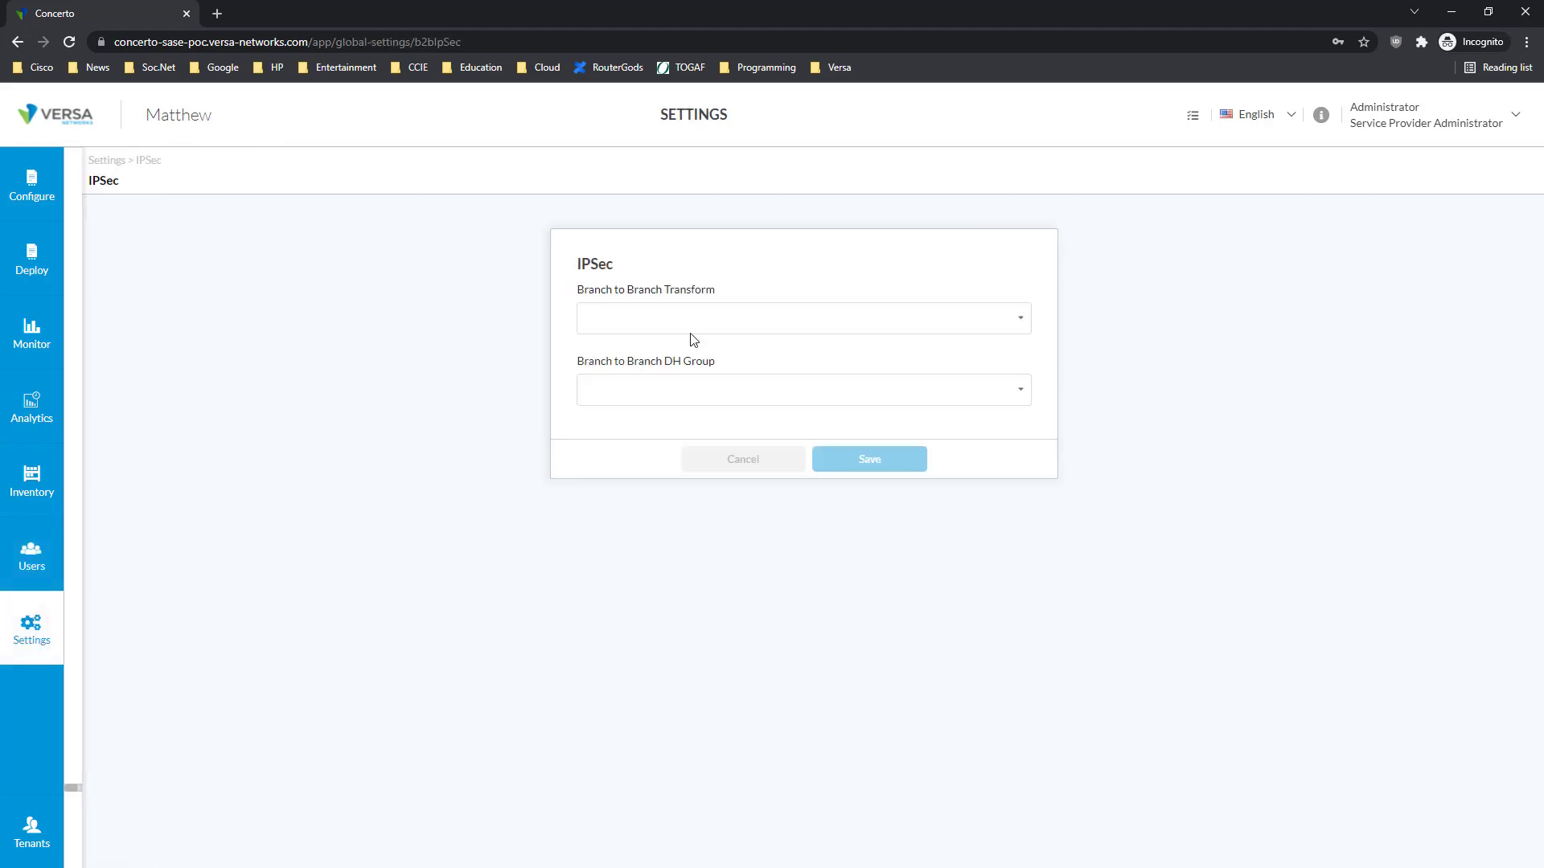